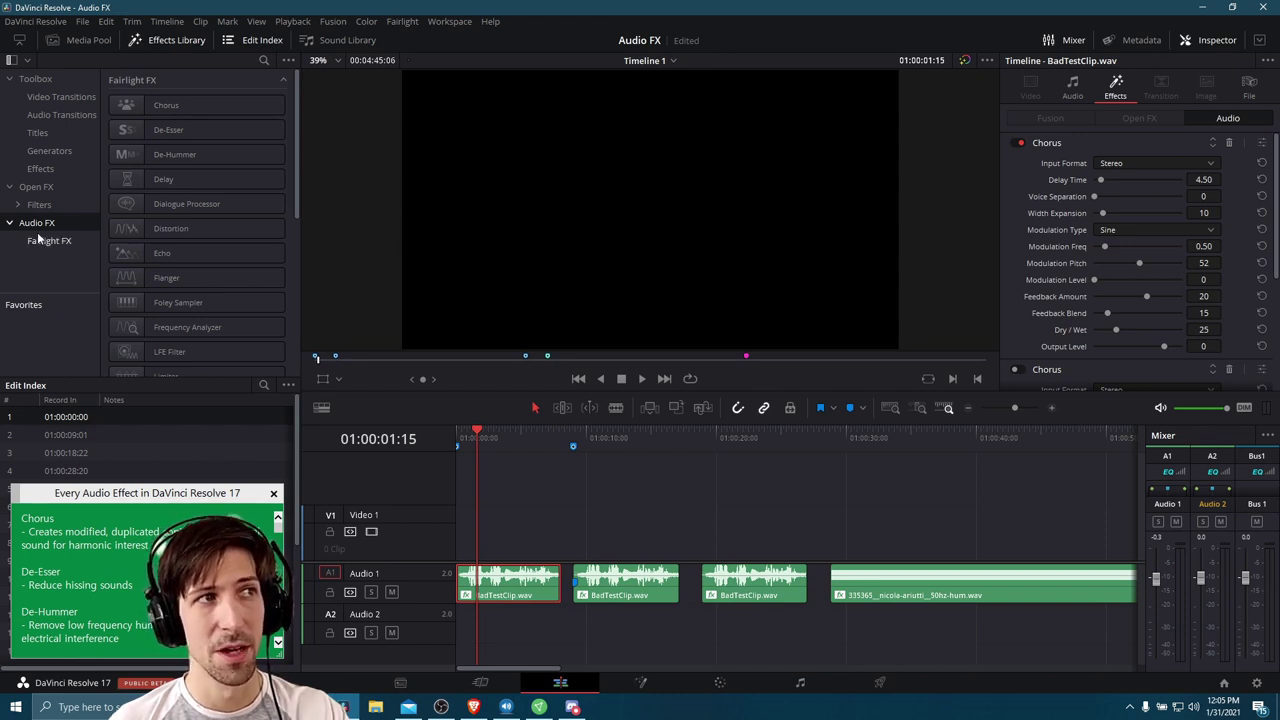
# - Try to apply the Chorus effect to the first BadTestClip.wav clip on Audio 1
pyautogui.click(158, 110)
pyautogui.moveTo(158, 108); pyautogui.dragTo(530, 588)
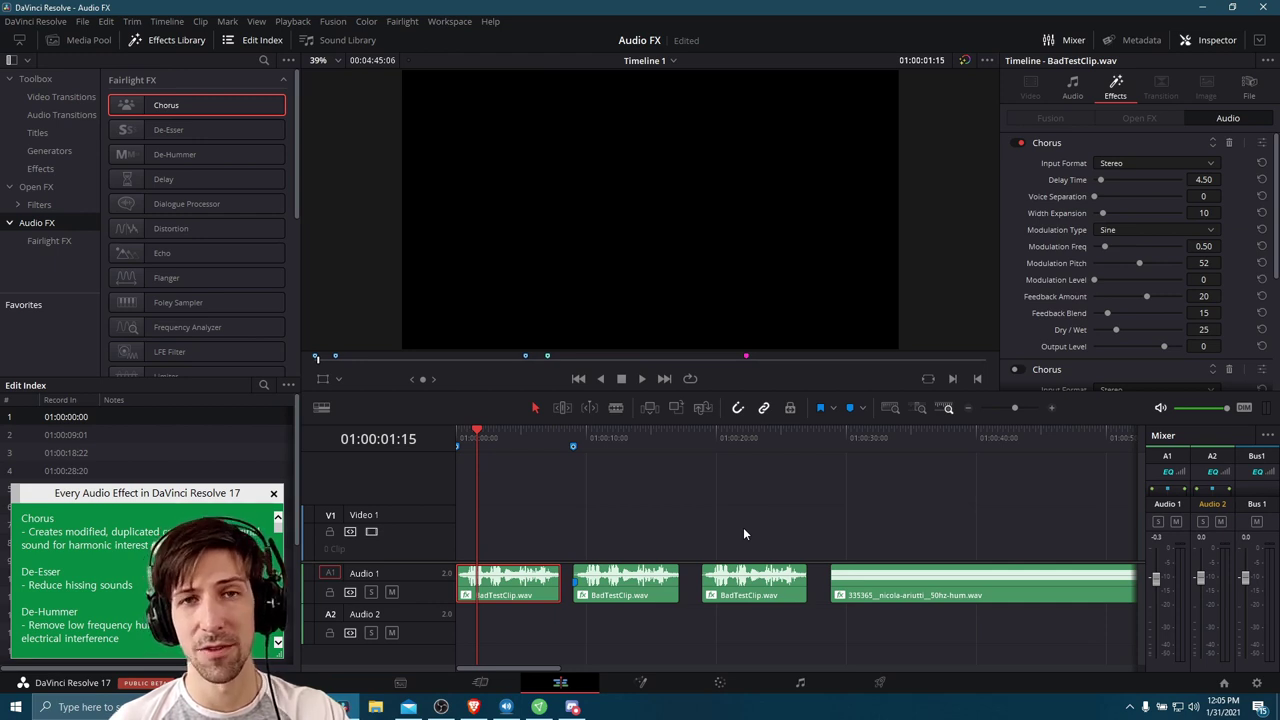
# - Switch to the Fairlight page and look through the effect categories offered for the Audio 1 mixer channel
pyautogui.click(805, 684)
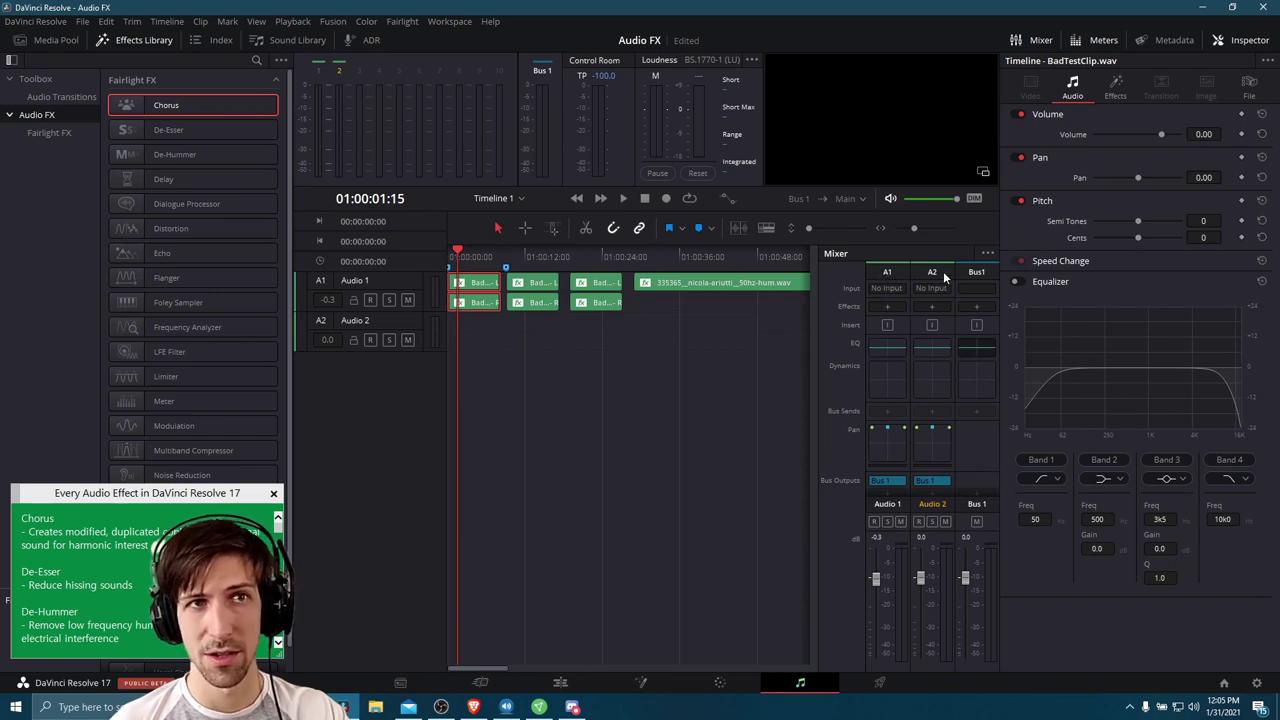
pyautogui.click(888, 308)
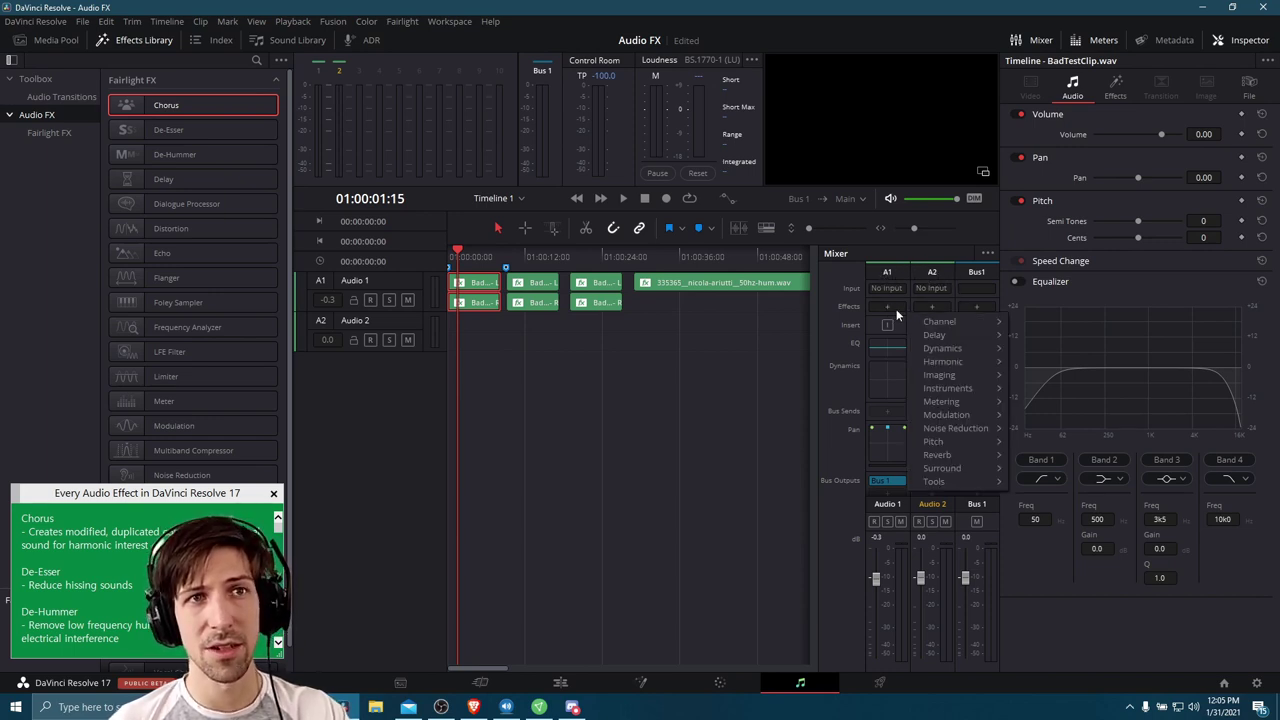
pyautogui.moveTo(942, 340)
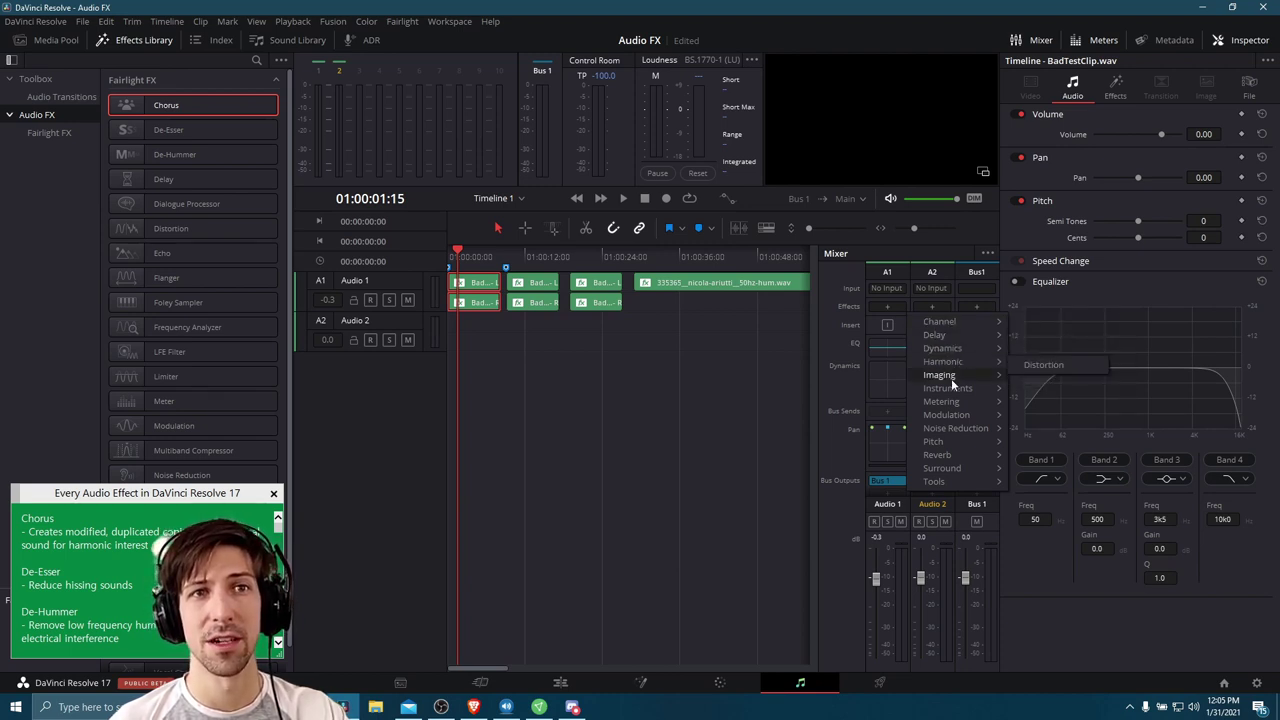
pyautogui.click(870, 310)
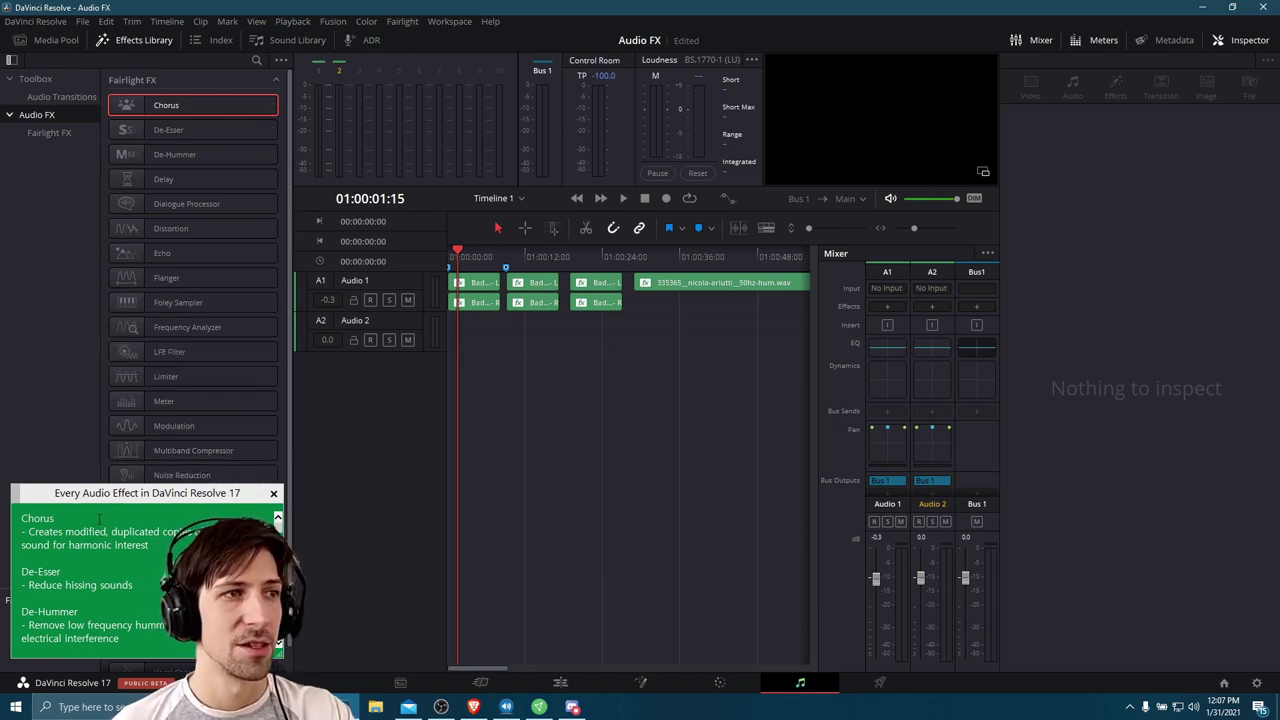
# - Delete the second, disabled Chorus effect from the first BadTestClip.wav clip on Audio 1
pyautogui.click(474, 285)
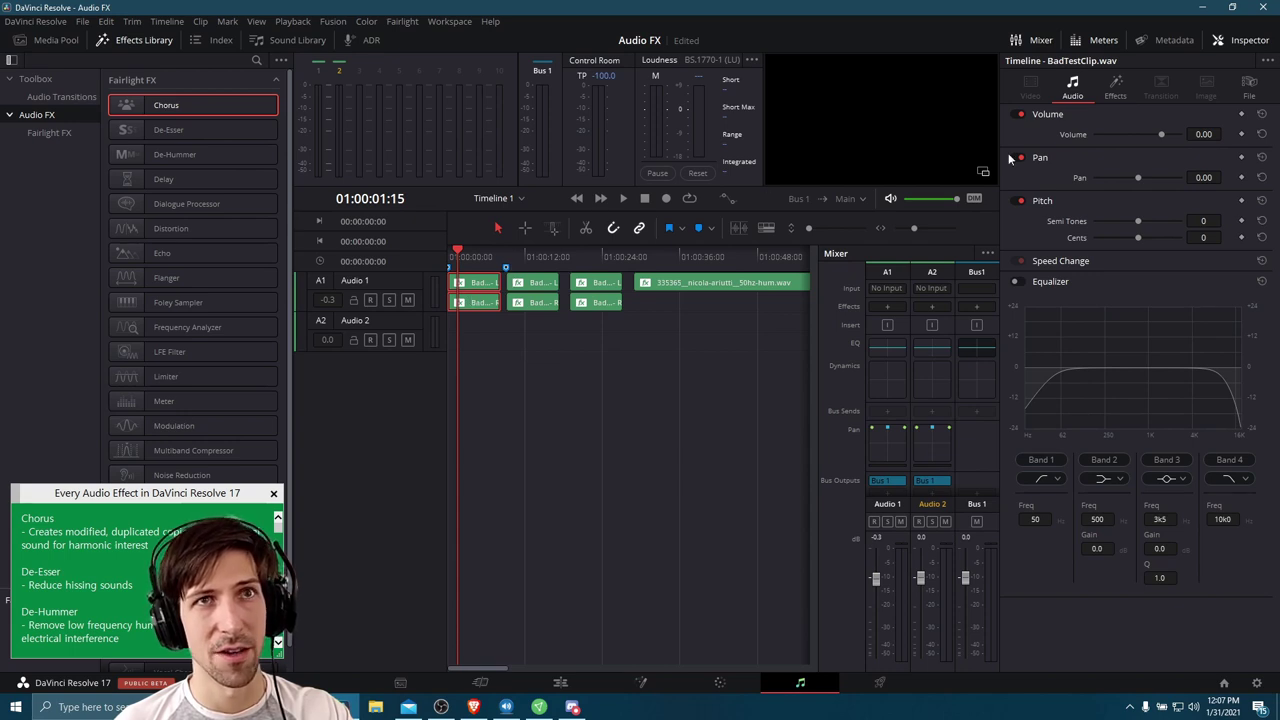
pyautogui.click(1116, 96)
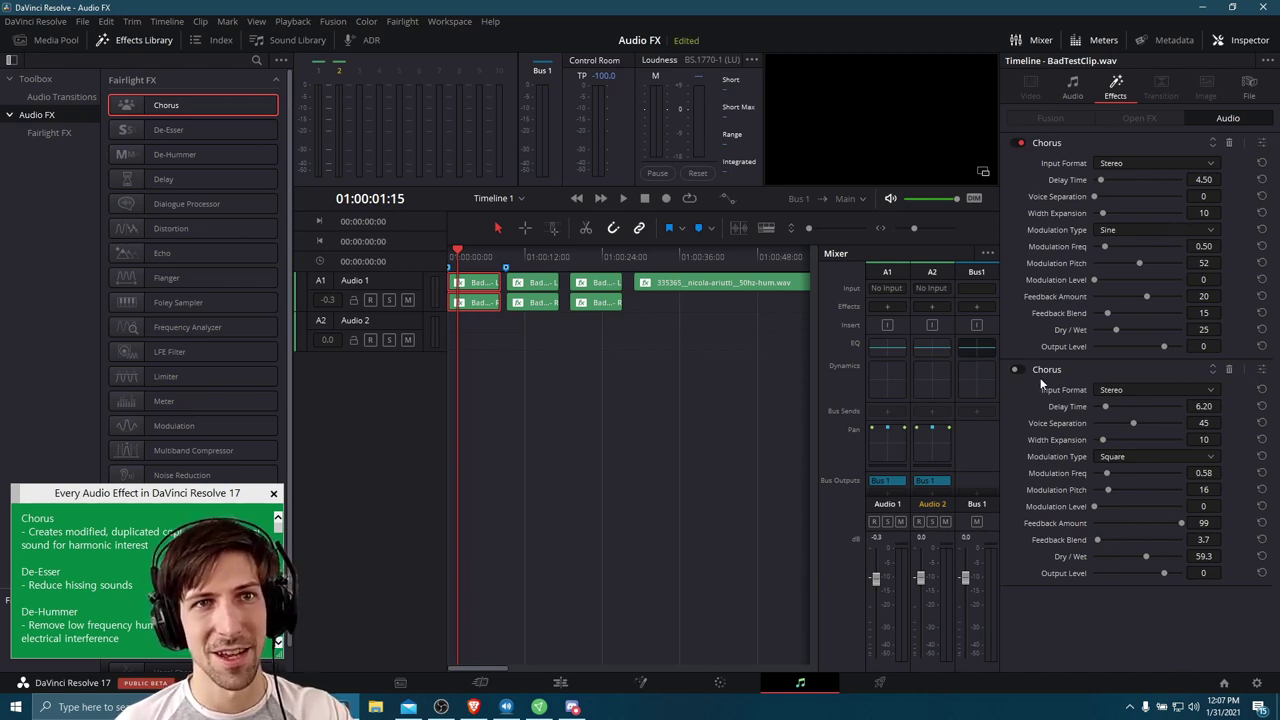
pyautogui.click(1229, 369)
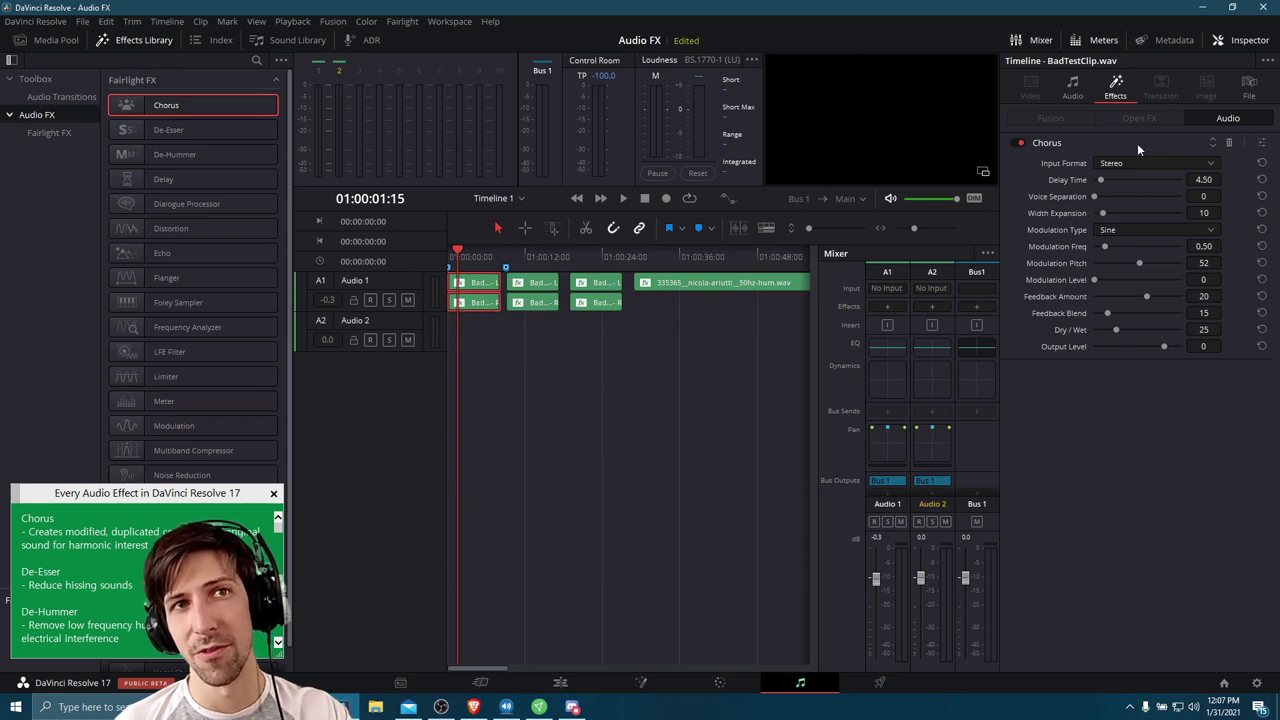
# - Bypass the first clip's Chorus effect in its own settings window and play the clip from the start
pyautogui.click(1262, 146)
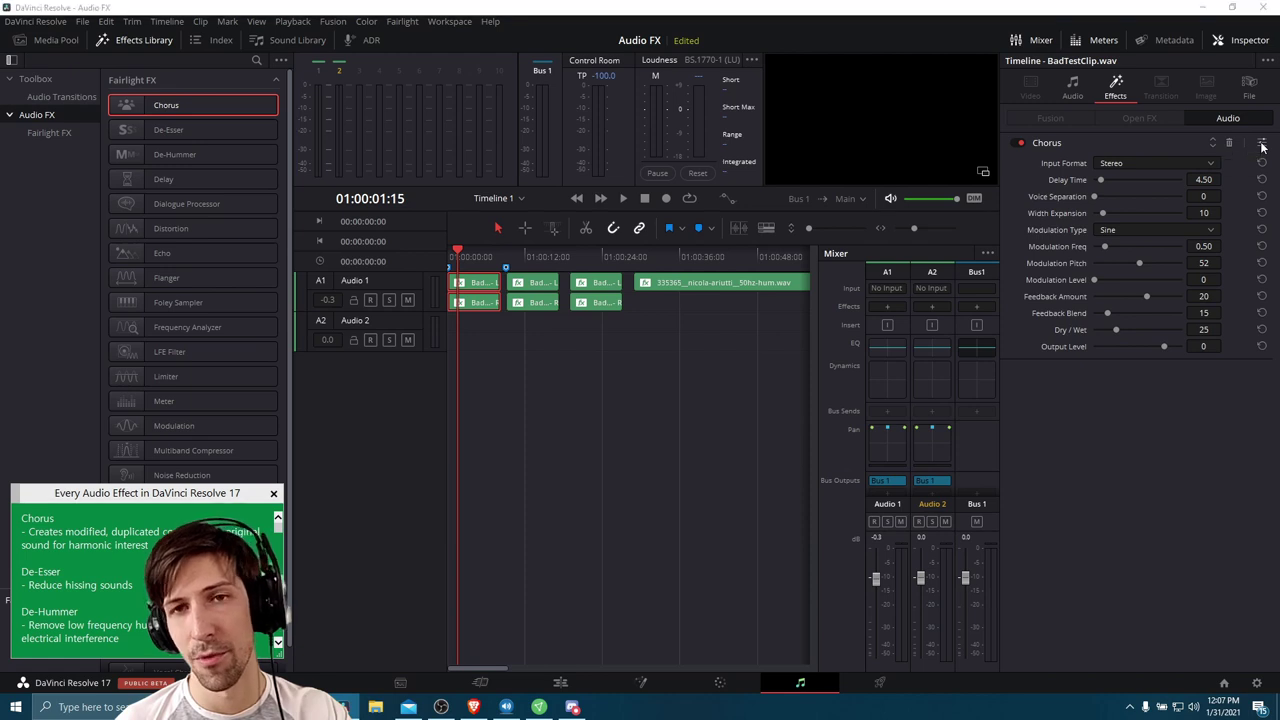
pyautogui.click(453, 257)
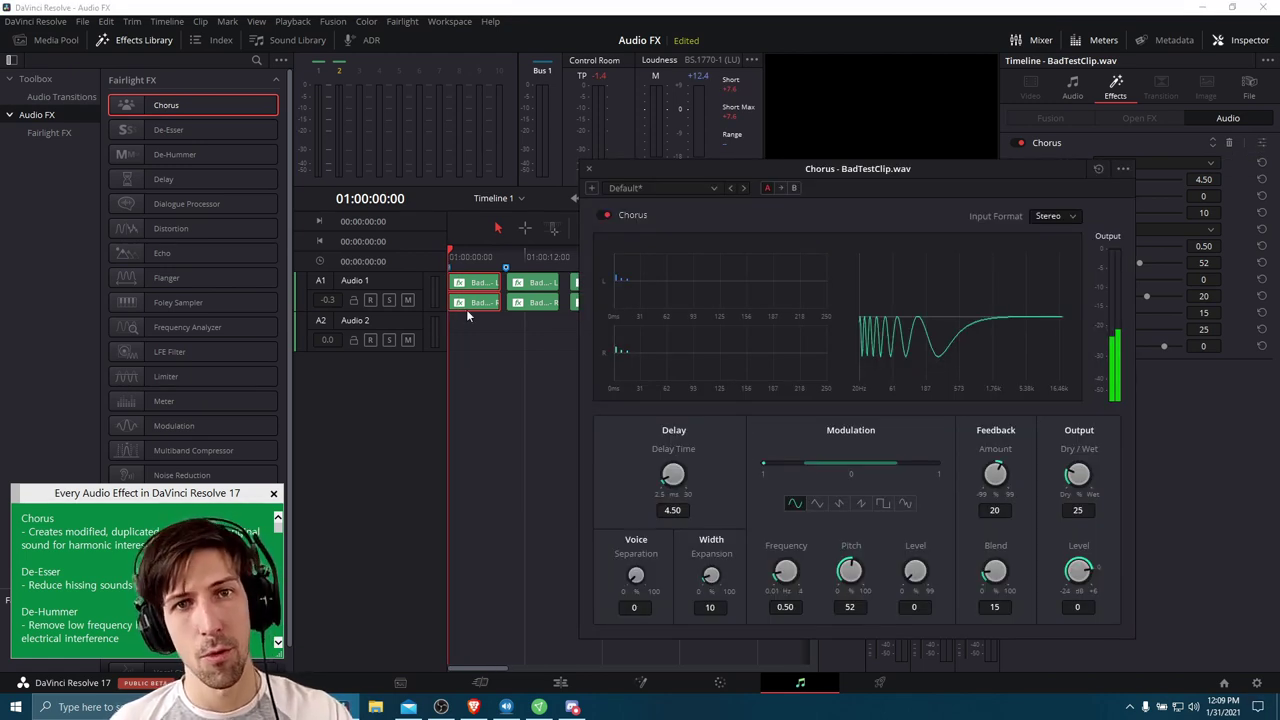
pyautogui.click(603, 216)
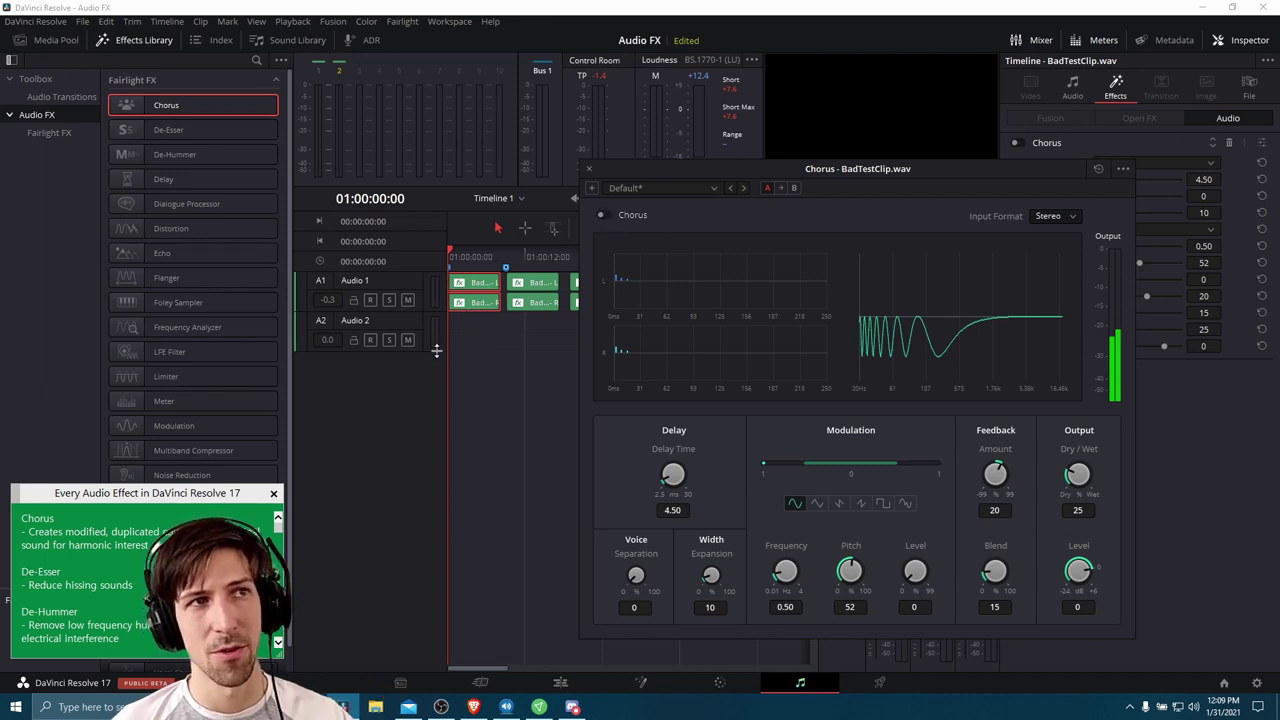
pyautogui.click(466, 337)
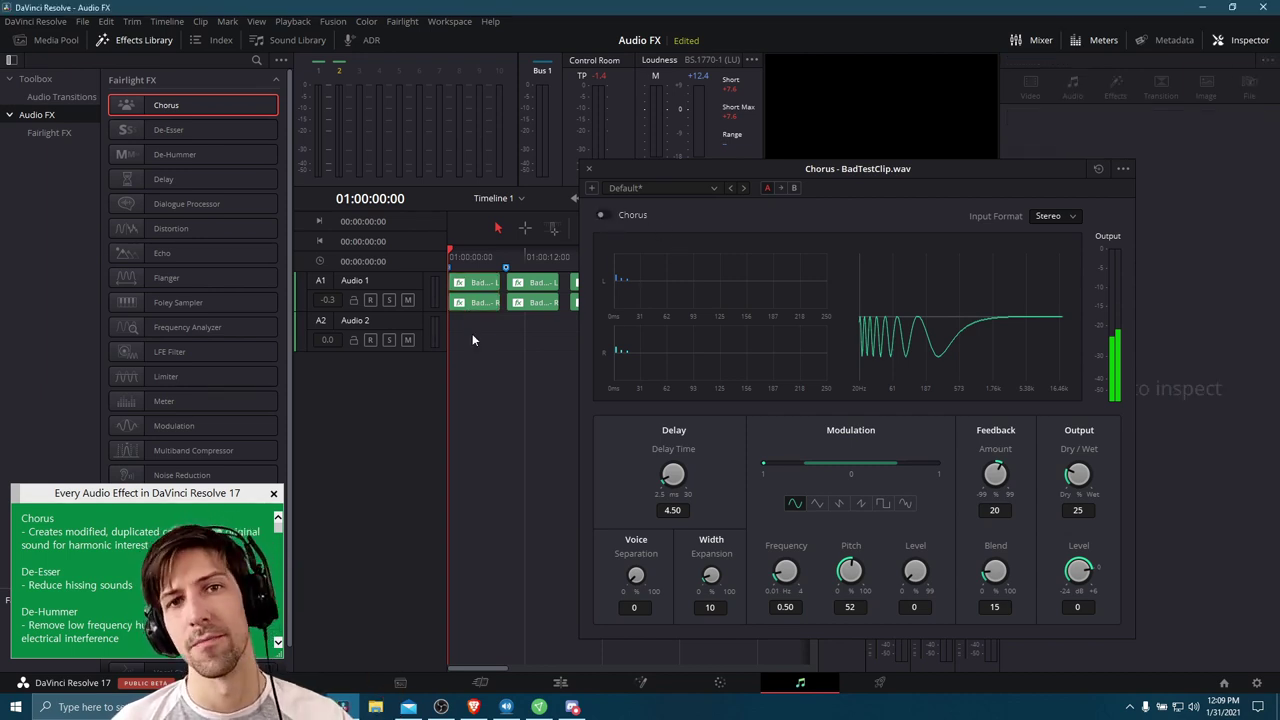
pyautogui.press('space')
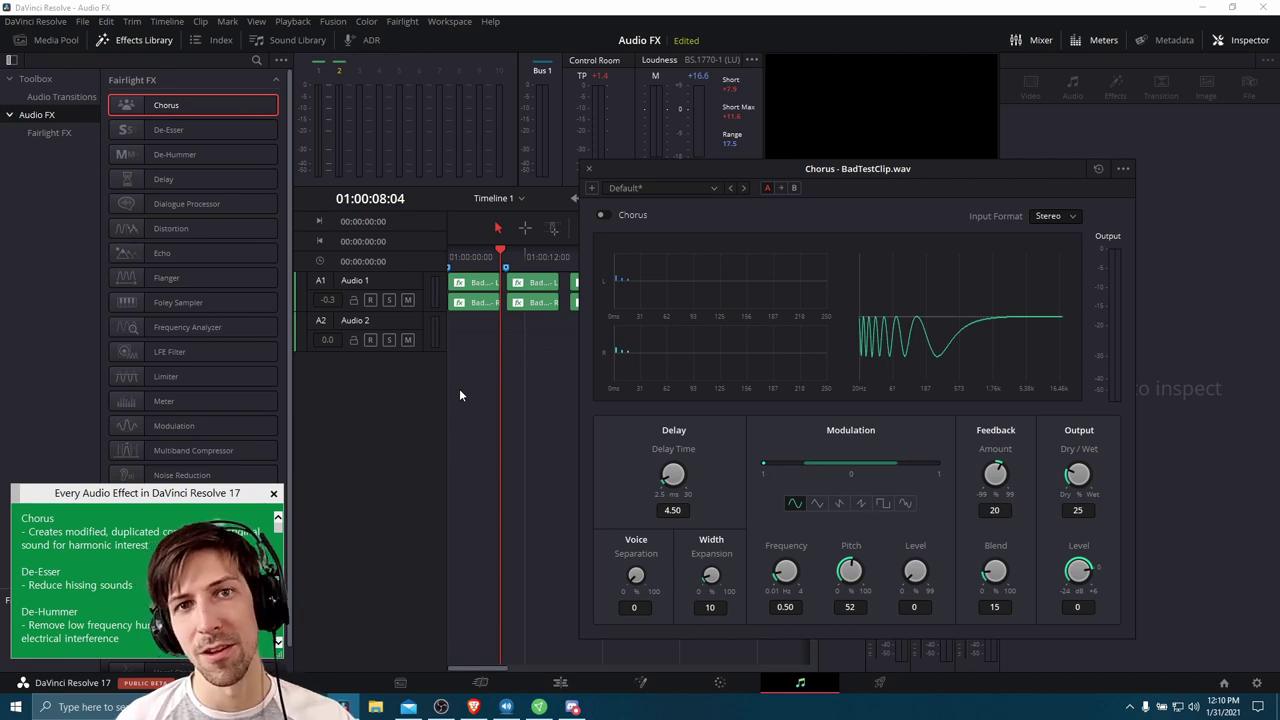
# - Re-enable the Chorus effect with the Wide Dialogue preset and play the first clip from the start
pyautogui.click(450, 260)
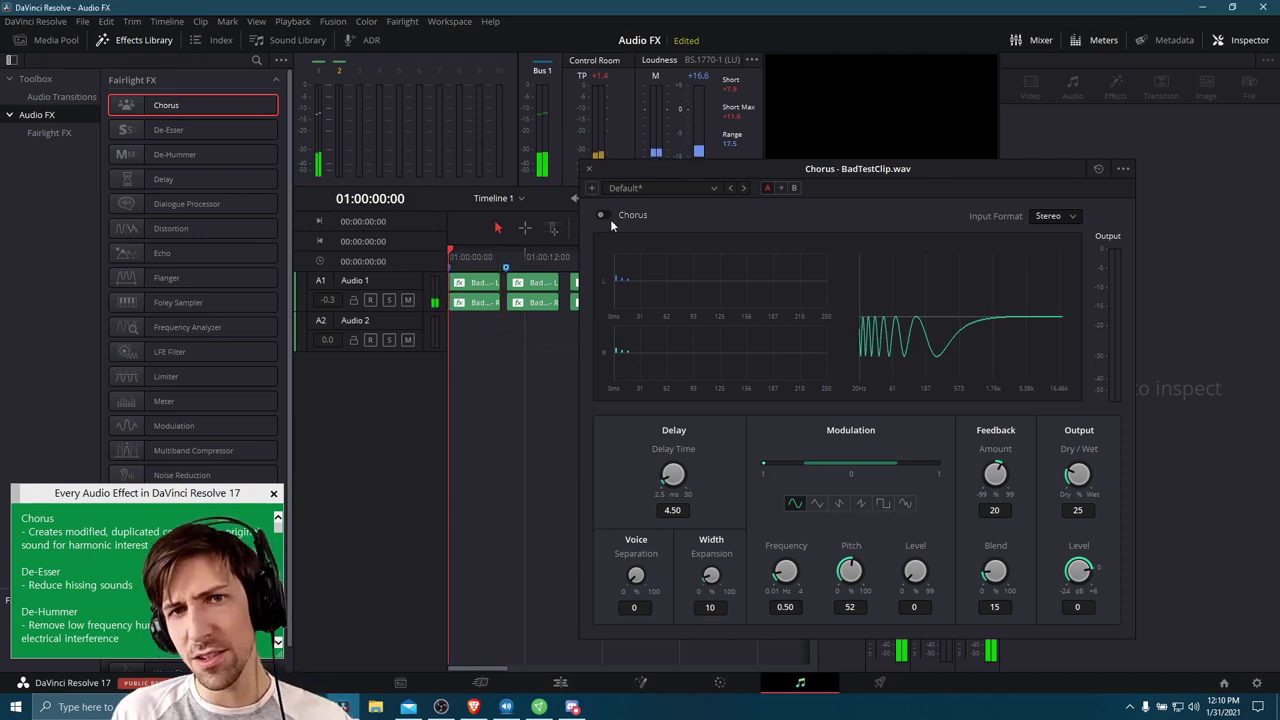
pyautogui.click(606, 218)
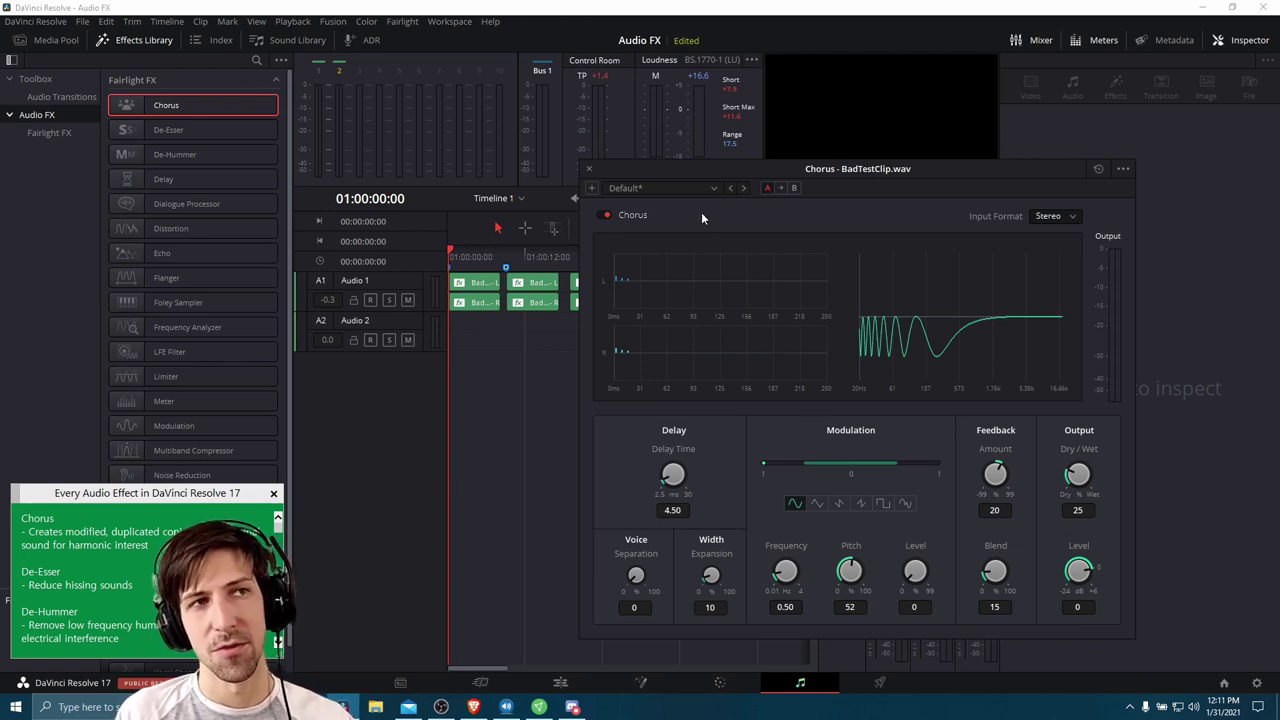
pyautogui.click(649, 188)
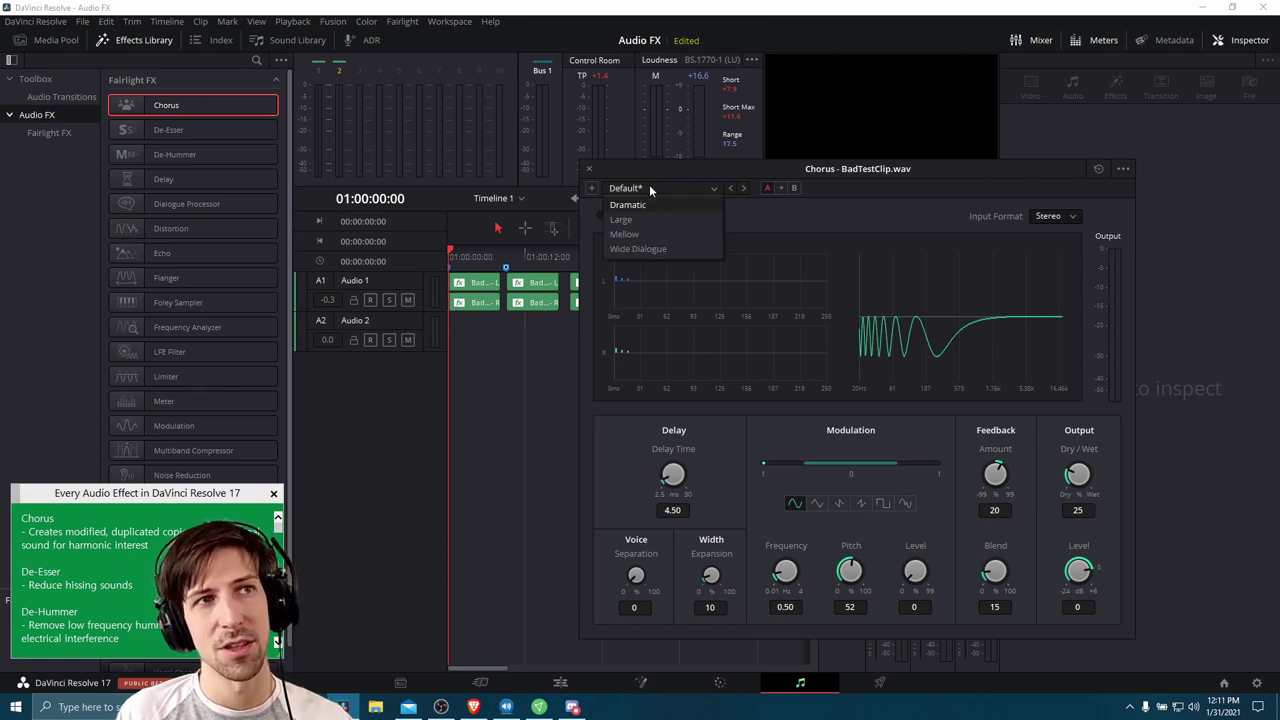
pyautogui.click(678, 249)
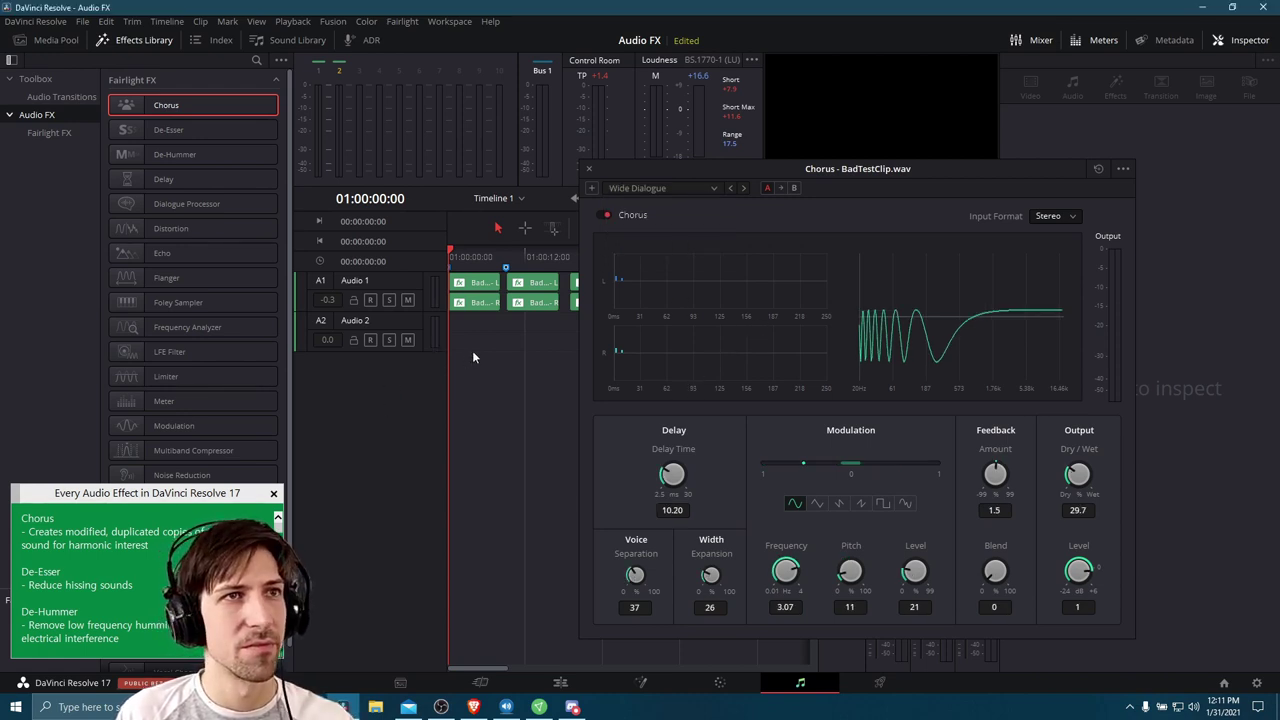
pyautogui.press('space')
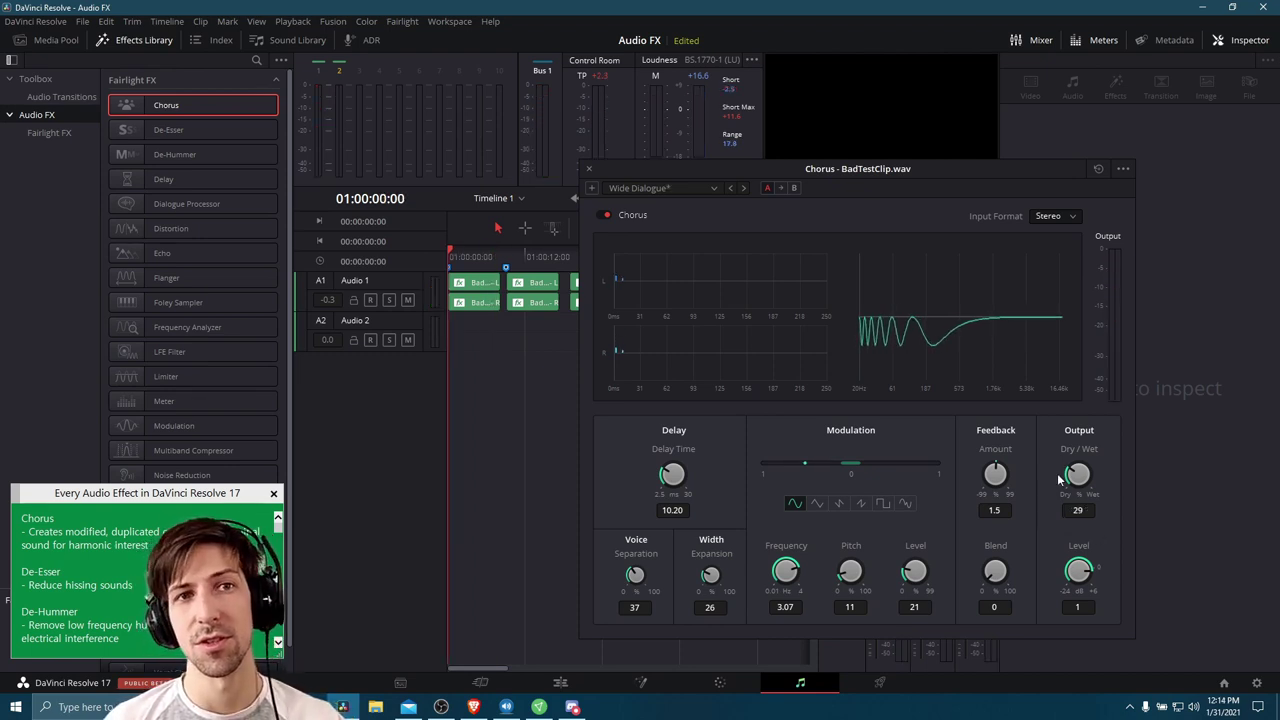
# - Raise the Chorus Dry/Wet output to 39 and play the first clip from the start
pyautogui.moveTo(1080, 474); pyautogui.dragTo(1074, 446)
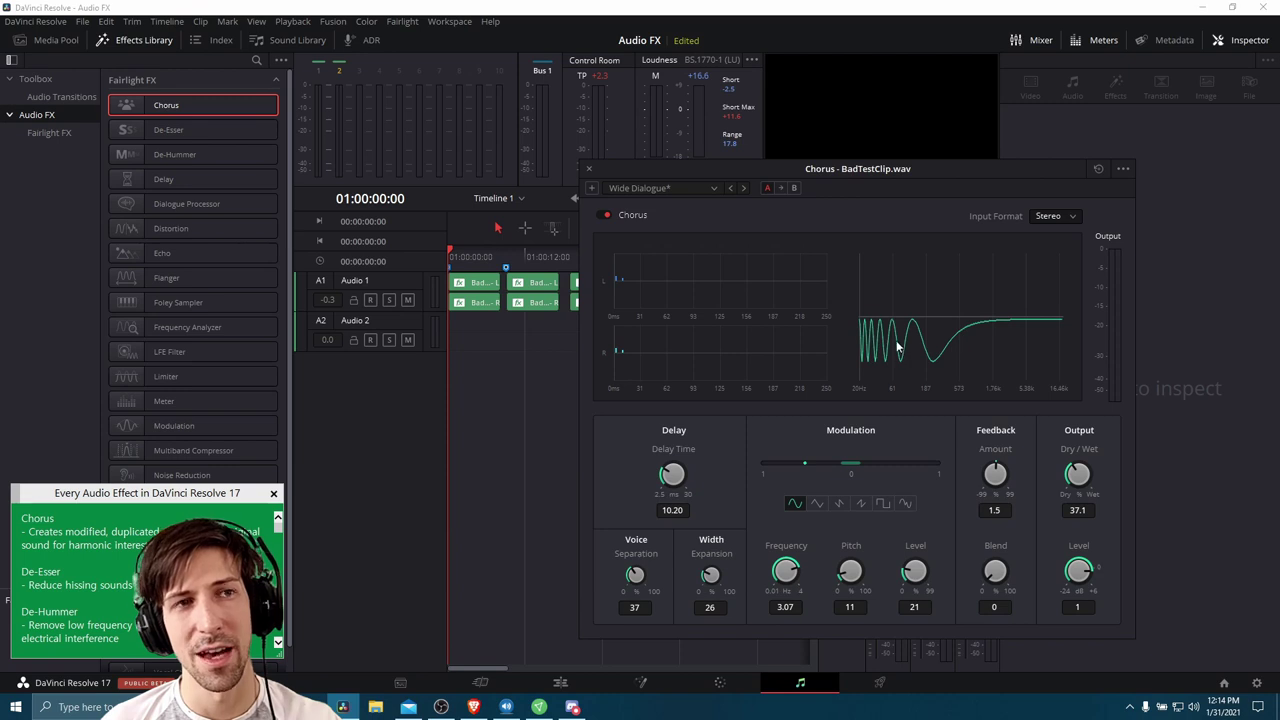
pyautogui.moveTo(1062, 448); pyautogui.dragTo(1060, 438)
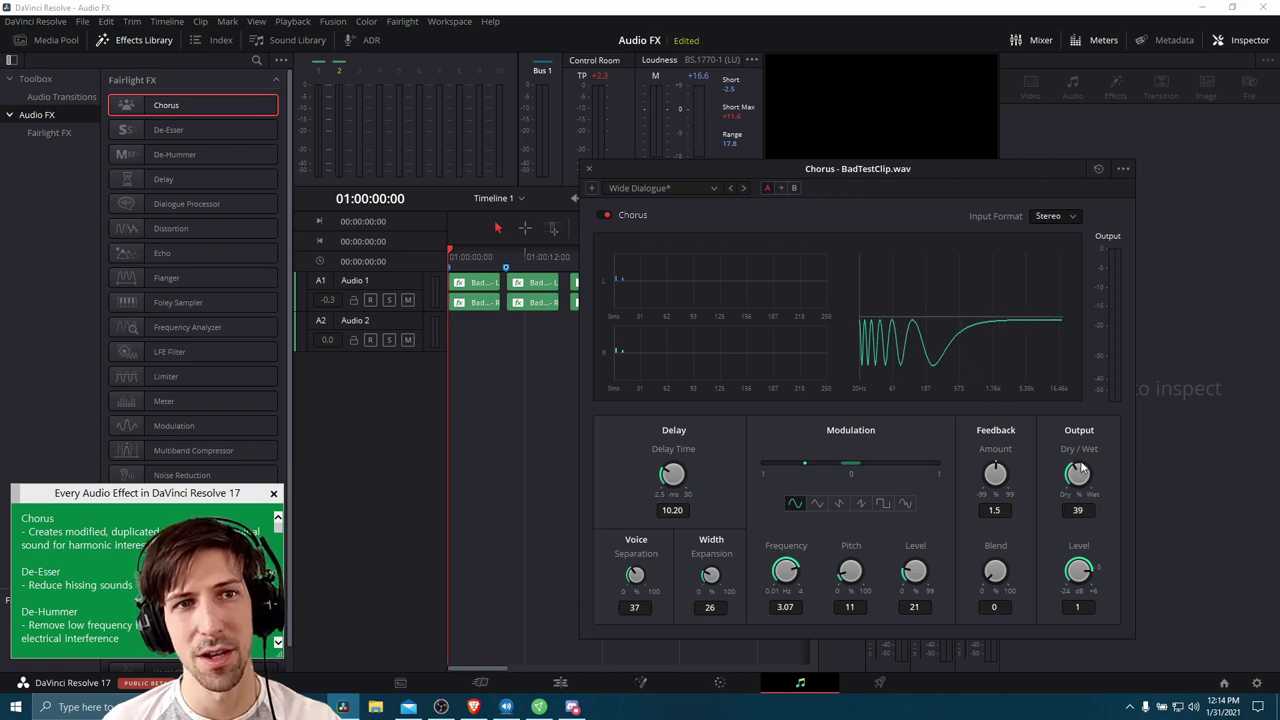
pyautogui.click(446, 256)
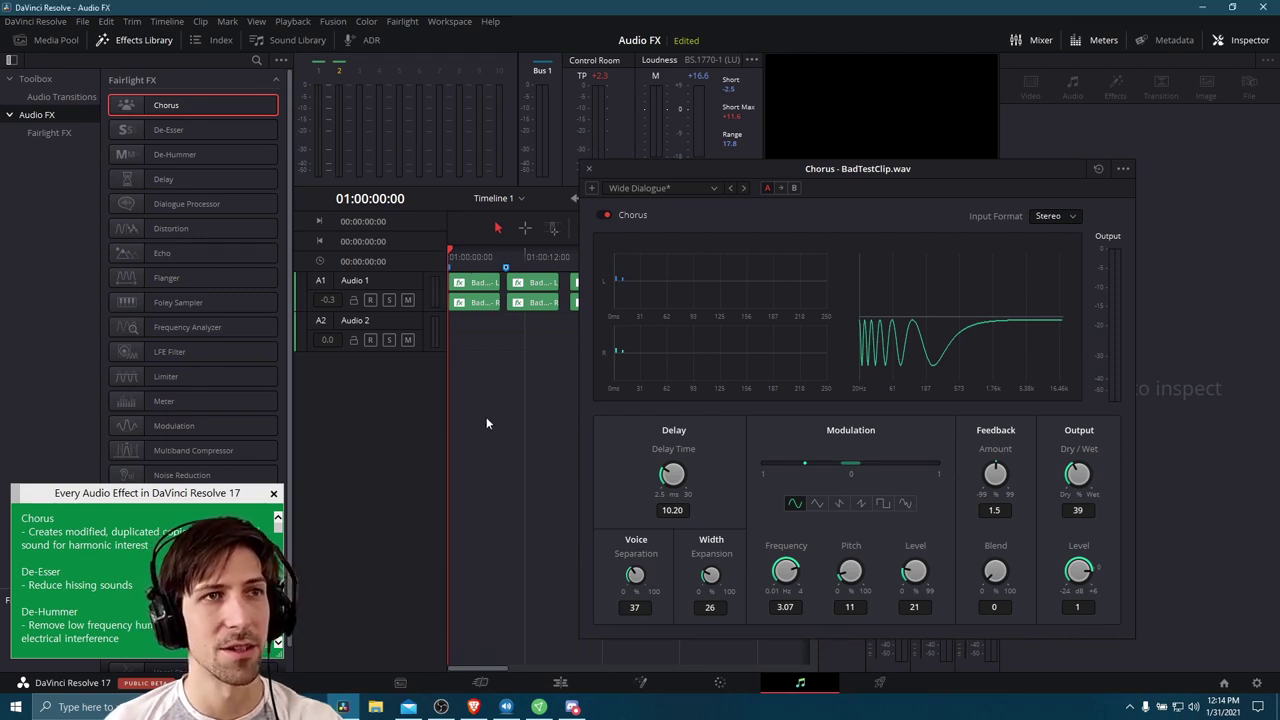
pyautogui.press('space')
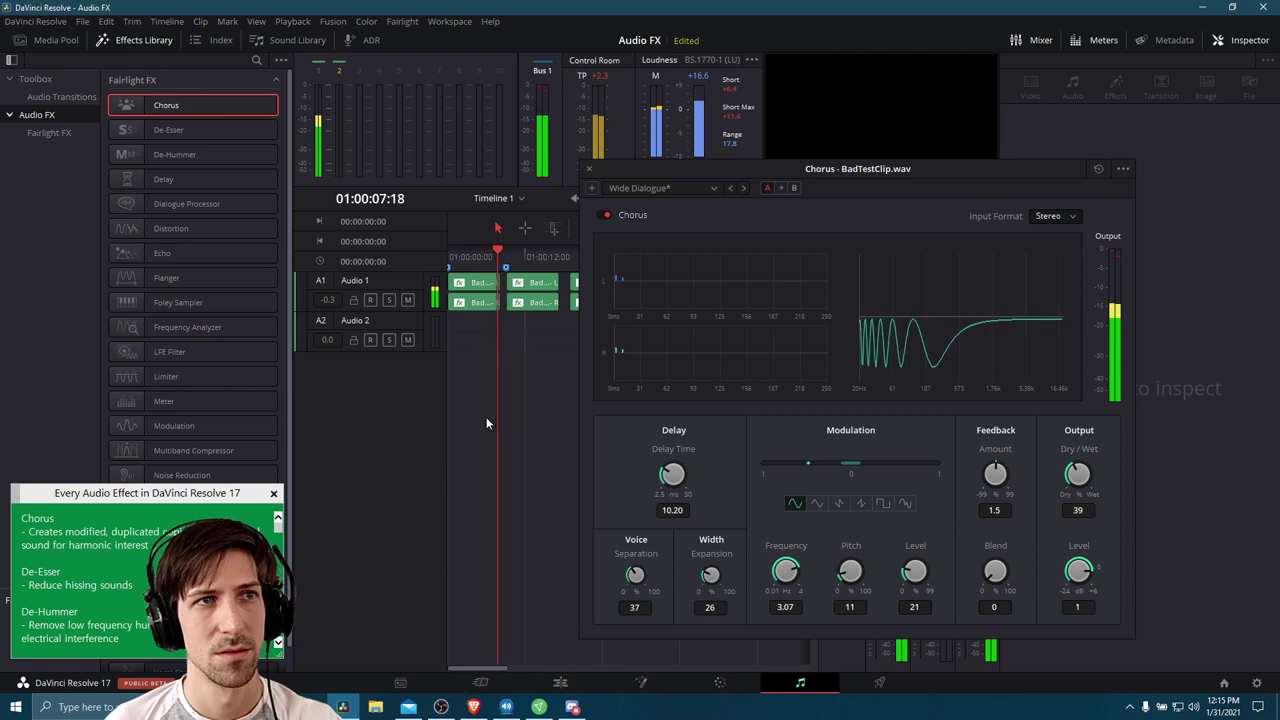
# - Load the Dramatic preset in the Chorus effect and play the first clip from the start
pyautogui.moveTo(662, 189); pyautogui.dragTo(749, 196)
pyautogui.click(749, 196)
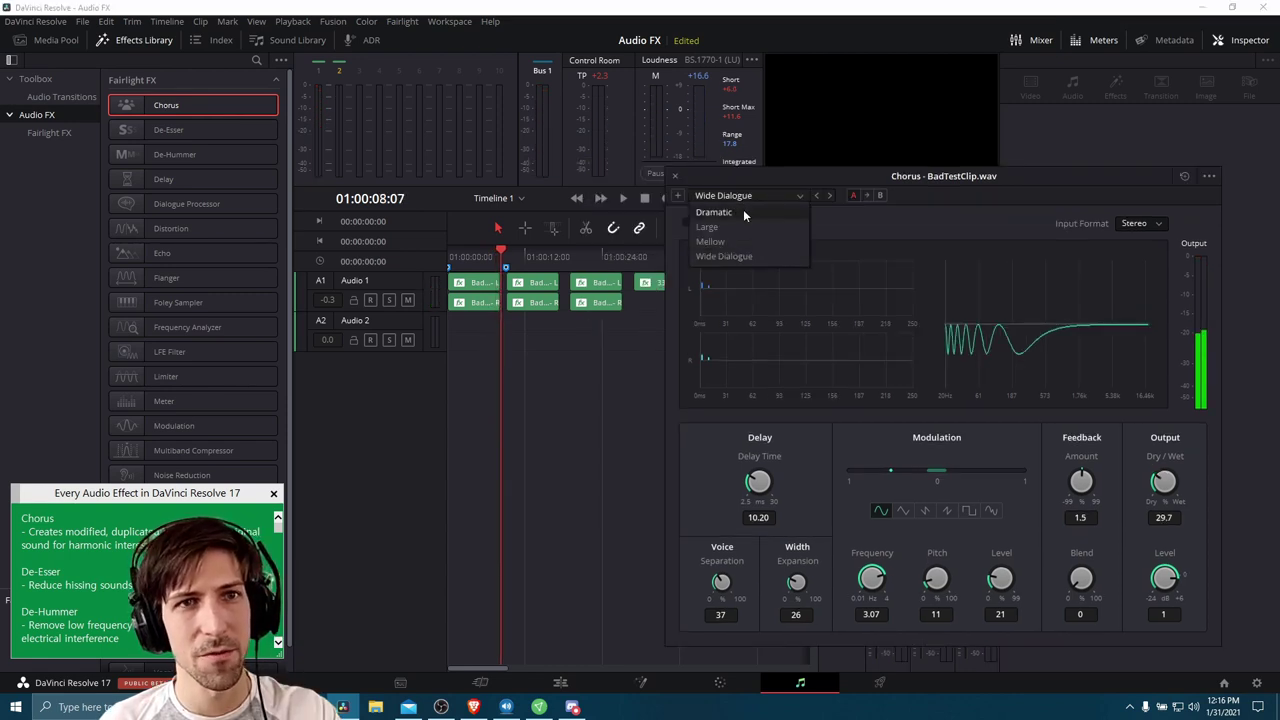
pyautogui.click(743, 212)
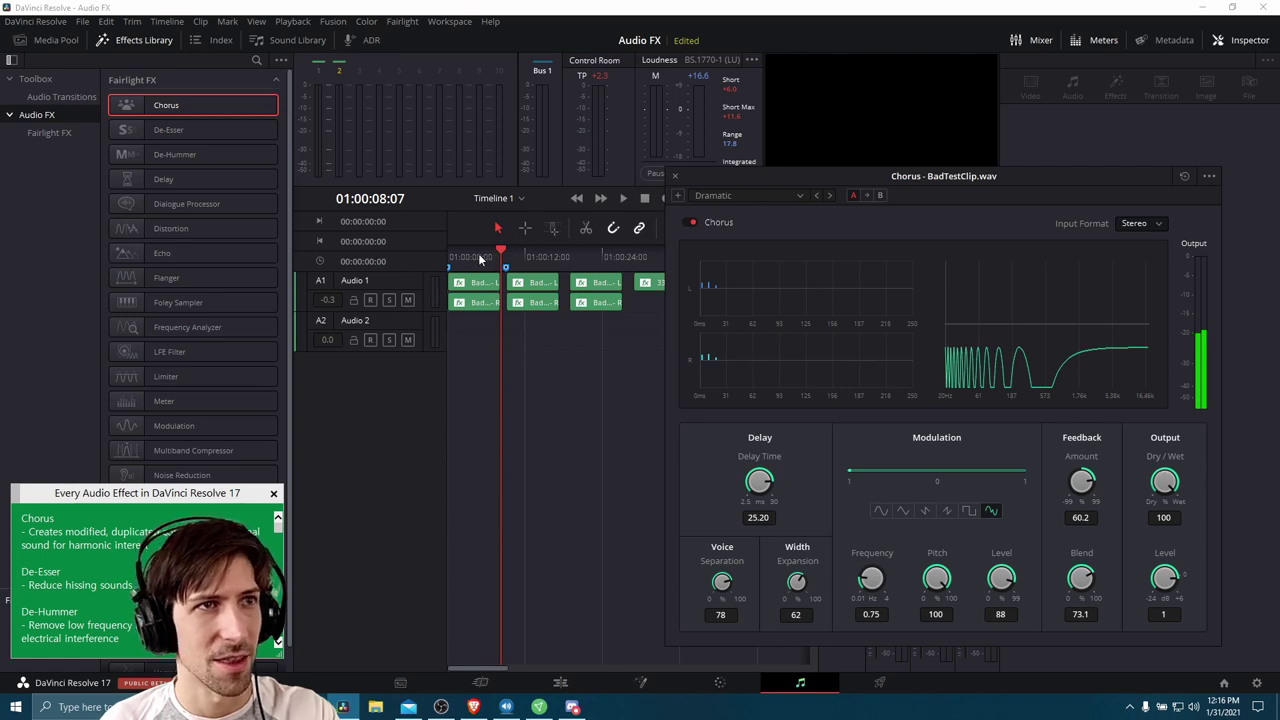
pyautogui.press('Home')
pyautogui.press('space')
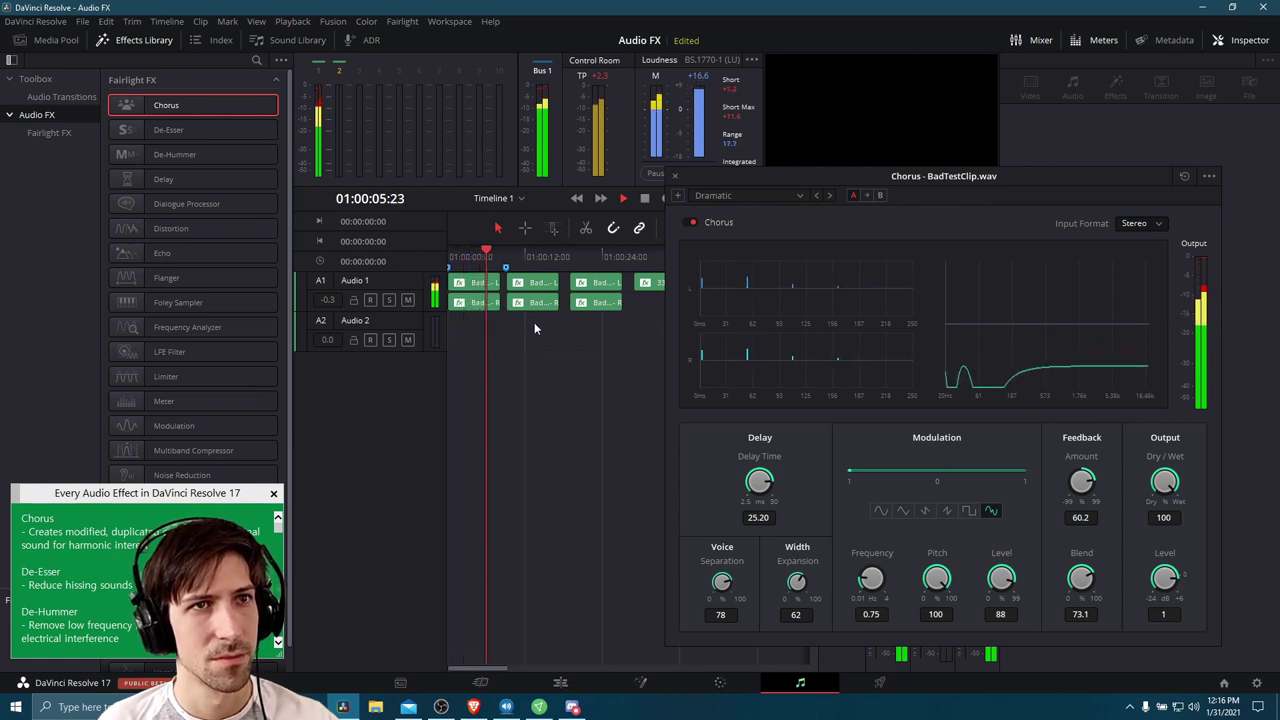
pyautogui.press('space')
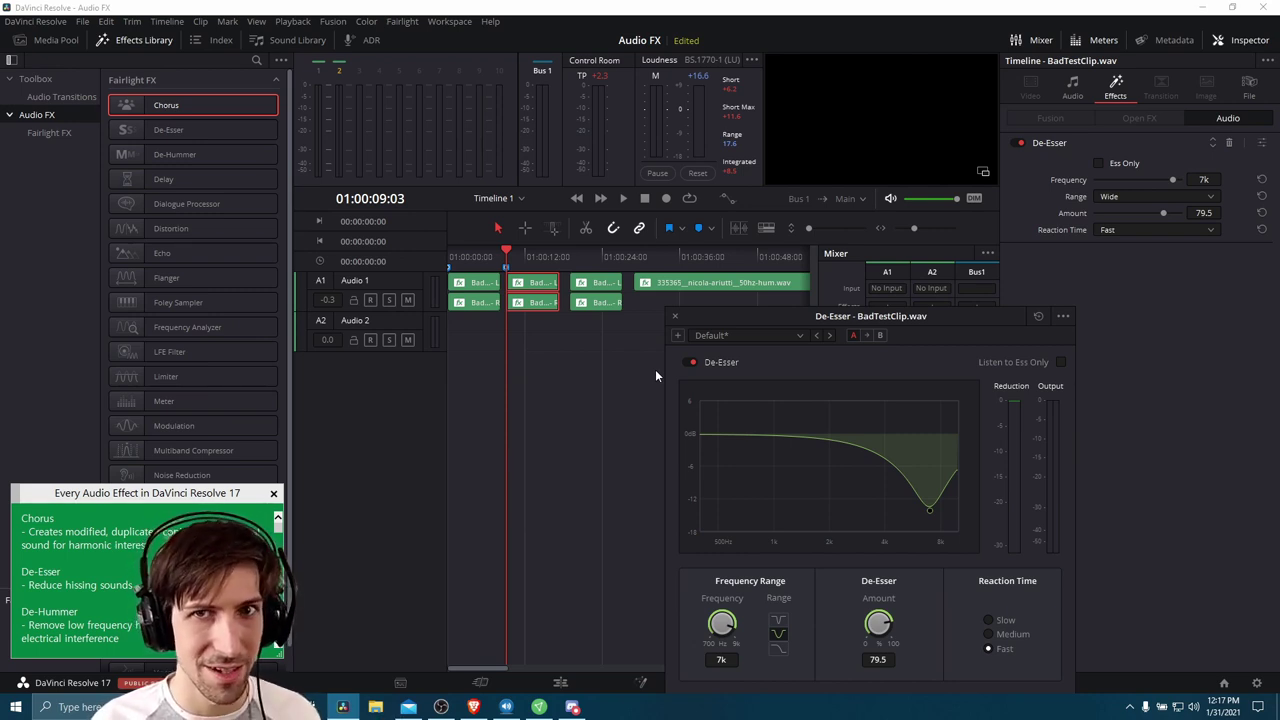
# - Play the second BadTestClip.wav clip with its De-Esser enabled, keeping the effect window in view
pyautogui.moveTo(831, 321); pyautogui.dragTo(805, 320)
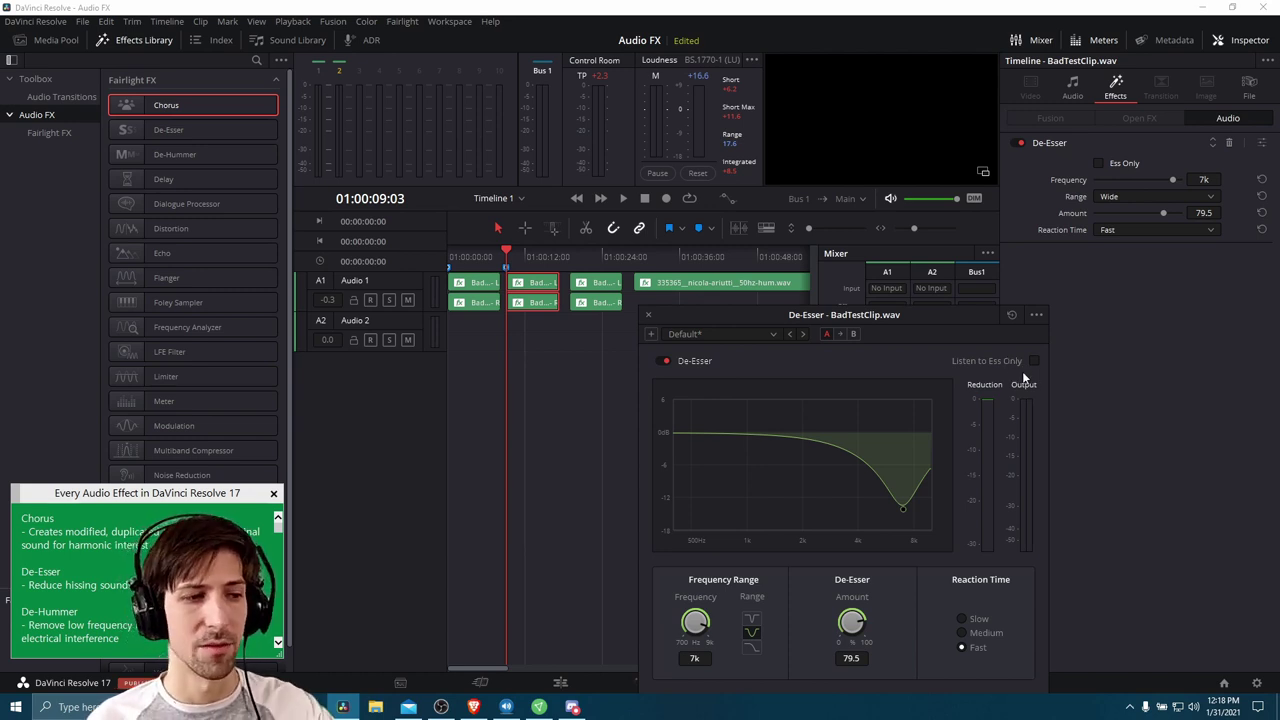
pyautogui.press('space')
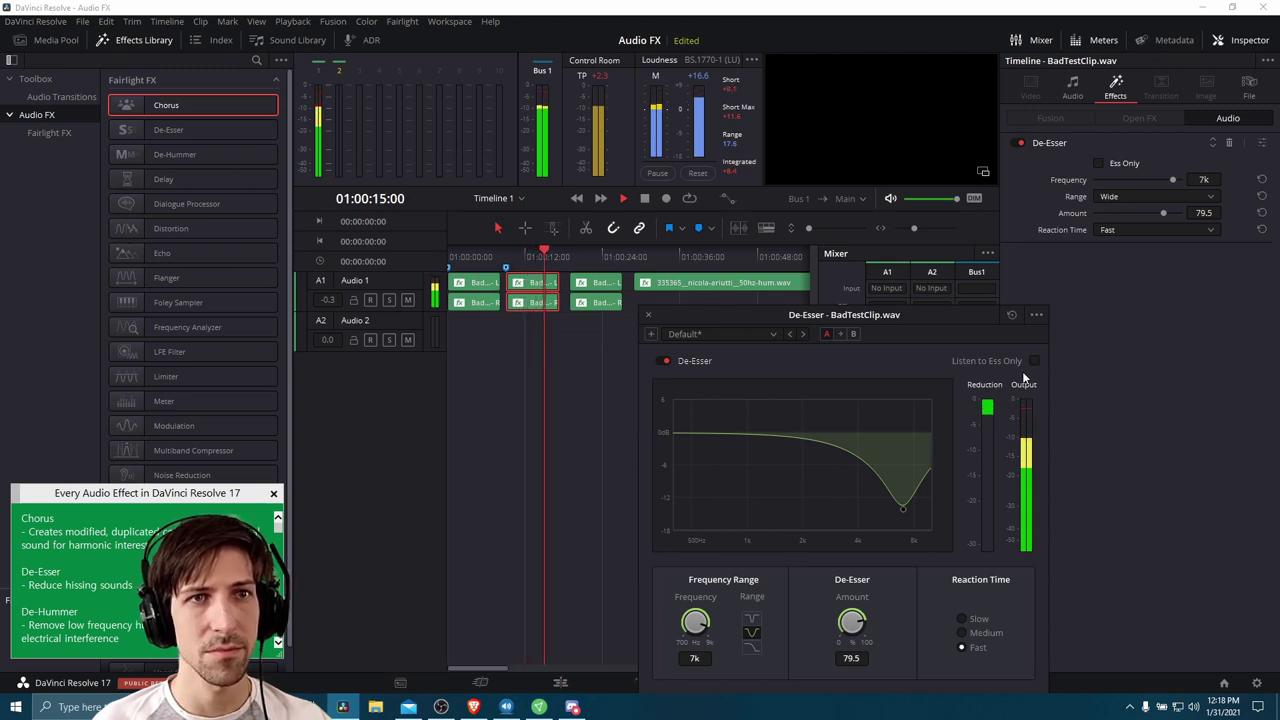
pyautogui.press('space')
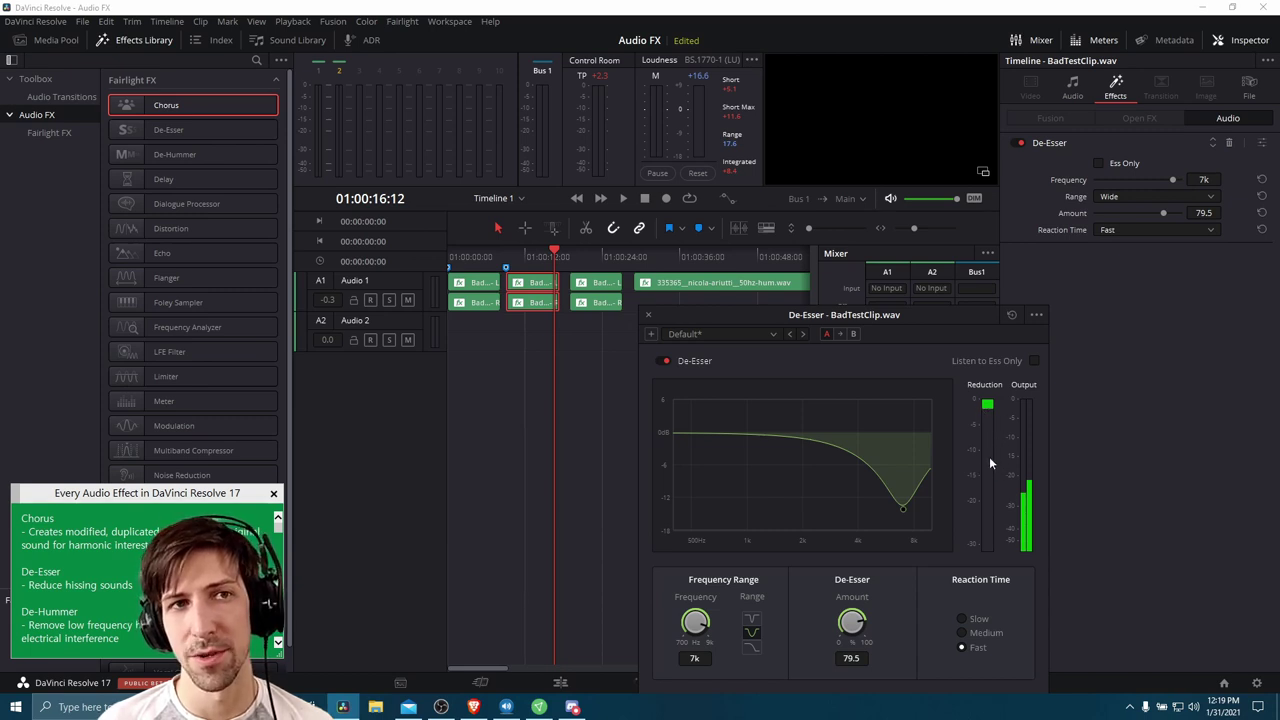
# - Enable Listen to Ess Only in the De-Esser and play the second clip from its start
pyautogui.click(1034, 361)
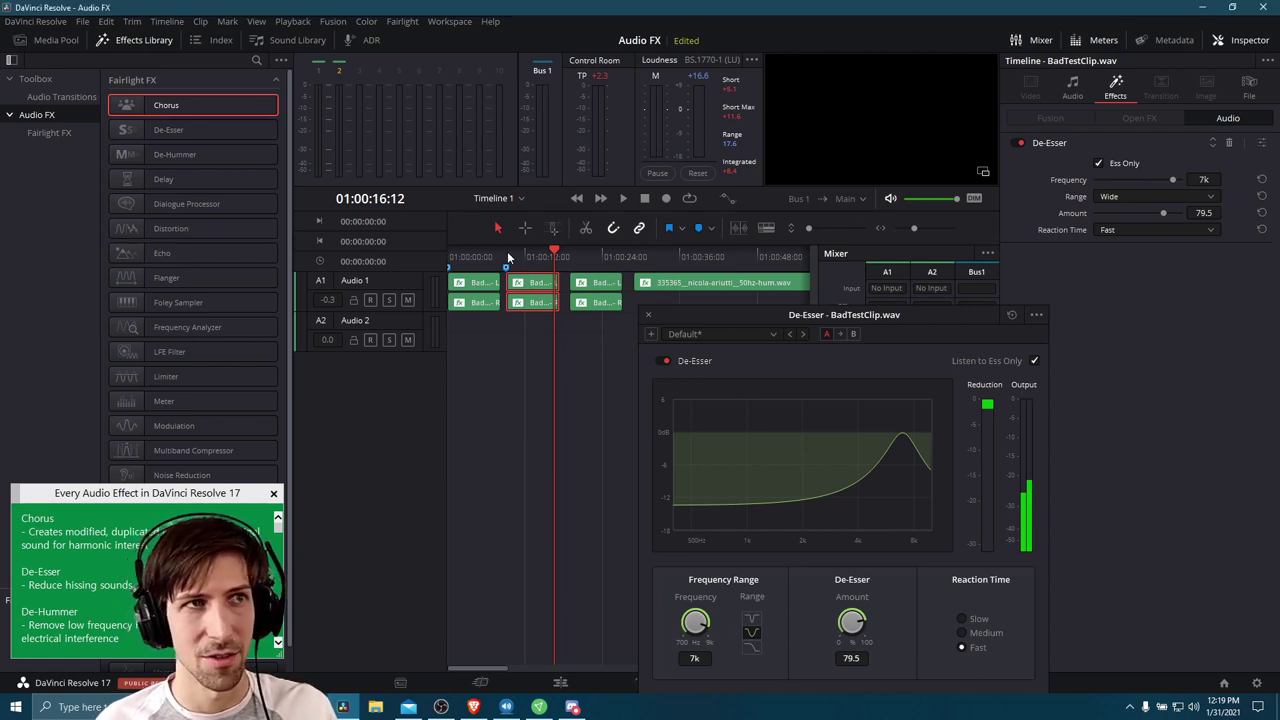
pyautogui.click(507, 253)
pyautogui.click(623, 198)
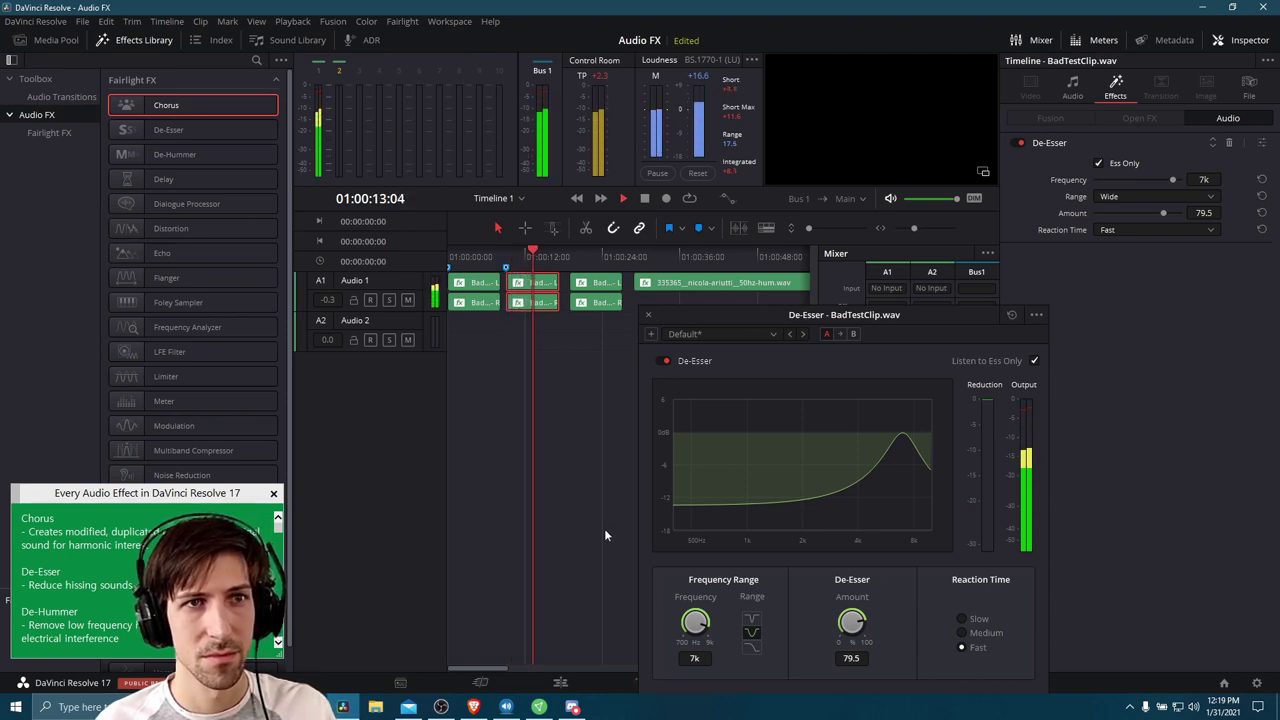
pyautogui.click(644, 199)
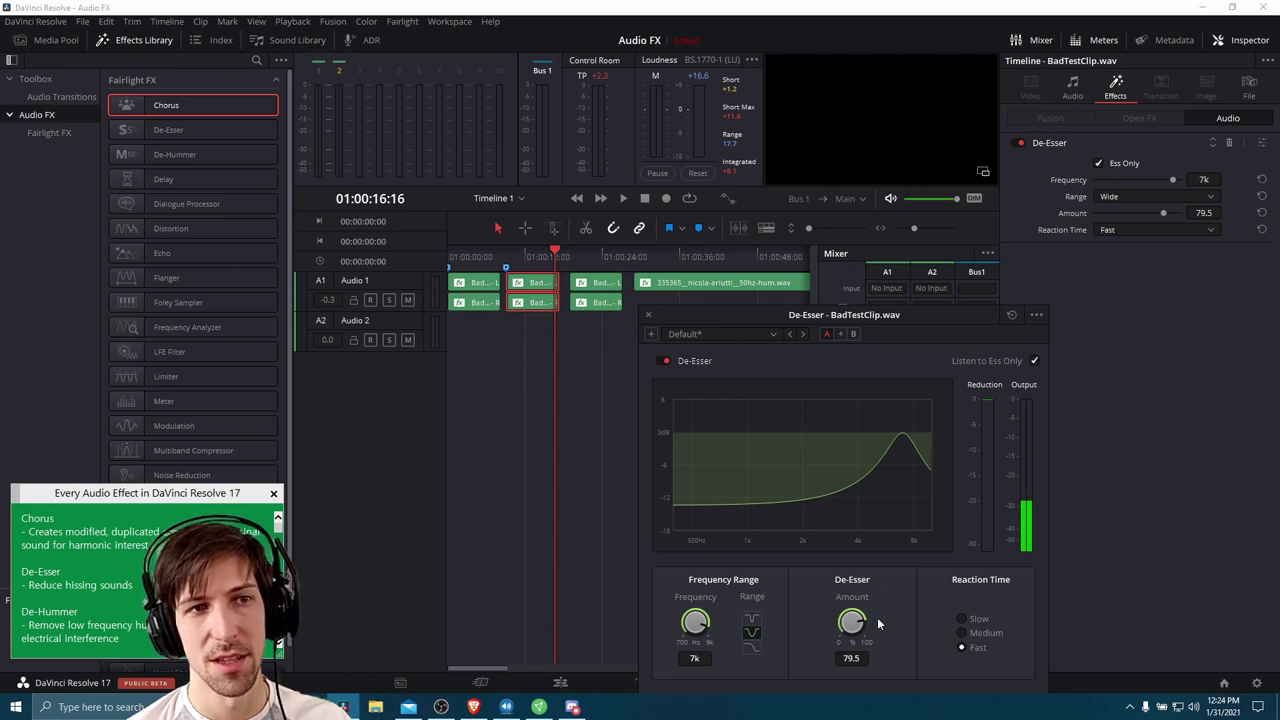
# - Load the Male ESS preset in the second clip's De-Esser
pyautogui.click(721, 338)
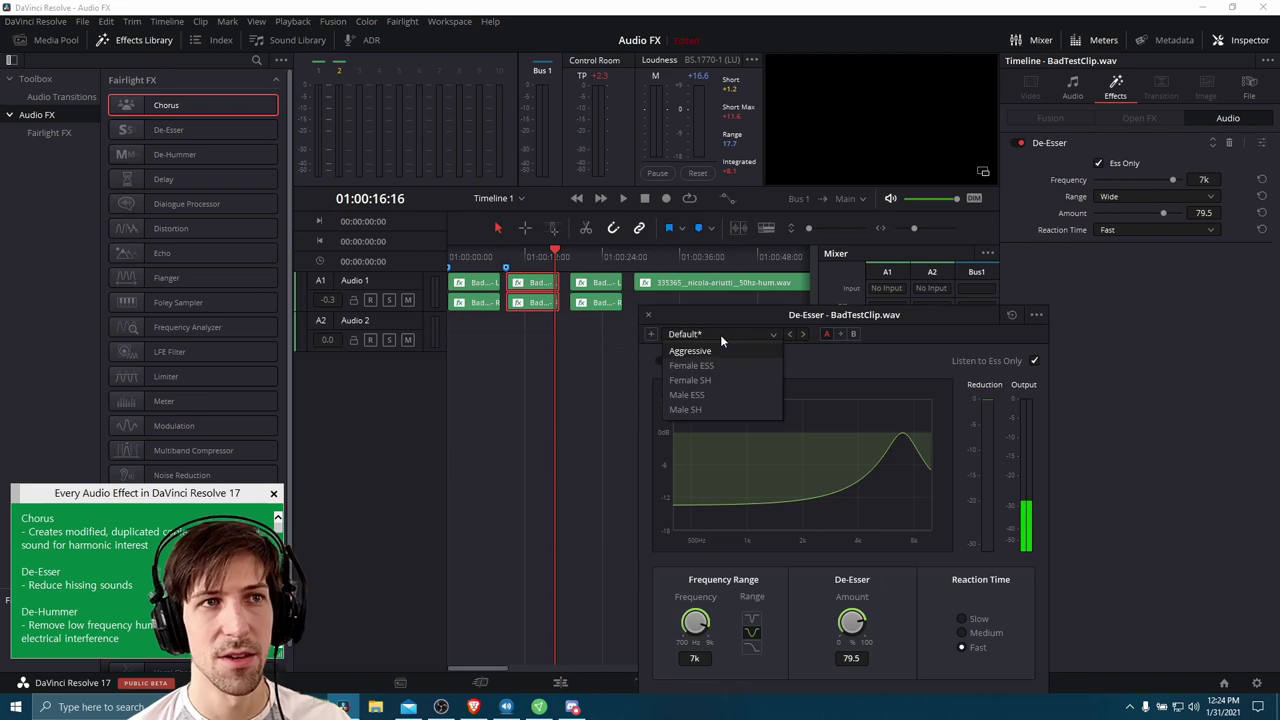
pyautogui.click(748, 398)
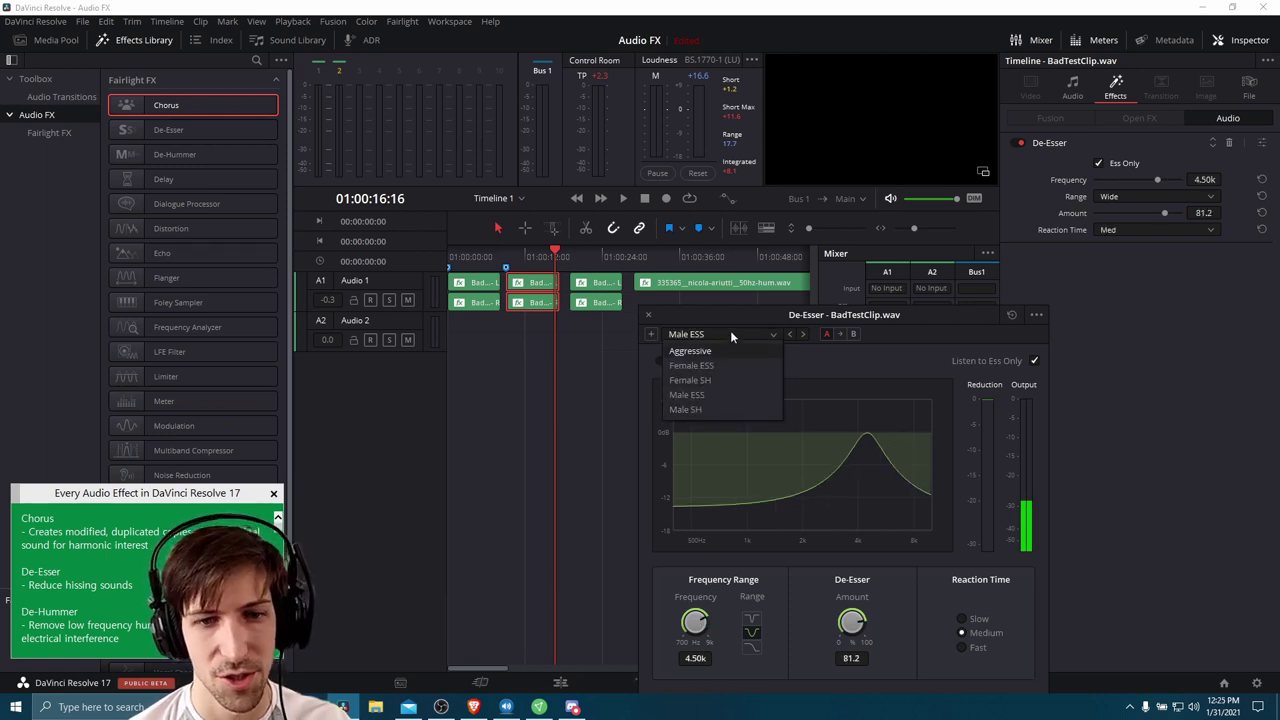
pyautogui.click(722, 398)
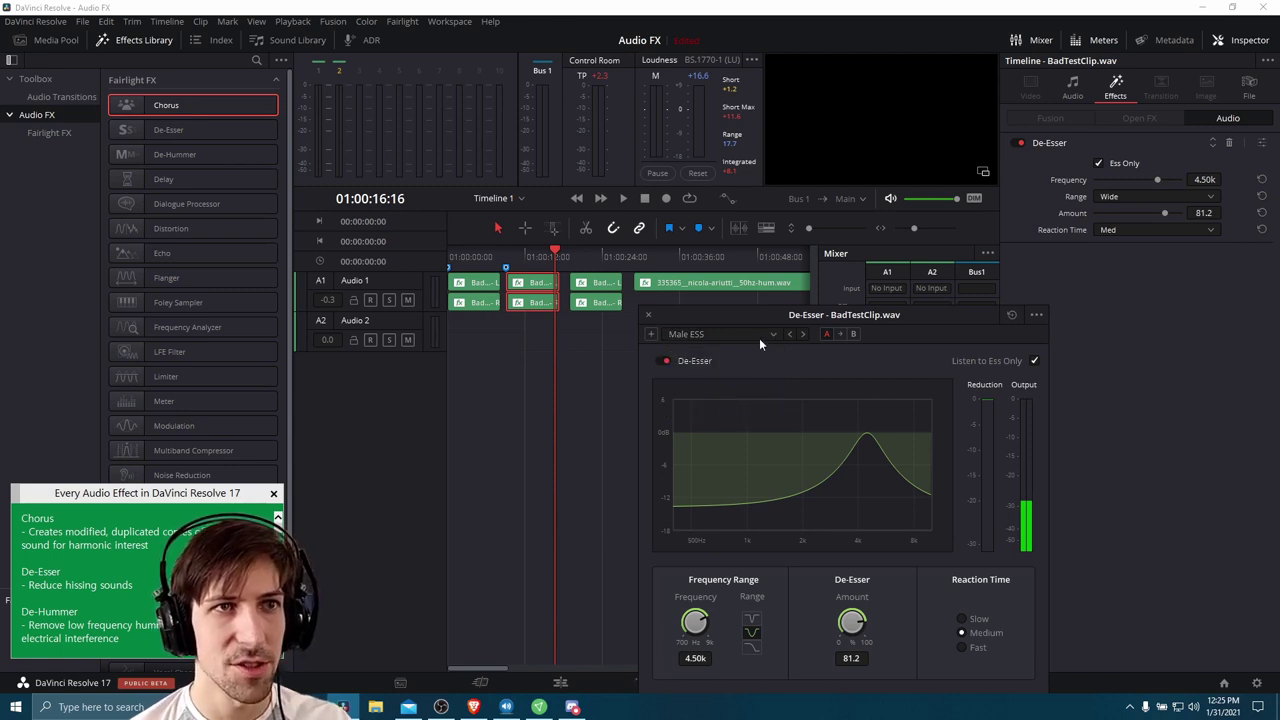
# - Play the second BadTestClip.wav clip from its start with the Male ESS preset and Listen to Ess Only enabled
pyautogui.click(505, 256)
pyautogui.press('space')
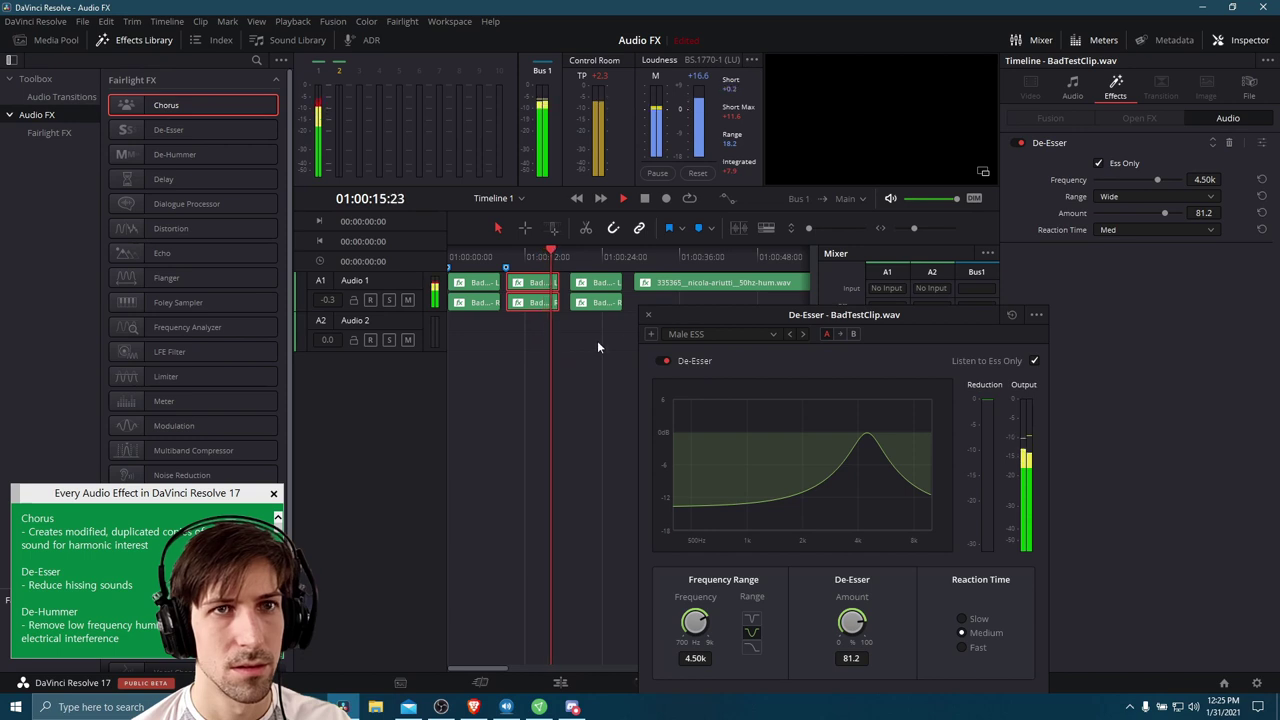
pyautogui.press('space')
# - Turn off Listen to Ess Only in the De-Esser and play the second clip
pyautogui.click(1034, 362)
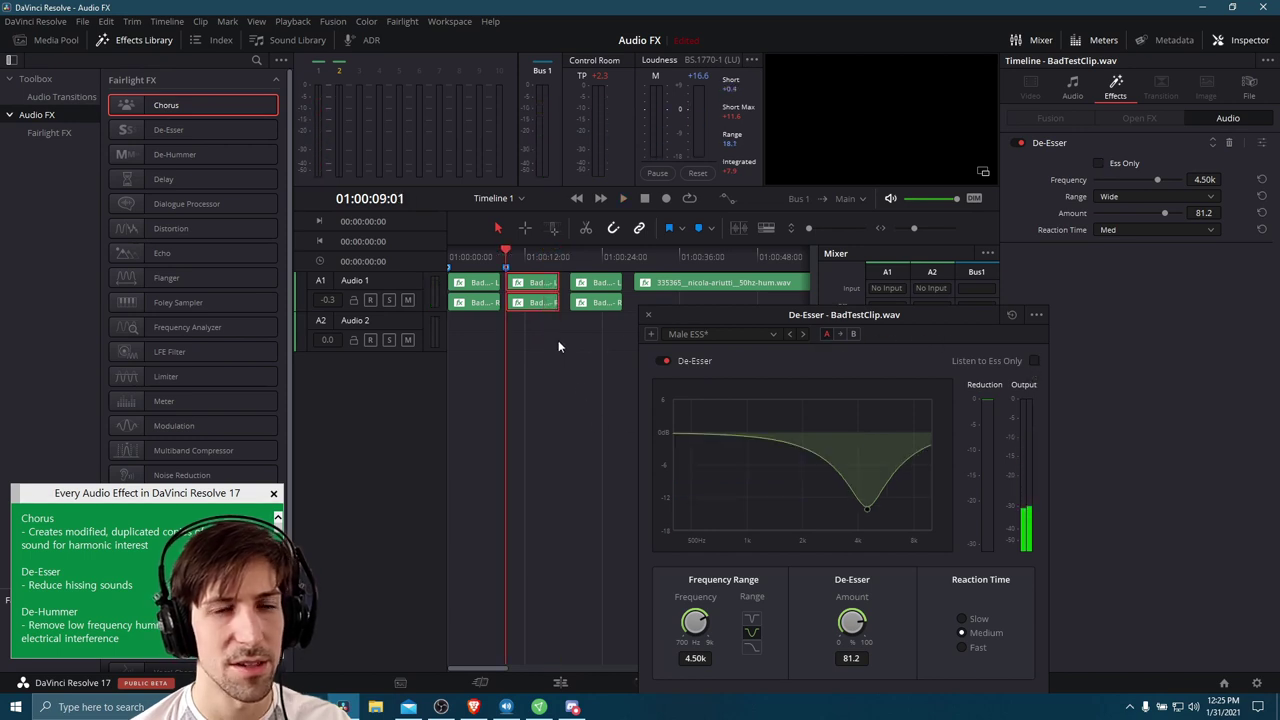
pyautogui.press('space')
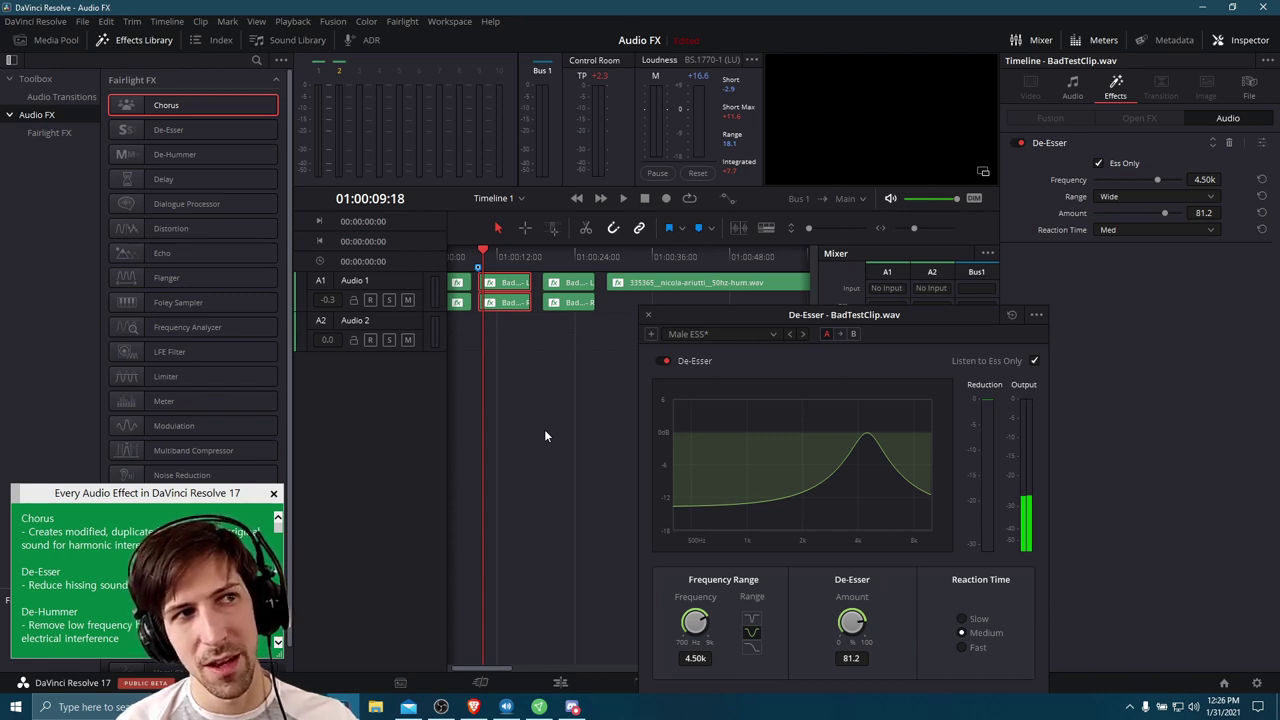
pyautogui.press('space')
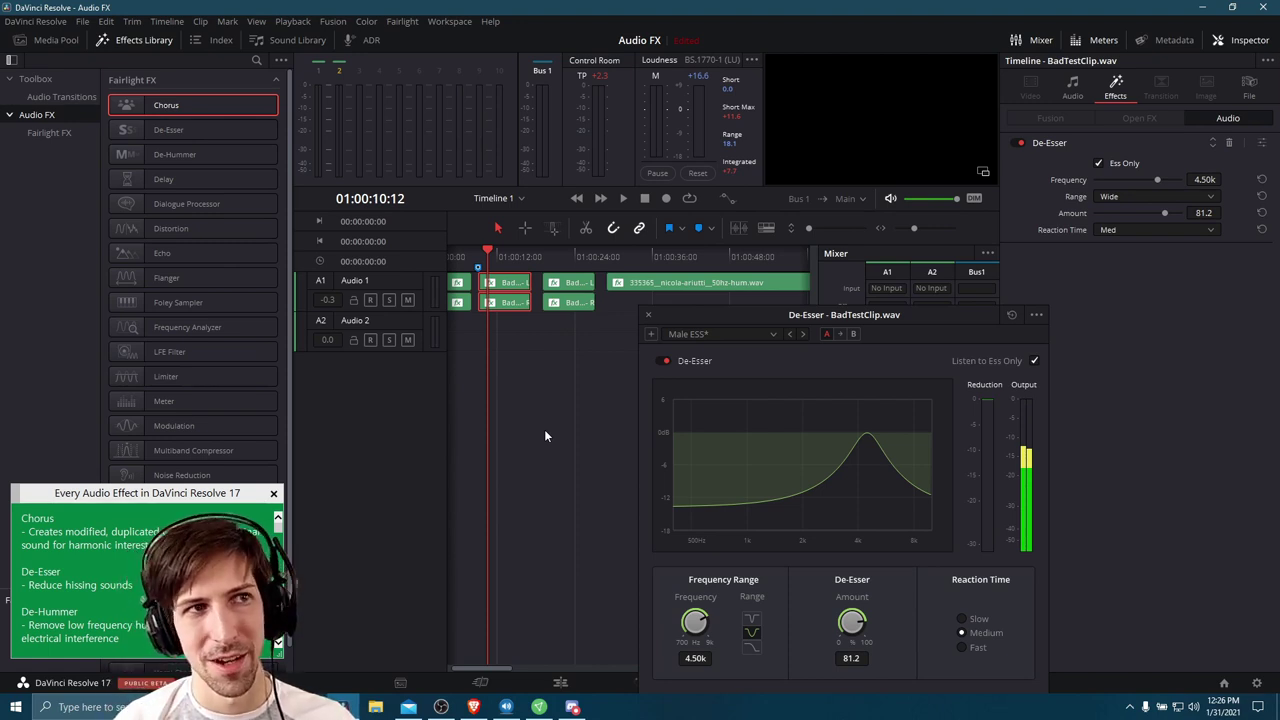
# - Place the playhead at the start of the 50hz-hum clip and open its De-Hummer settings, keeping the window clear of the timeline
pyautogui.hscroll(-2, 544, 429)
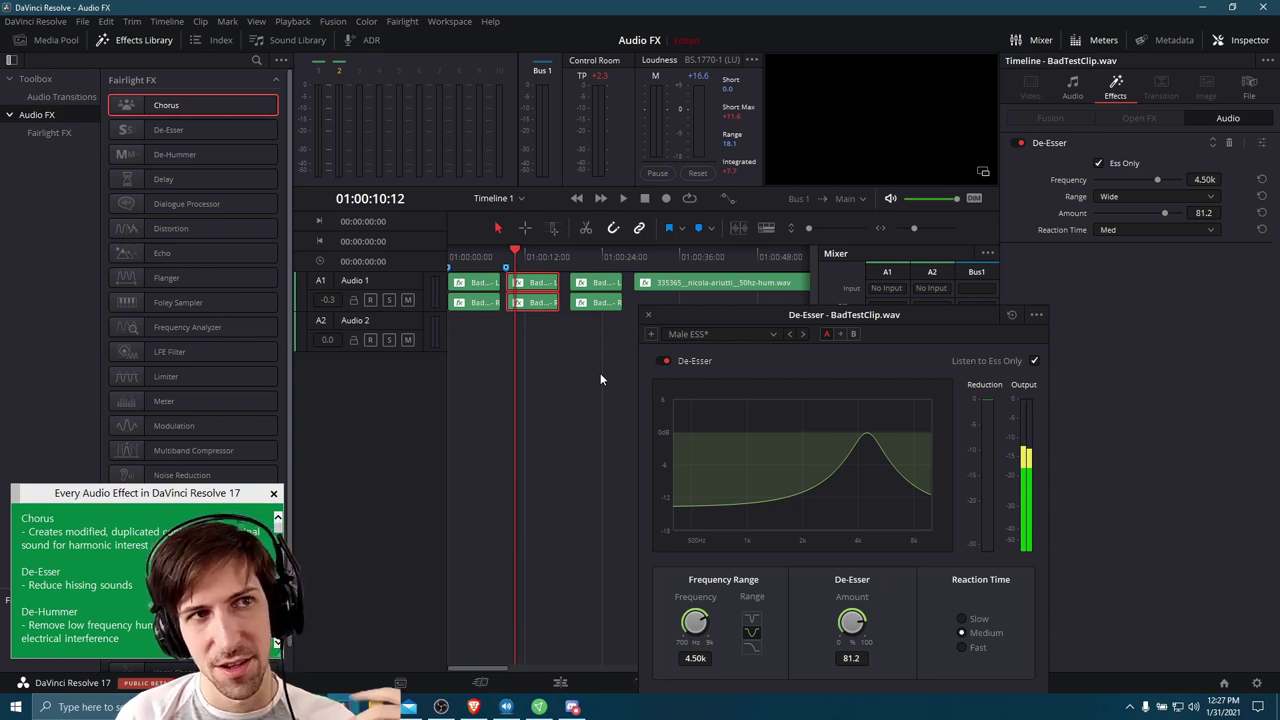
pyautogui.hscroll(5, 596, 371)
pyautogui.hscroll(-3, 597, 380)
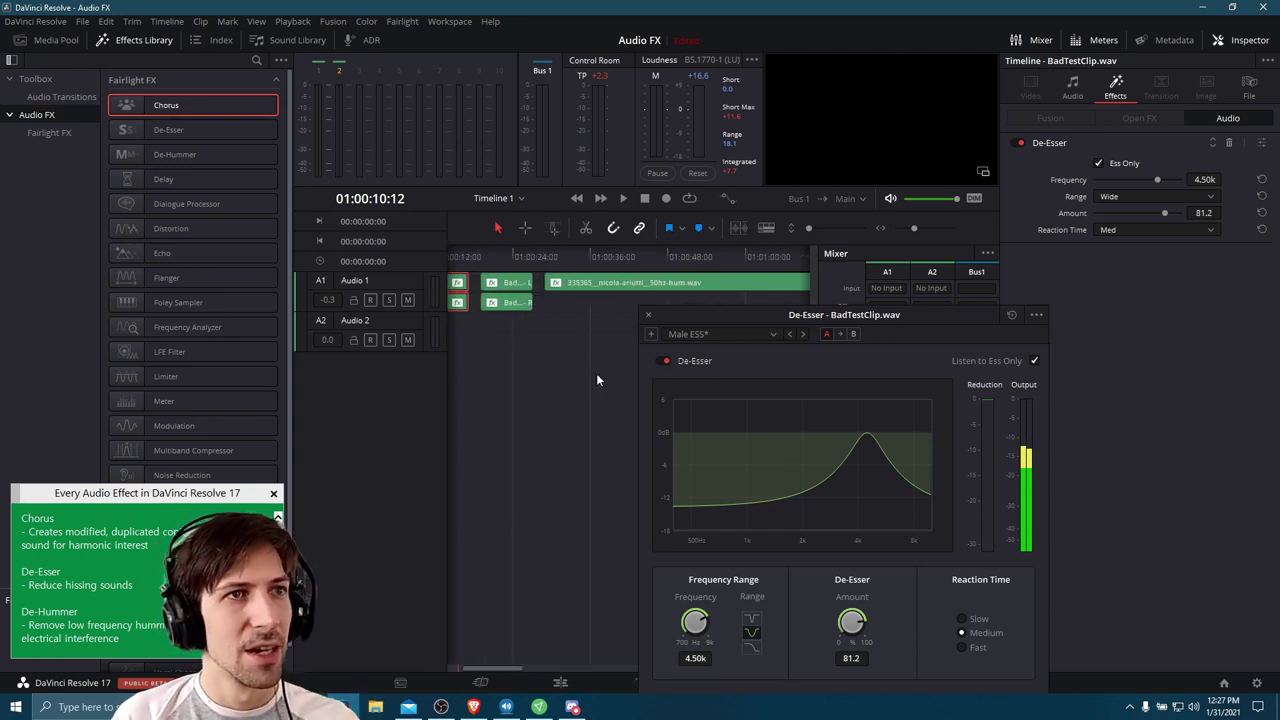
pyautogui.click(545, 257)
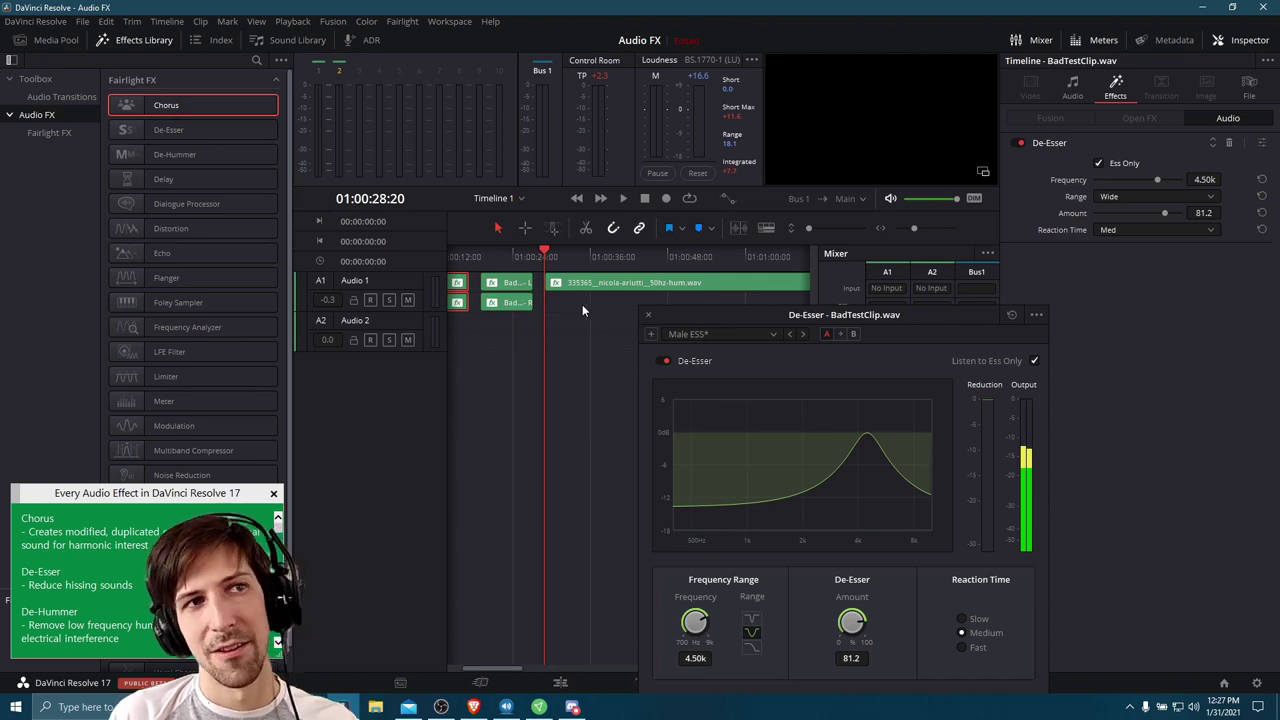
pyautogui.click(613, 283)
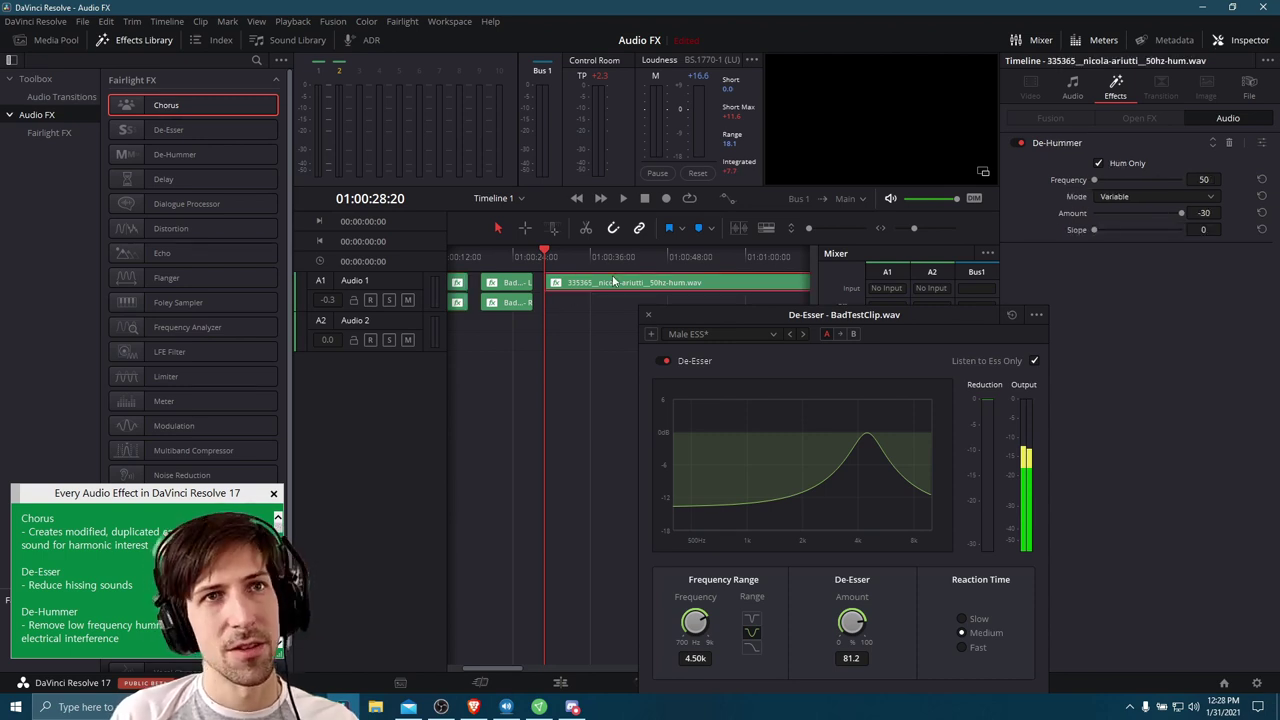
pyautogui.click(1261, 143)
pyautogui.moveTo(568, 181); pyautogui.dragTo(861, 208)
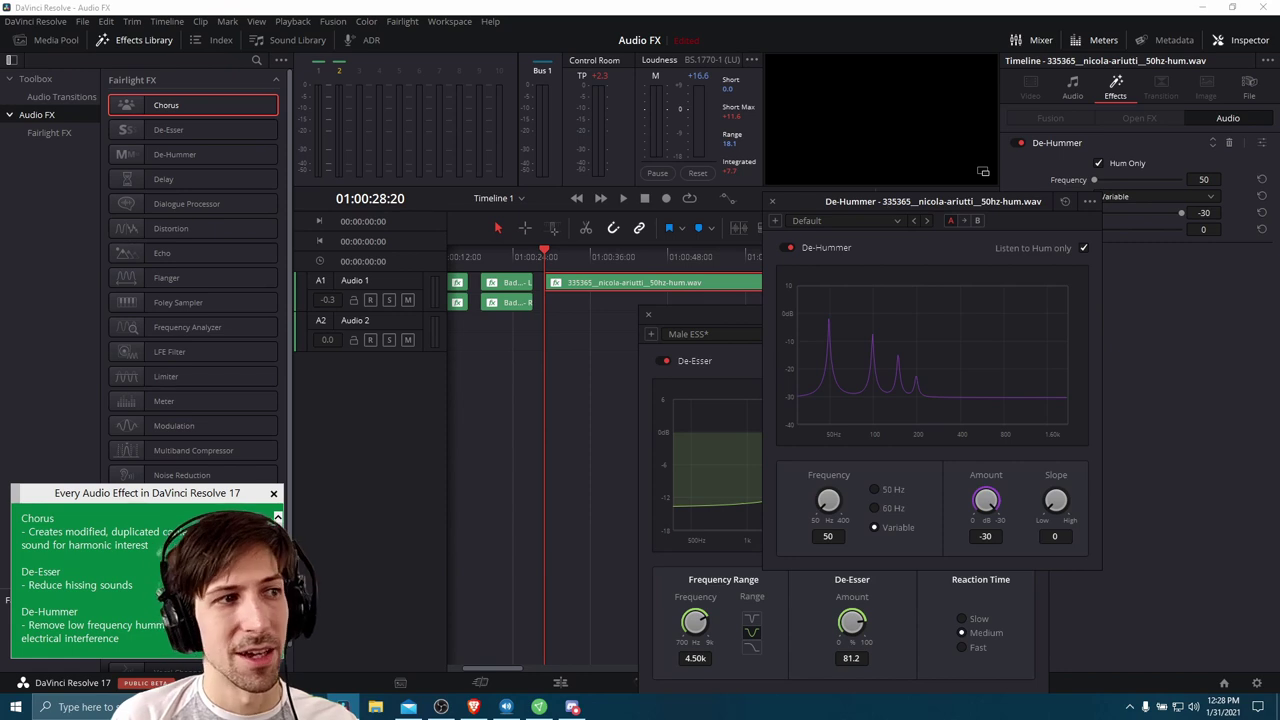
pyautogui.moveTo(890, 206); pyautogui.dragTo(177, 127)
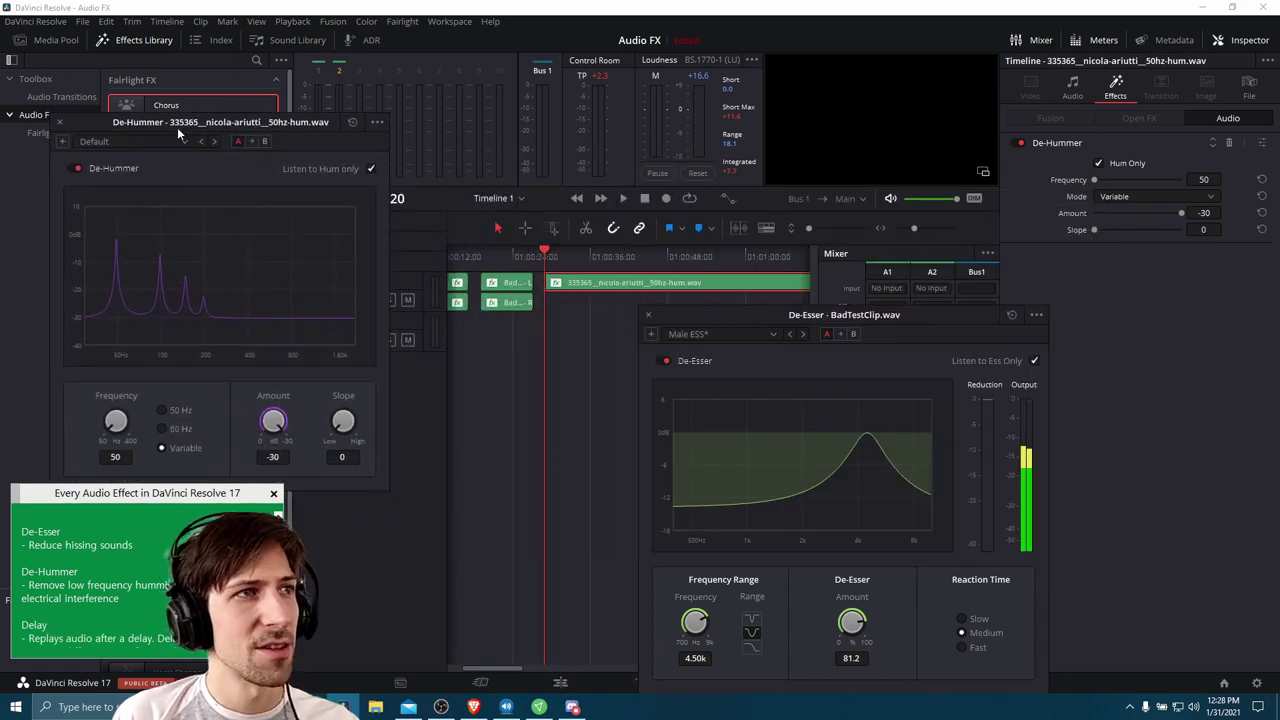
# - Play the 50hz-hum clip with the De-Hummer bypassed and Listen to Hum Only off
pyautogui.click(601, 320)
pyautogui.press('space')
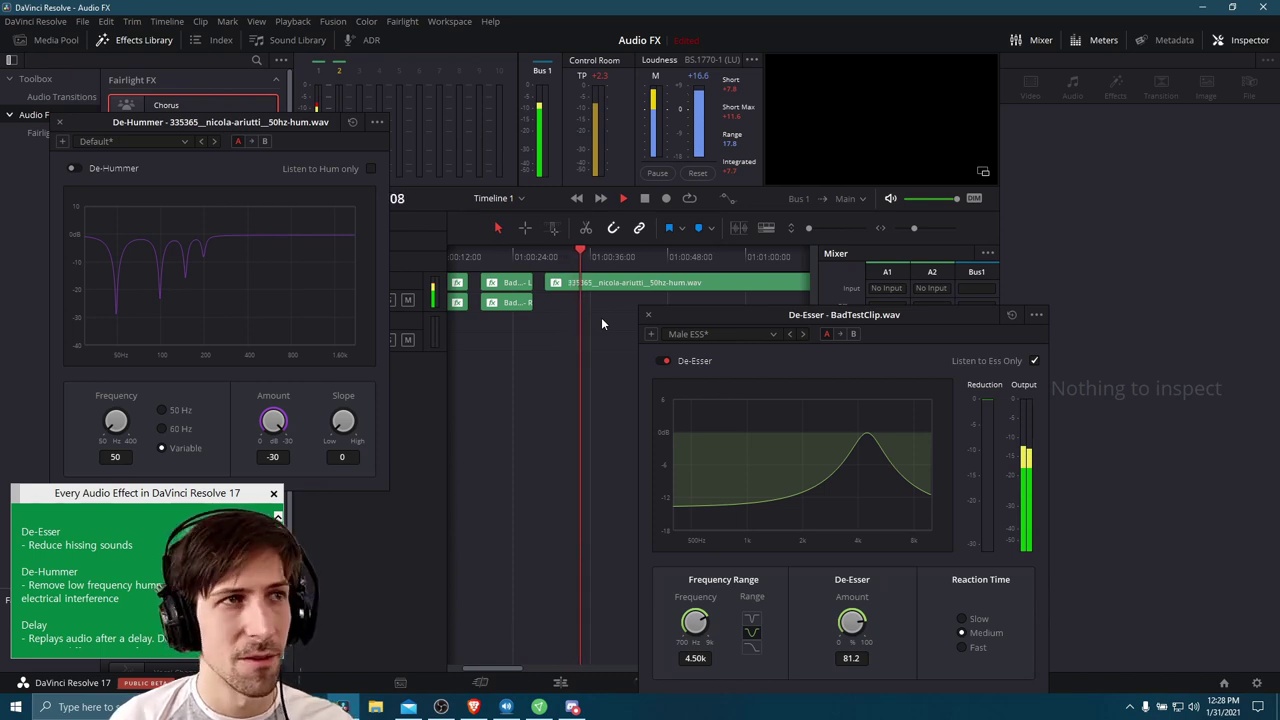
pyautogui.press('space')
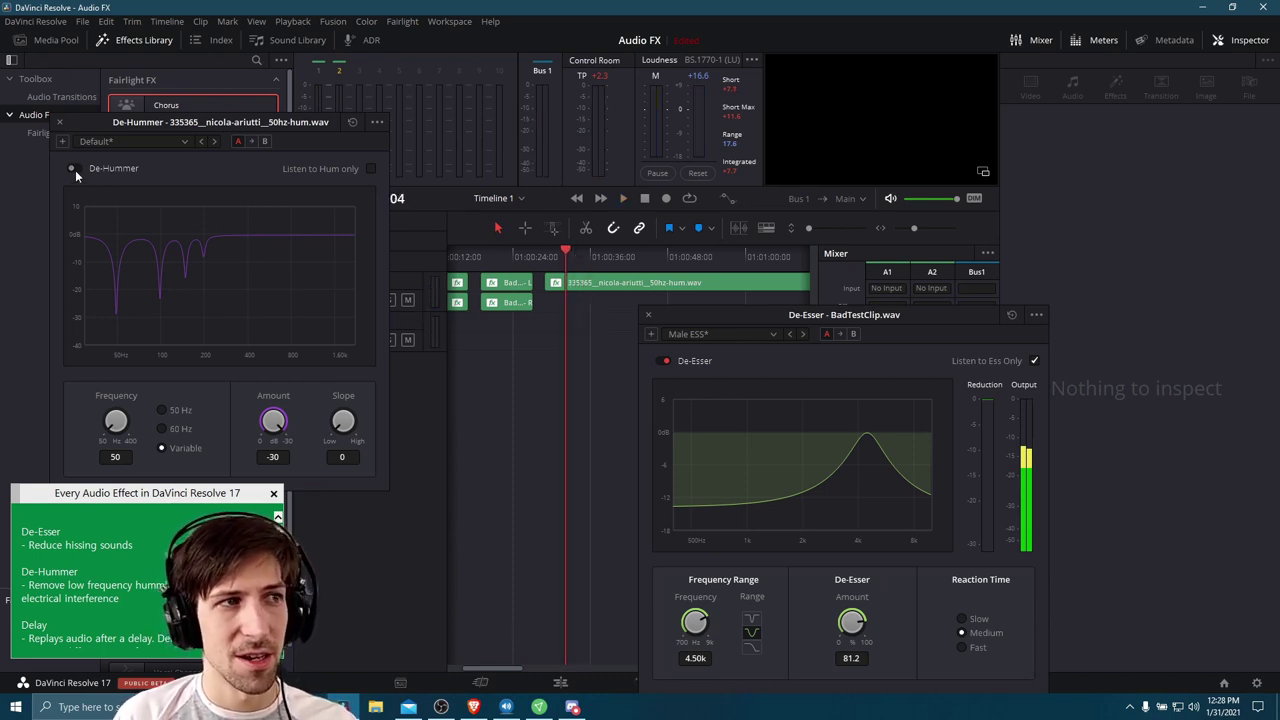
# - Enable the De-Hummer with its frequency mode set to 50 Hz and play the hum clip from its start
pyautogui.click(161, 411)
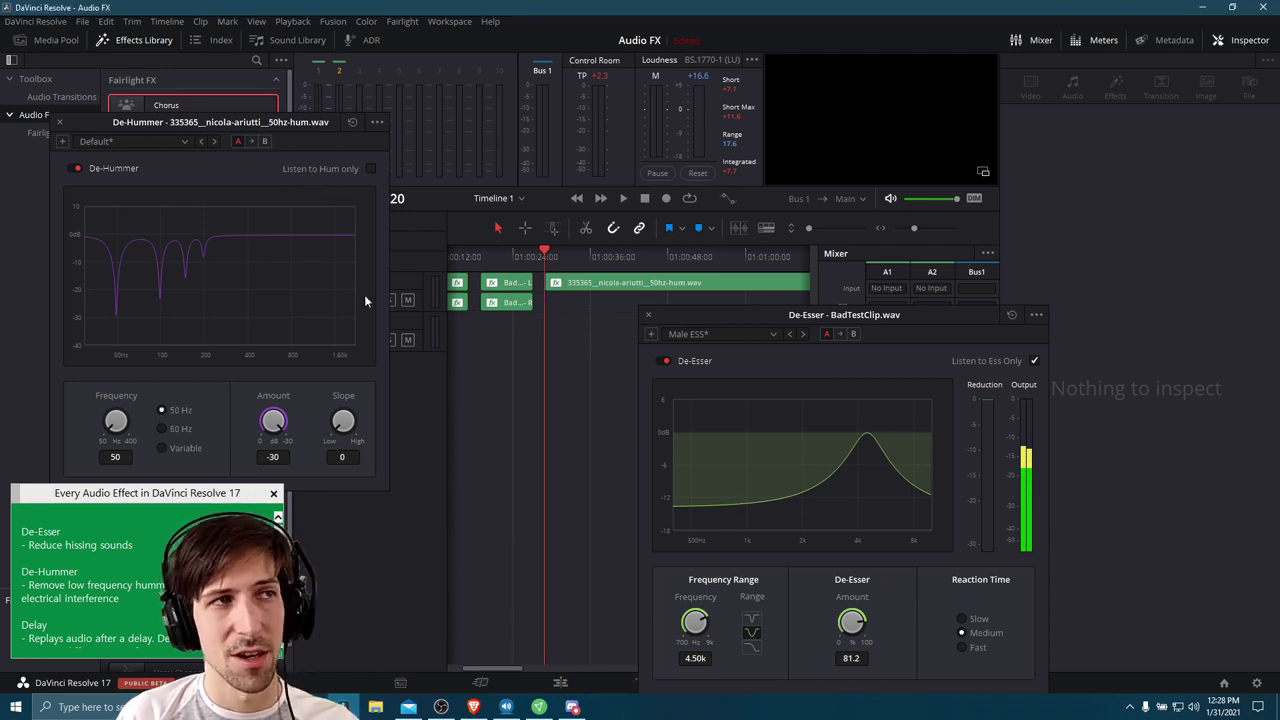
pyautogui.press('space')
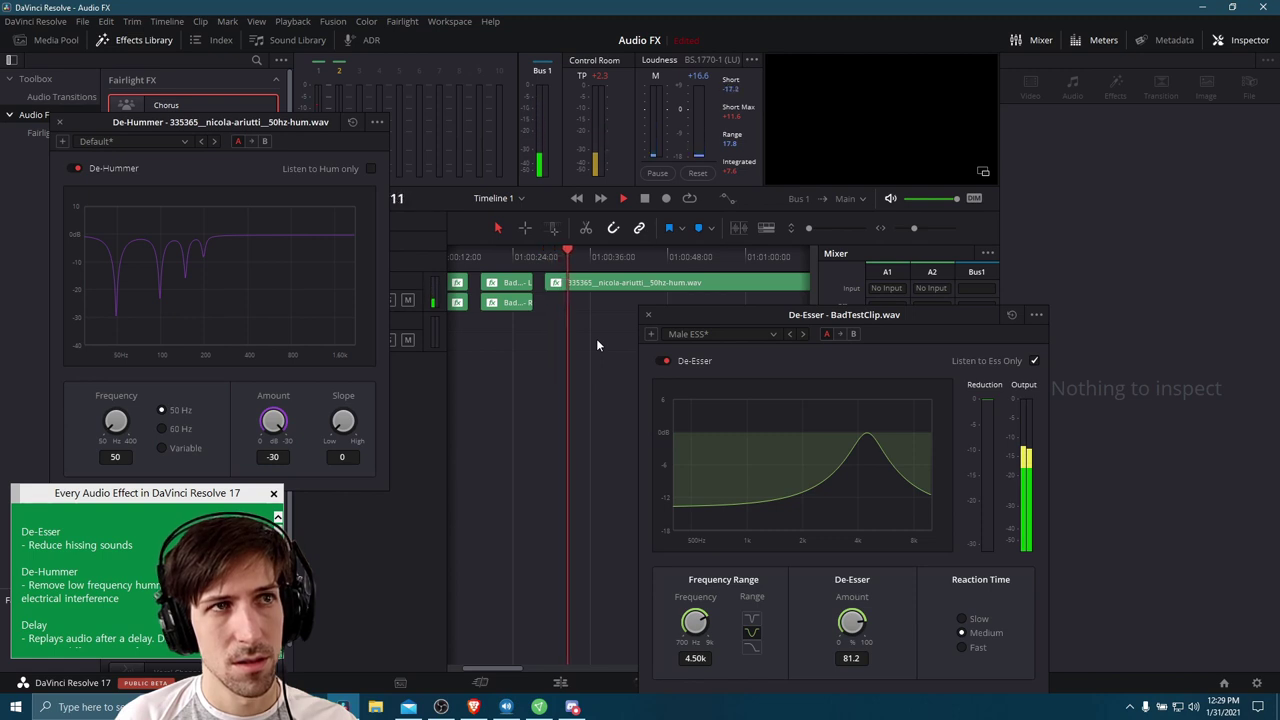
pyautogui.press('space')
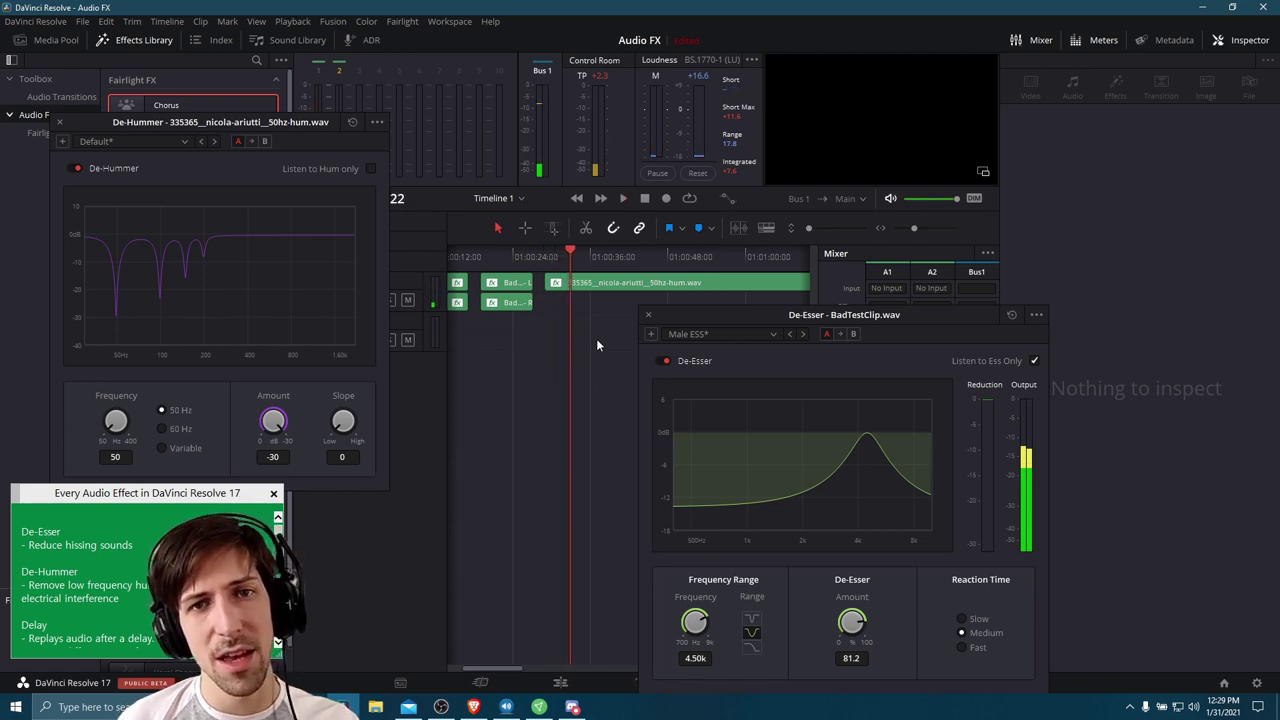
# - Enable Listen to Hum Only in the De-Hummer and play the hum clip
pyautogui.click(370, 168)
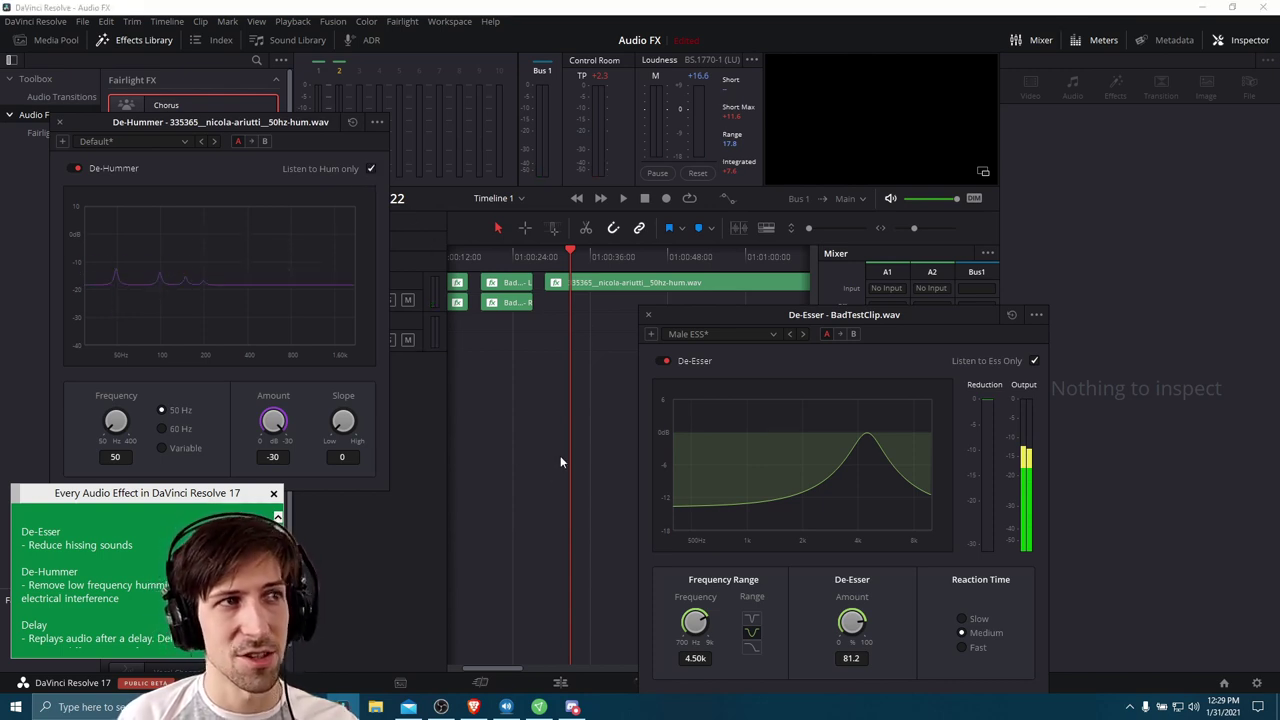
pyautogui.press('space')
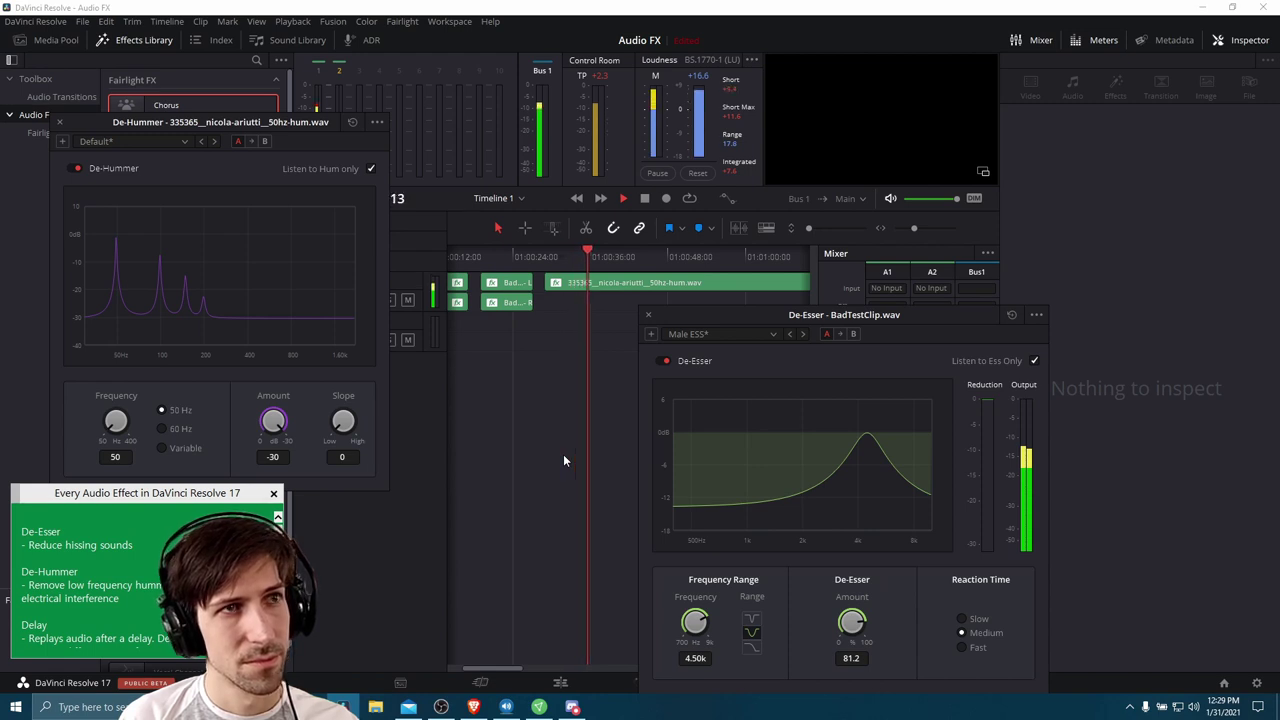
pyautogui.press('space')
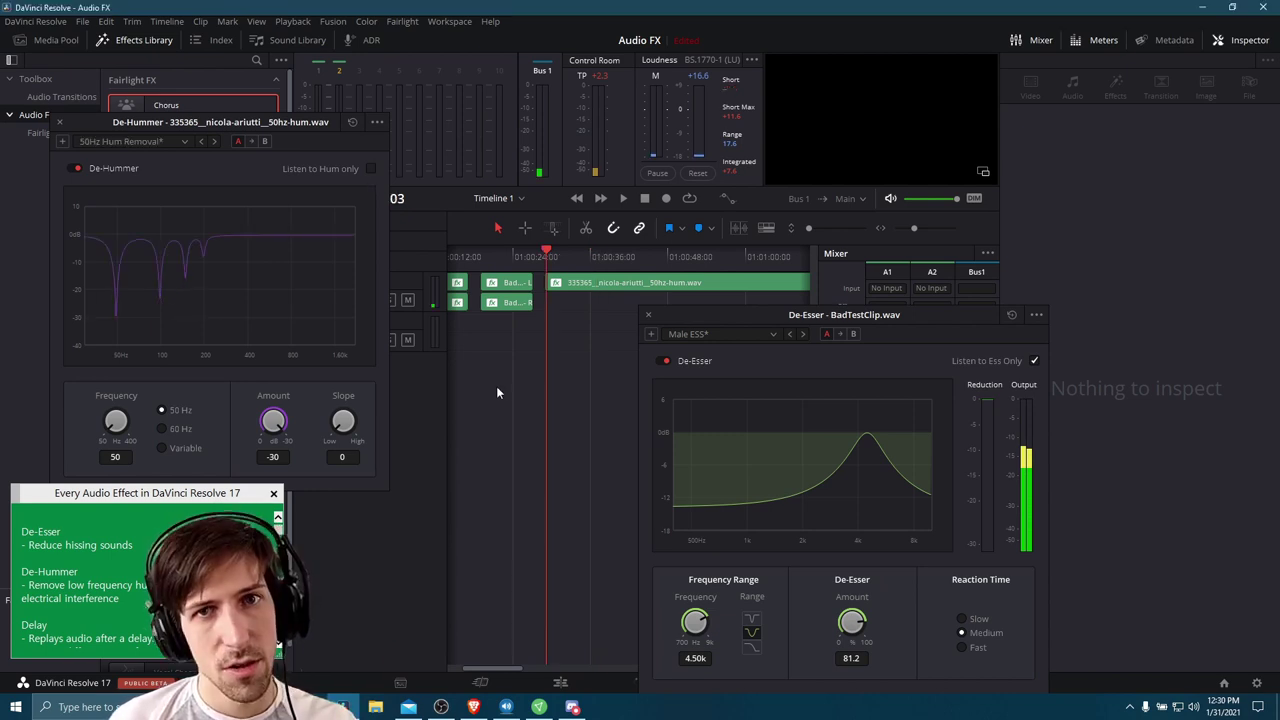
# - Switch the De-Hummer's frequency mode to Variable and play the hum clip
pyautogui.click(161, 448)
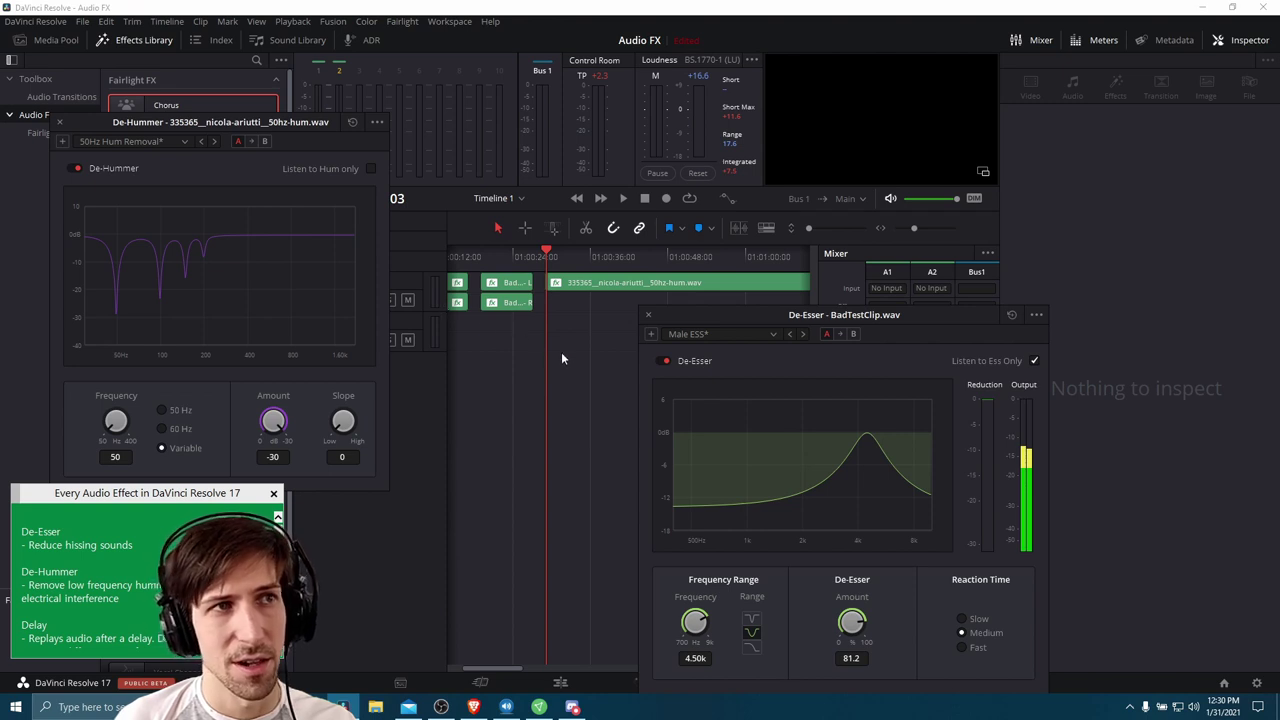
pyautogui.press('space')
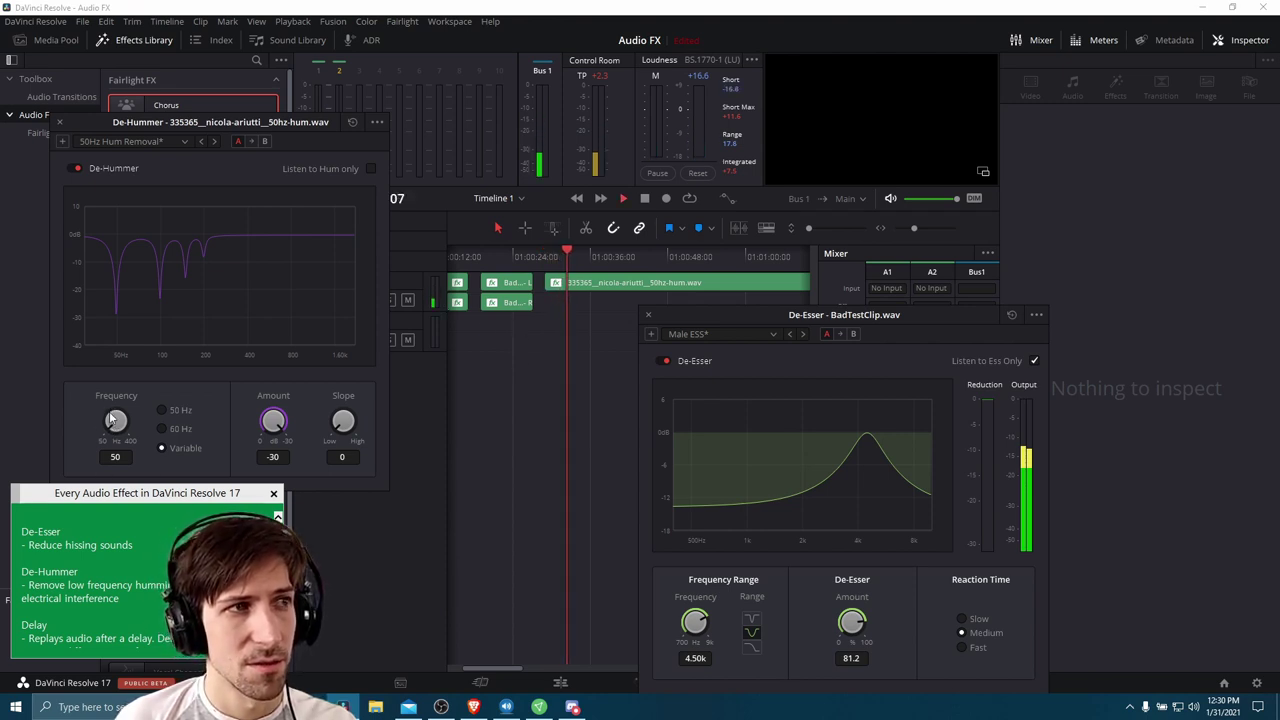
pyautogui.press('space')
# - Set the De-Hummer's frequency to 137 and play the hum clip from its start
pyautogui.moveTo(115, 418); pyautogui.dragTo(200, 232)
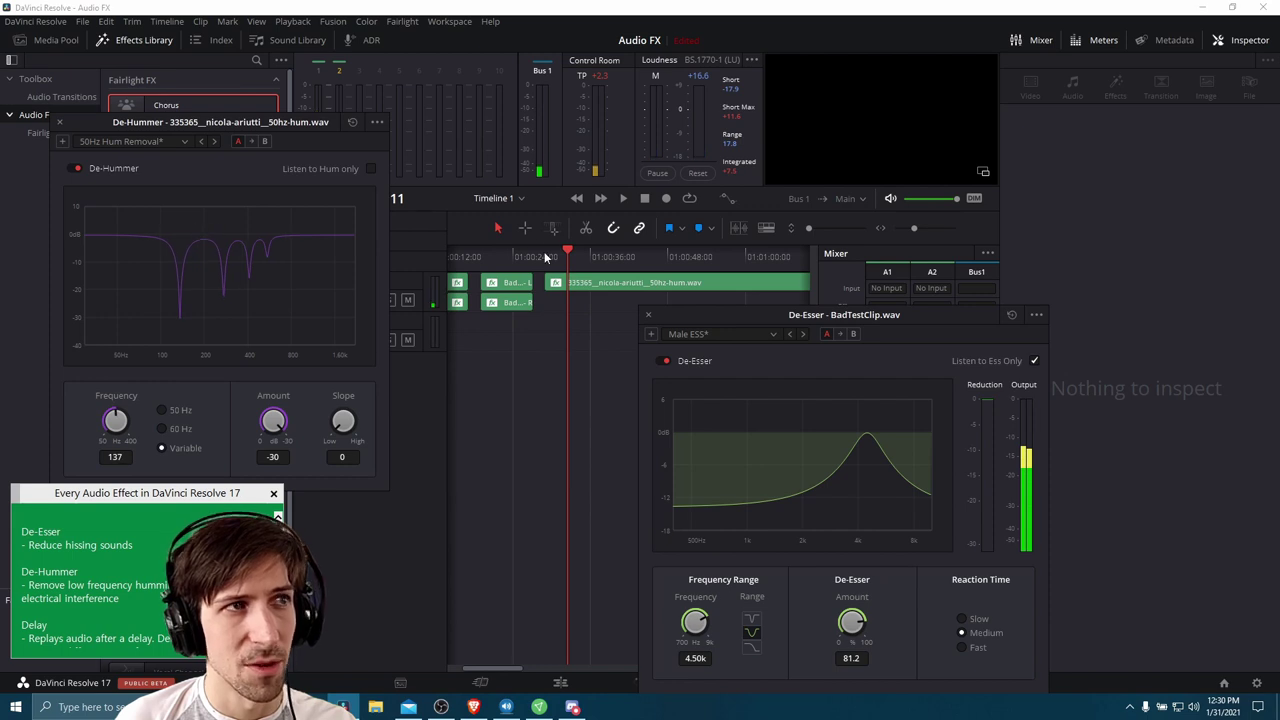
pyautogui.click(545, 257)
pyautogui.press('space')
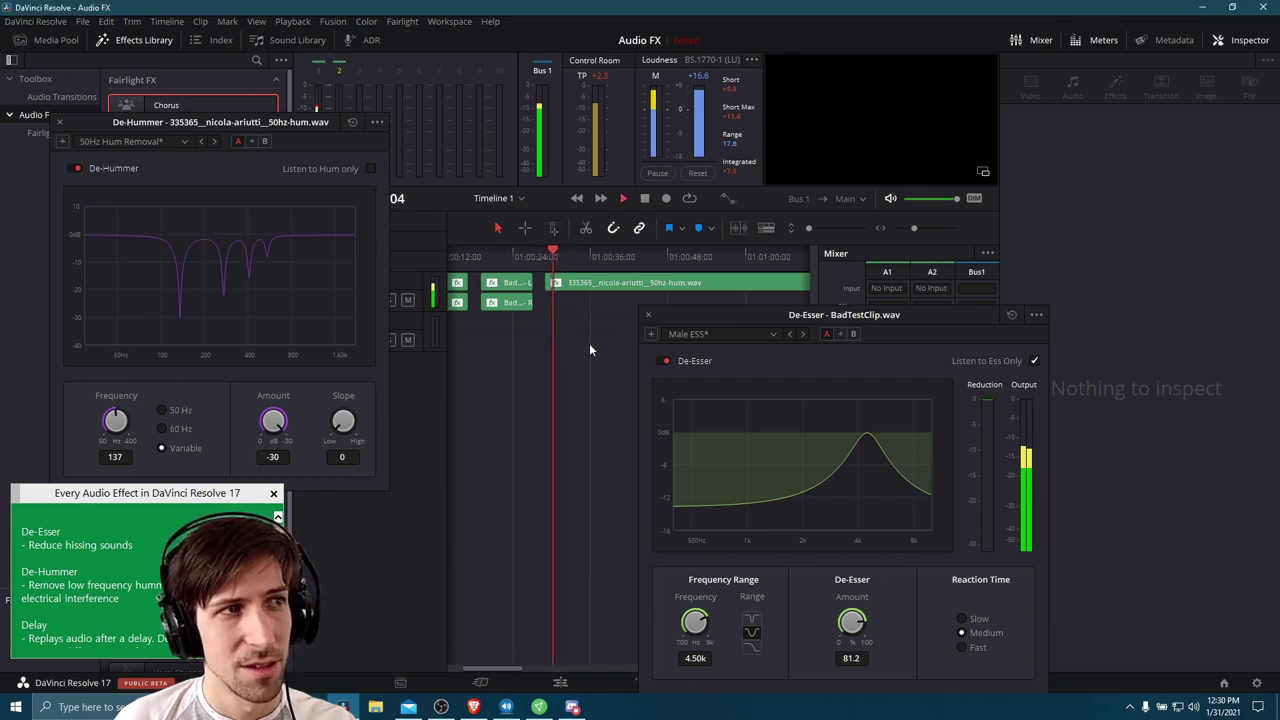
pyautogui.press('space')
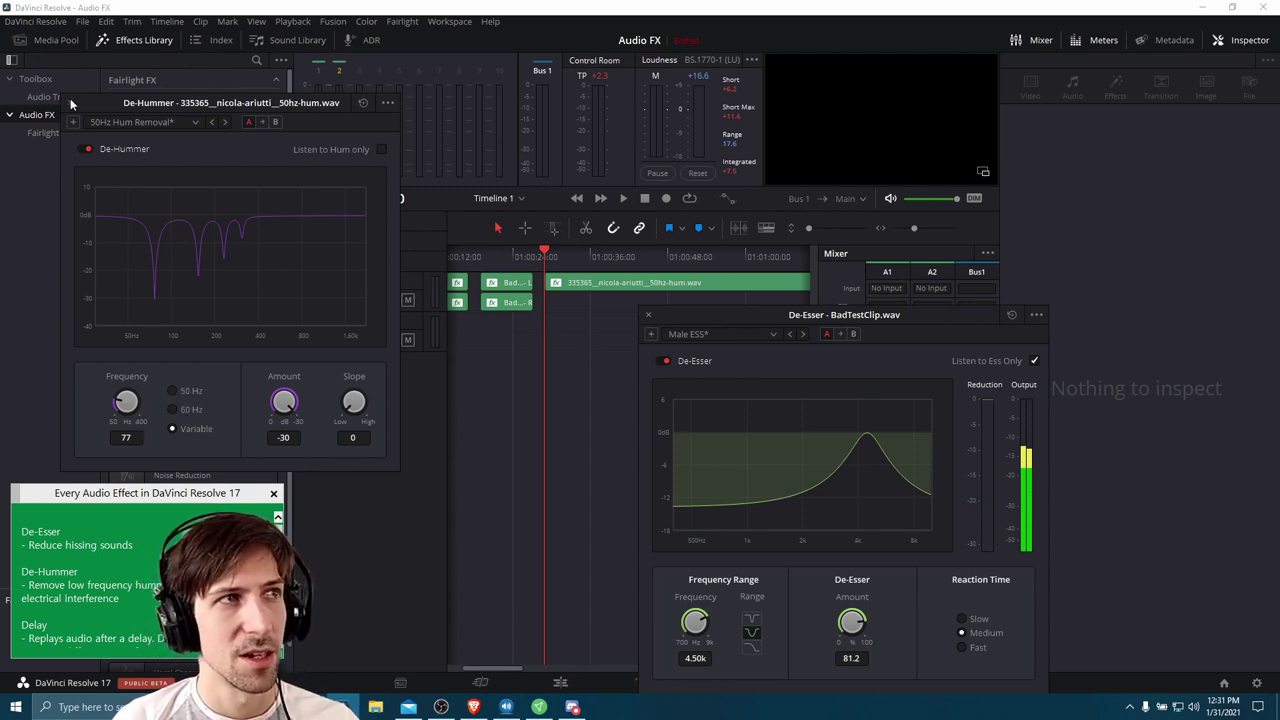
# - Go to the BadTestClip.wav clip after the hum clip and play it with its Delay window clear of the clip
pyautogui.click(568, 393)
pyautogui.scroll(-5, 520, 383)
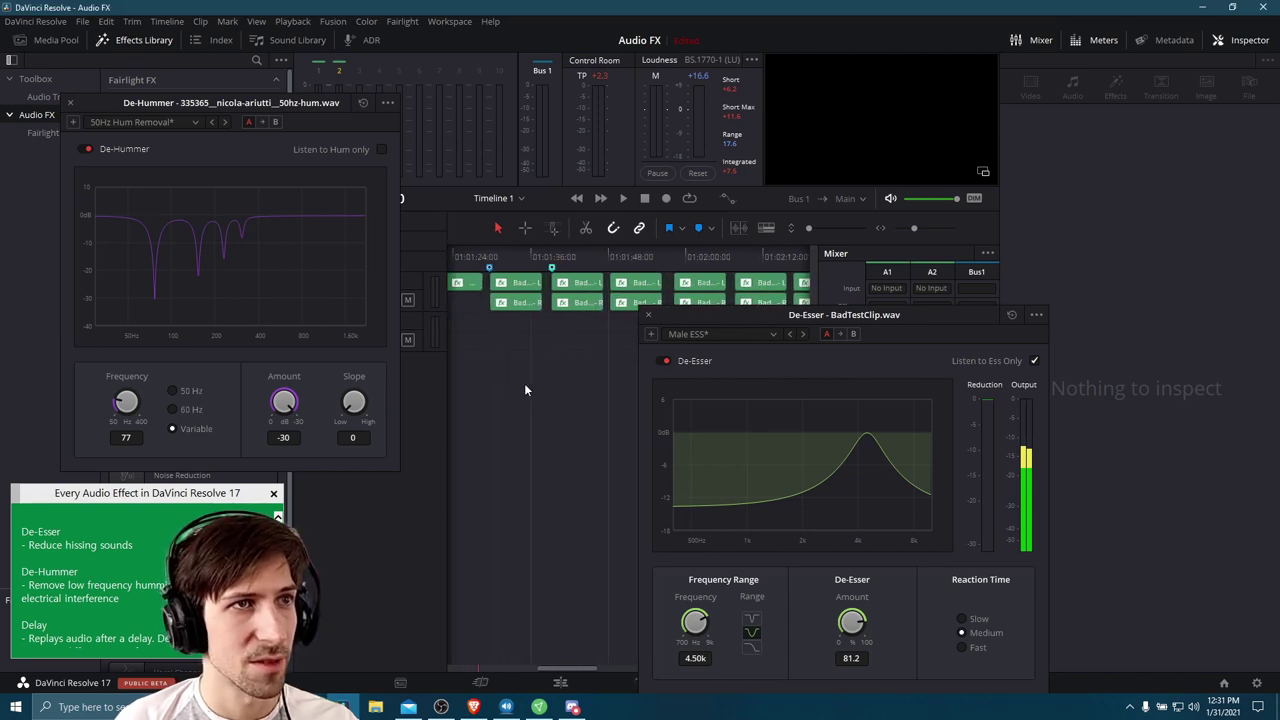
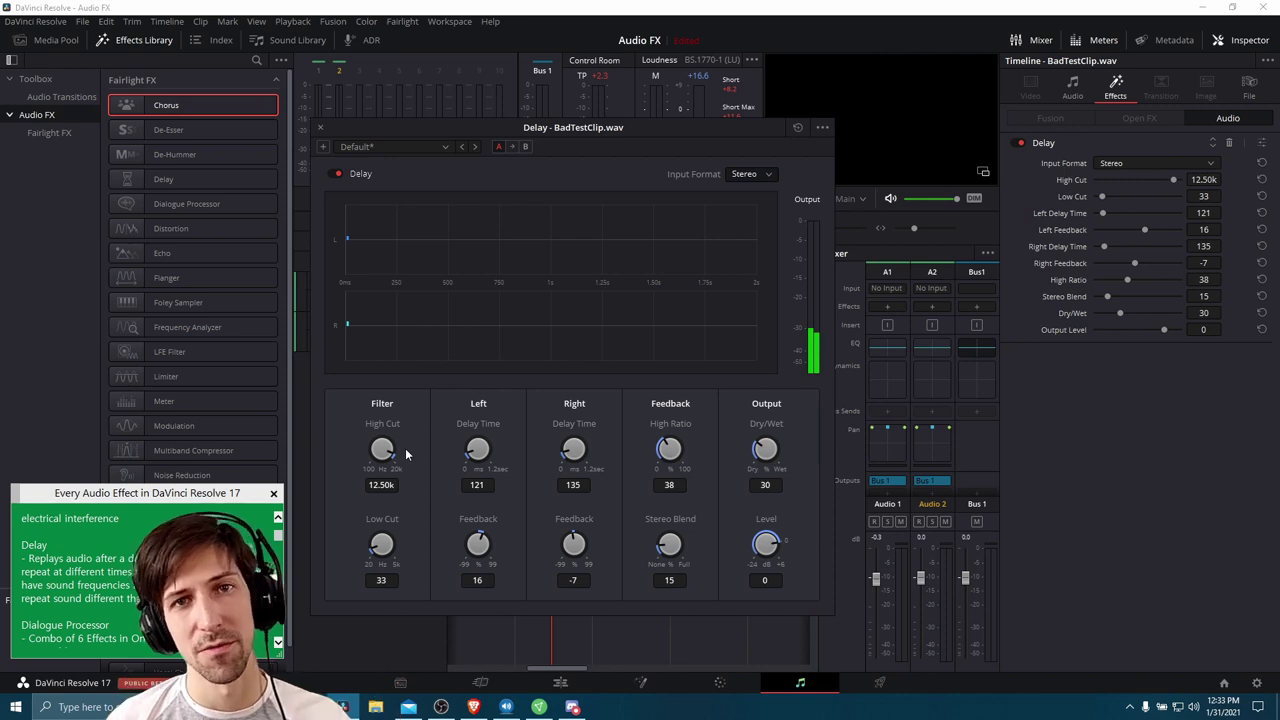
pyautogui.moveTo(379, 153); pyautogui.dragTo(740, 178)
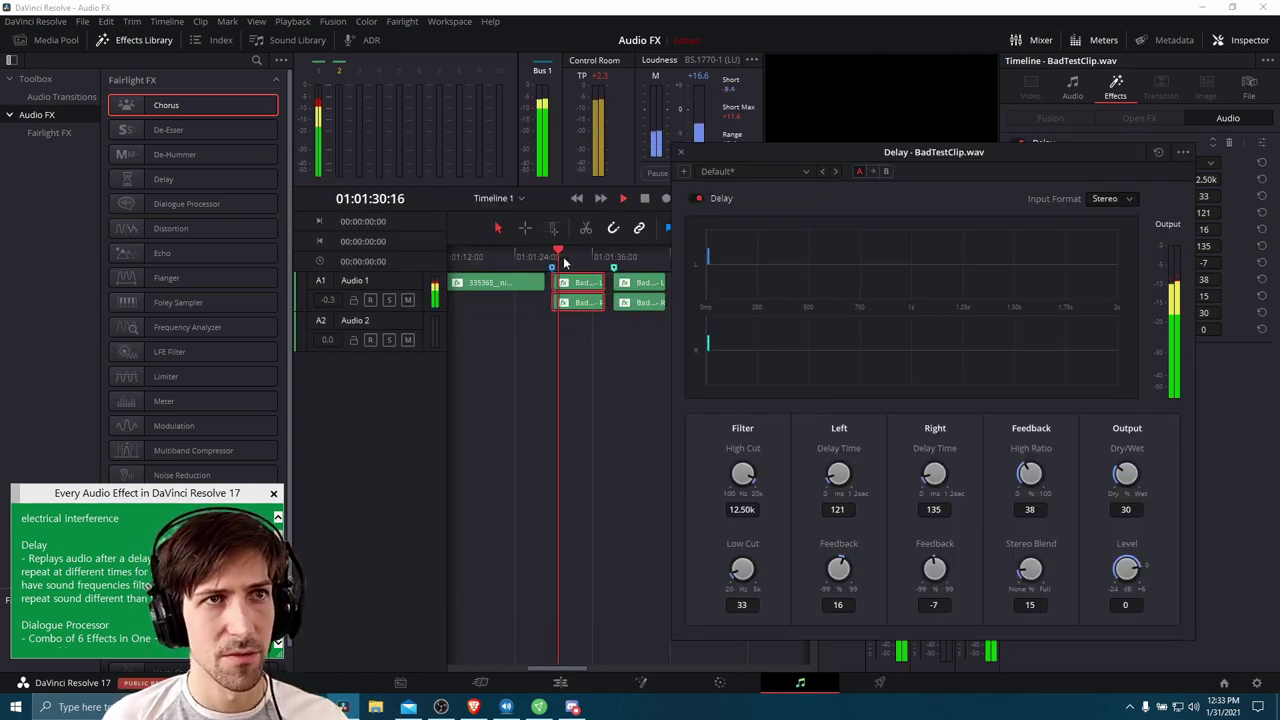
pyautogui.press('space')
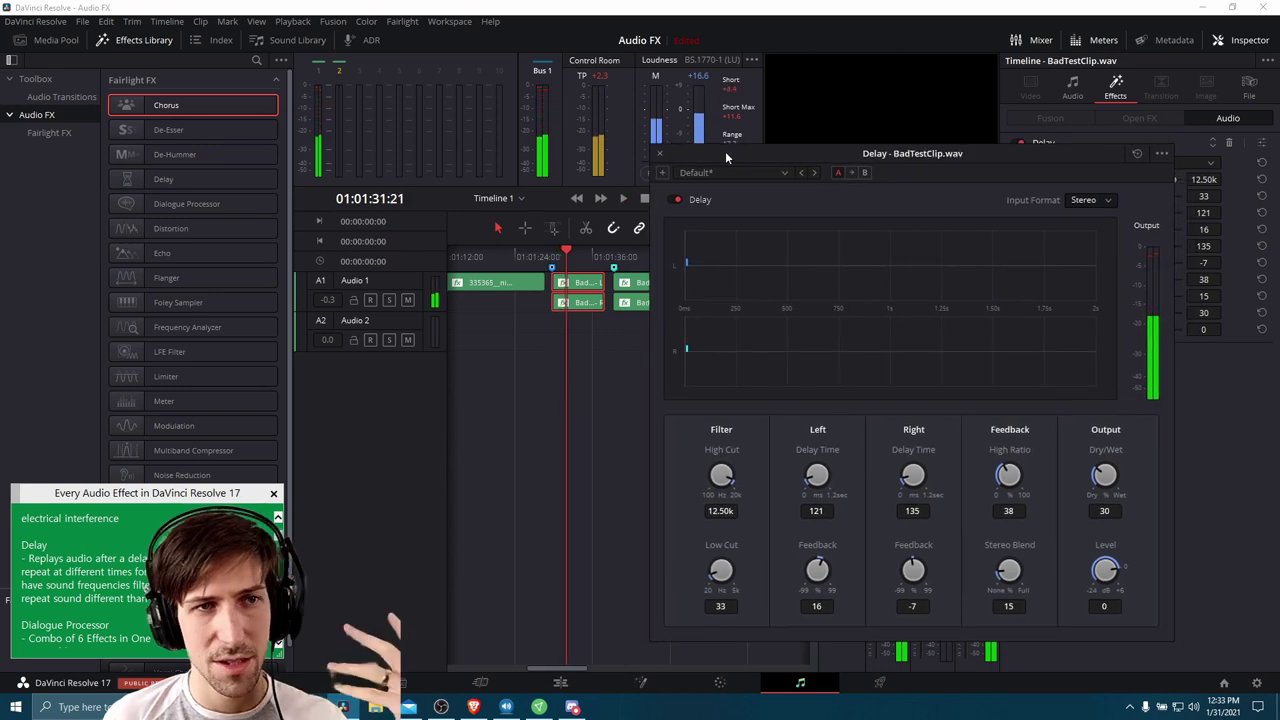
# - Set the Delay's High Cut to 10.68k and Low Cut to 180, and play the clip
pyautogui.moveTo(725, 151); pyautogui.dragTo(756, 158)
pyautogui.moveTo(751, 578); pyautogui.dragTo(767, 596)
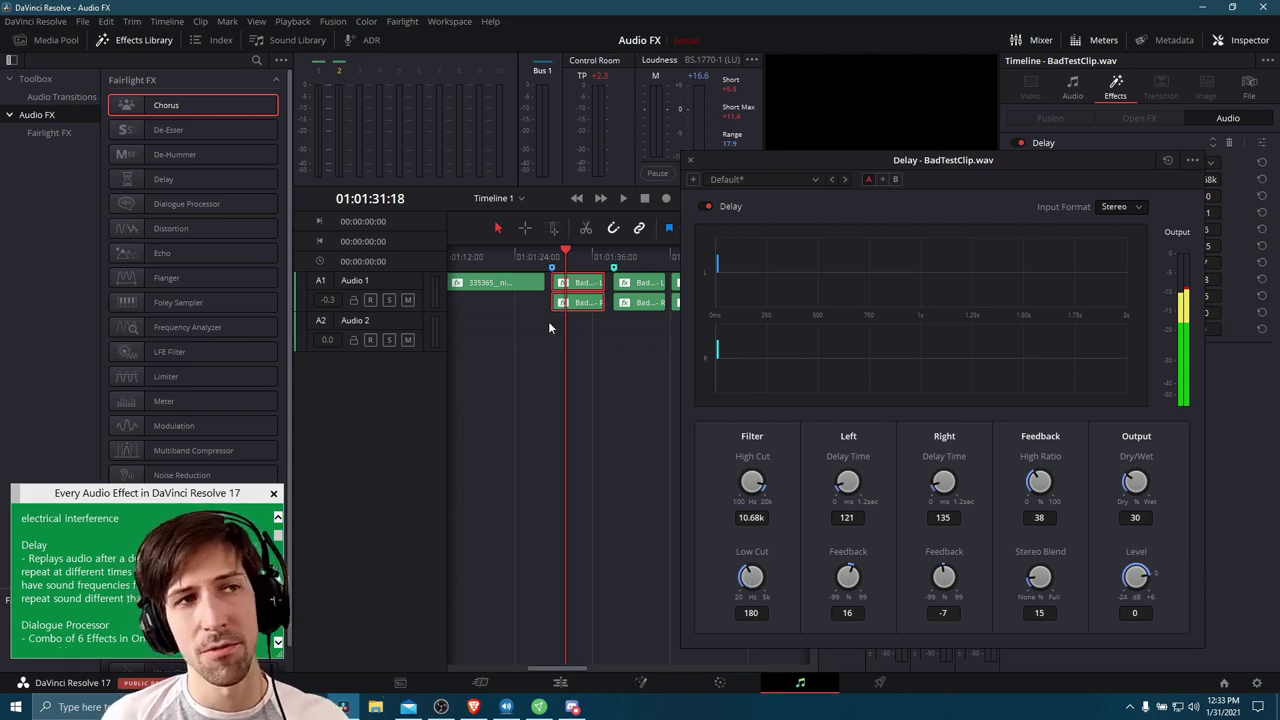
pyautogui.press('space')
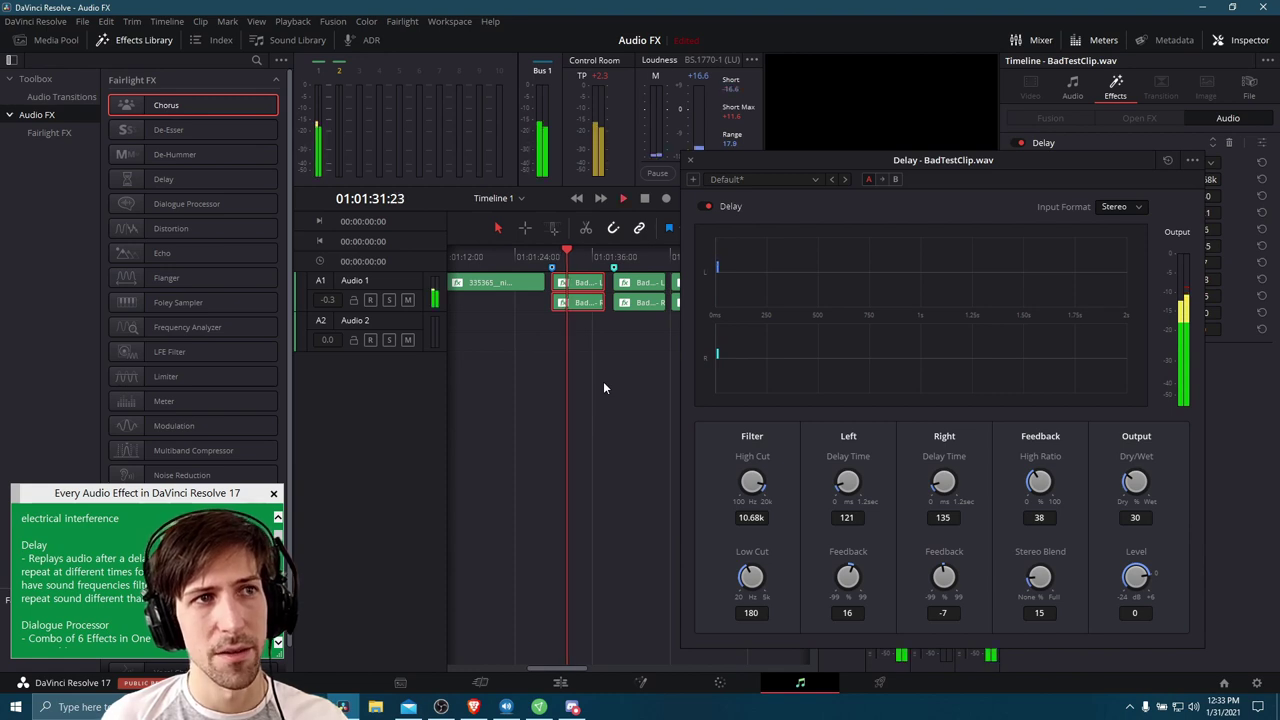
pyautogui.press('space')
# - Set the Delay's Low Cut to 20 and replay the clip from near its start
pyautogui.doubleClick(752, 577)
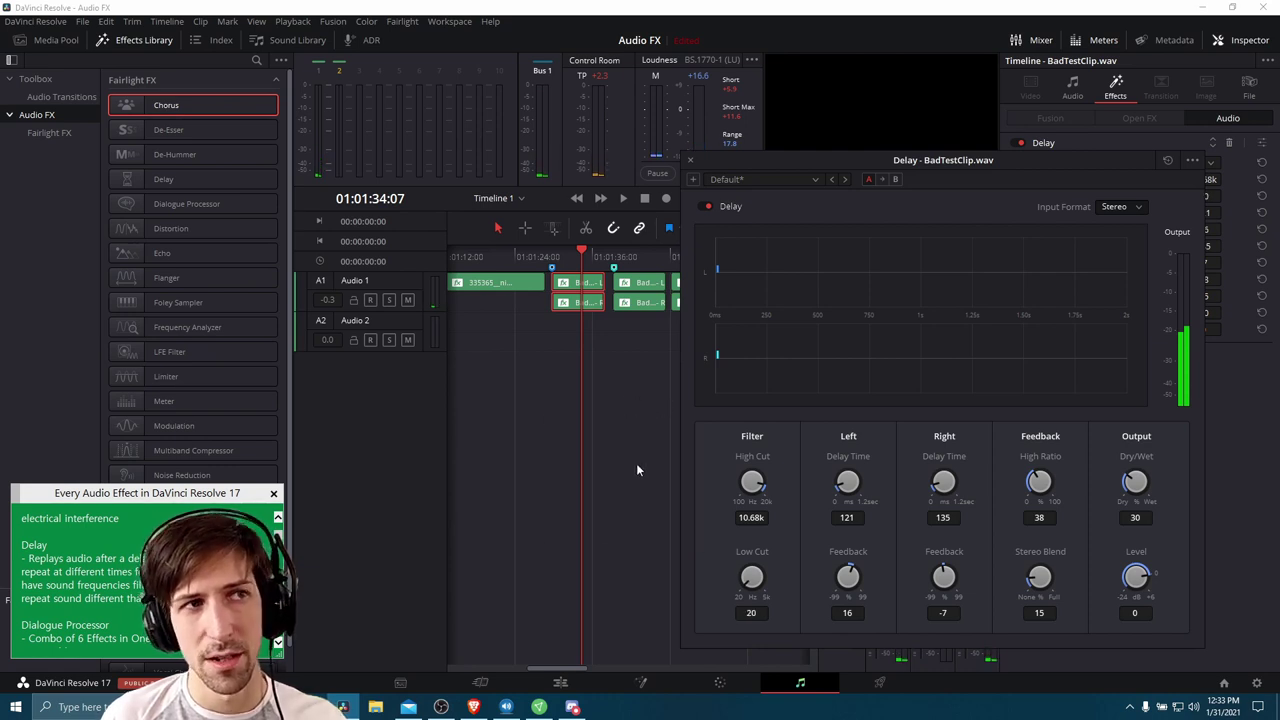
pyautogui.press('space')
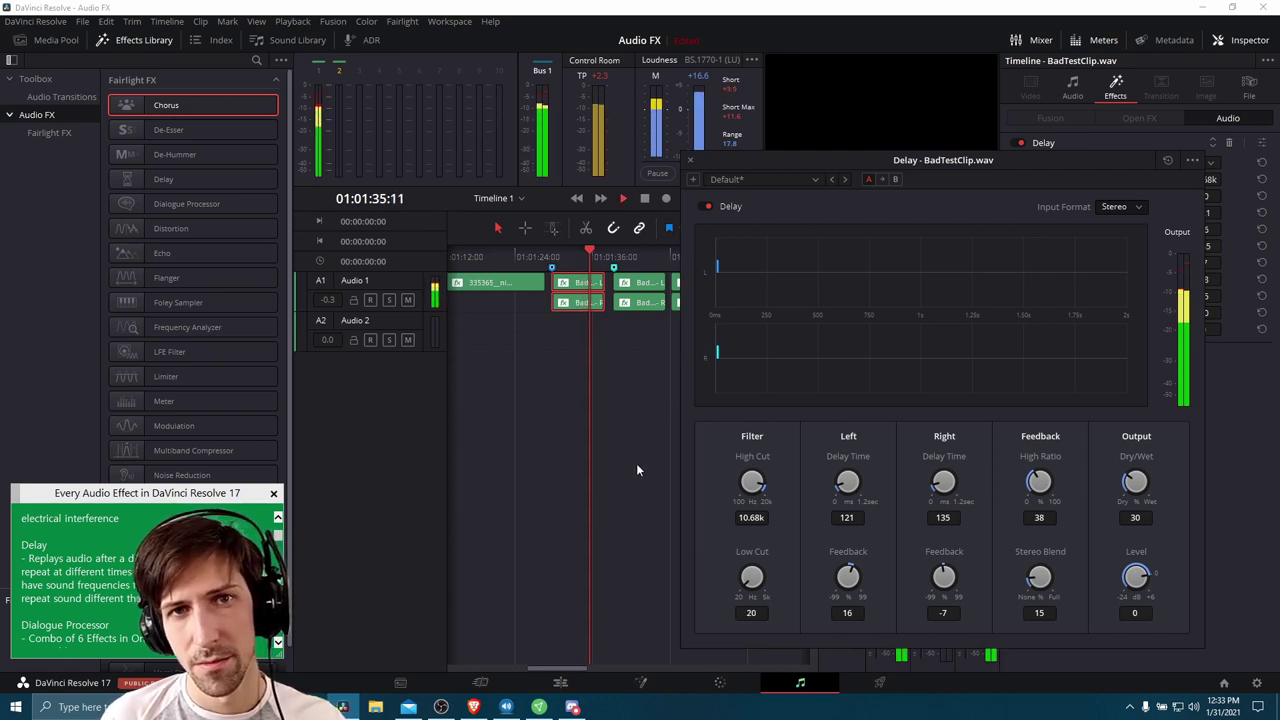
pyautogui.click(555, 256)
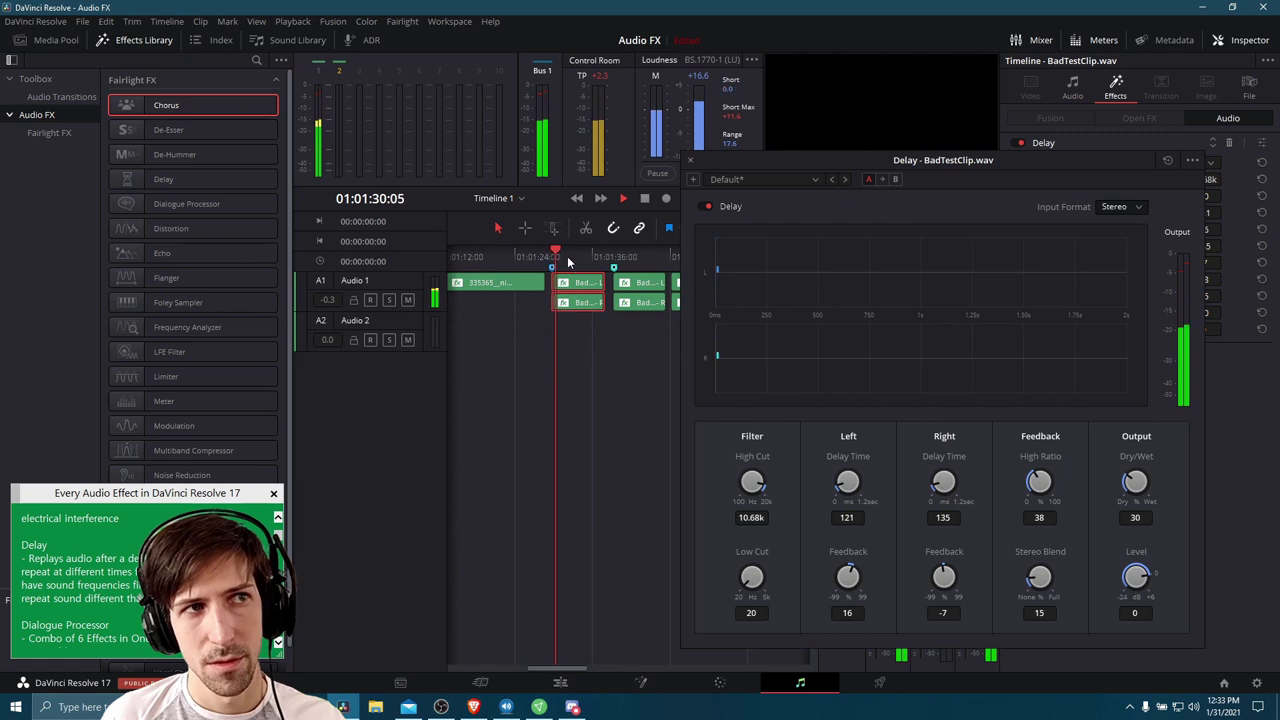
pyautogui.press('space')
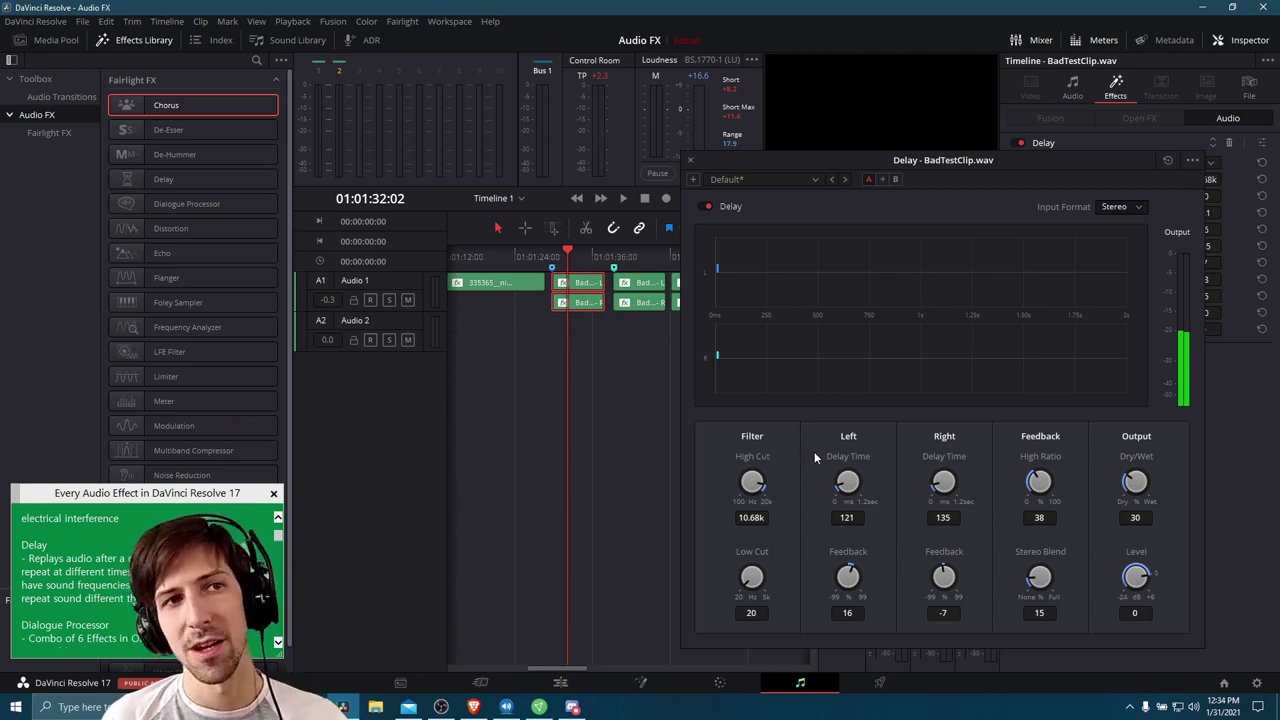
# - Select the clip following the Delay clip and examine its Dialogue Processor along with the Sage Audio web article on exciters
pyautogui.moveTo(874, 158); pyautogui.dragTo(661, 145)
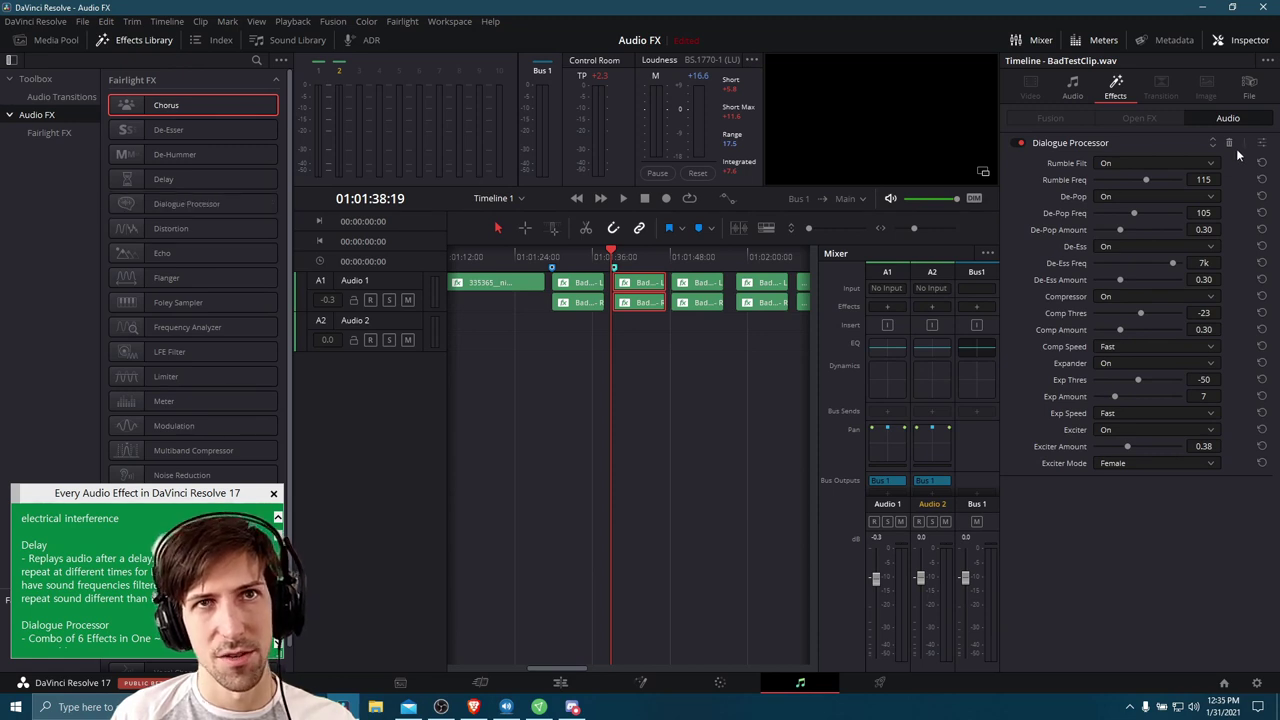
pyautogui.moveTo(686, 243); pyautogui.dragTo(559, 336)
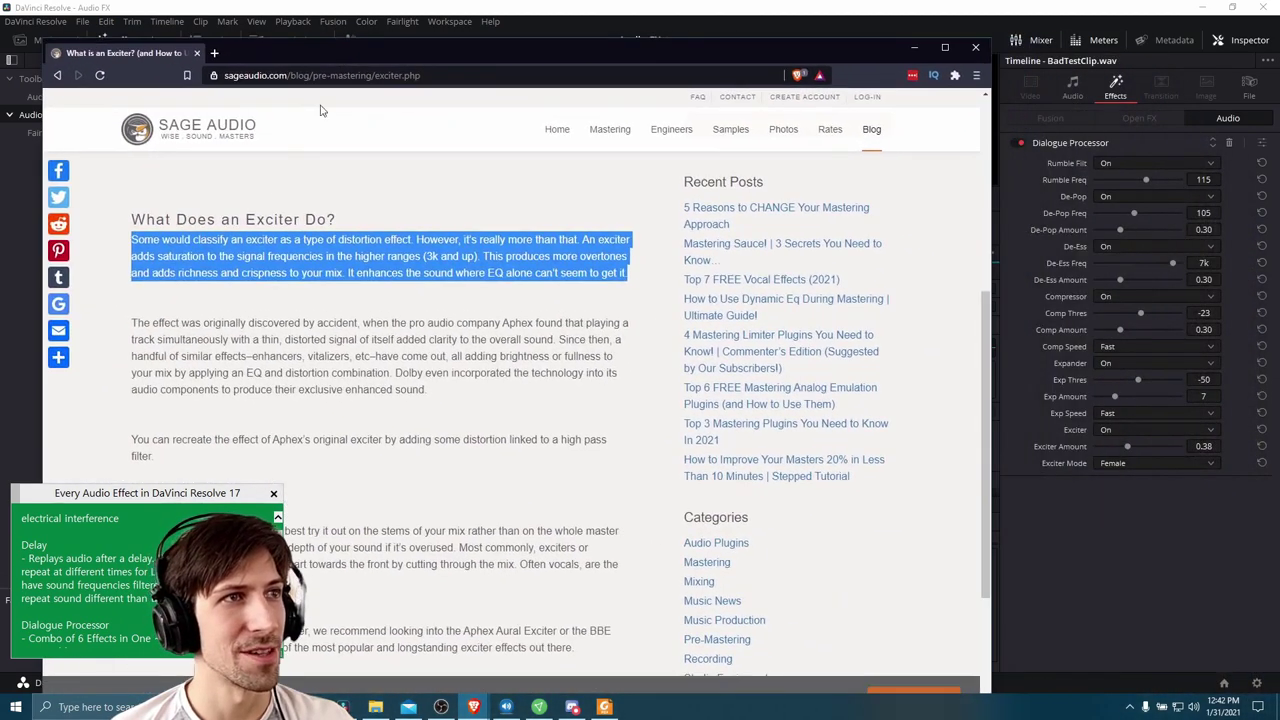
# - Highlight the article's sentence on exciters adding saturation to high frequencies, return to DaVinci Resolve and look through the Dialogue Processor's presets
pyautogui.moveTo(583, 239); pyautogui.dragTo(484, 257)
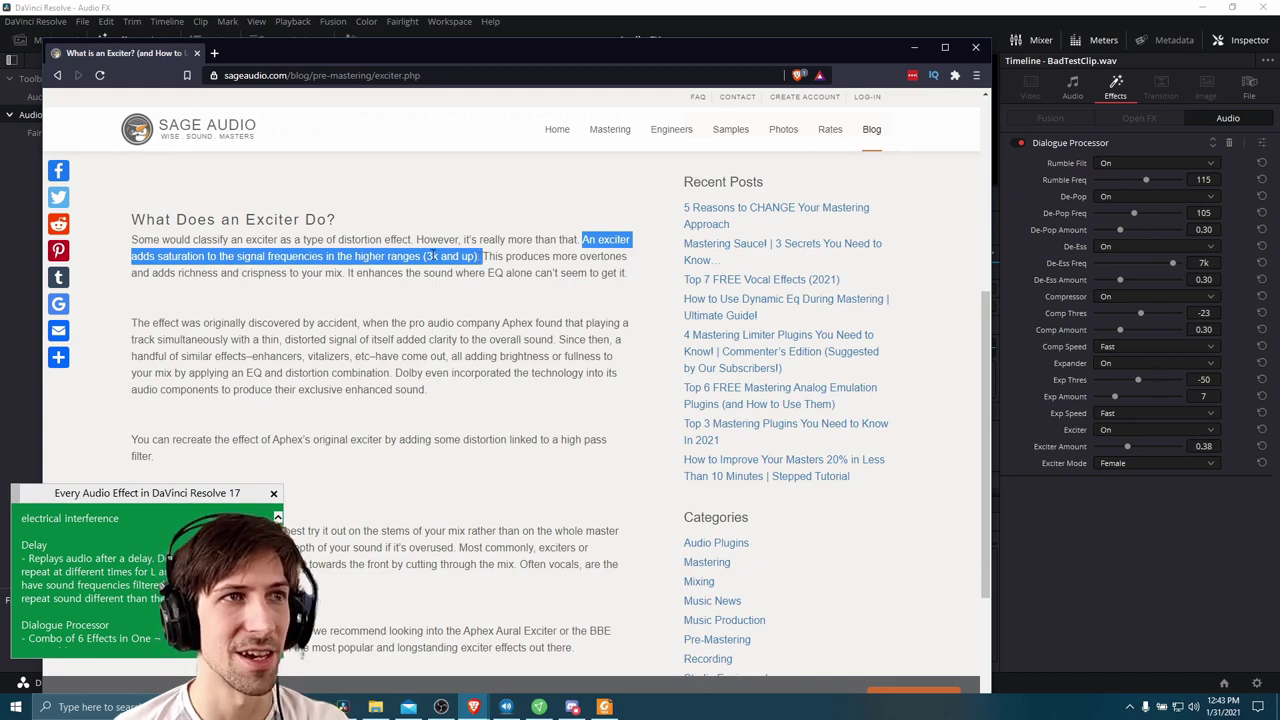
pyautogui.click(913, 47)
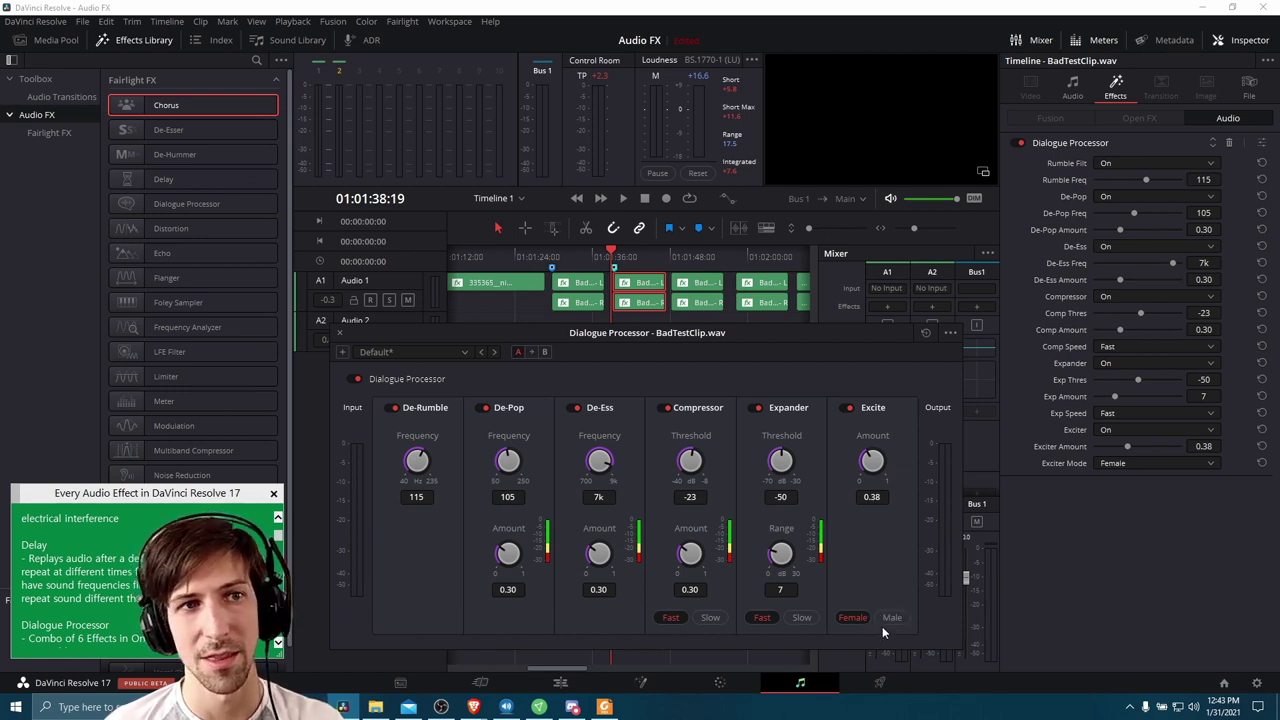
pyautogui.click(451, 353)
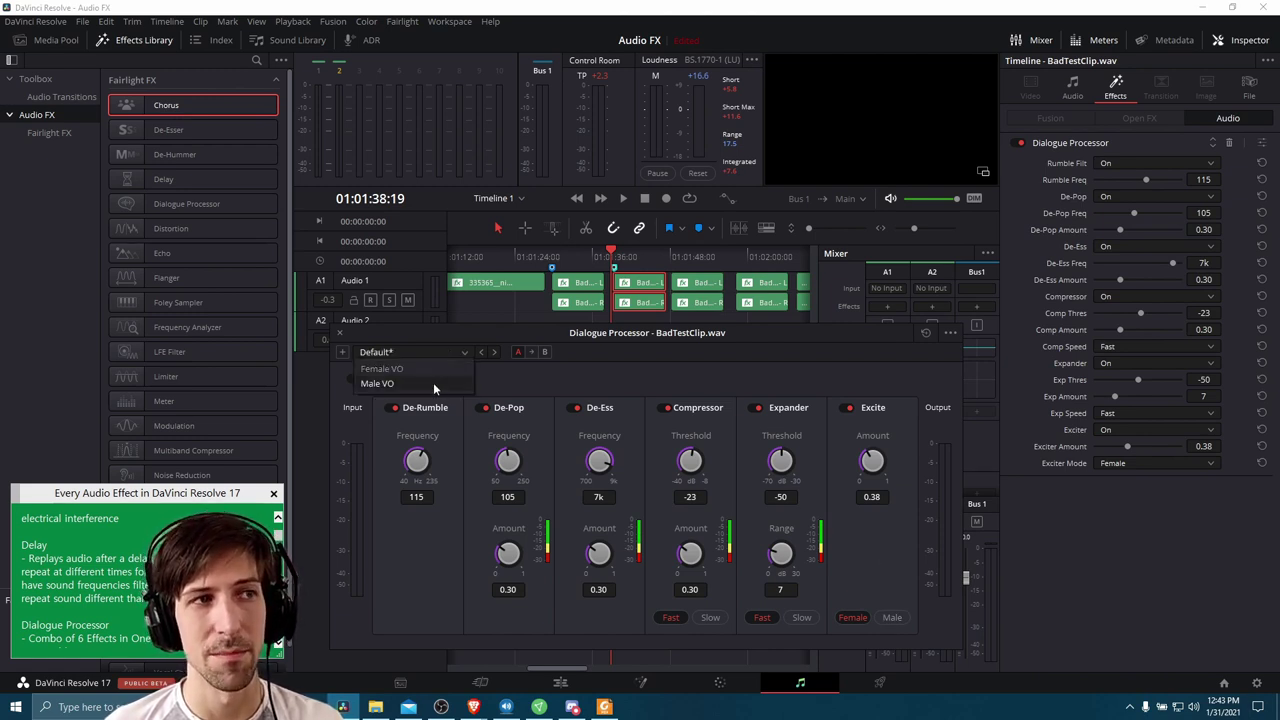
pyautogui.click(443, 352)
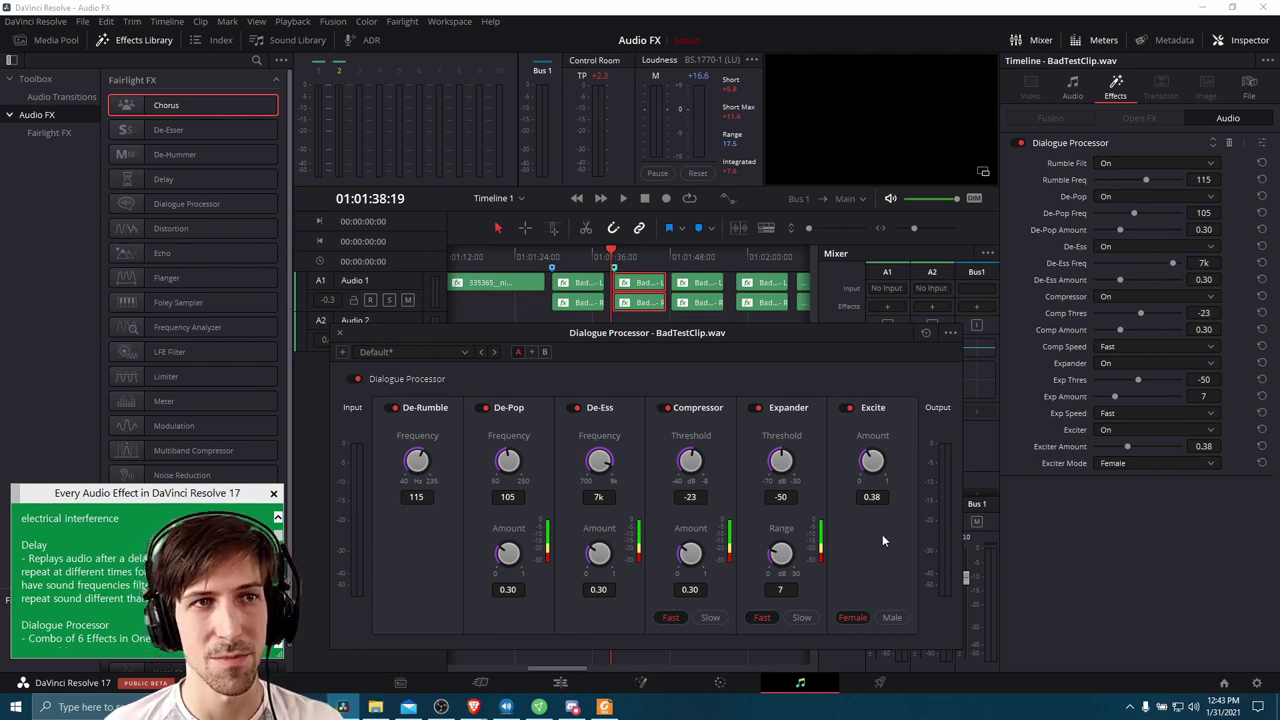
# - Compare the Dialogue Processor's Male VO and Female VO presets, leaving the Male VO preset applied
pyautogui.click(437, 353)
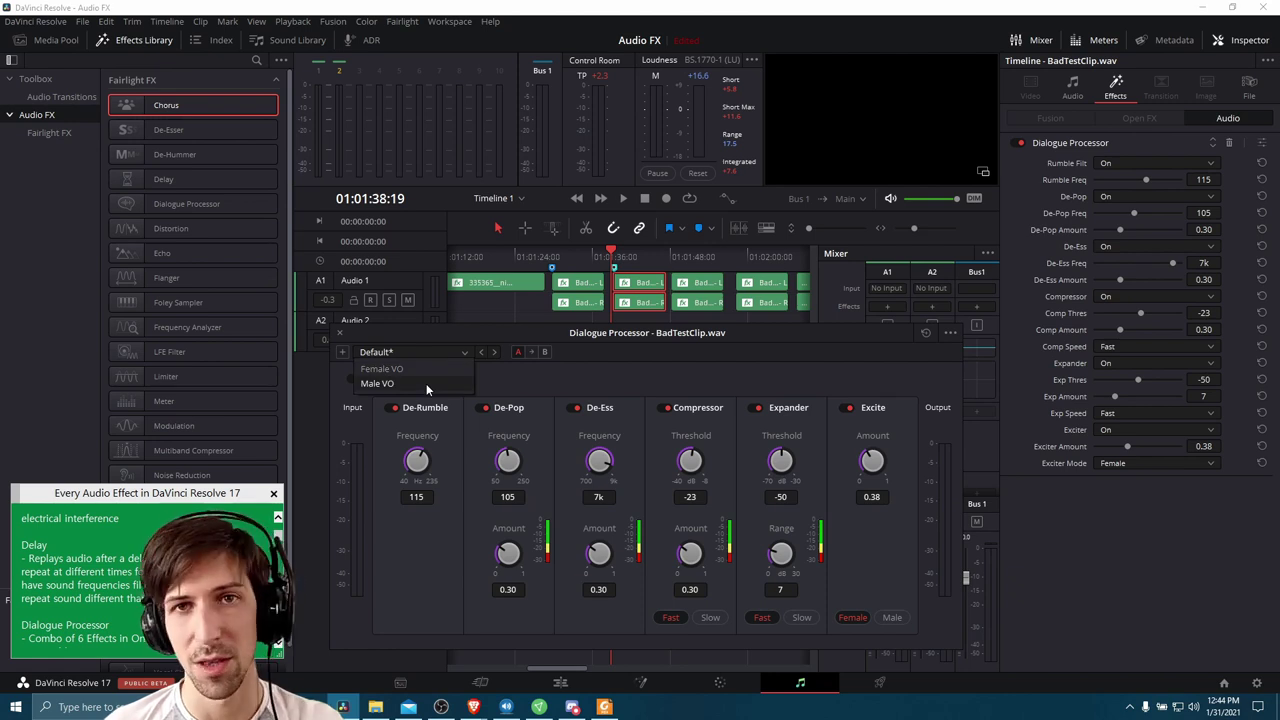
pyautogui.click(426, 383)
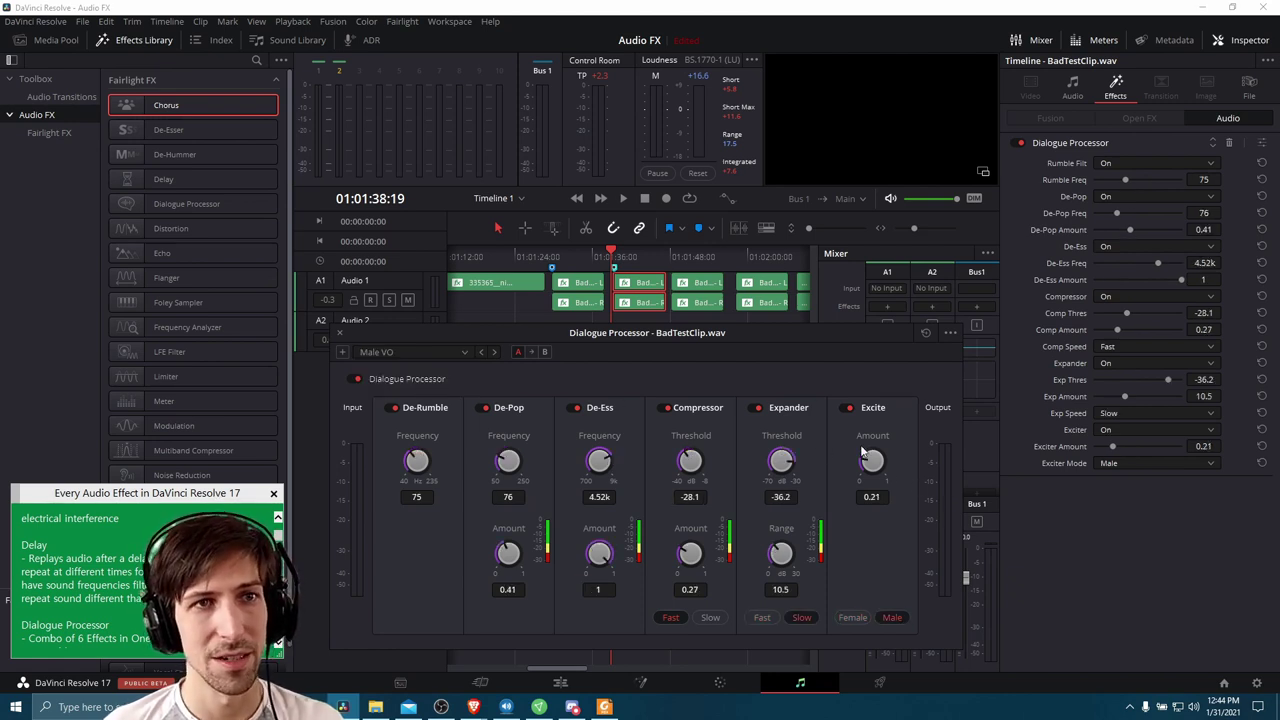
pyautogui.click(452, 352)
pyautogui.click(424, 367)
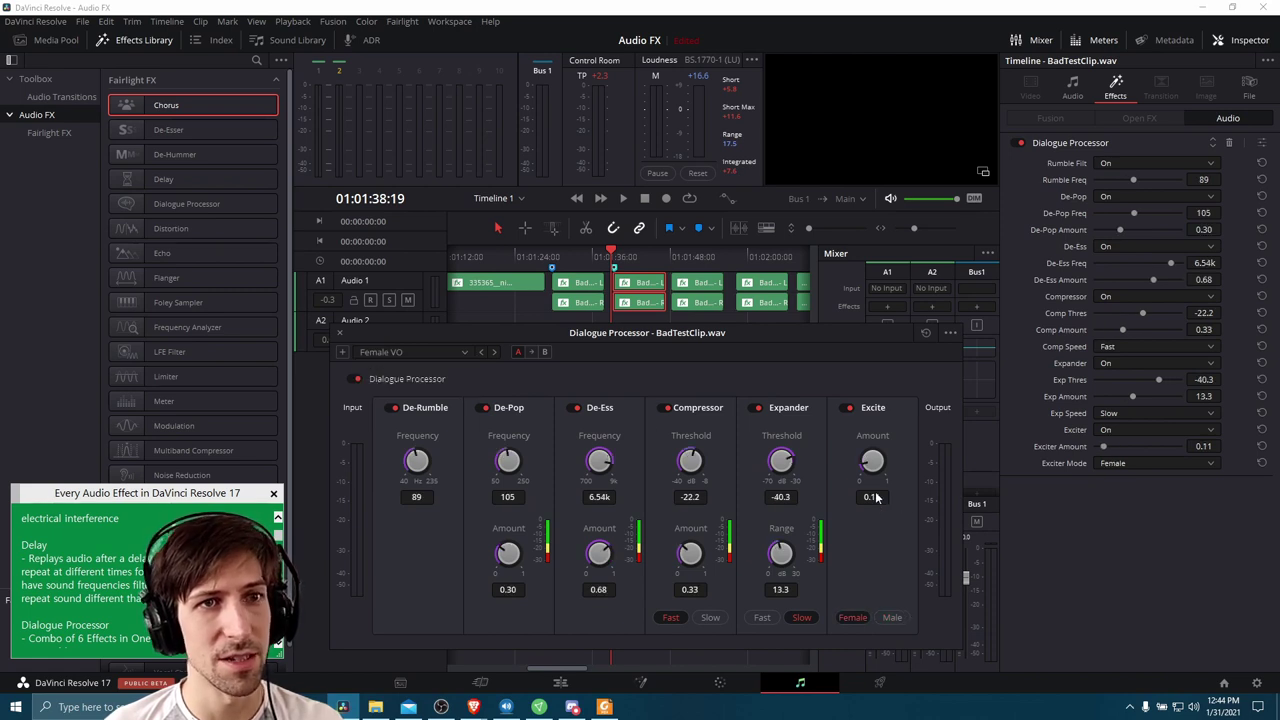
pyautogui.click(441, 356)
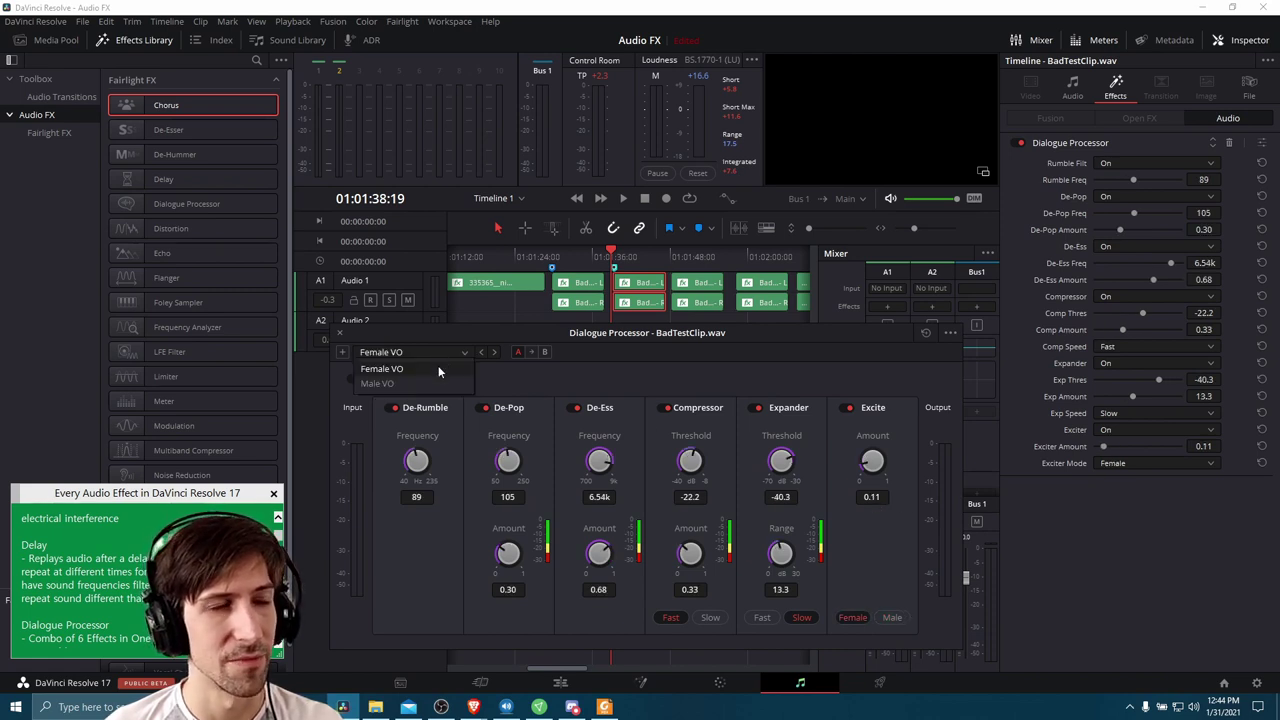
pyautogui.click(438, 370)
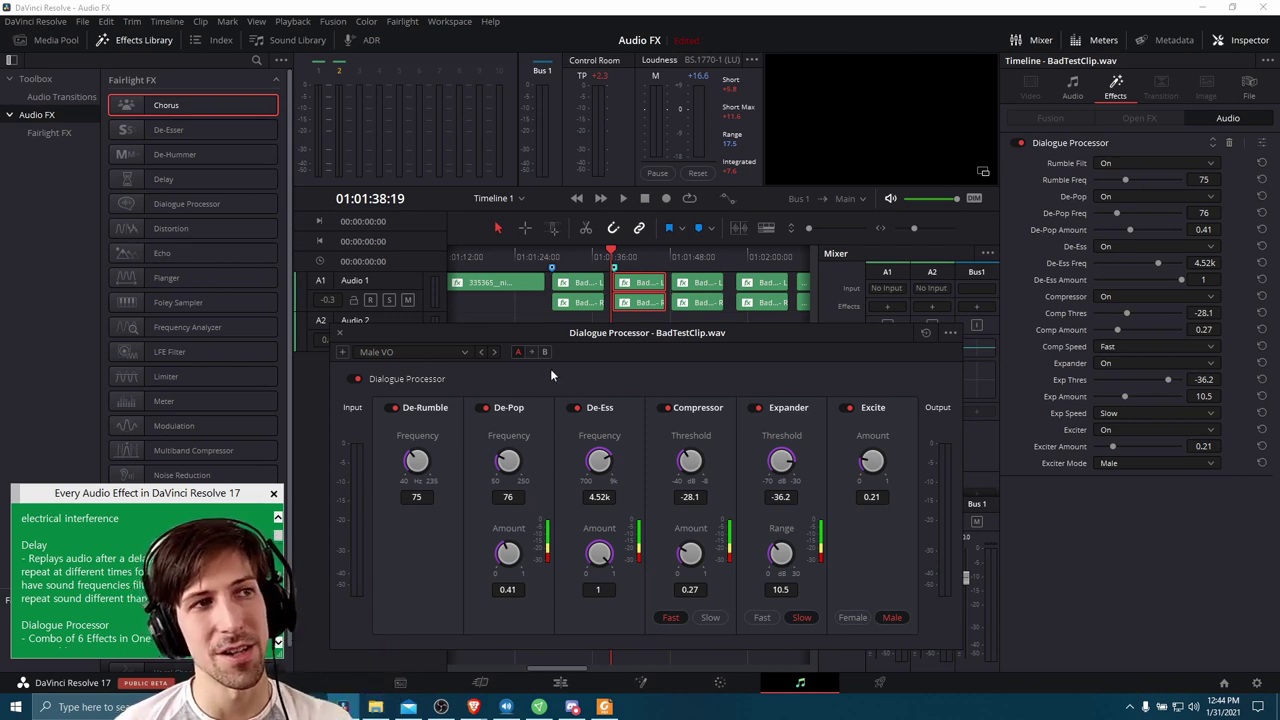
pyautogui.click(446, 352)
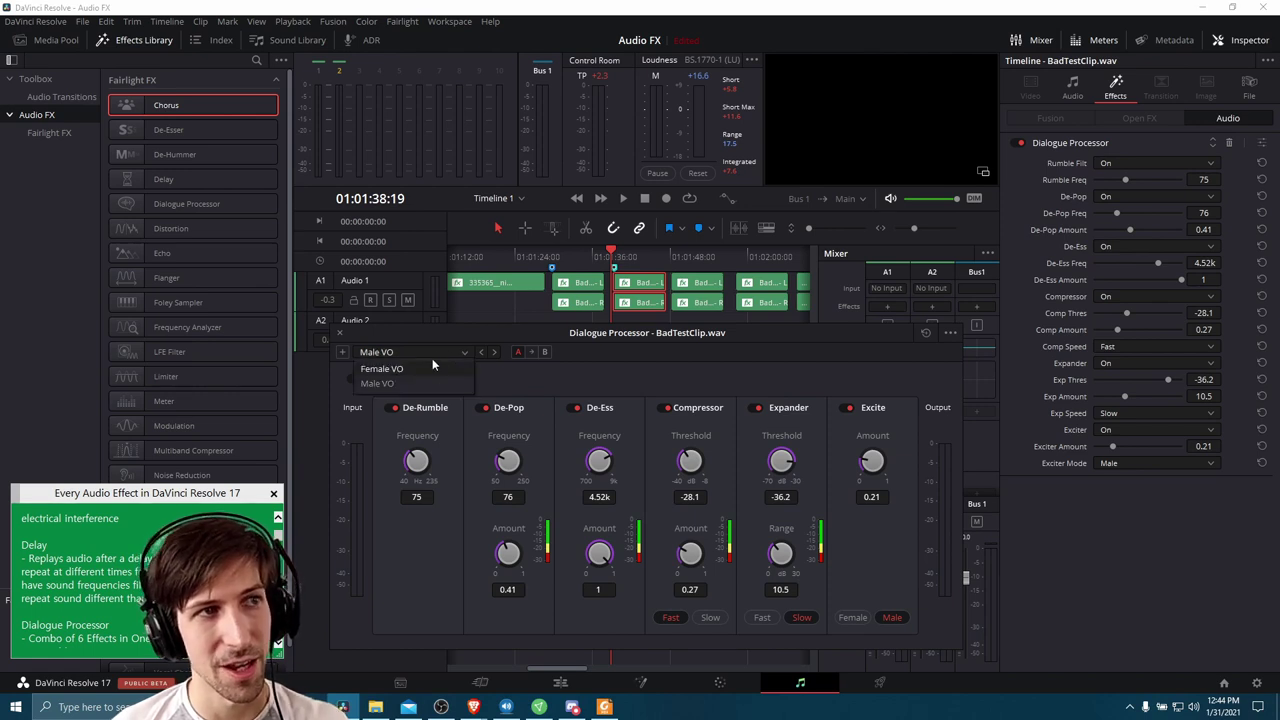
pyautogui.click(438, 358)
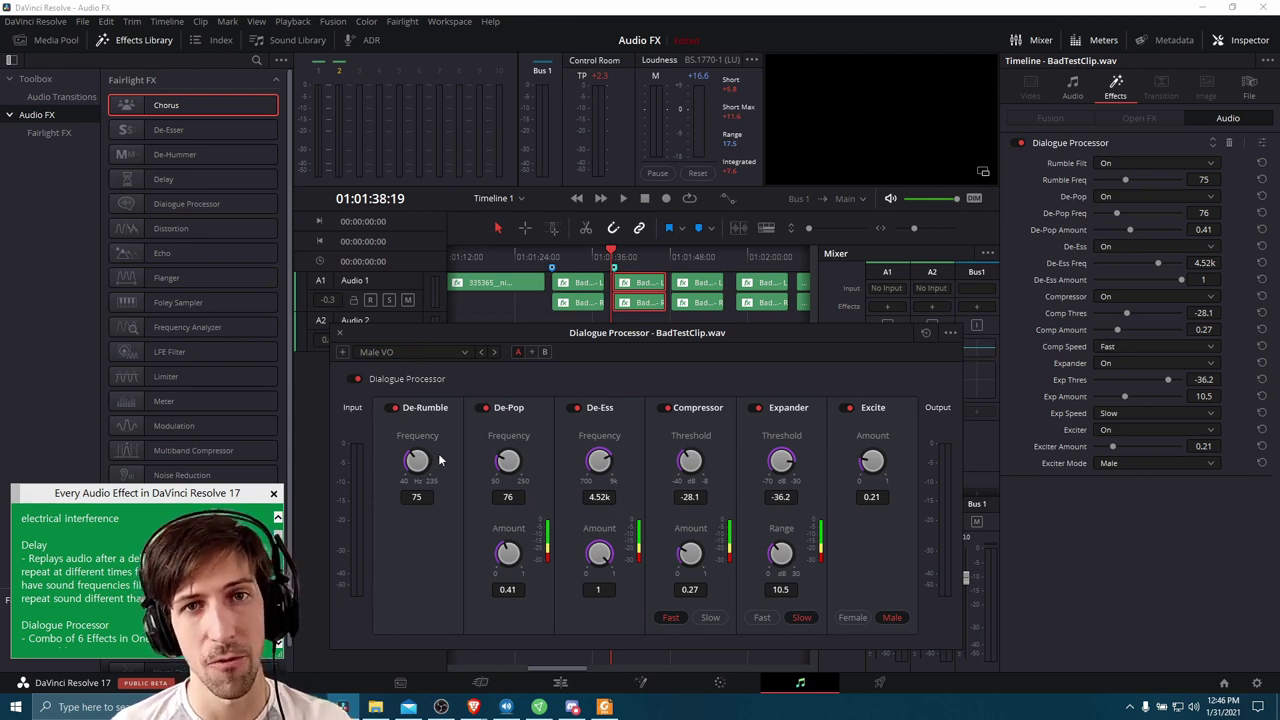
pyautogui.moveTo(655, 333); pyautogui.dragTo(655, 343)
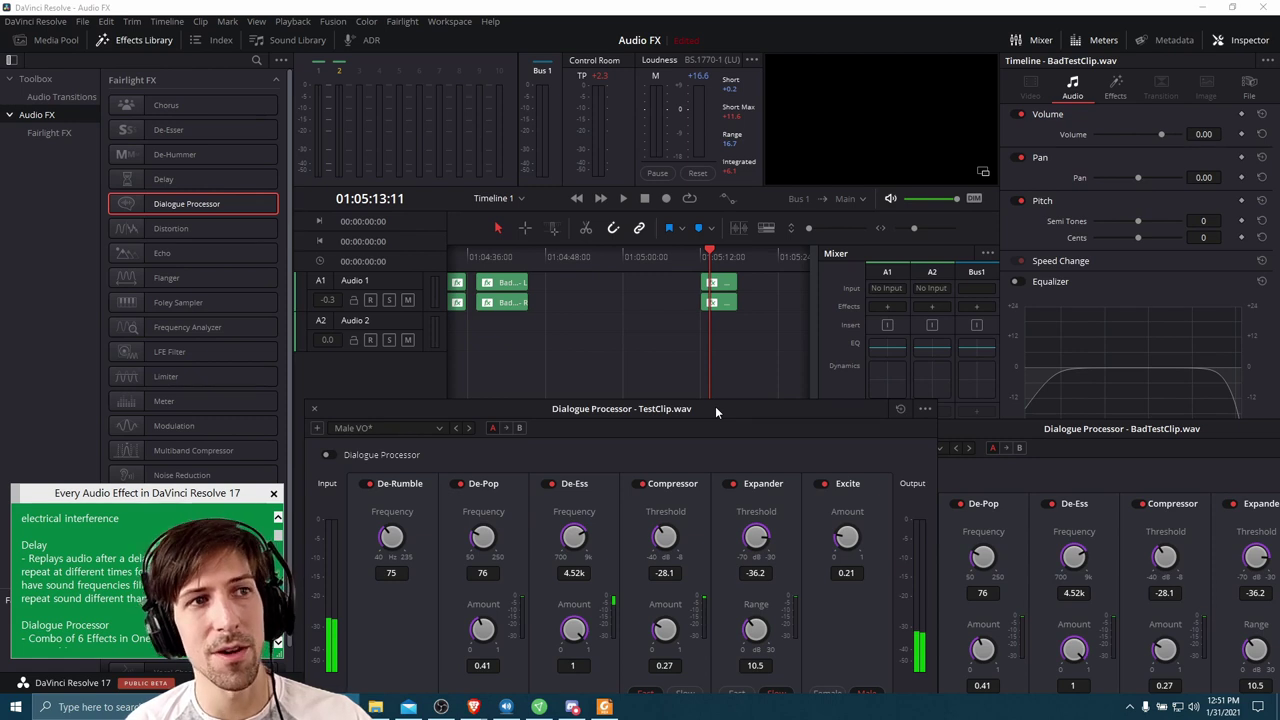
# - Move the TestClip.wav Dialogue Processor window beneath the tracks and play the clip from its start with the effect bypassed
pyautogui.moveTo(720, 408); pyautogui.dragTo(748, 373)
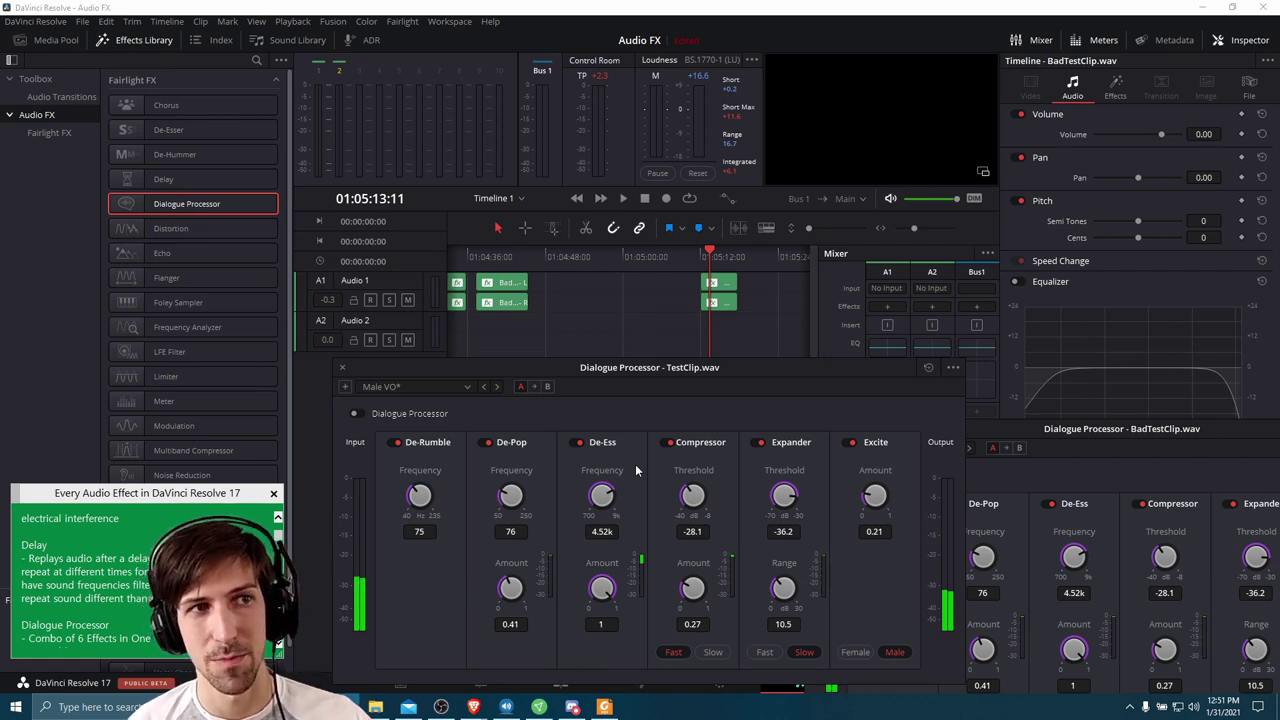
pyautogui.click(703, 257)
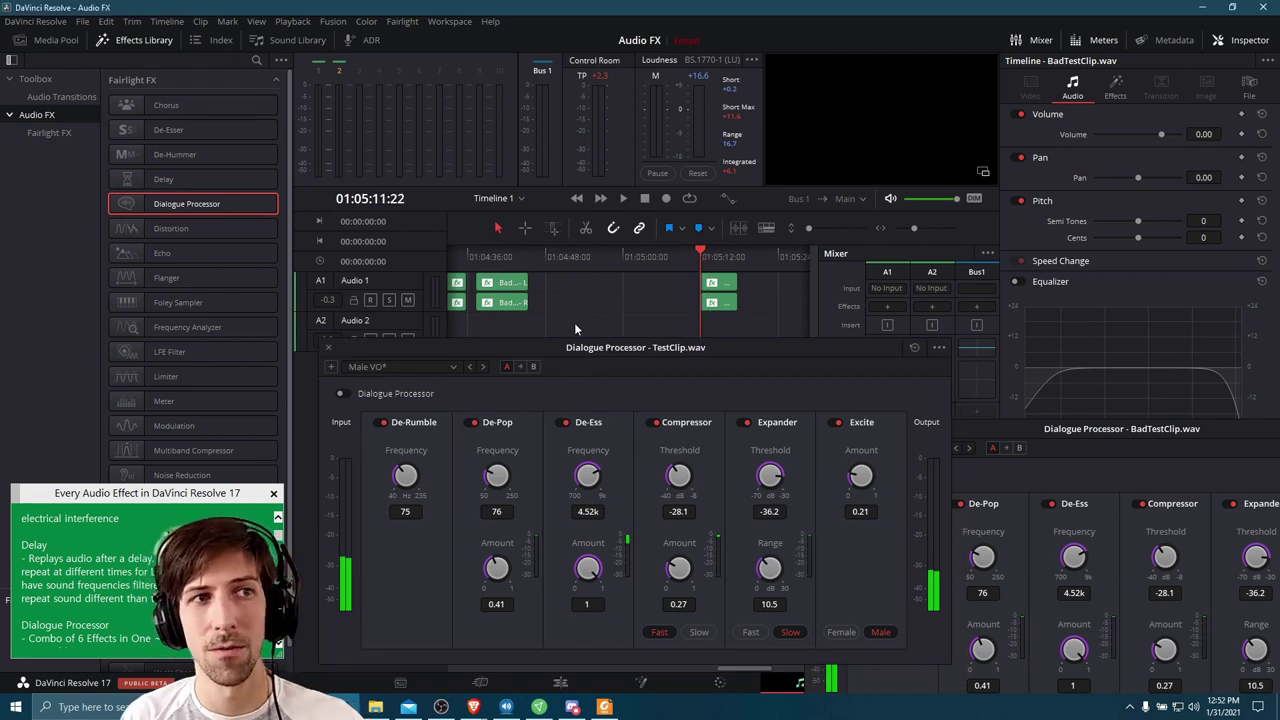
pyautogui.press('space')
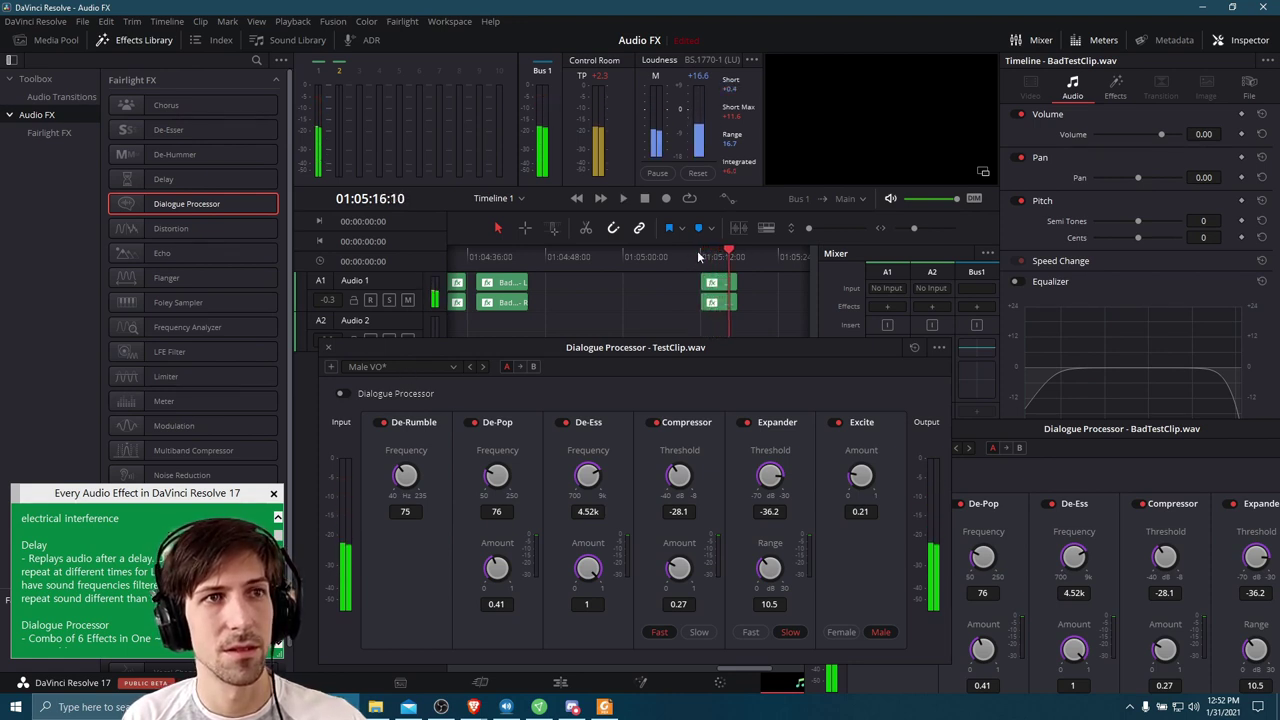
pyautogui.press('space')
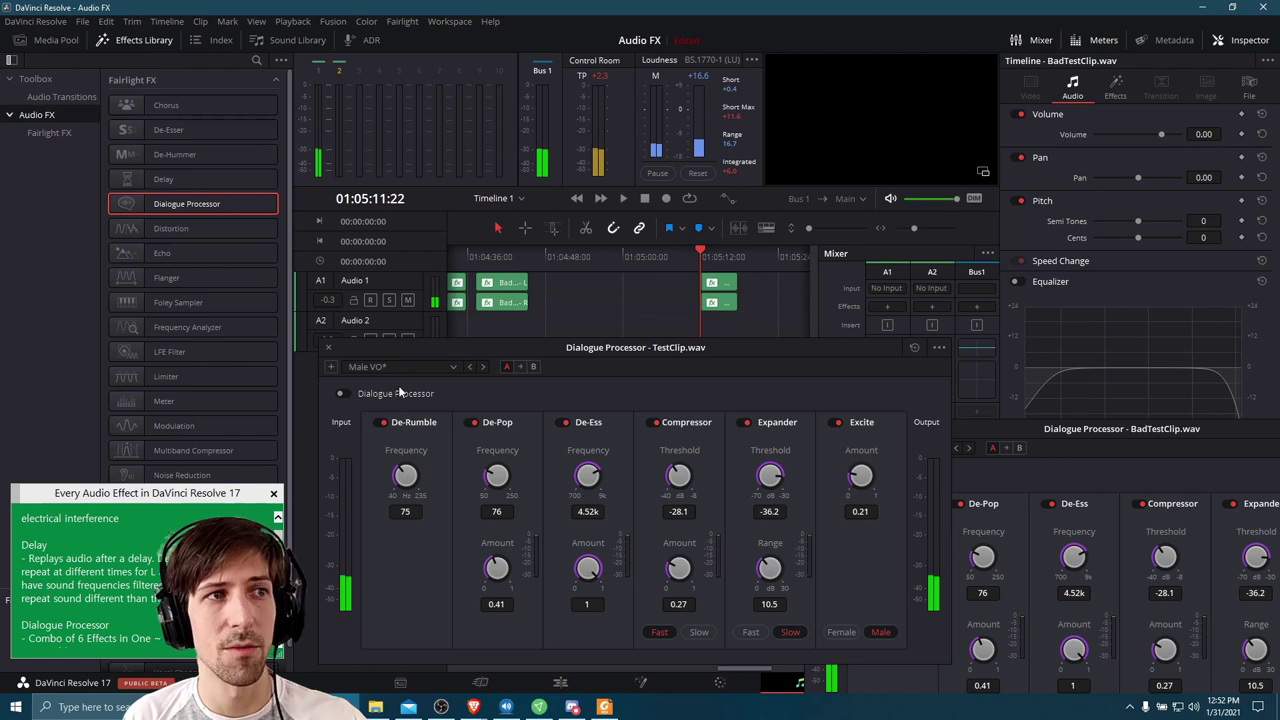
# - Enable the Dialogue Processor on TestClip.wav and replay the clip from its start
pyautogui.click(340, 393)
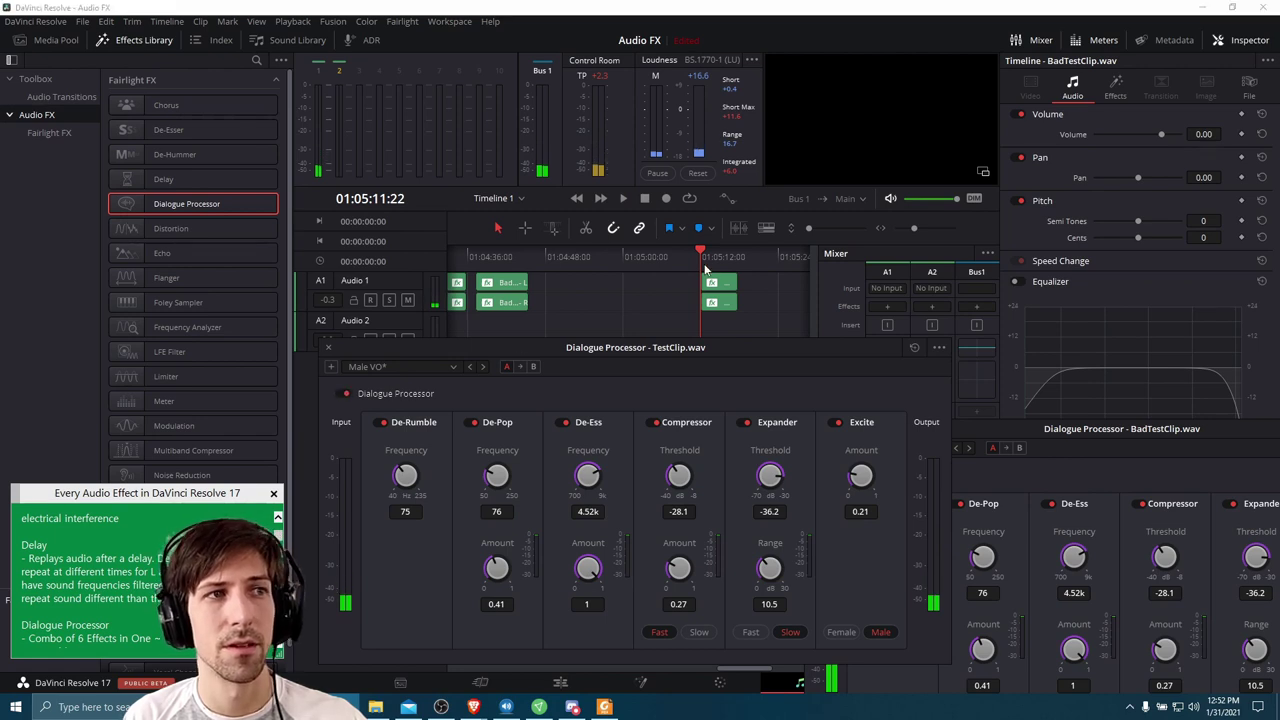
pyautogui.press('space')
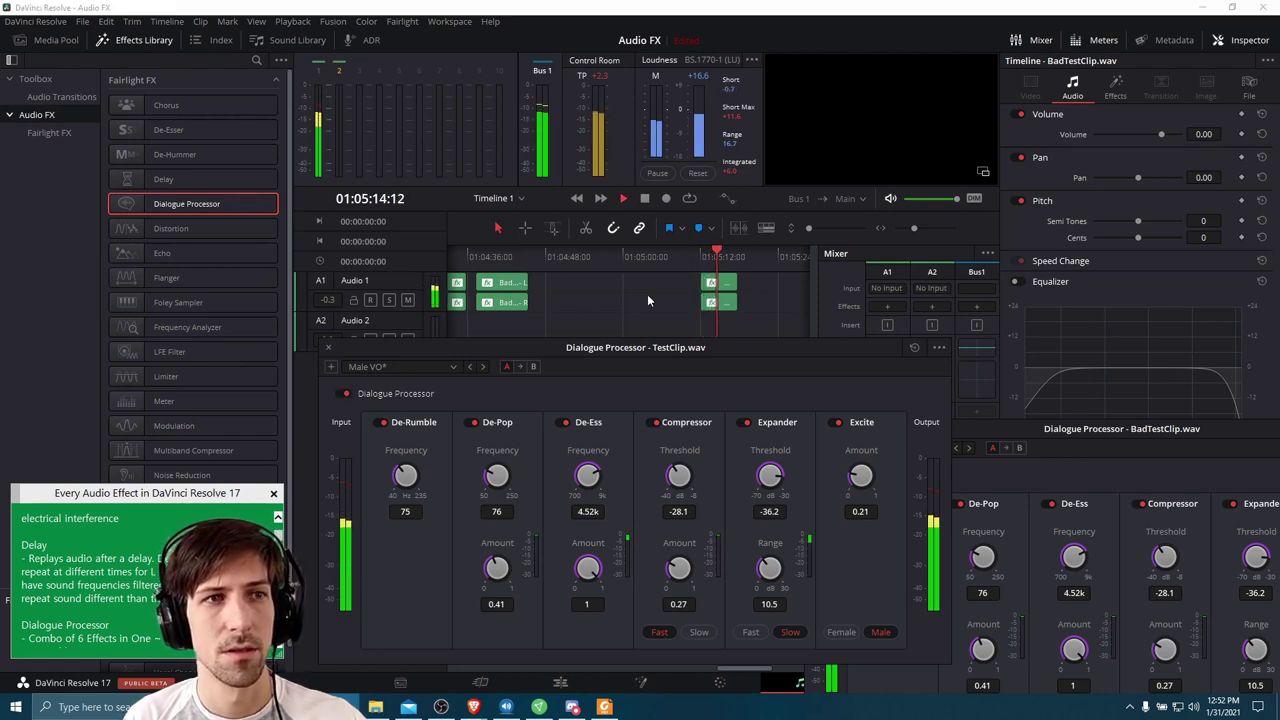
pyautogui.press('space')
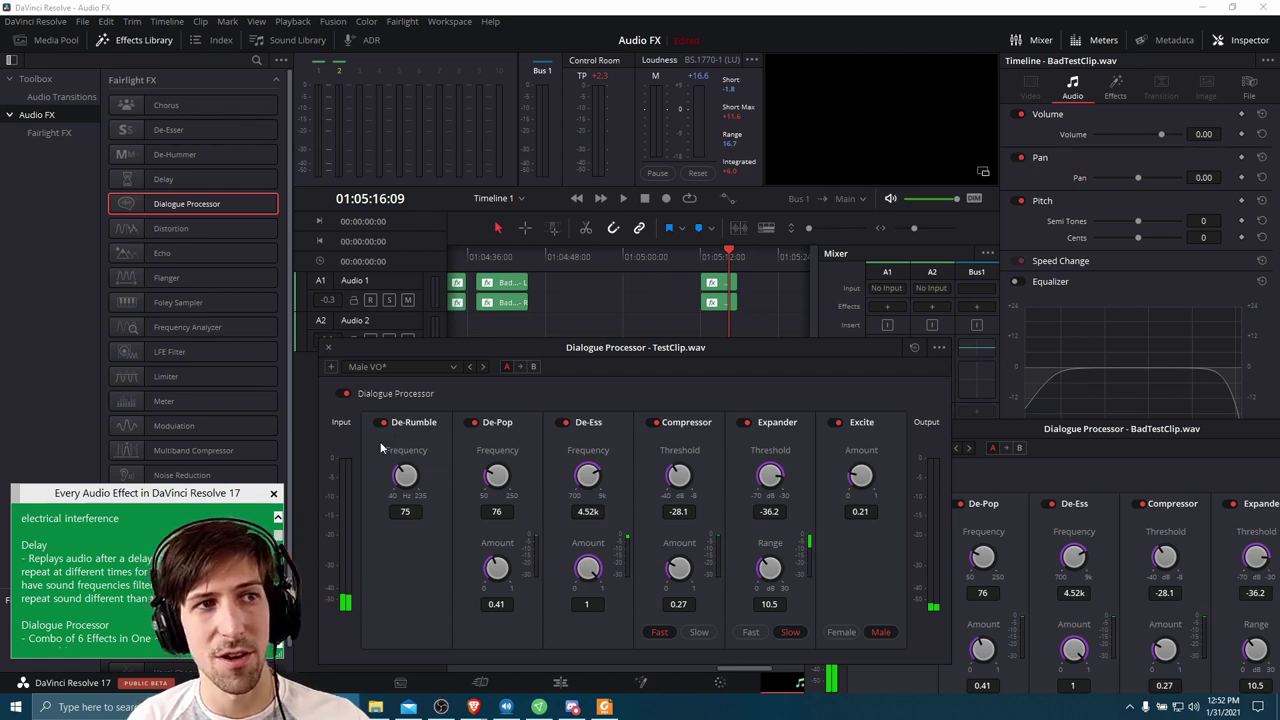
# - Play TestClip.wav with the De-Ess section turned off, and turn De-Ess back on
pyautogui.click(565, 423)
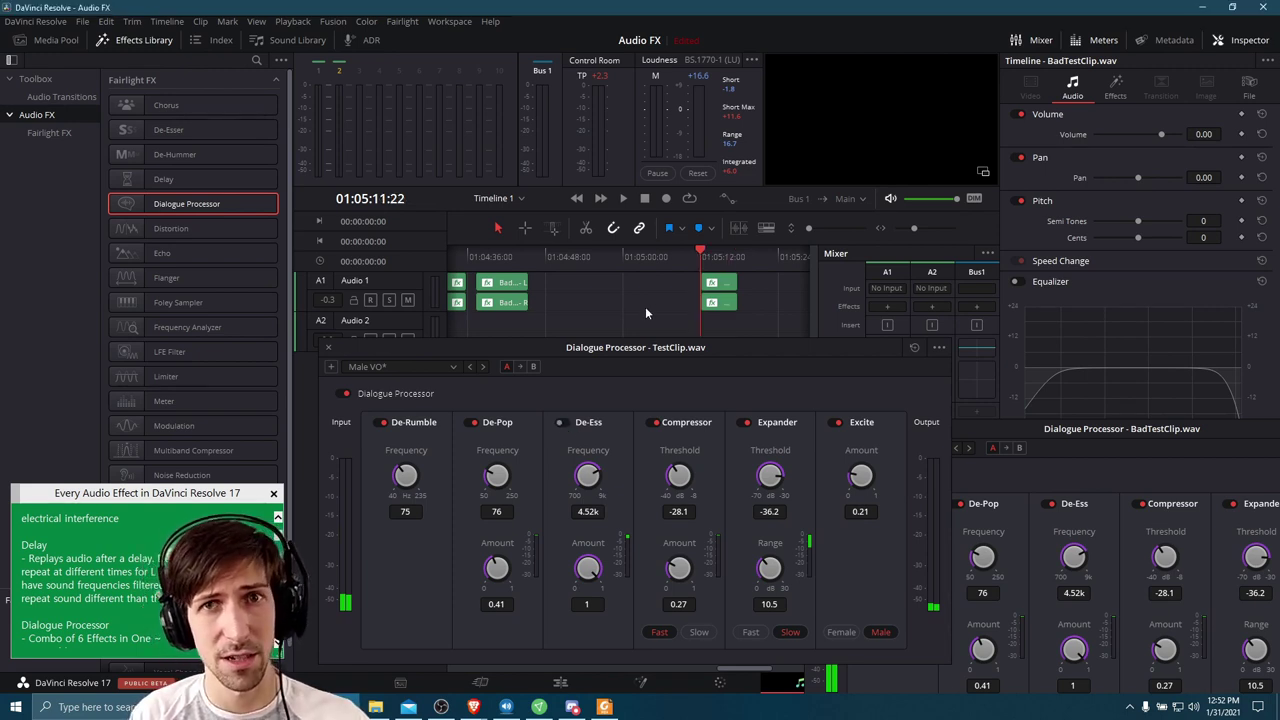
pyautogui.press('space')
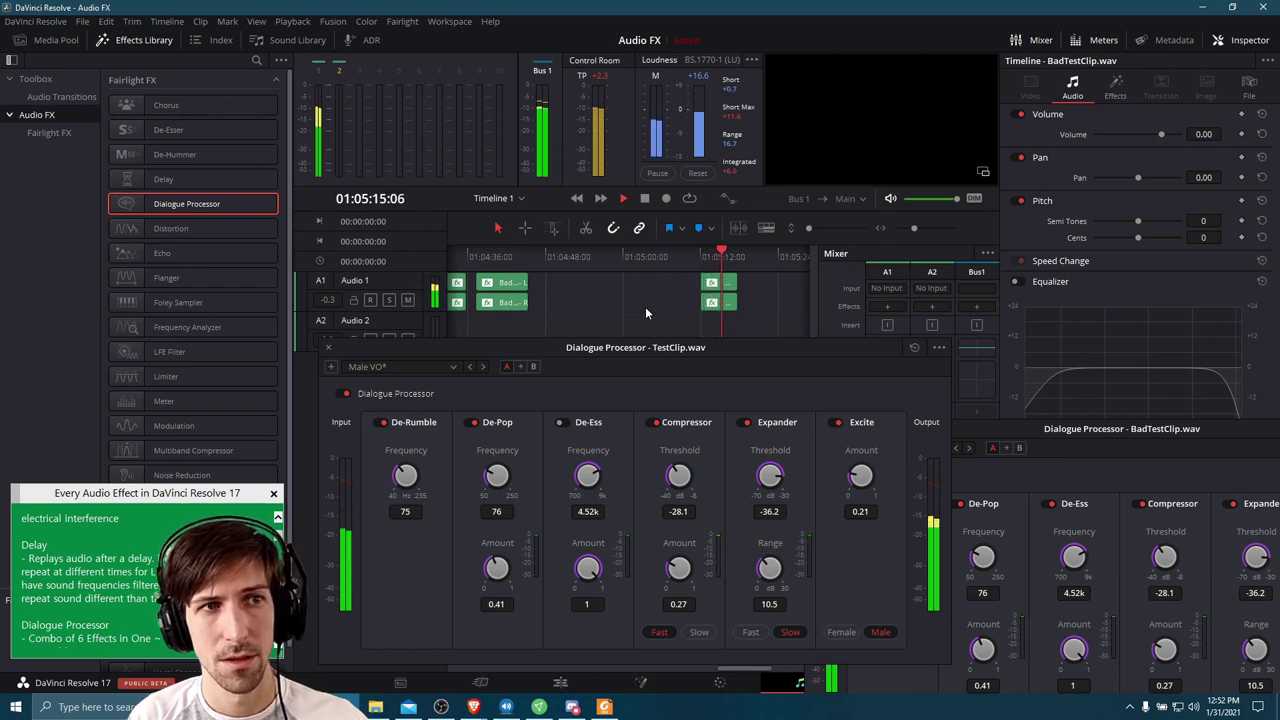
pyautogui.click(565, 423)
pyautogui.press('space')
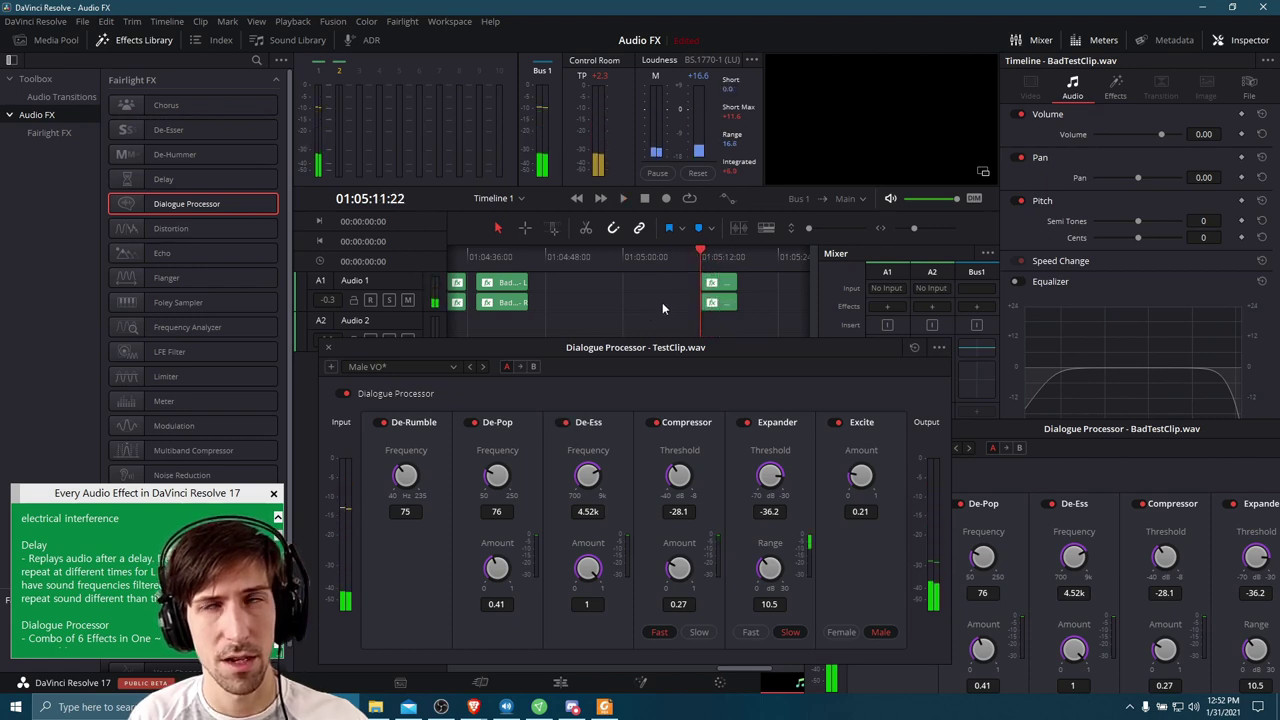
# - Replay TestClip.wav while switching De-Ess off and on to compare the sound, leaving De-Ess on
pyautogui.press('space')
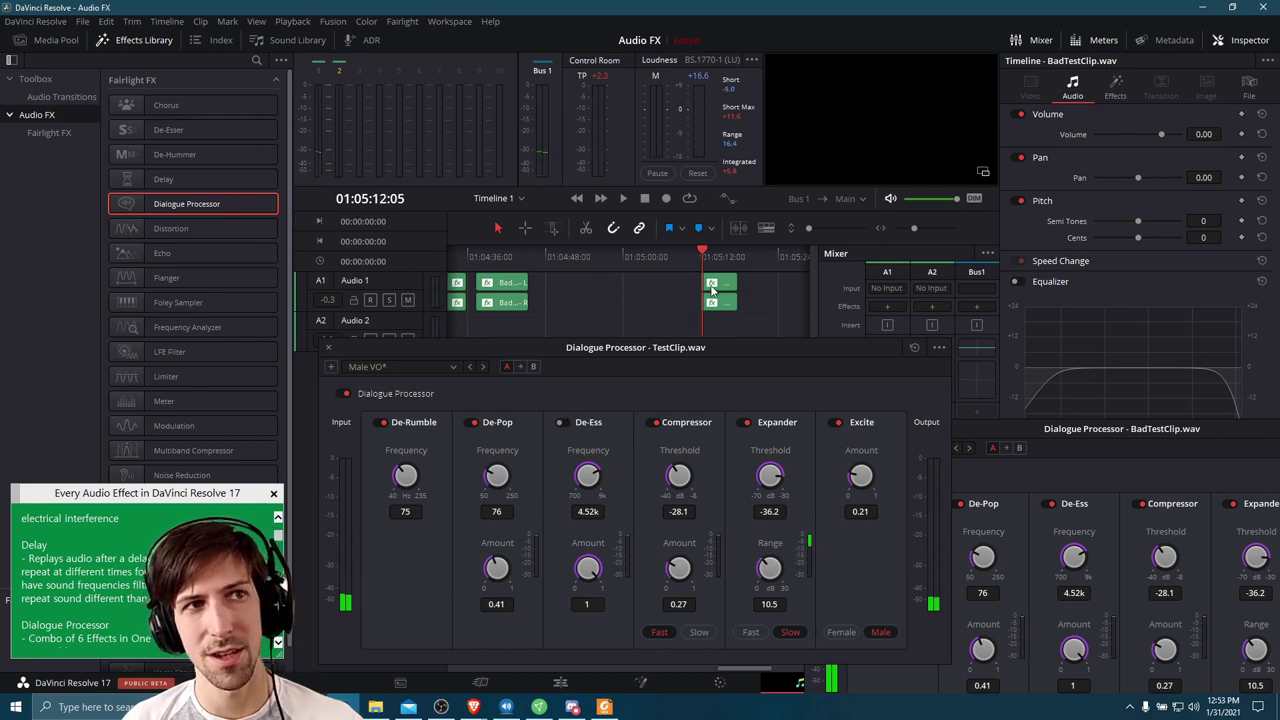
pyautogui.click(561, 422)
pyautogui.press('space')
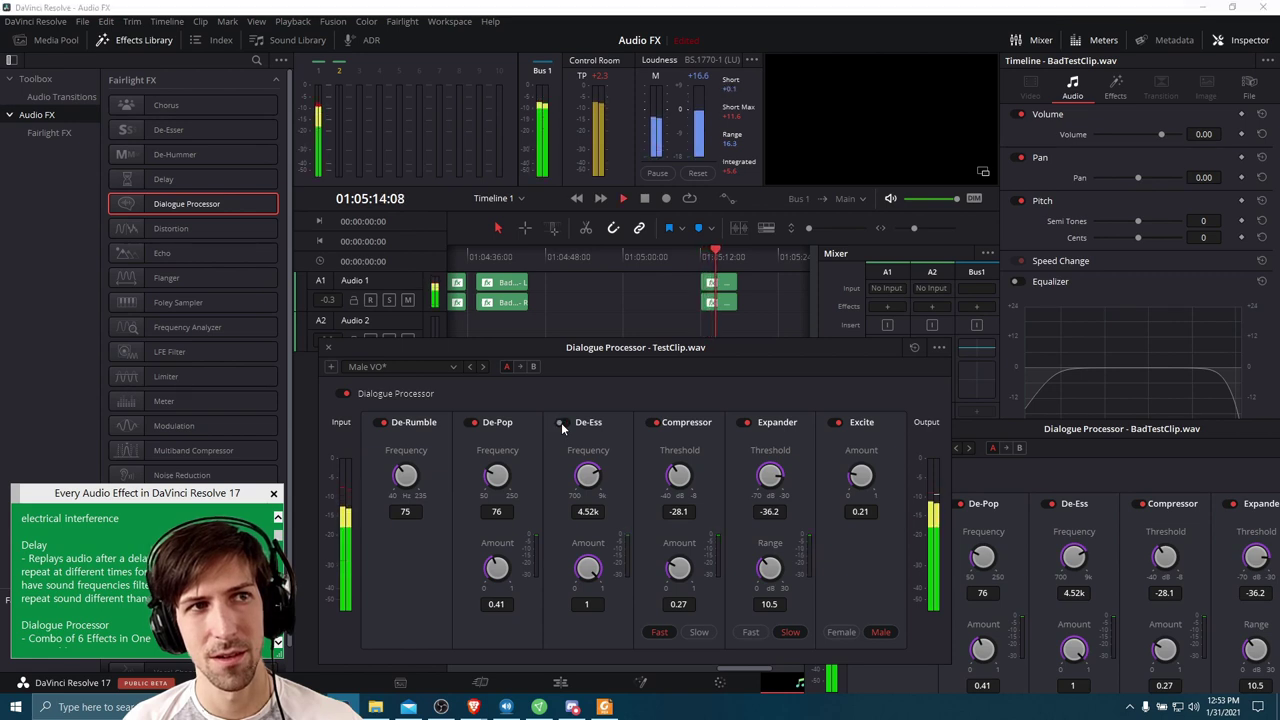
pyautogui.click(561, 422)
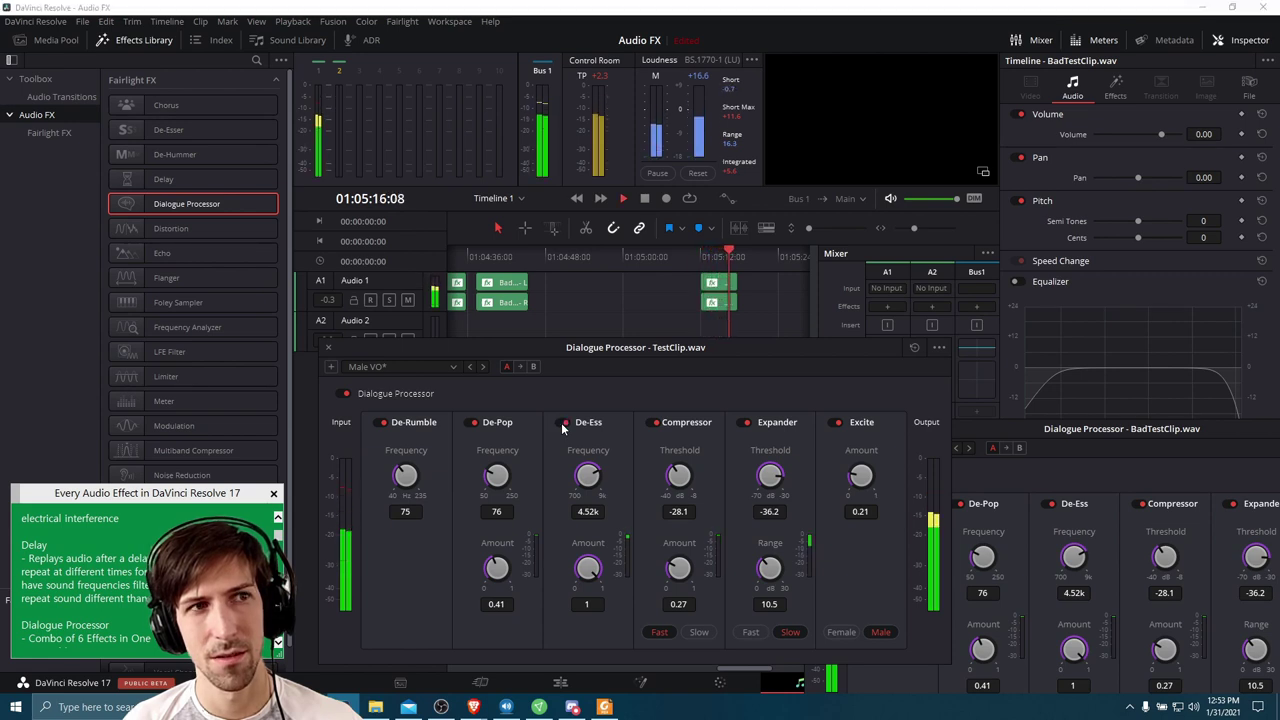
pyautogui.click(561, 422)
pyautogui.press('space')
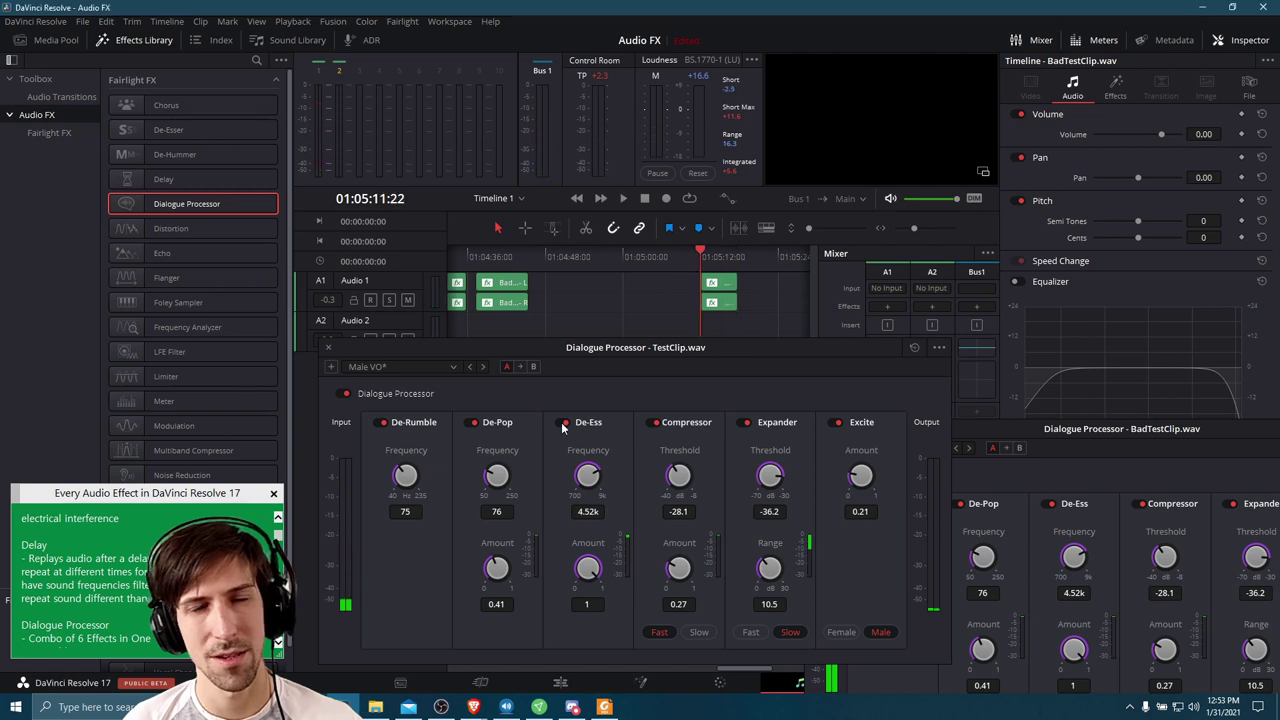
# - Play TestClip.wav with De-Ess on, turn De-Ess off and replay the clip from its start
pyautogui.press('space')
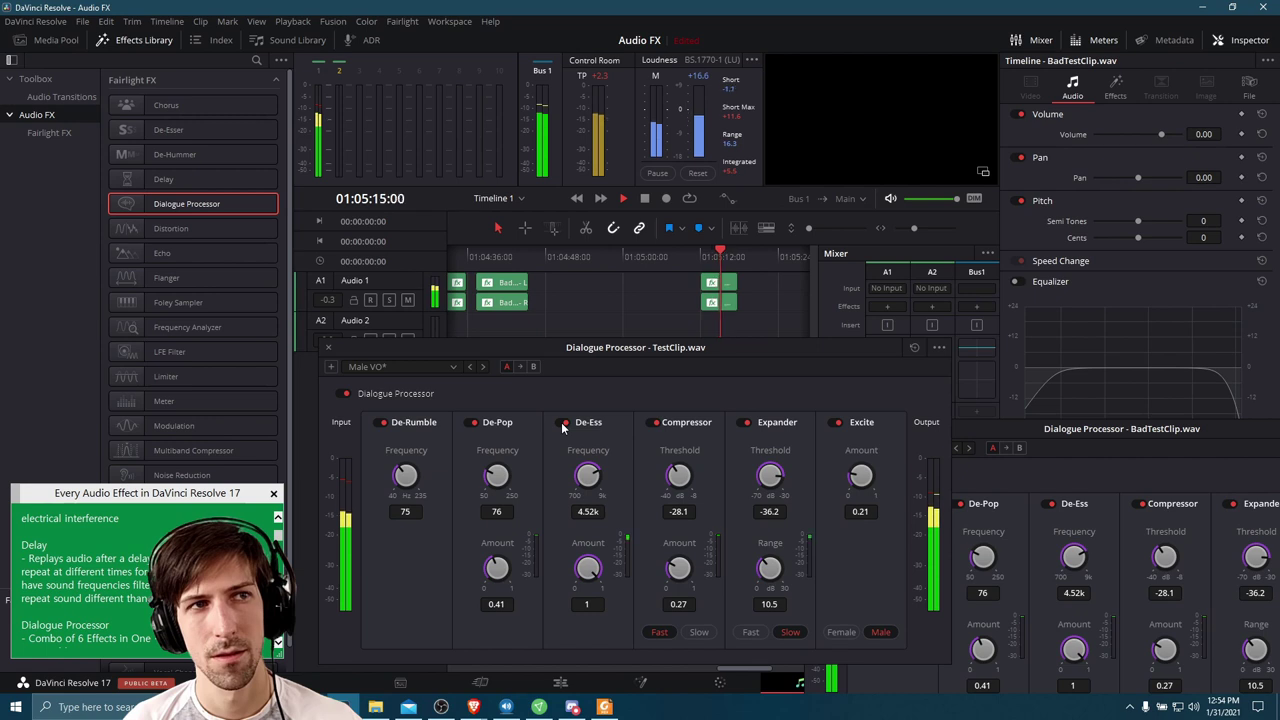
pyautogui.click(563, 424)
pyautogui.press('space')
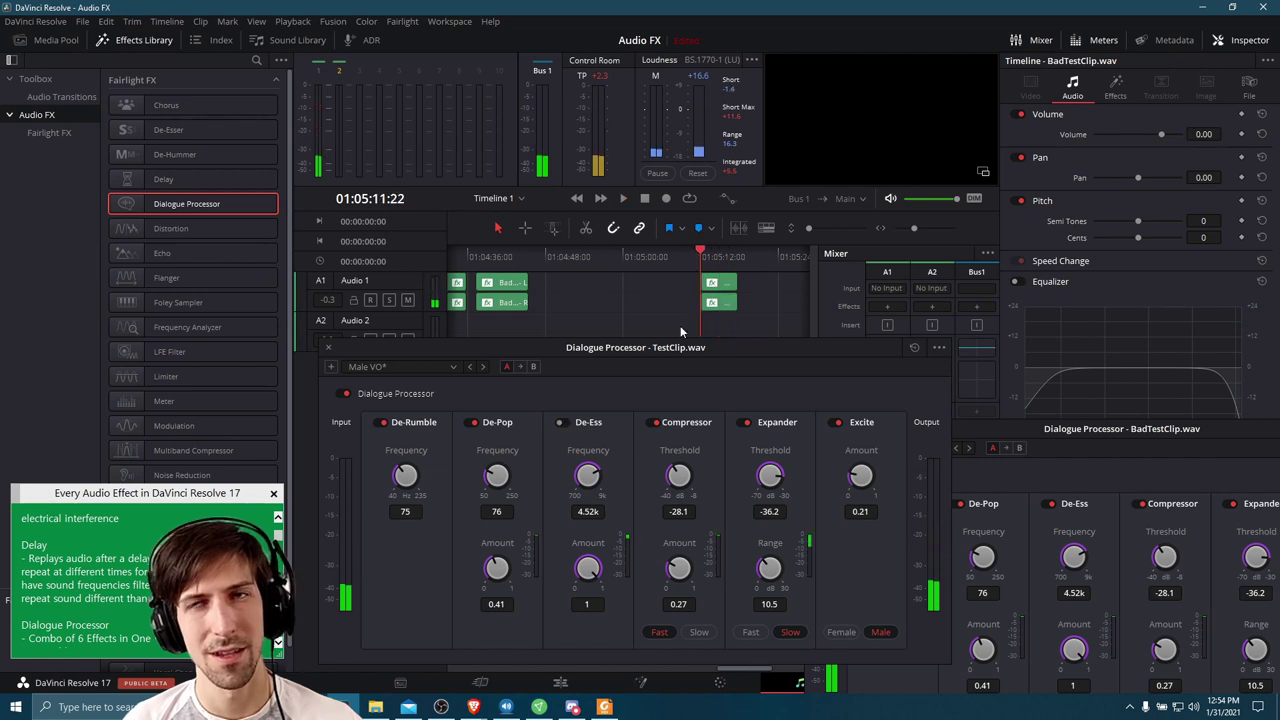
pyautogui.press('space')
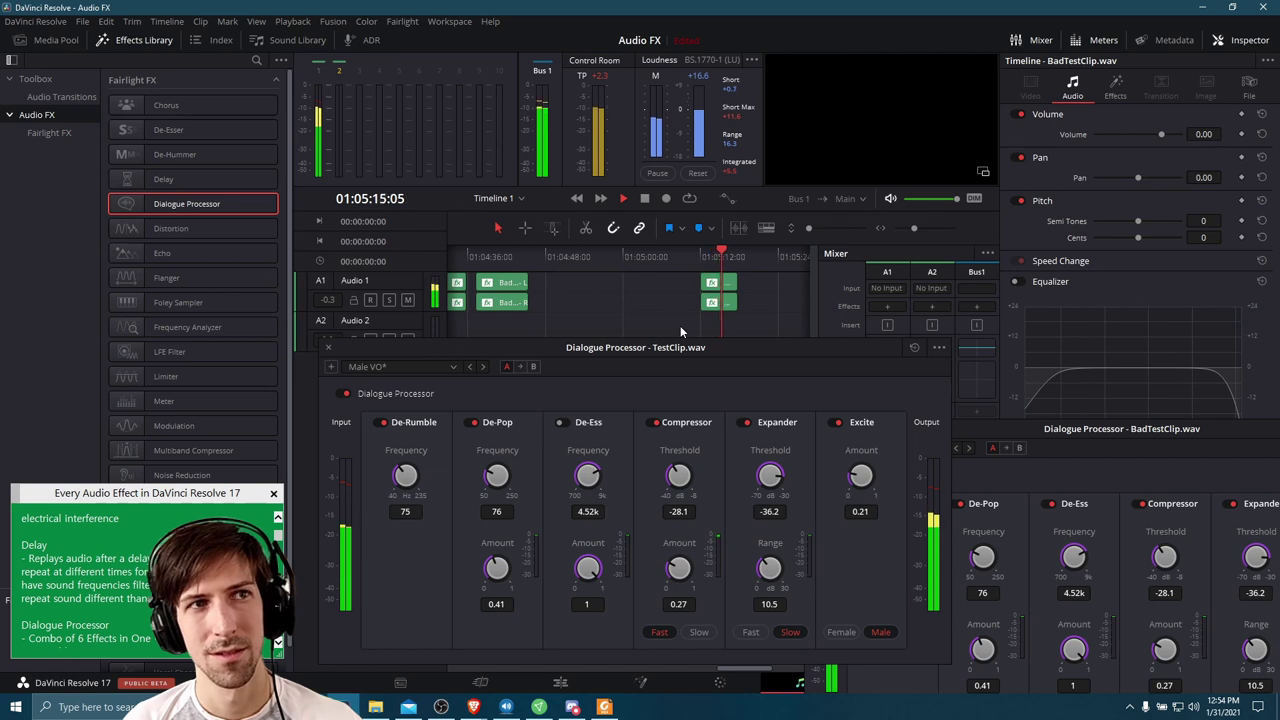
pyautogui.press('space')
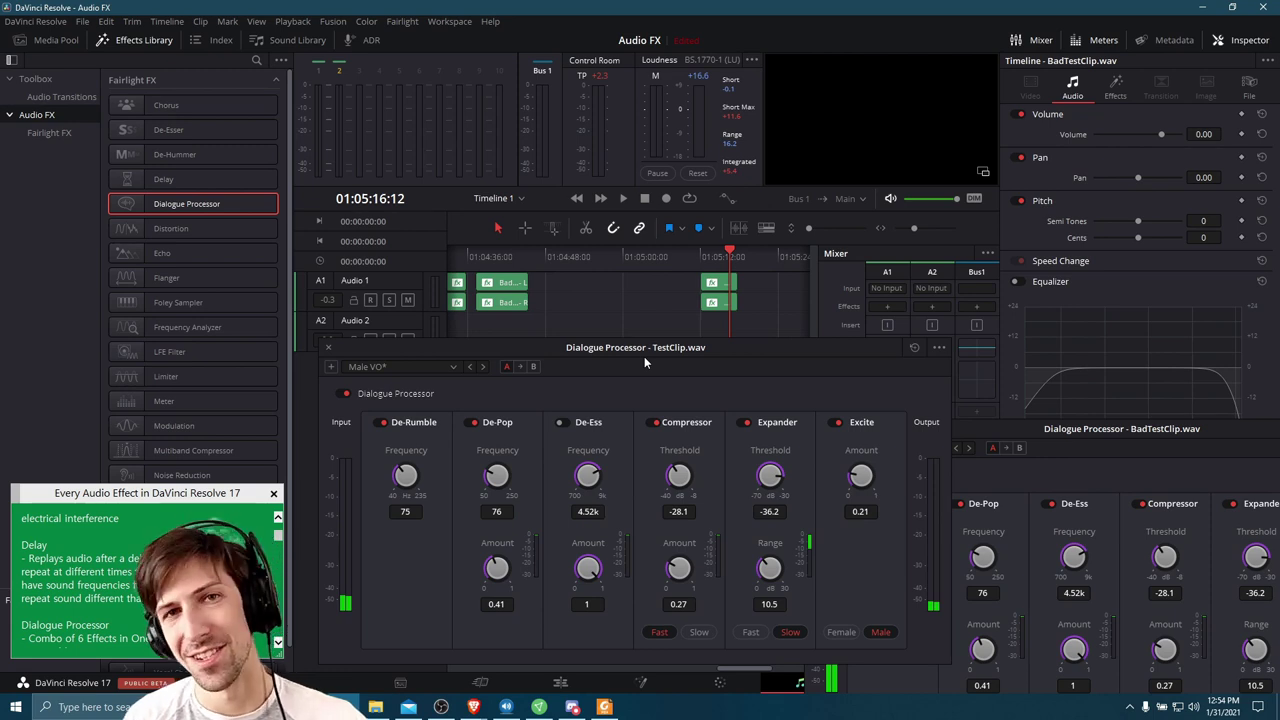
pyautogui.moveTo(644, 356); pyautogui.dragTo(644, 370)
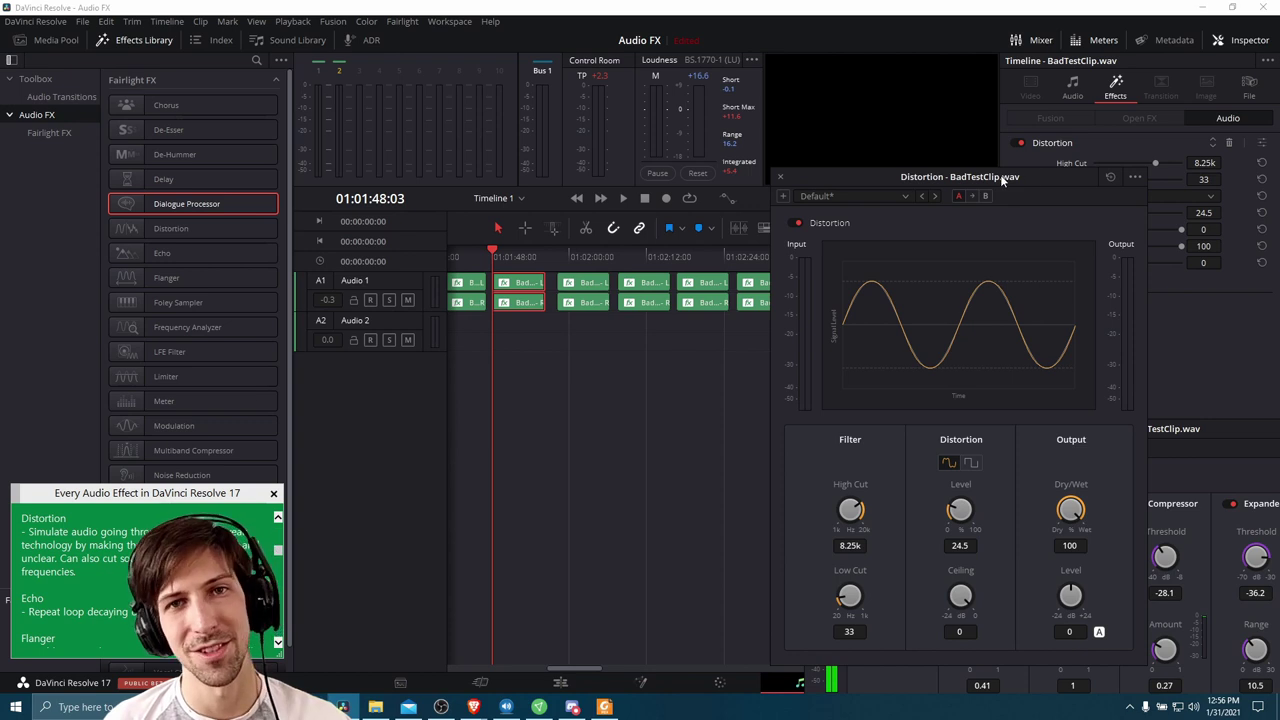
# - Move the Distortion window of the next BadTestClip.wav clip away from the timeline clips and look through its presets
pyautogui.moveTo(1000, 174); pyautogui.dragTo(1049, 195)
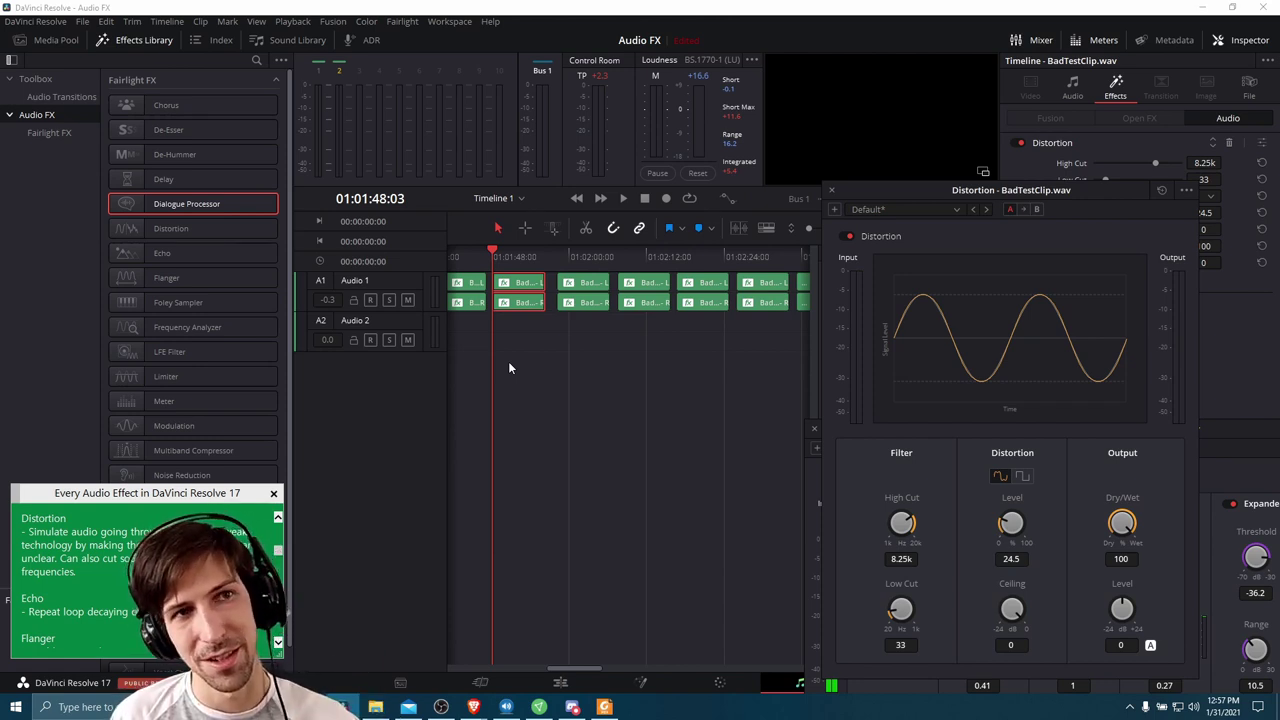
pyautogui.click(906, 208)
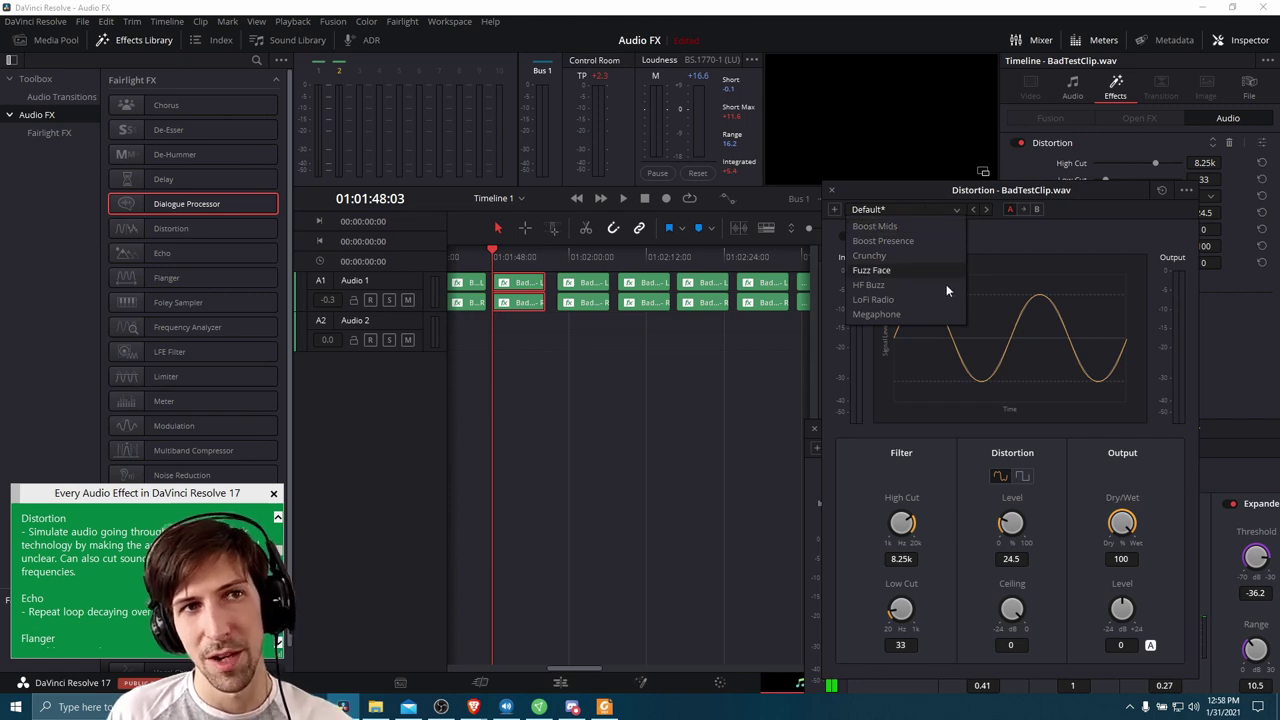
pyautogui.click(920, 212)
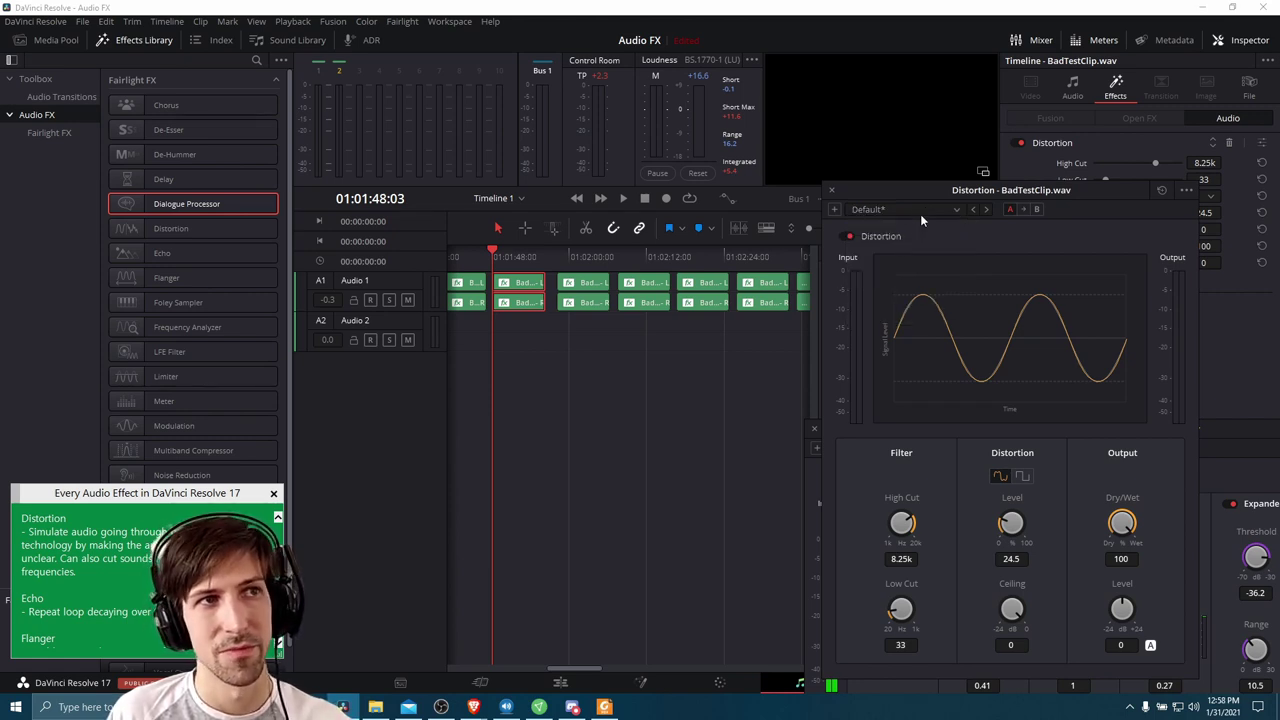
# - Turn the Distortion effect off, play BadTestClip.wav unprocessed and return the playhead to the clip's start
pyautogui.click(847, 238)
pyautogui.press('space')
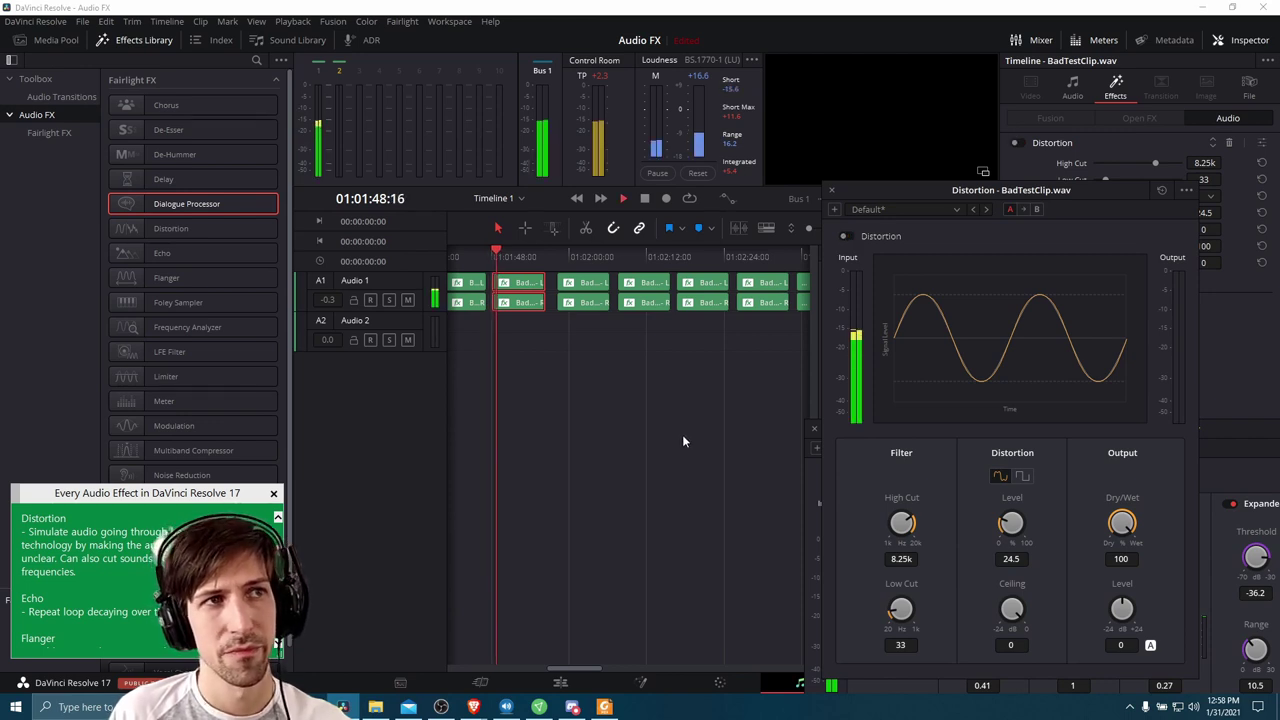
pyautogui.click(494, 254)
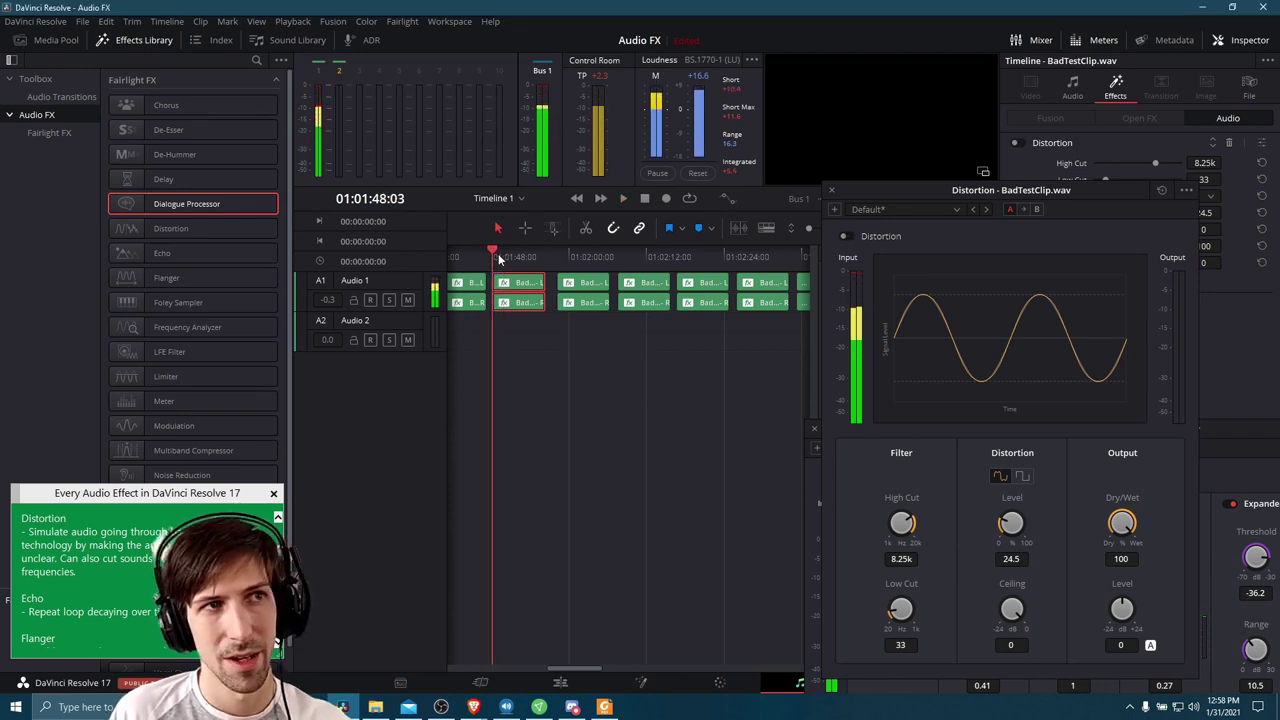
# - Apply the Megaphone preset to the Distortion effect and play BadTestClip.wav with it
pyautogui.click(893, 210)
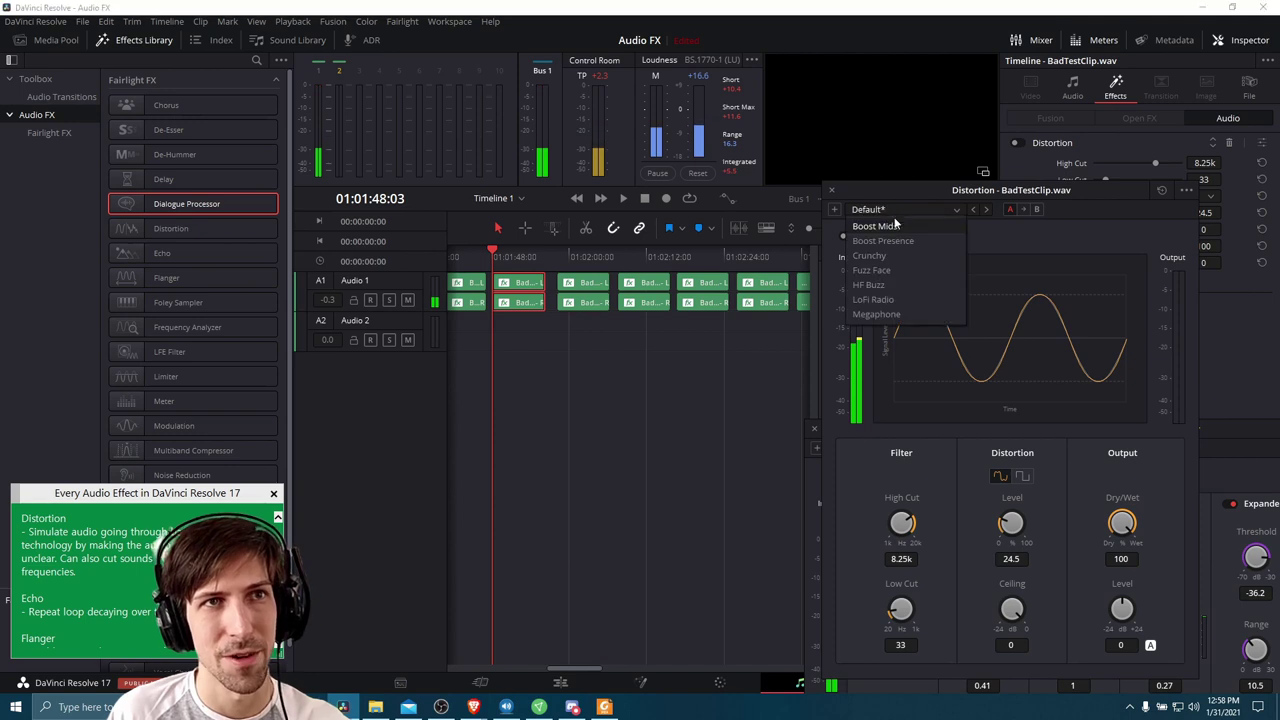
pyautogui.click(901, 315)
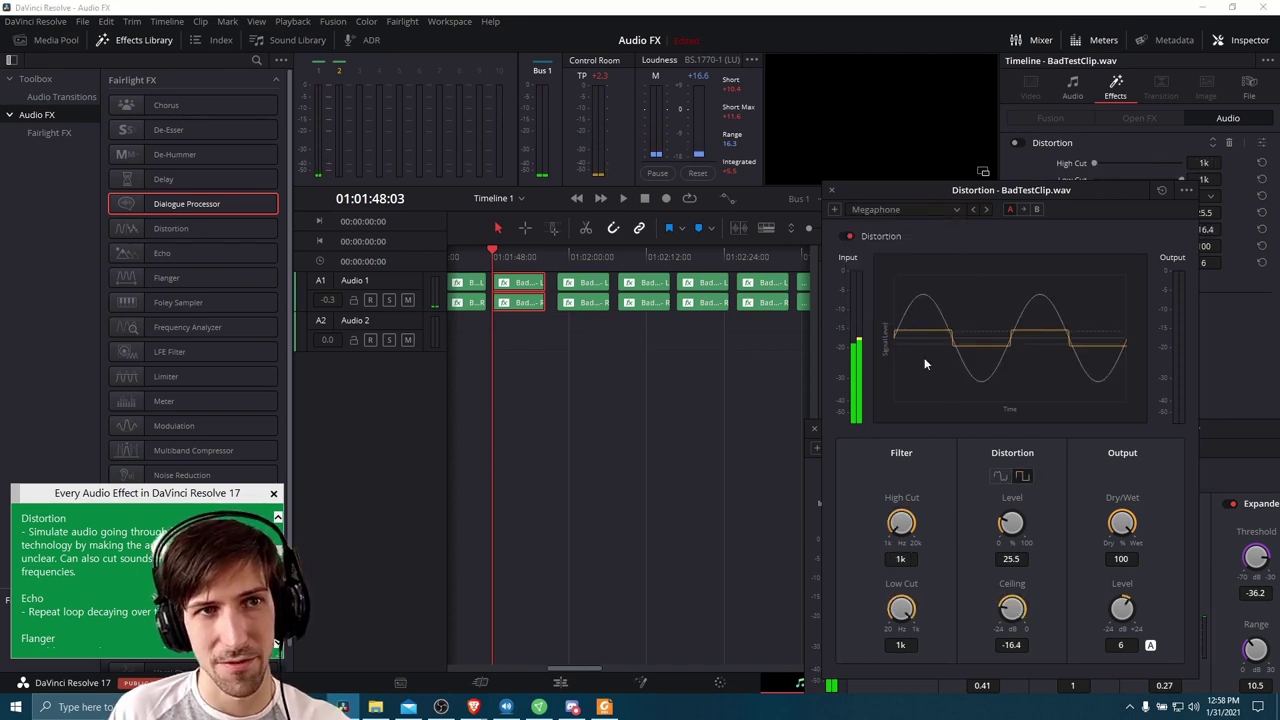
pyautogui.press('space')
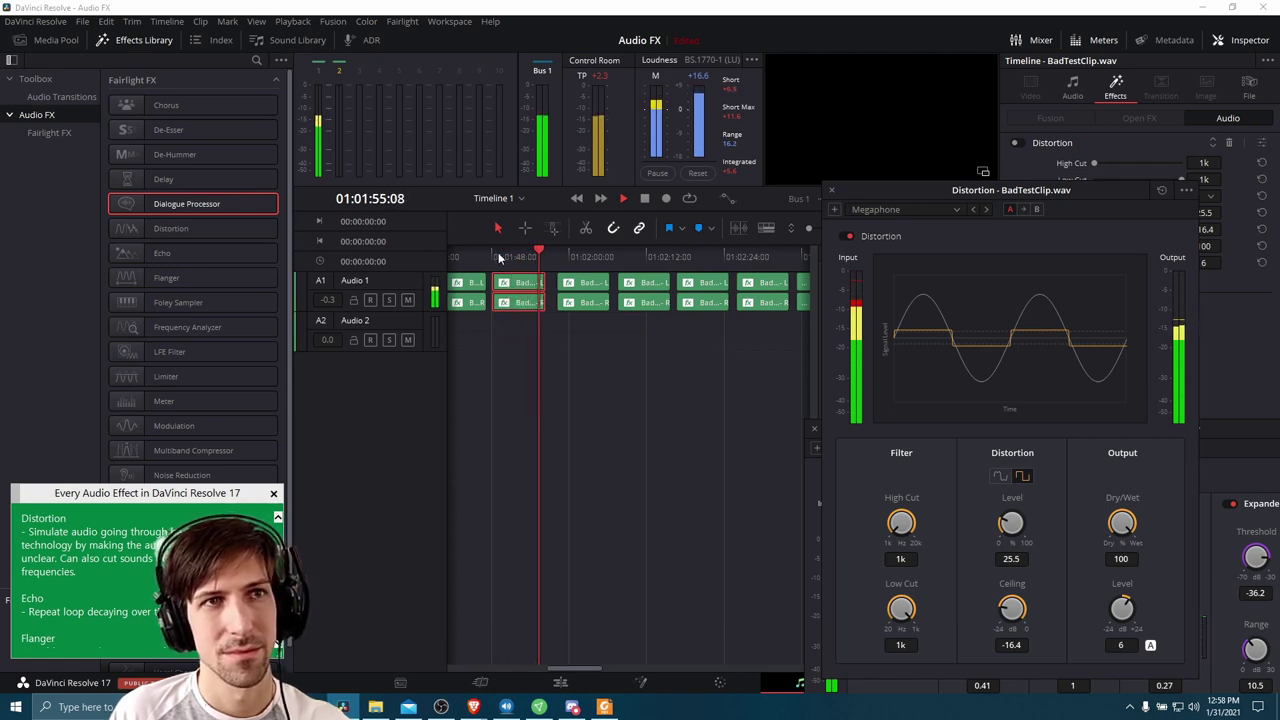
pyautogui.press('space')
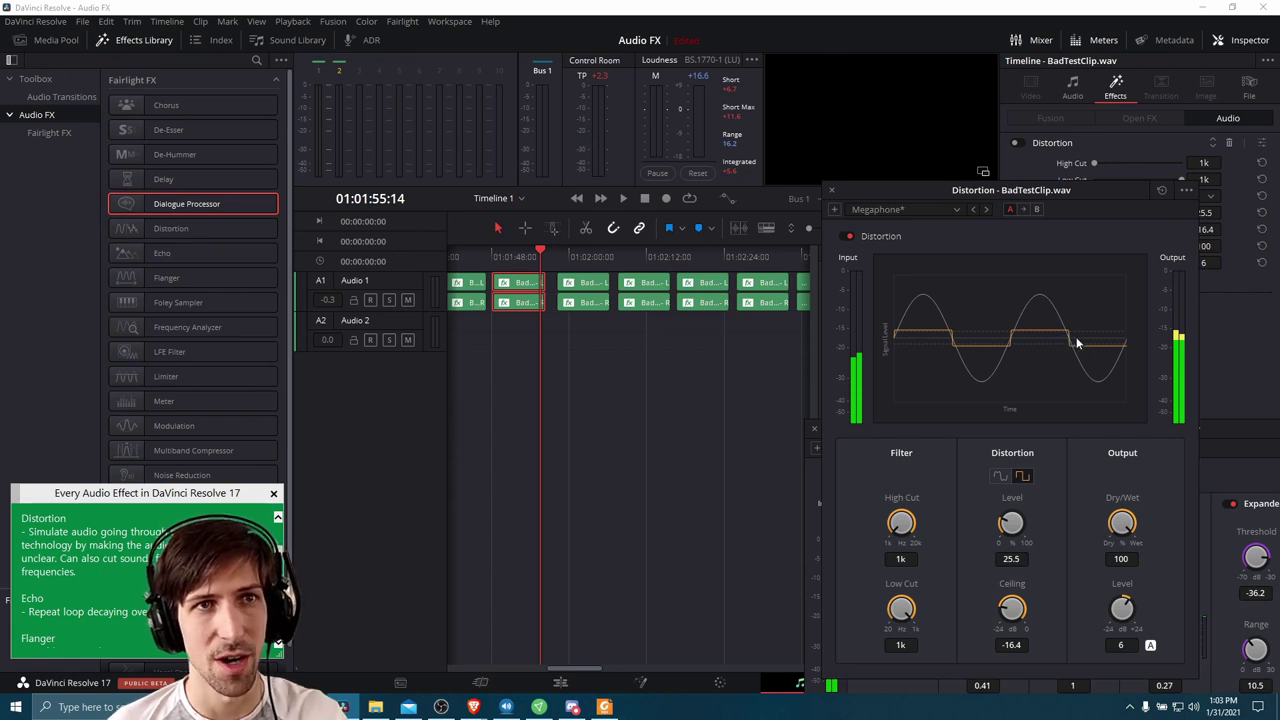
# - Compare the smooth and square Distortion waveform shapes while playing the clip from its start, leaving the square shape on
pyautogui.click(1001, 476)
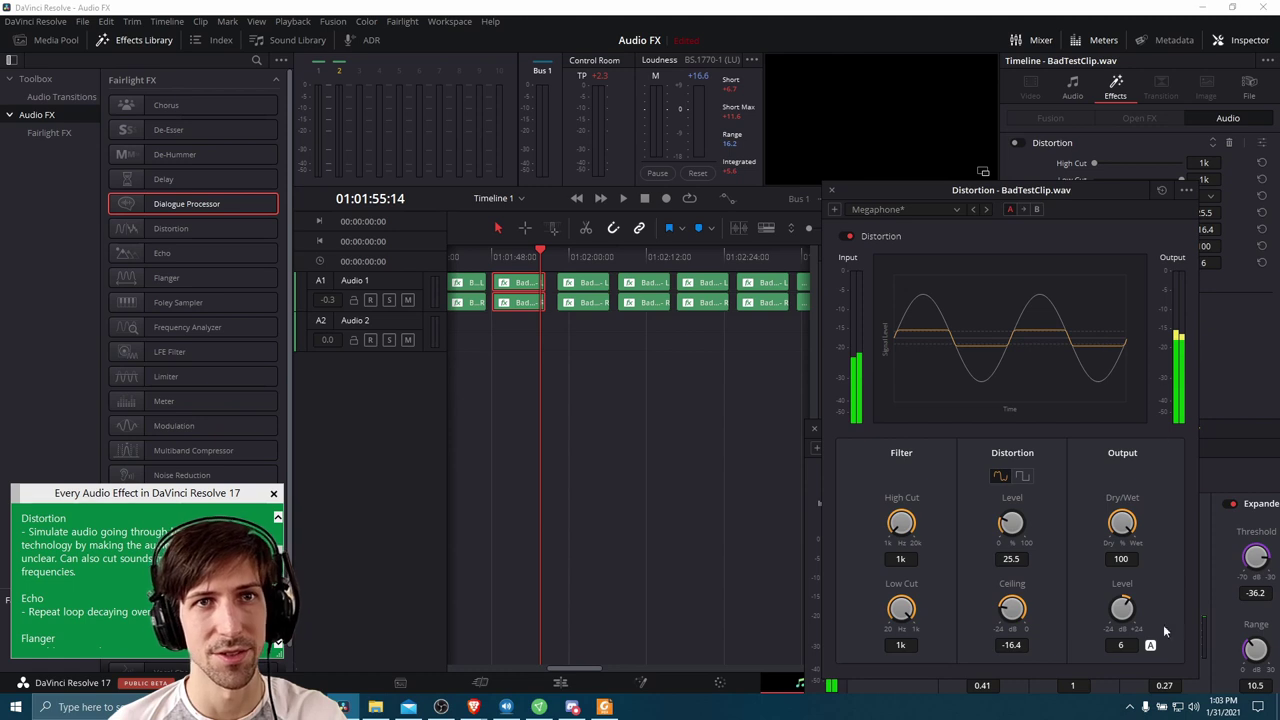
pyautogui.click(1022, 476)
pyautogui.click(998, 477)
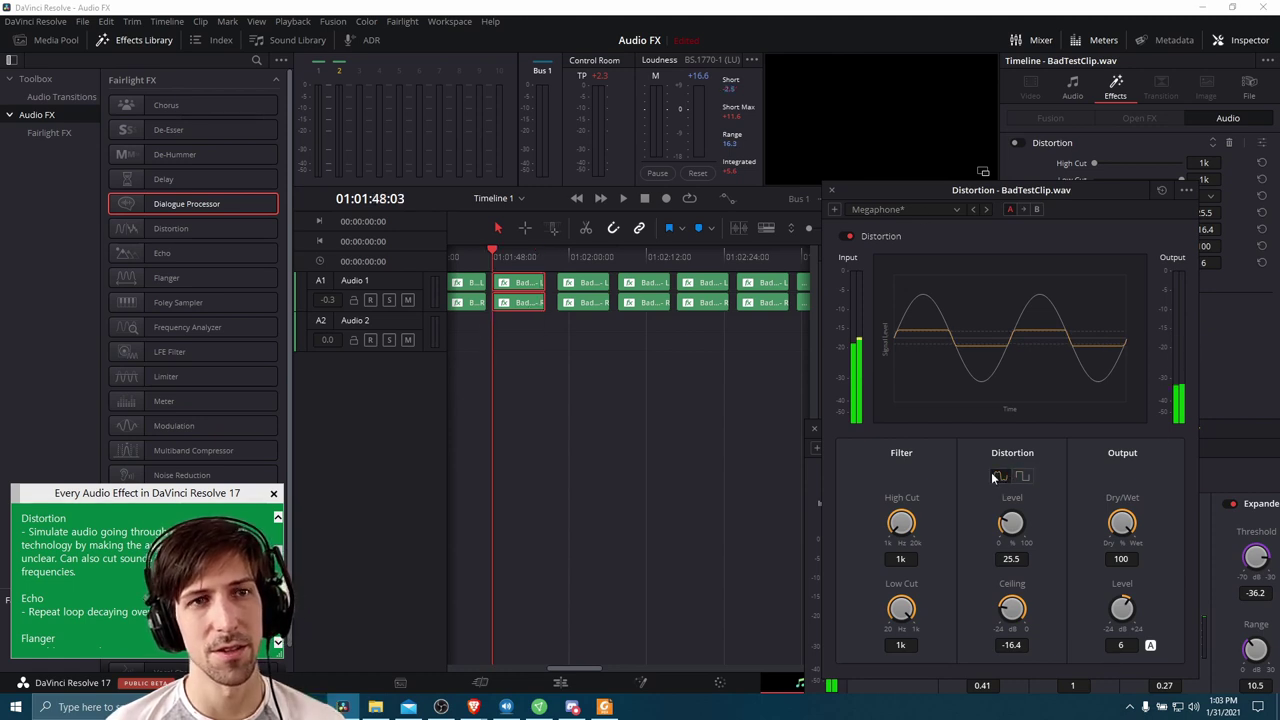
pyautogui.press('space')
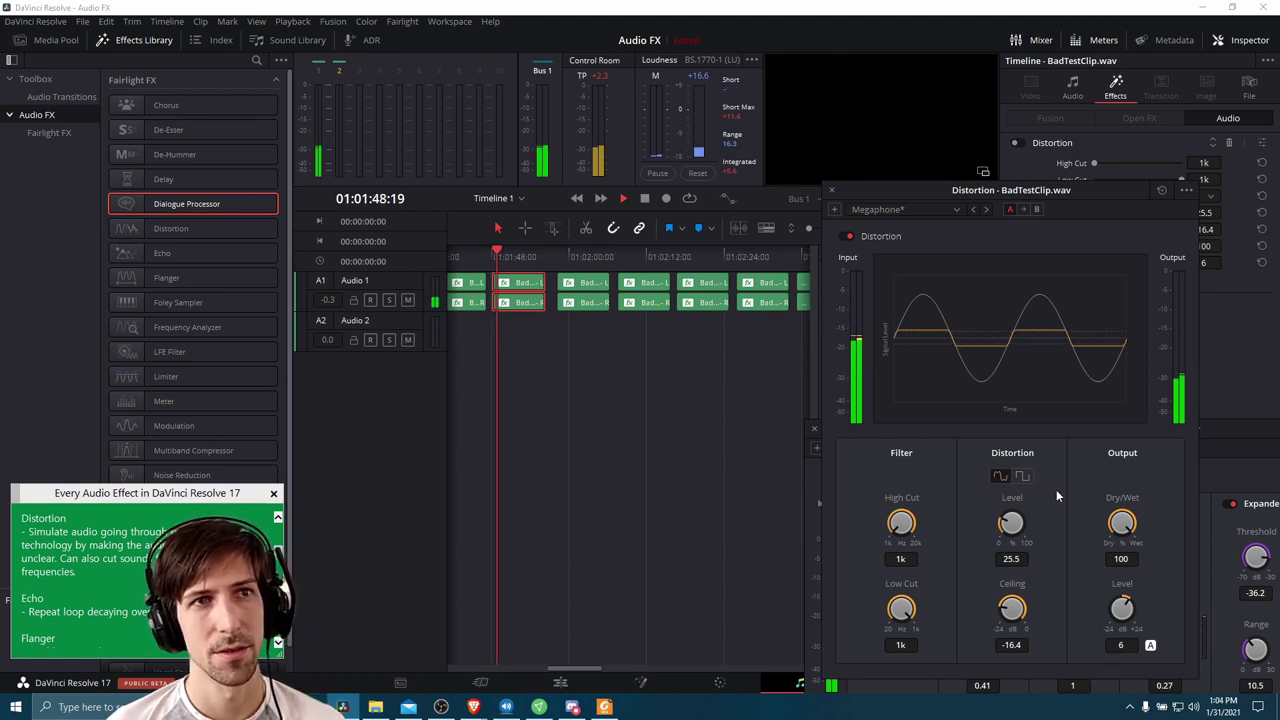
pyautogui.press('space')
pyautogui.click(1023, 478)
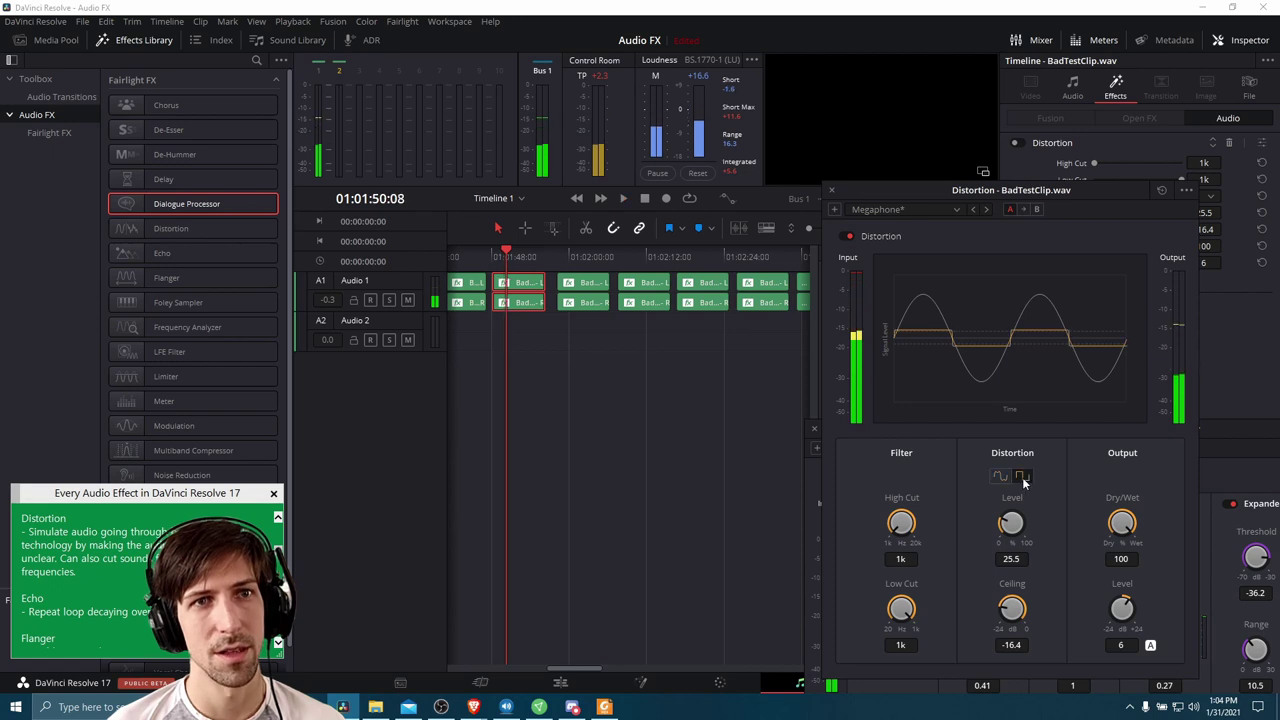
pyautogui.press('space')
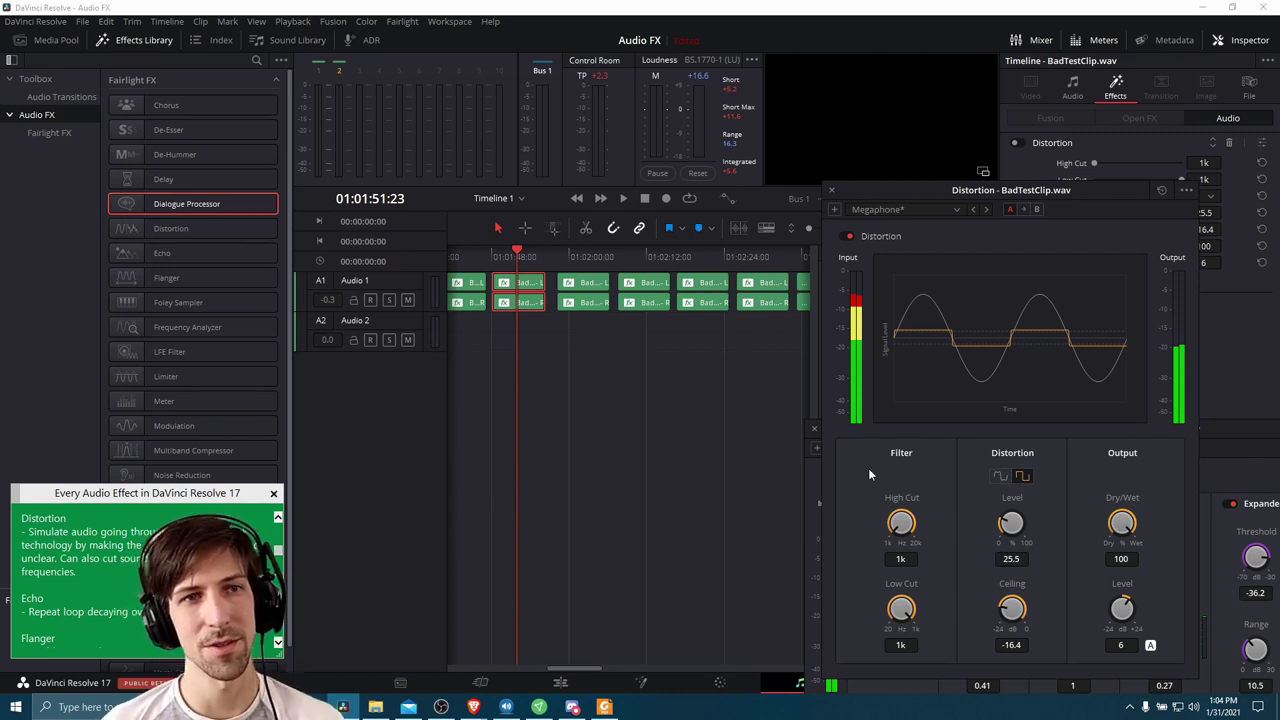
# - Select the next BadTestClip.wav clip with the playhead at its start and move its Echo window clear of the clip
pyautogui.click(559, 252)
pyautogui.click(575, 284)
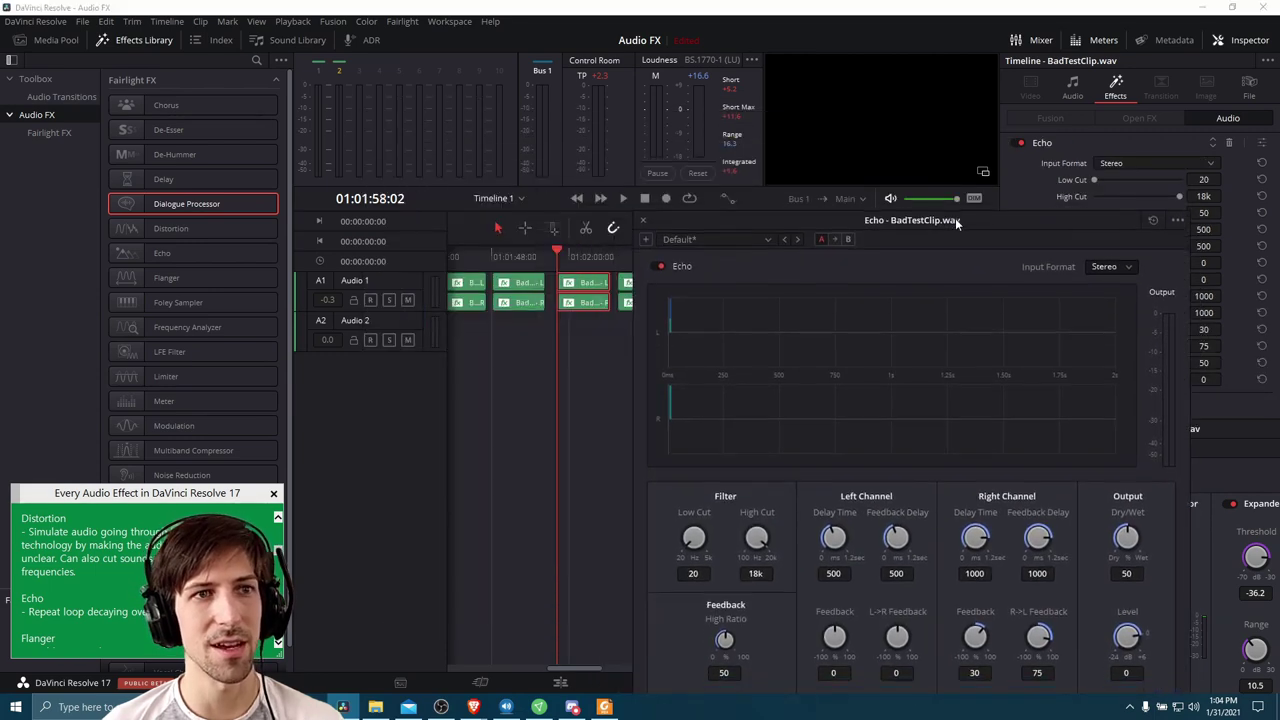
pyautogui.moveTo(977, 210)
pyautogui.mouseDown()
pyautogui.moveTo(992, 174)
pyautogui.moveTo(993, 192)
pyautogui.mouseUp()
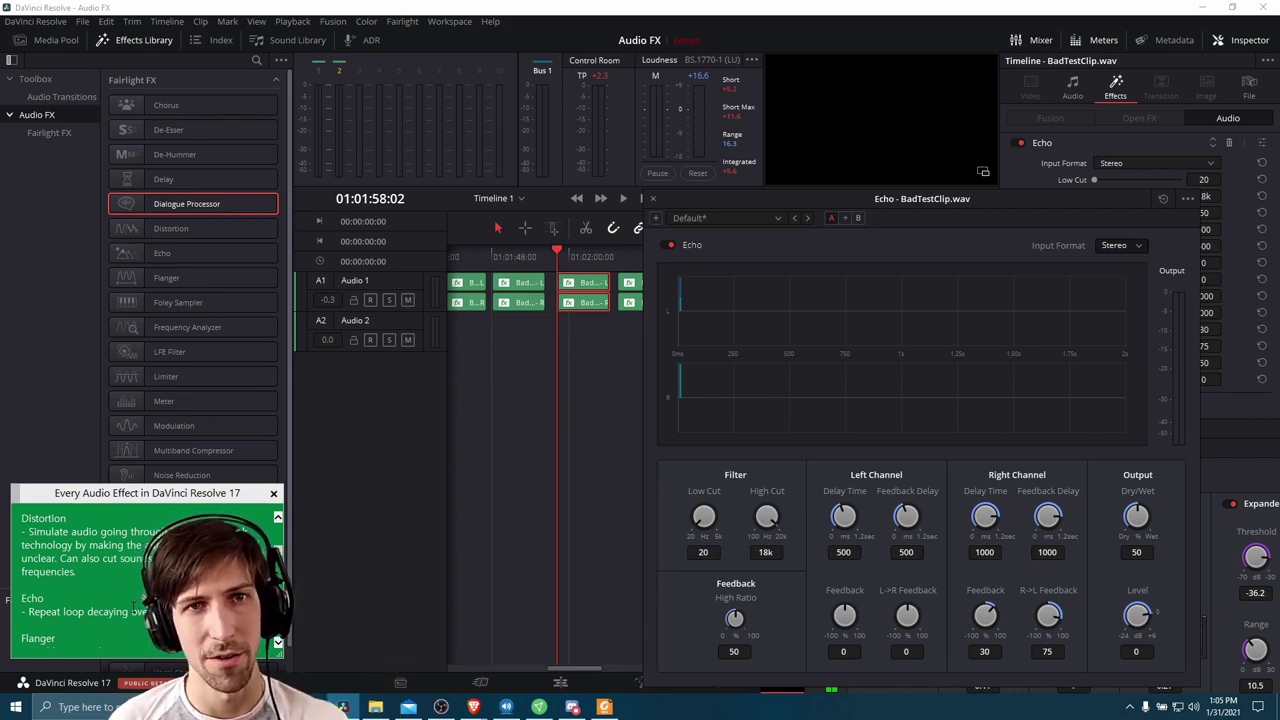
# - Play the selected BadTestClip.wav from its start with the default Echo settings
pyautogui.click(555, 258)
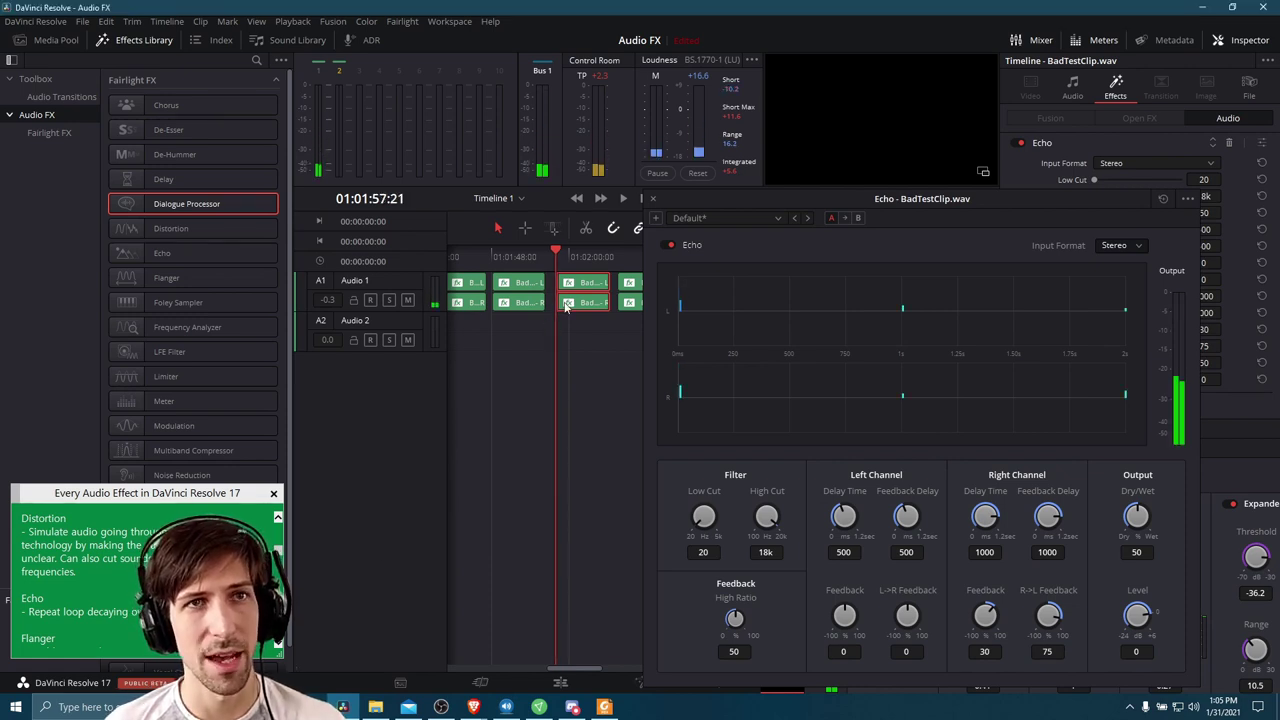
pyautogui.press('space')
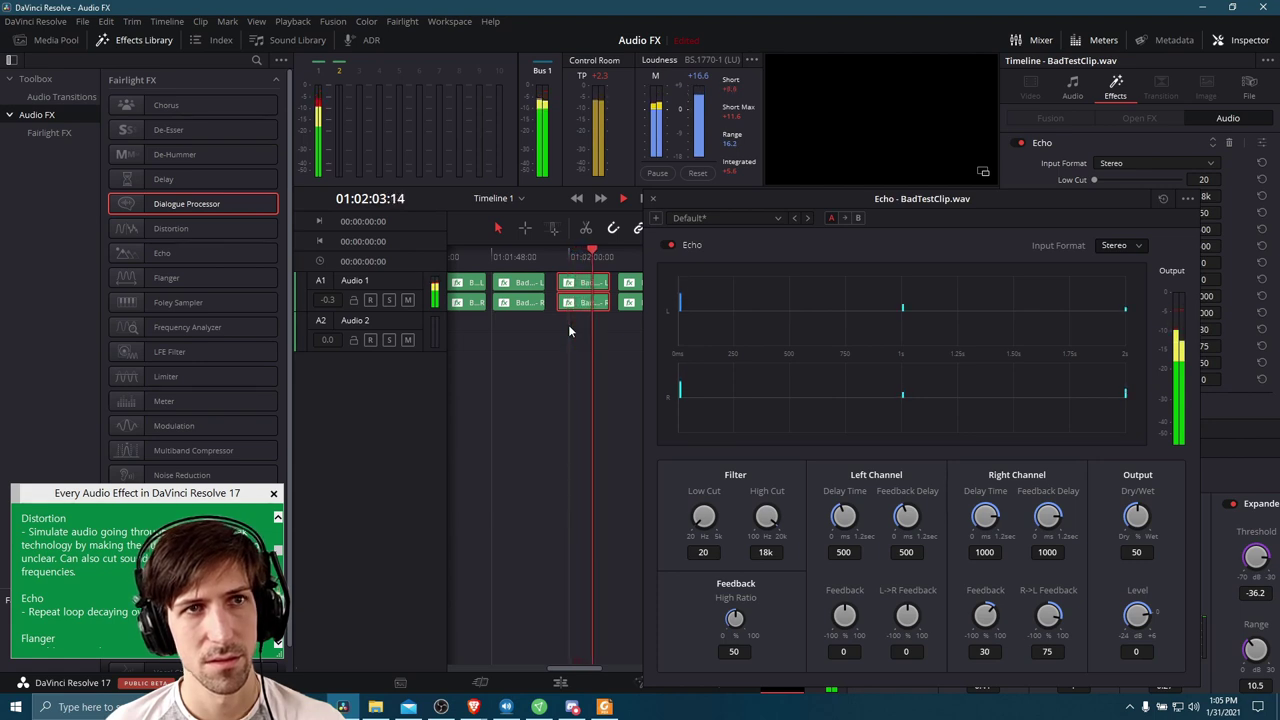
pyautogui.press('space')
# - Apply the Large Hall preset to the Echo effect and play the clip from its start
pyautogui.click(732, 250)
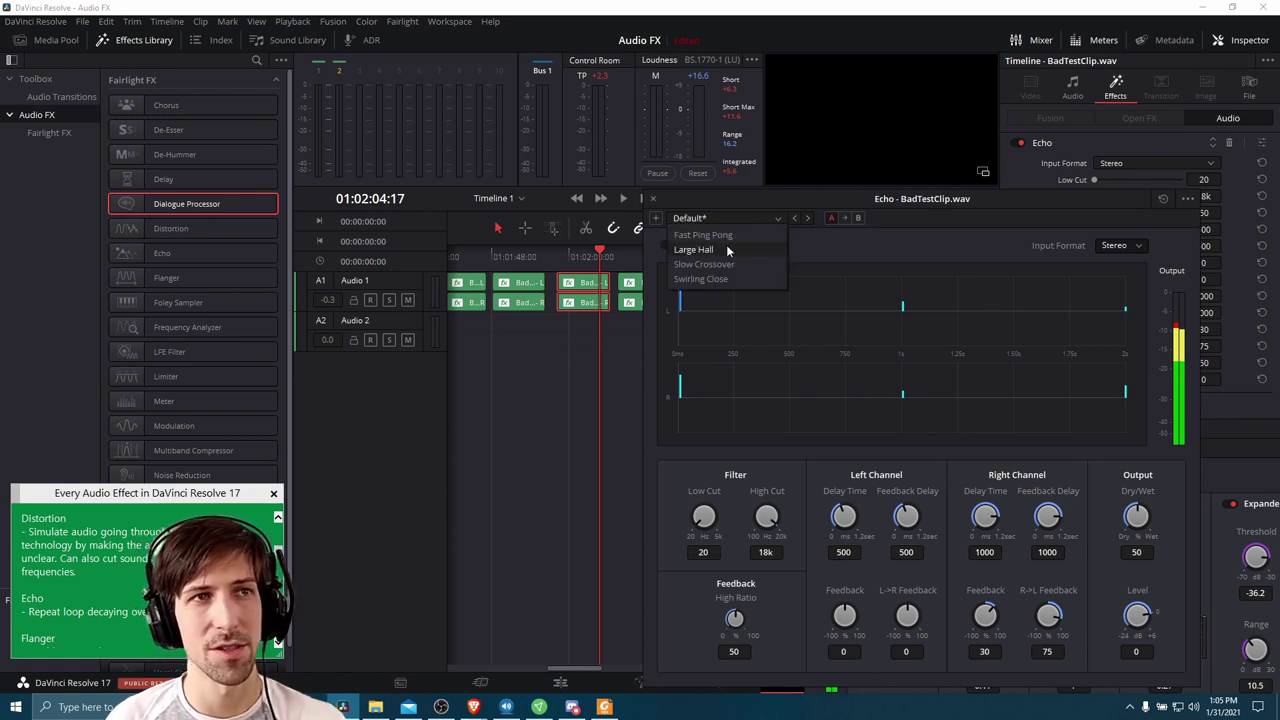
pyautogui.click(718, 249)
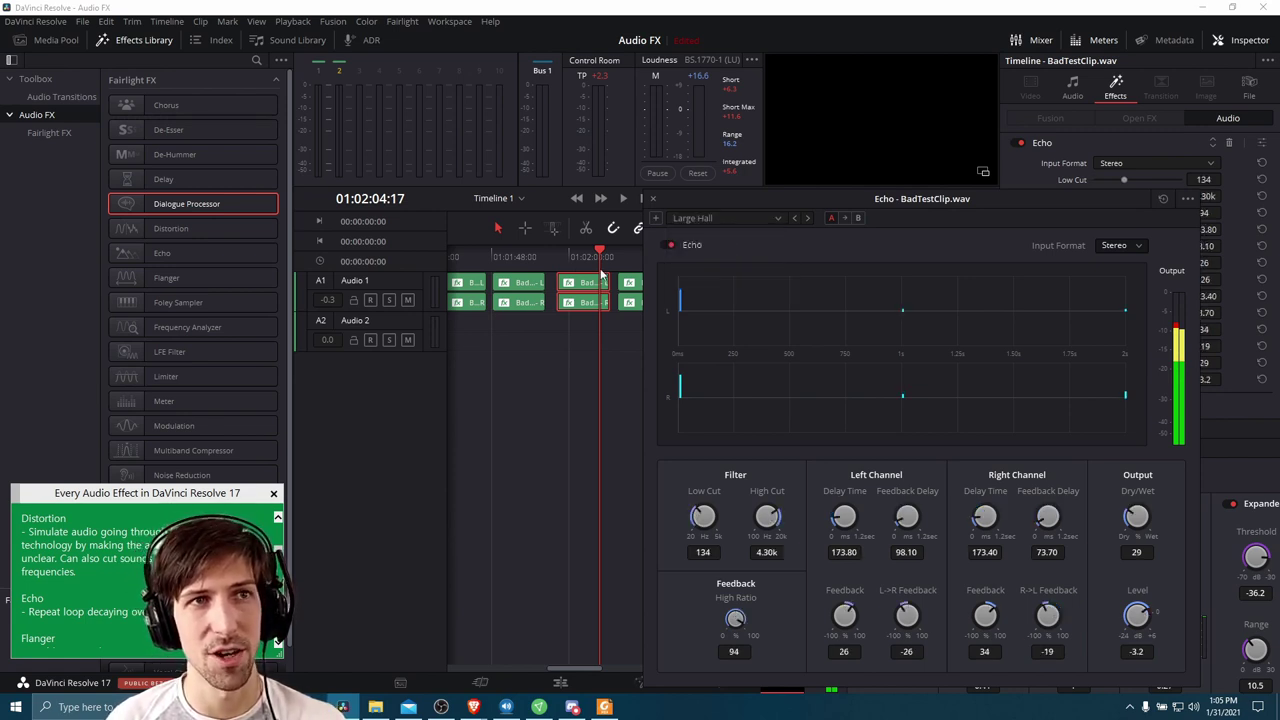
pyautogui.click(557, 256)
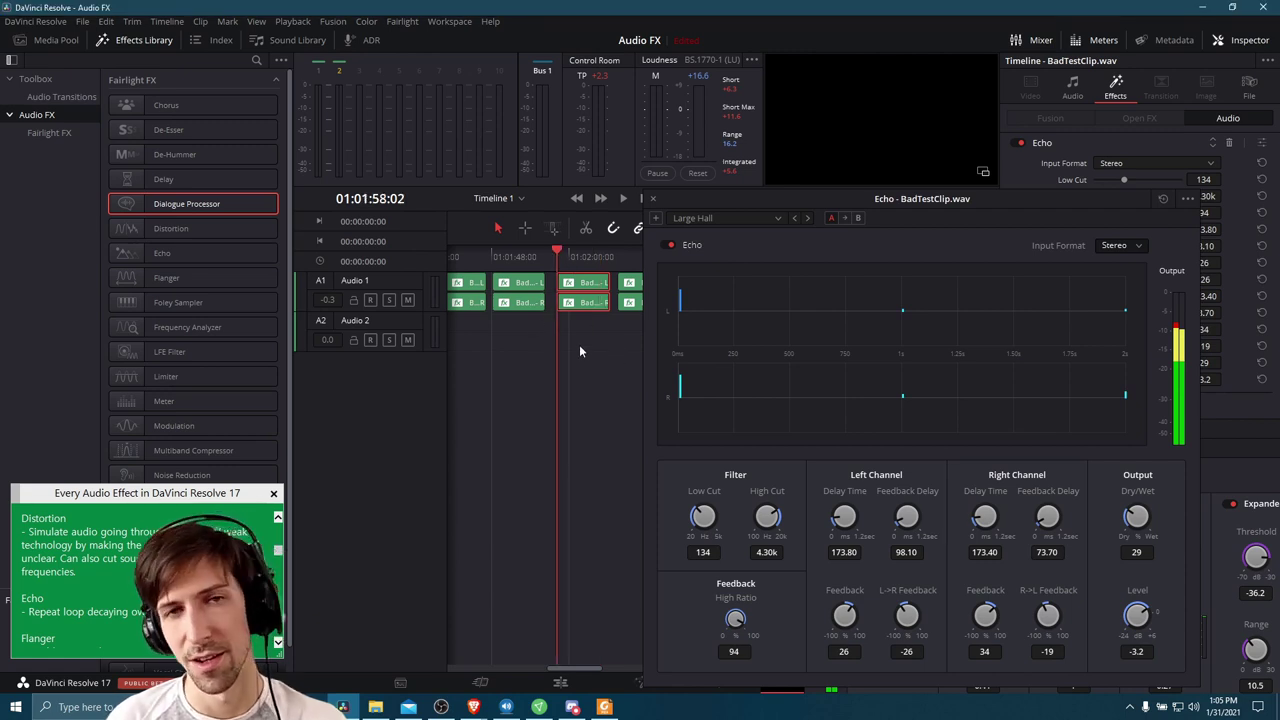
pyautogui.press('space')
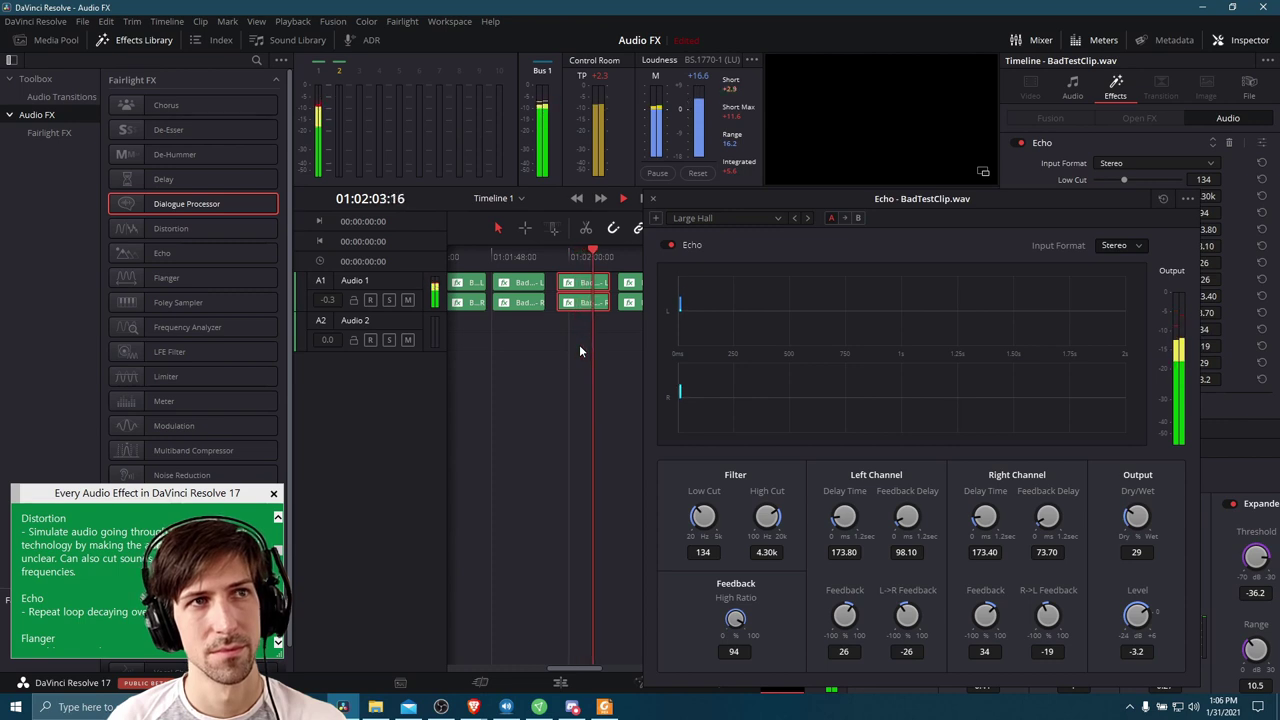
pyautogui.press('space')
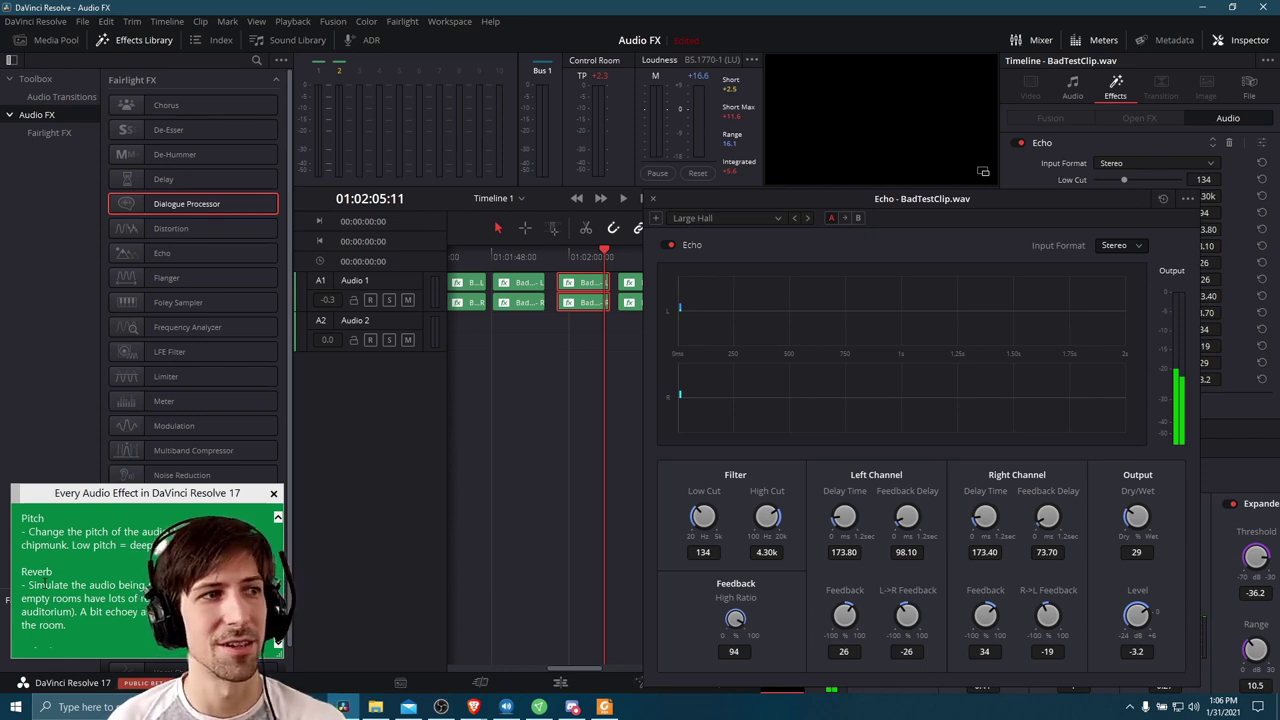
# - Apply the Swirling Close preset to the Echo effect and play the clip from its start
pyautogui.click(741, 220)
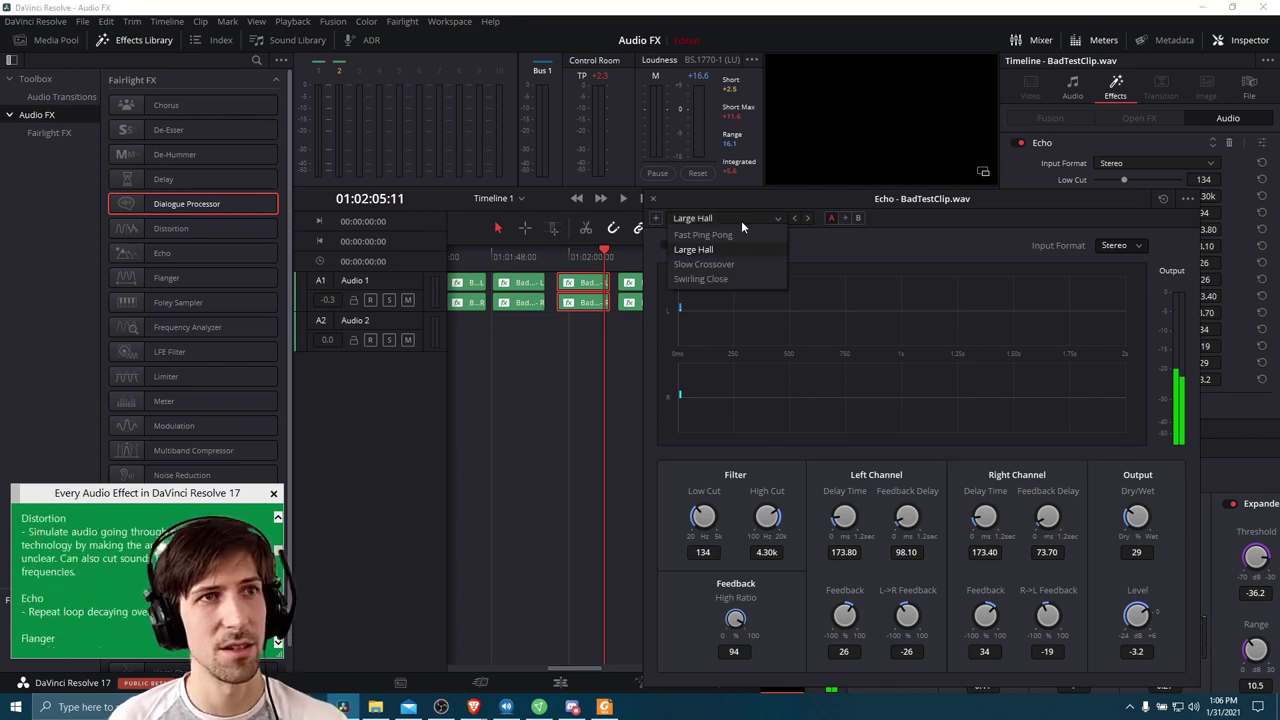
pyautogui.click(748, 278)
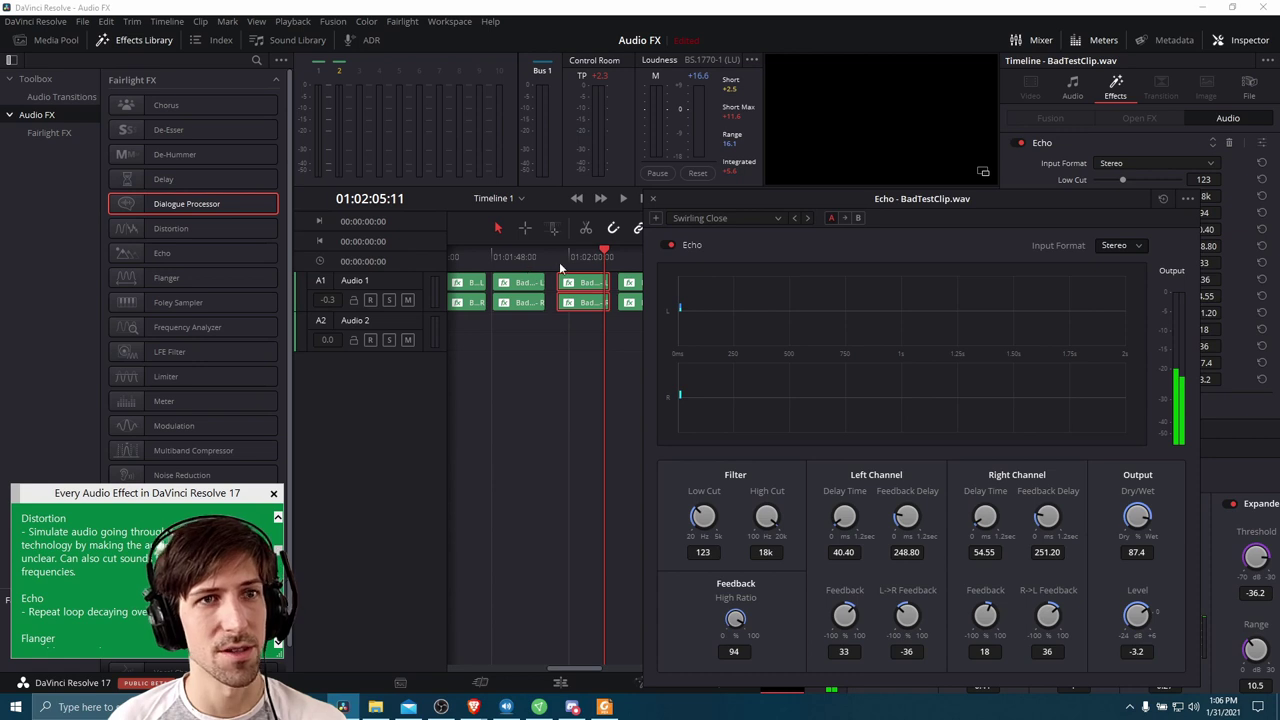
pyautogui.click(559, 262)
pyautogui.press('space')
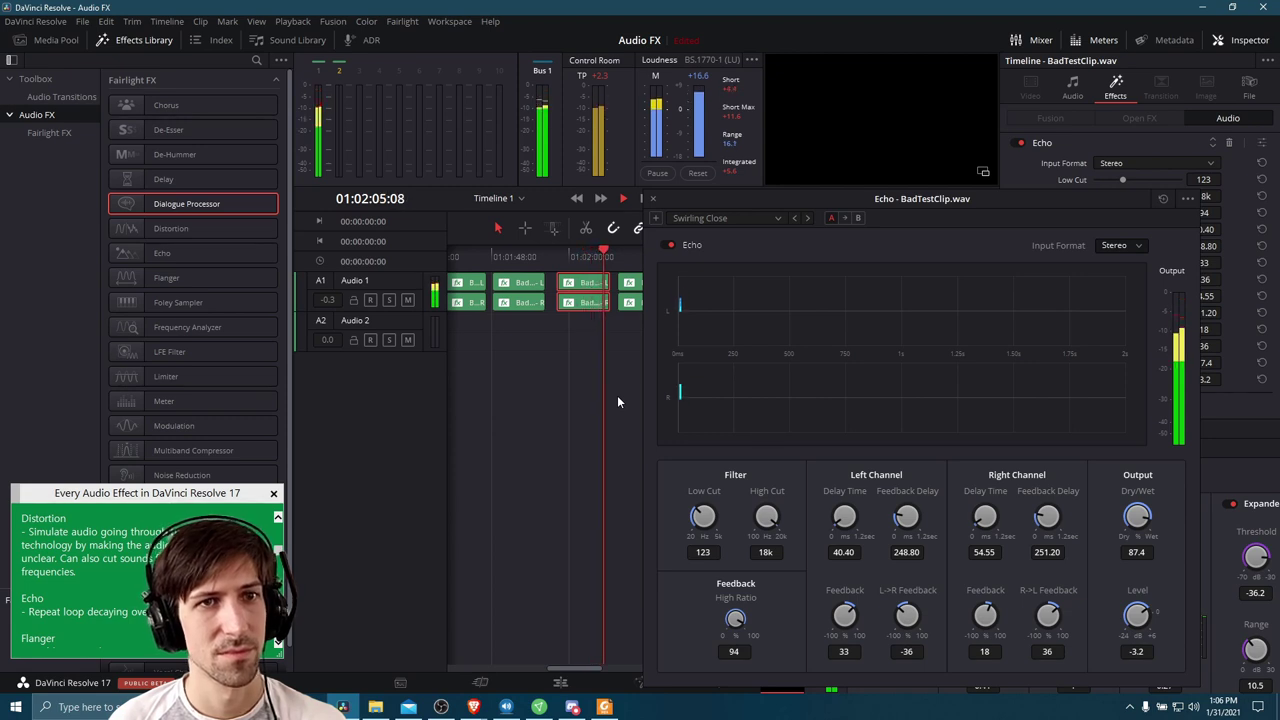
pyautogui.press('space')
# - Move the Echo window away from the effect parameters in the Inspector and close it
pyautogui.moveTo(800, 198); pyautogui.dragTo(615, 150)
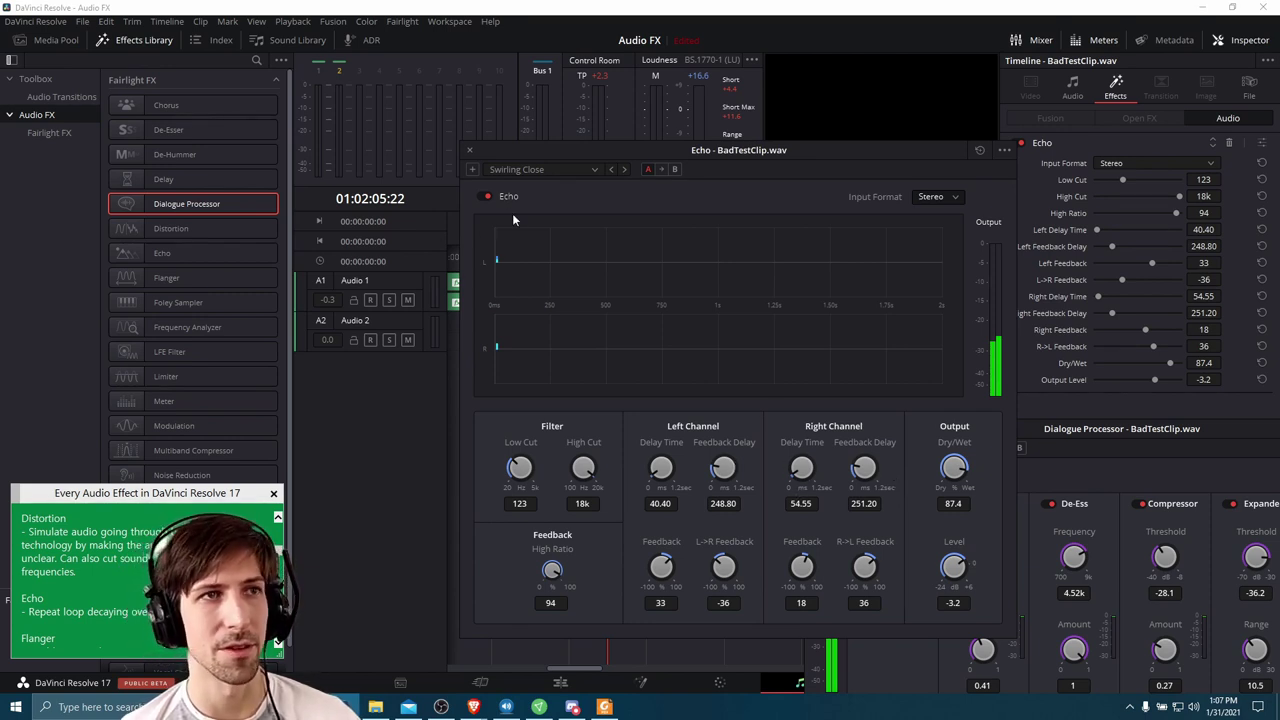
pyautogui.moveTo(516, 148); pyautogui.dragTo(412, 151)
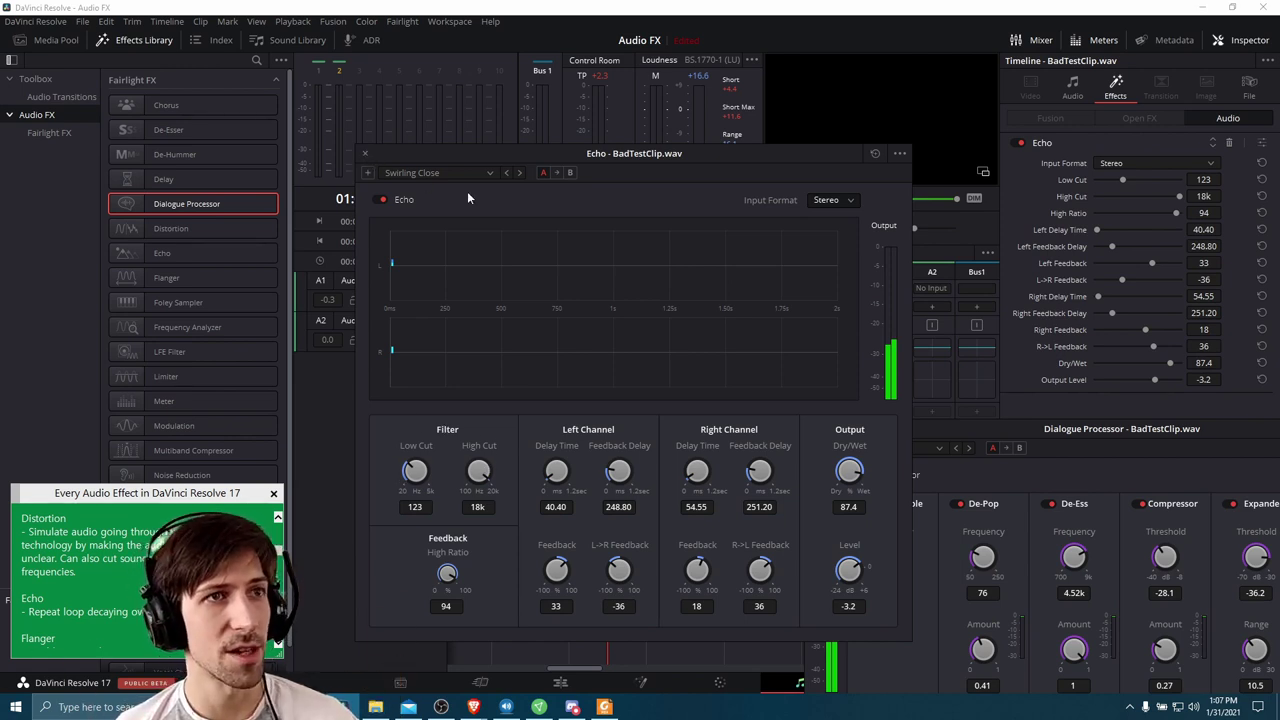
pyautogui.click(366, 153)
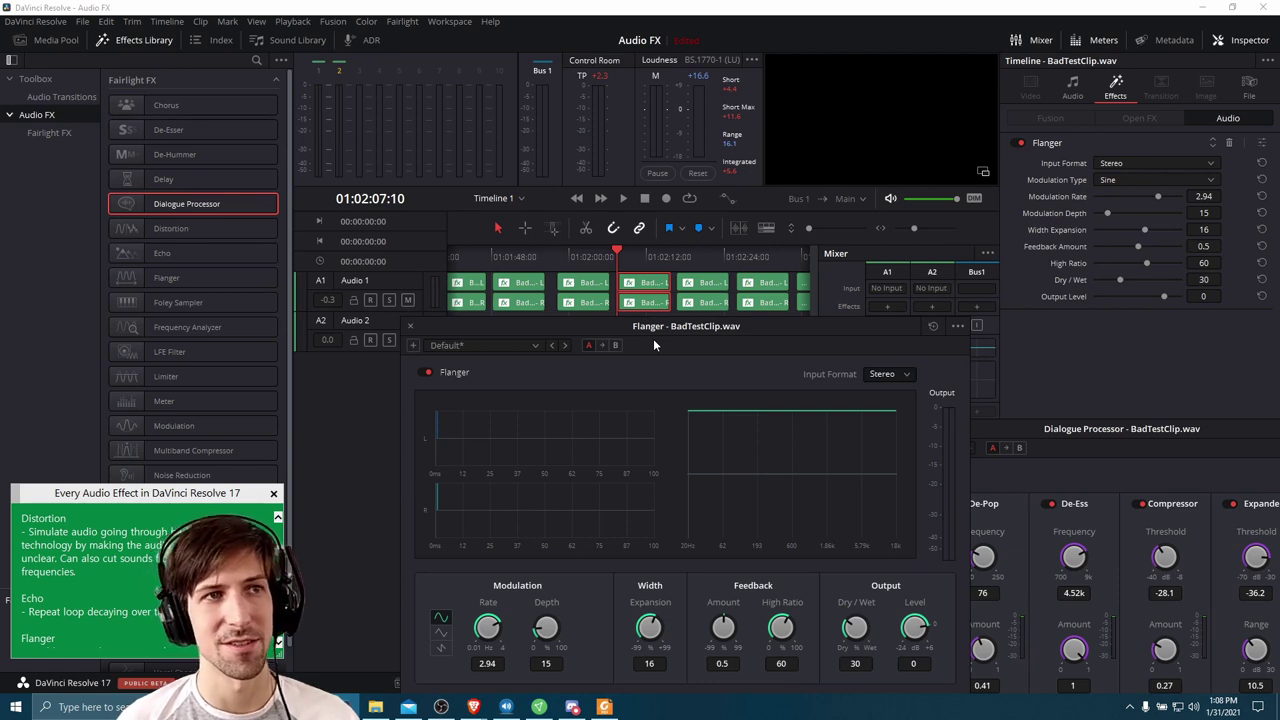
# - Play the next BadTestClip.wav clip with the default Flanger settings and glance at the Flanger presets
pyautogui.press('space')
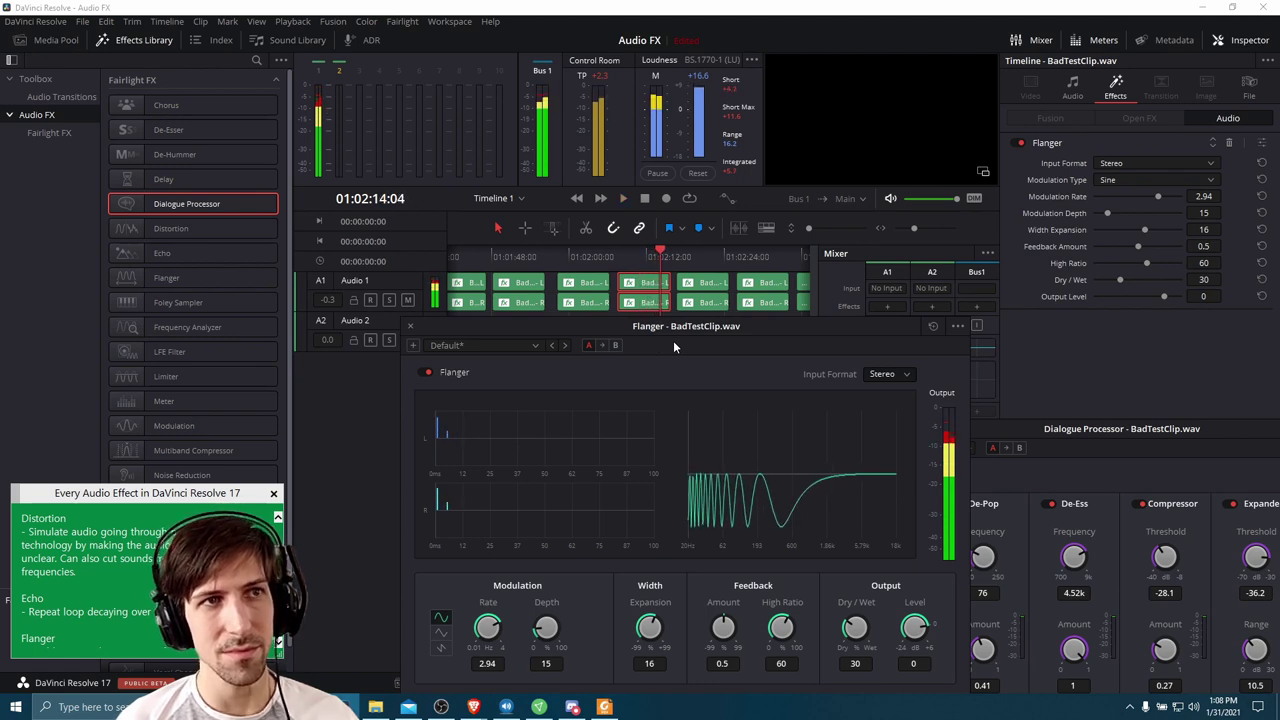
pyautogui.press('space')
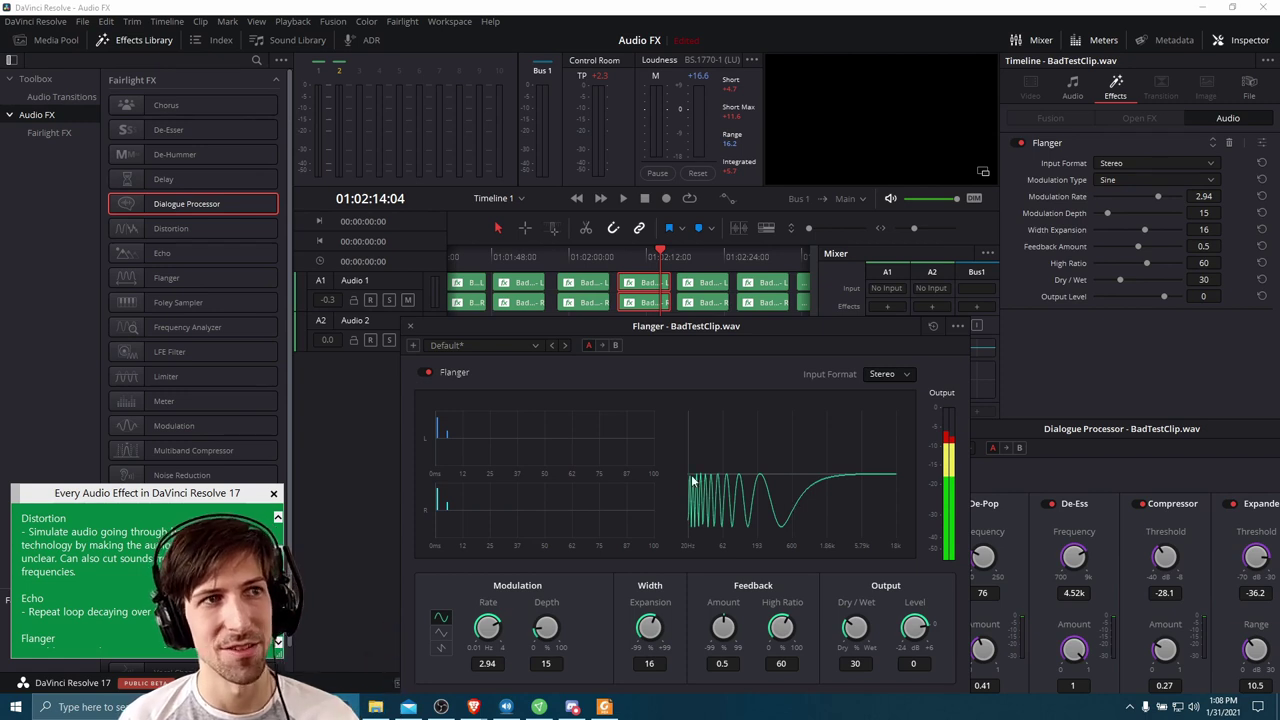
pyautogui.click(472, 347)
pyautogui.click(493, 348)
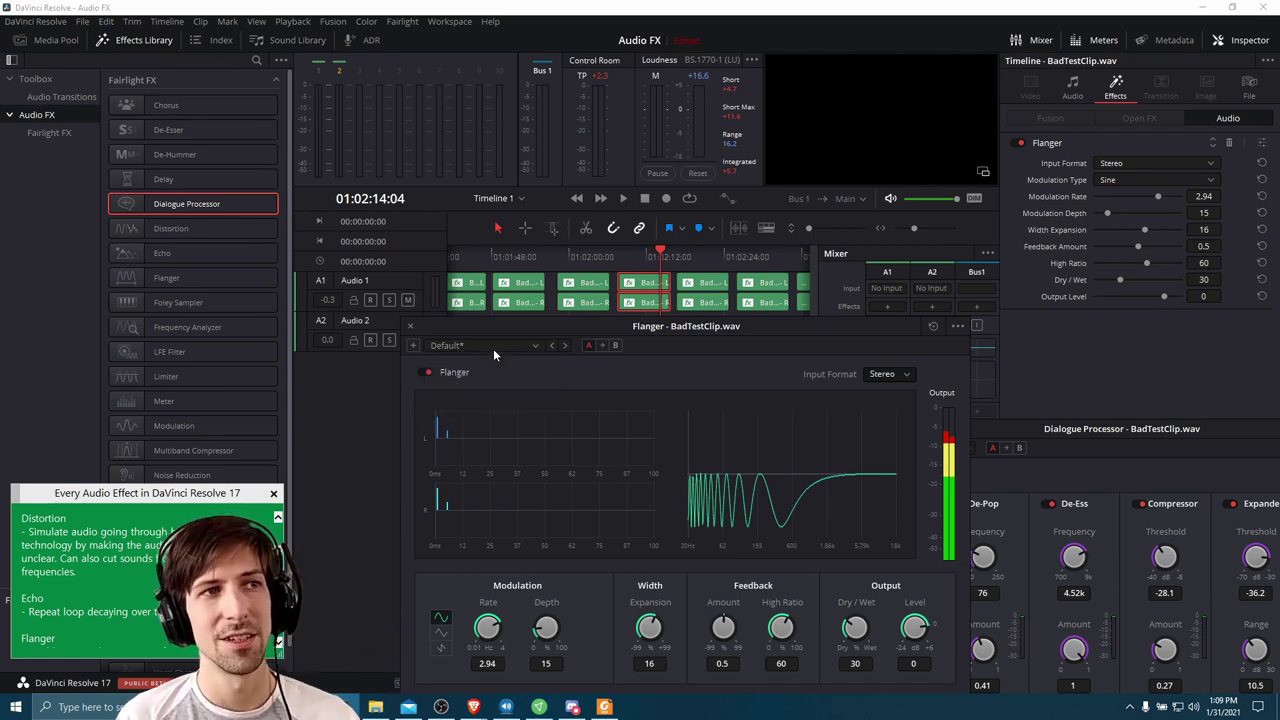
# - Apply the Robo Voice preset to the Flanger effect and play the clip from its start
pyautogui.click(474, 344)
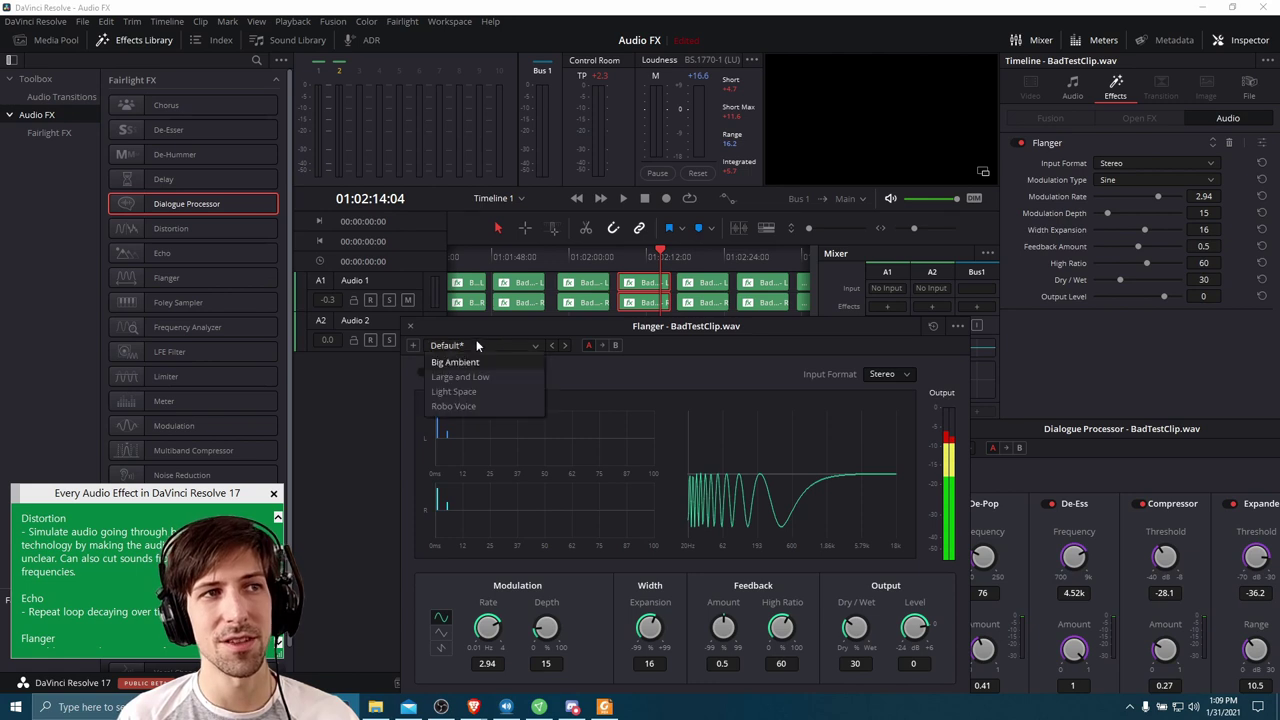
pyautogui.click(488, 406)
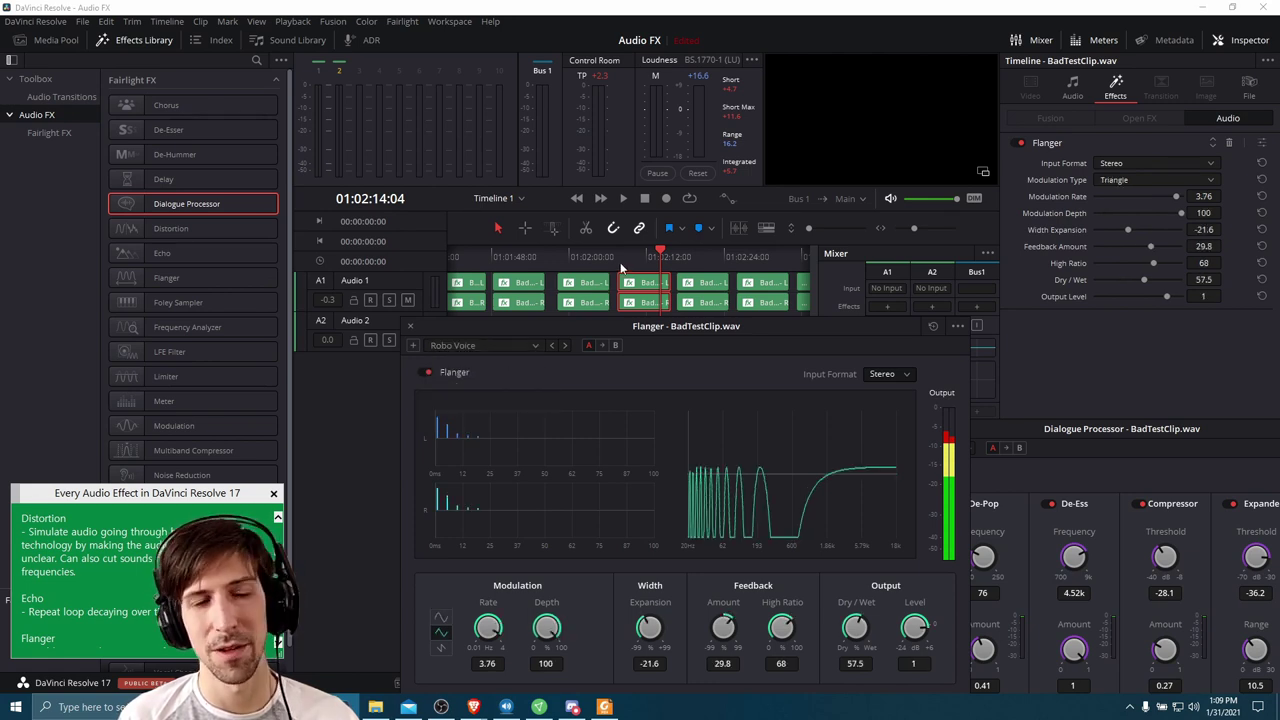
pyautogui.click(620, 258)
pyautogui.press('space')
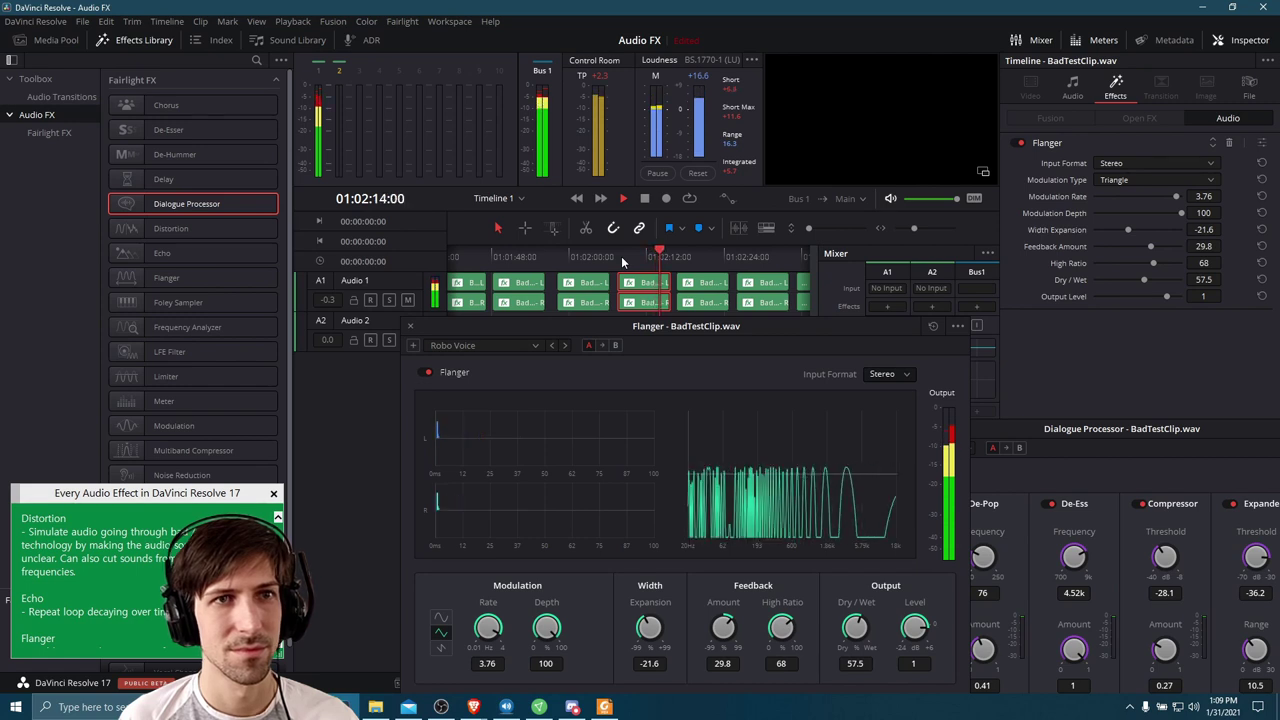
pyautogui.press('space')
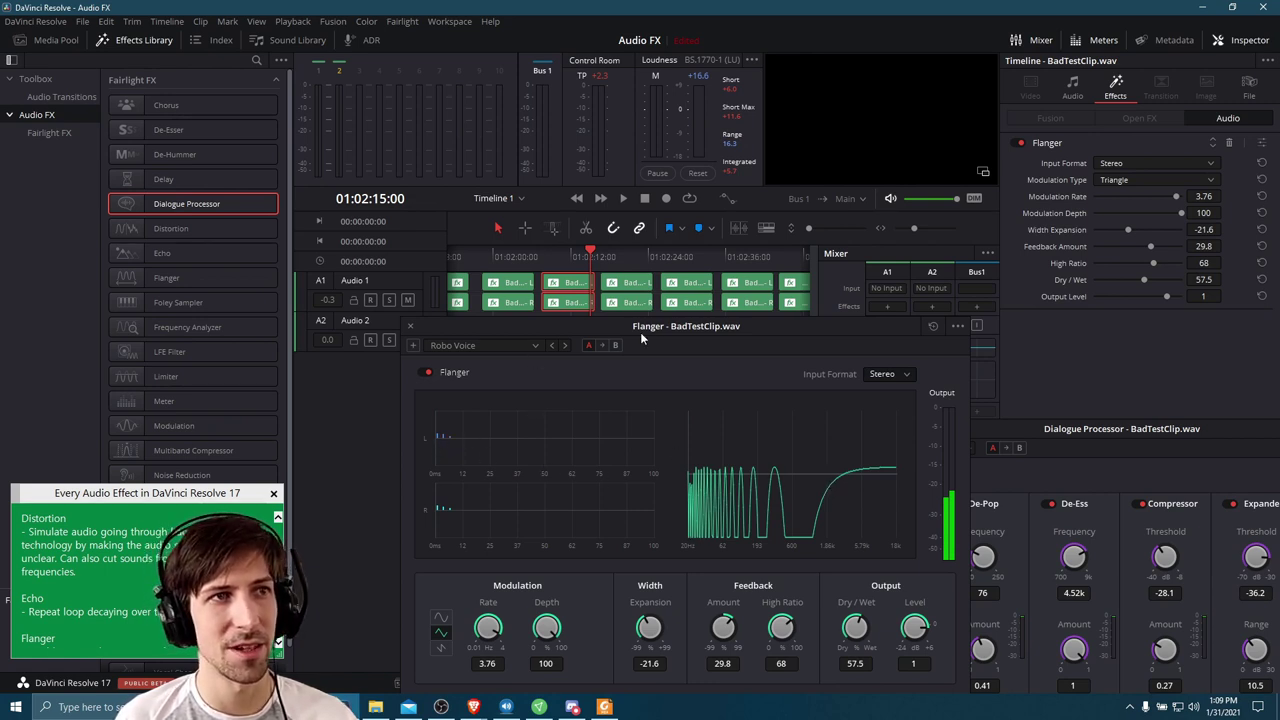
# - Reposition the Flanger window and the Foley Sampler window of the following BadTestClip.wav clip
pyautogui.moveTo(660, 326); pyautogui.dragTo(598, 315)
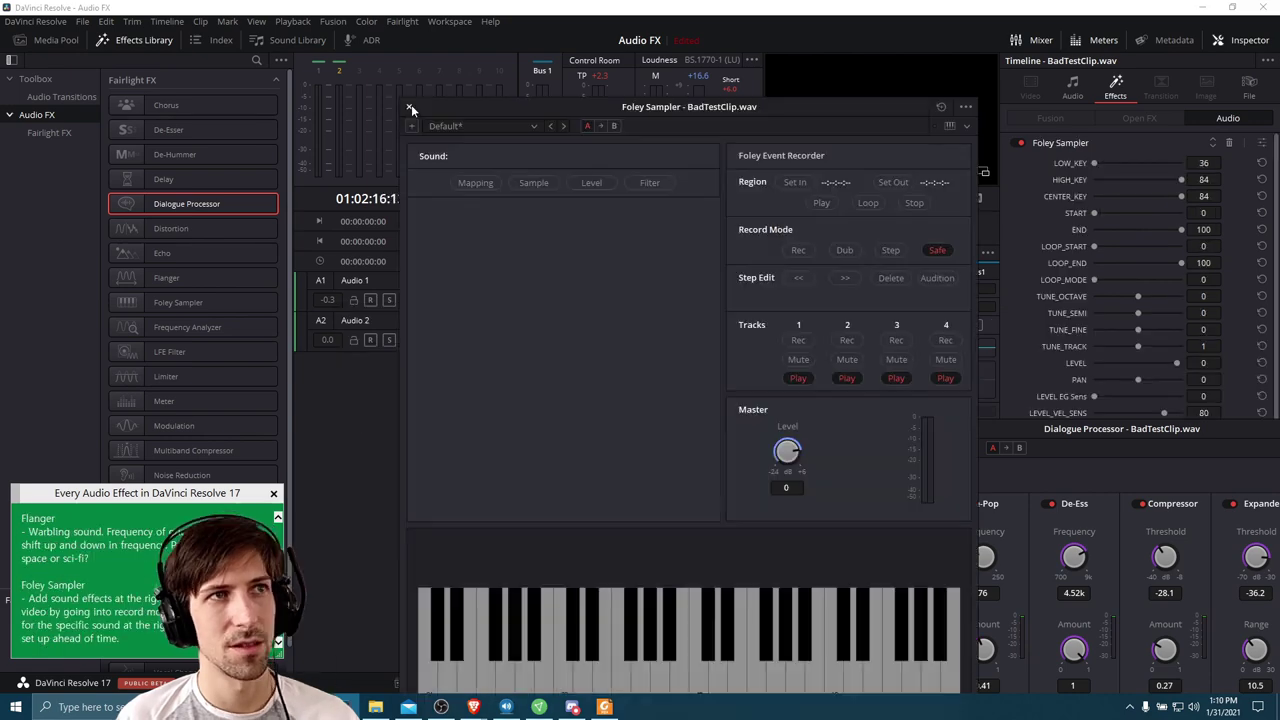
pyautogui.moveTo(449, 103); pyautogui.dragTo(468, 73)
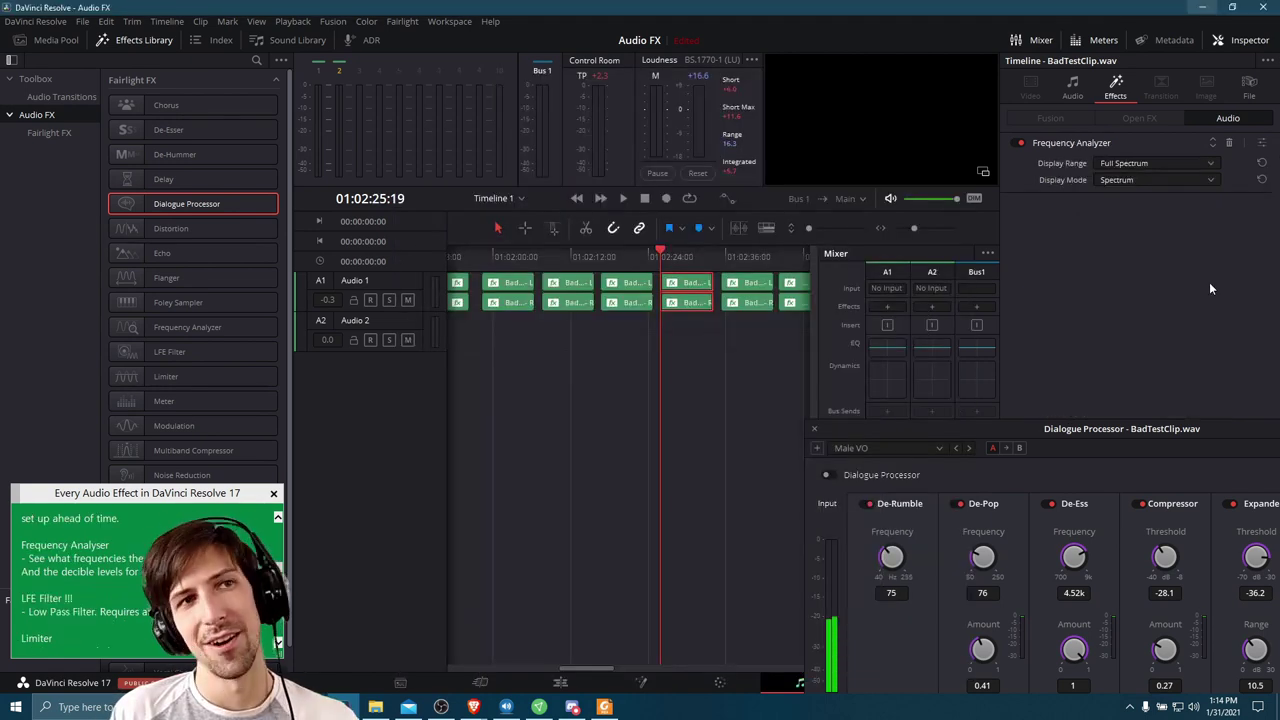
# - Open the Frequency Analyzer window beneath the timeline clips and try its Low Frequency, Mid Range and High Frequency modes
pyautogui.click(1261, 144)
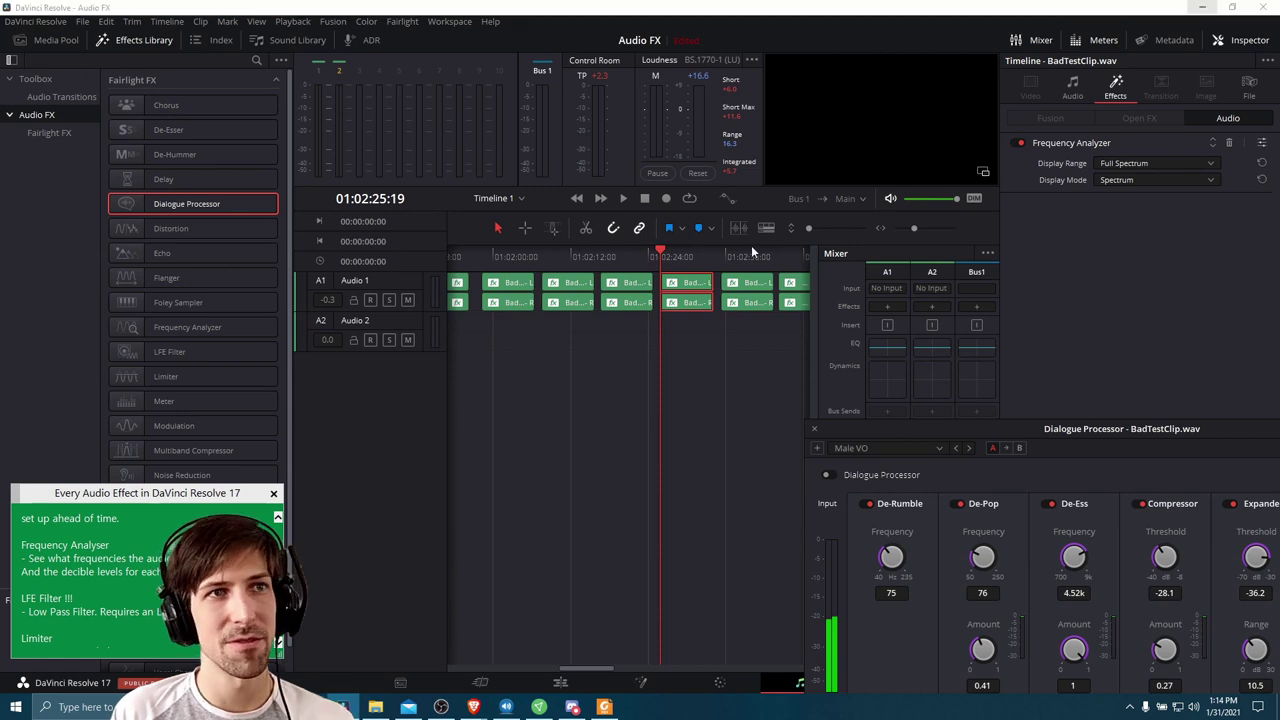
pyautogui.moveTo(720, 226); pyautogui.dragTo(727, 386)
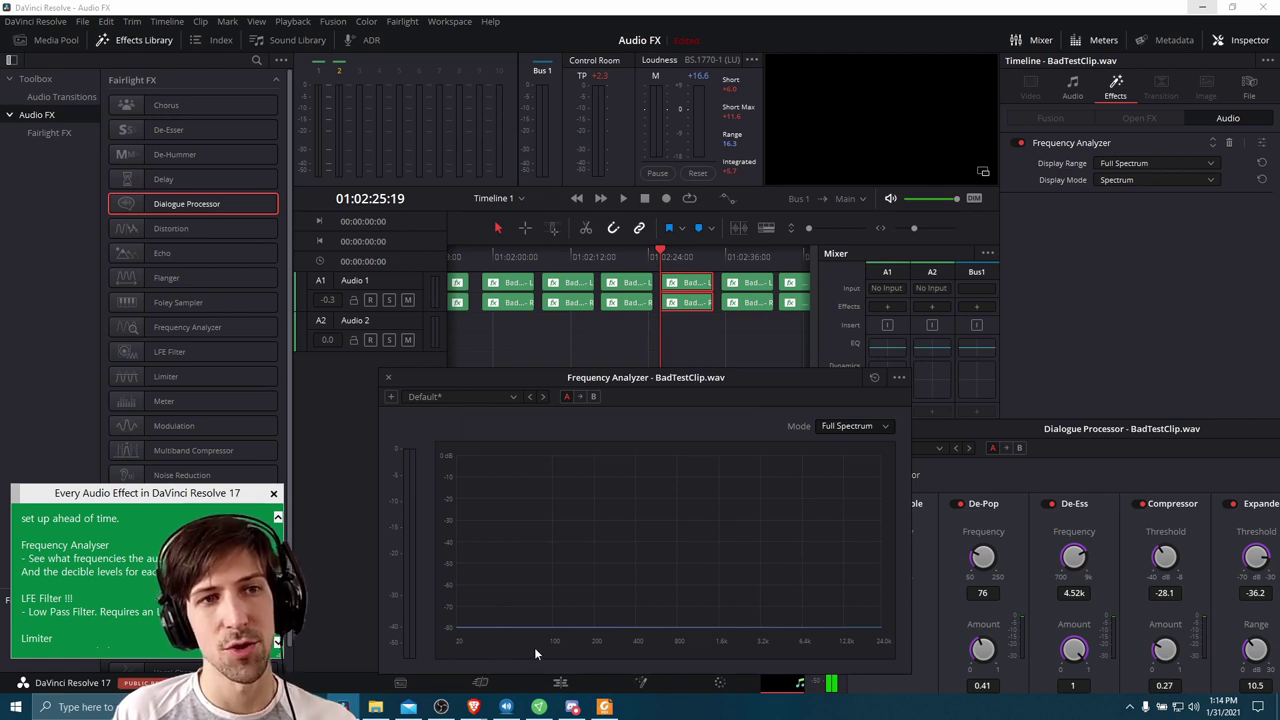
pyautogui.click(851, 424)
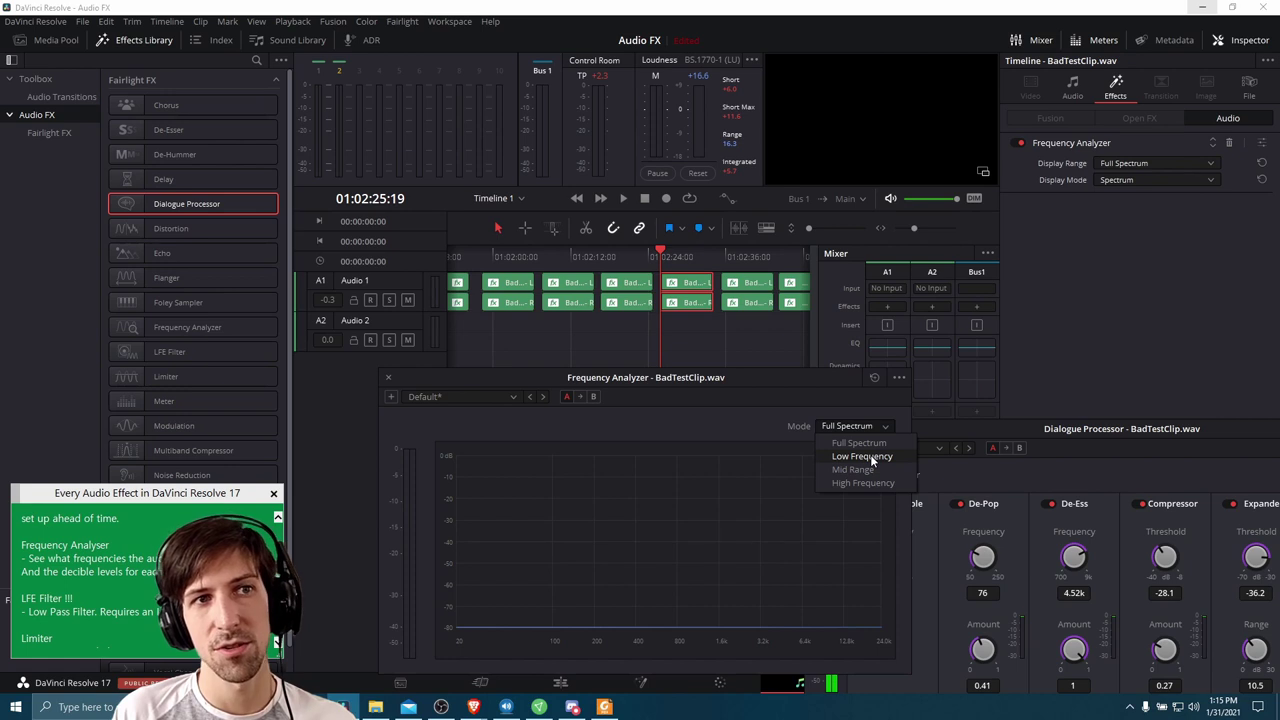
pyautogui.click(870, 454)
pyautogui.click(875, 429)
pyautogui.click(863, 470)
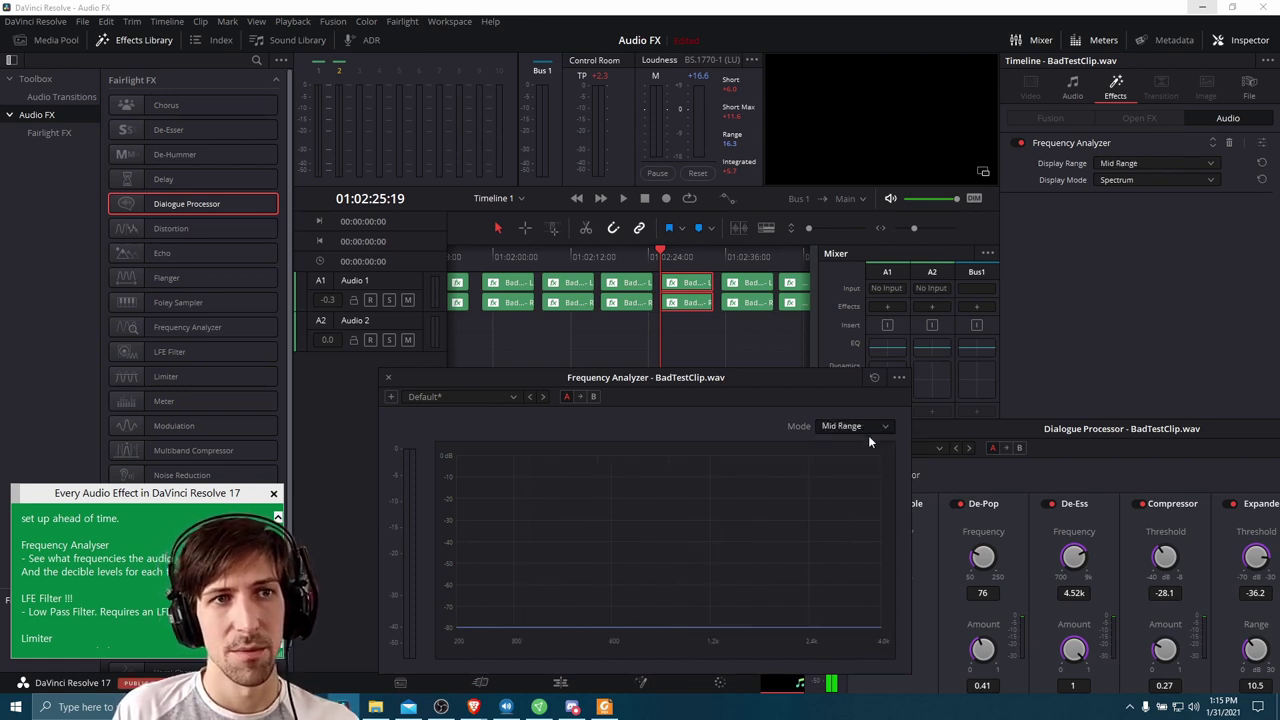
pyautogui.click(868, 428)
pyautogui.click(876, 484)
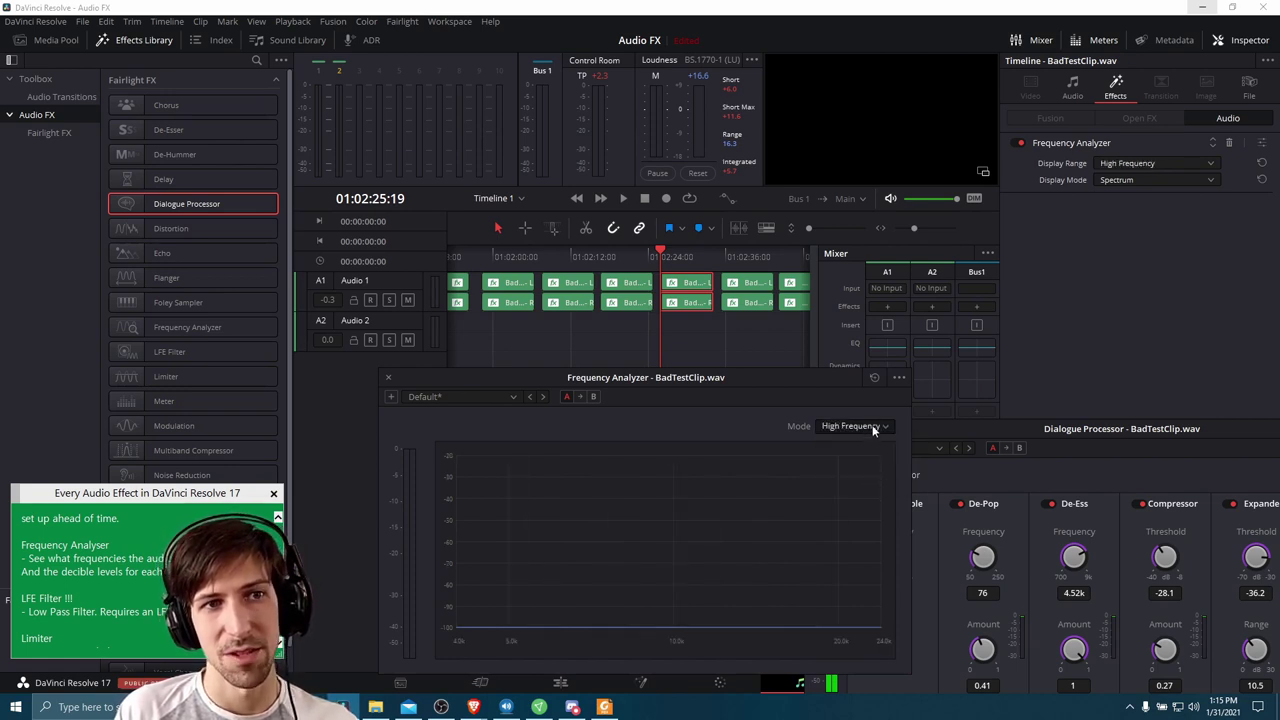
# - Return the Frequency Analyzer to Full Spectrum mode and play the BadTestClip.wav clip to examine its frequency levels
pyautogui.click(874, 428)
pyautogui.click(874, 442)
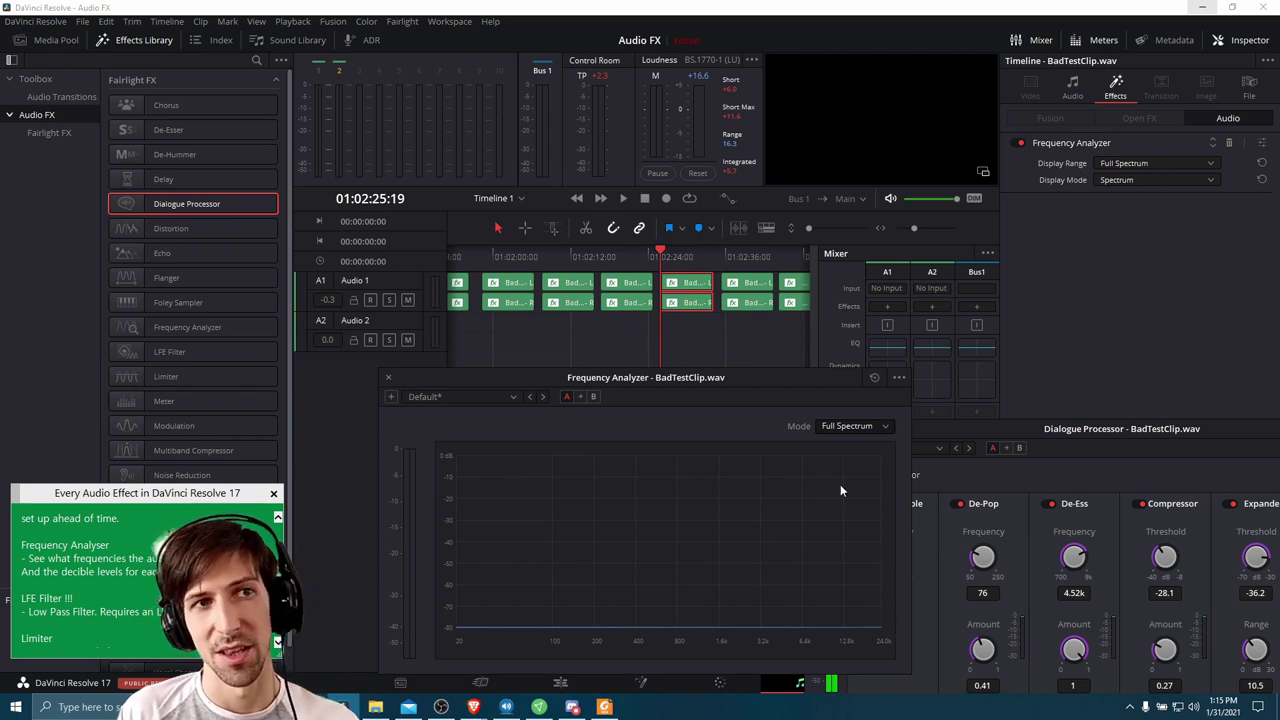
pyautogui.press('space')
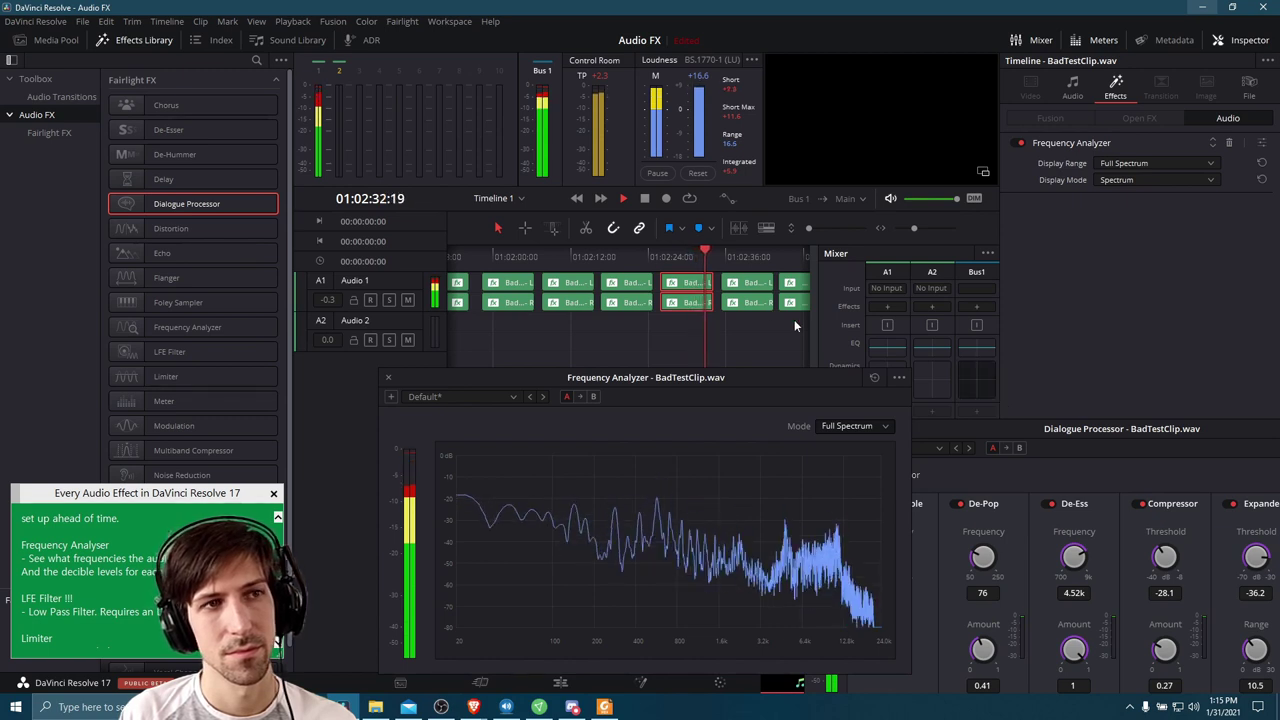
pyautogui.press('space')
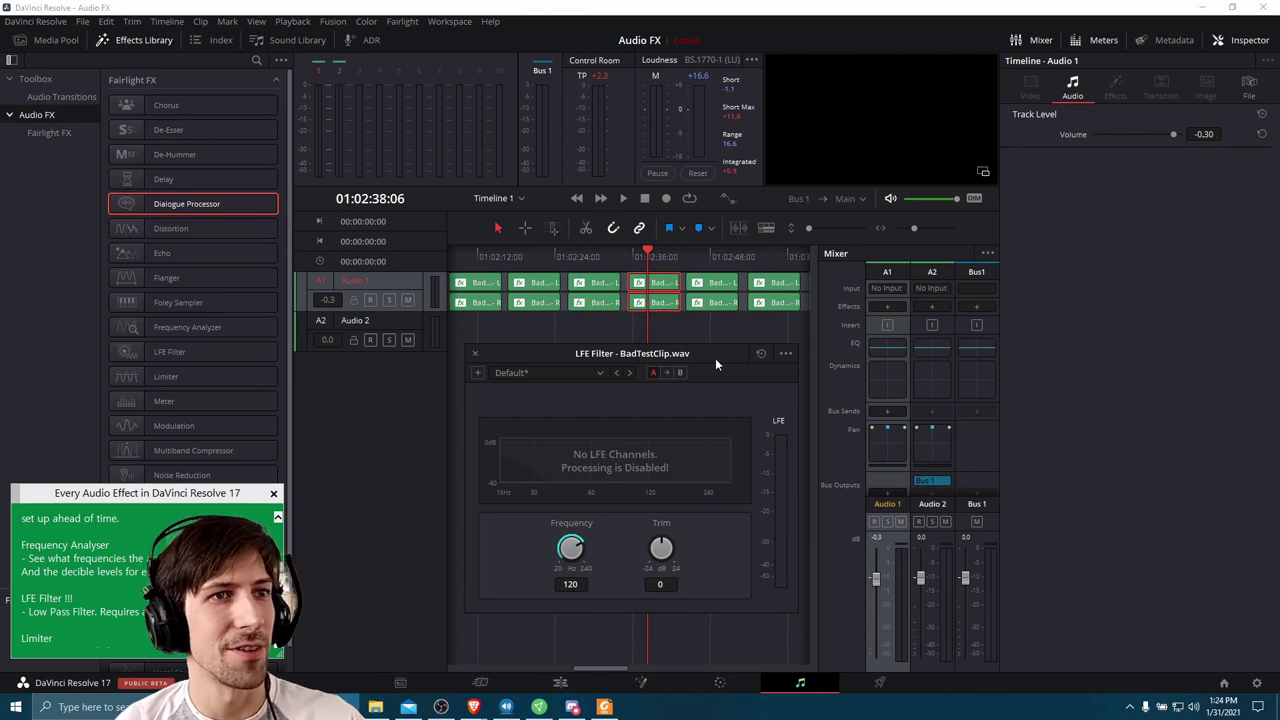
# - Reposition the LFE Filter window of the BadTestClip.wav clip below the timeline tracks
pyautogui.moveTo(715, 362); pyautogui.dragTo(685, 385)
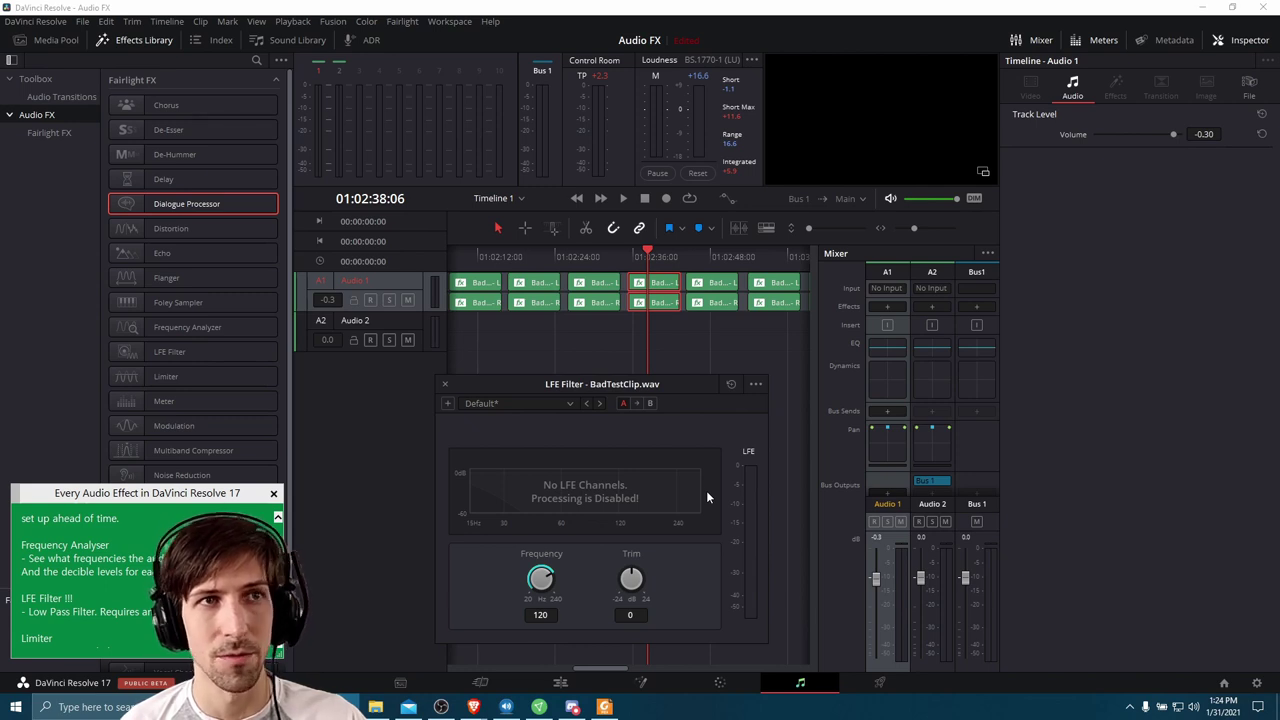
pyautogui.moveTo(558, 385); pyautogui.dragTo(553, 398)
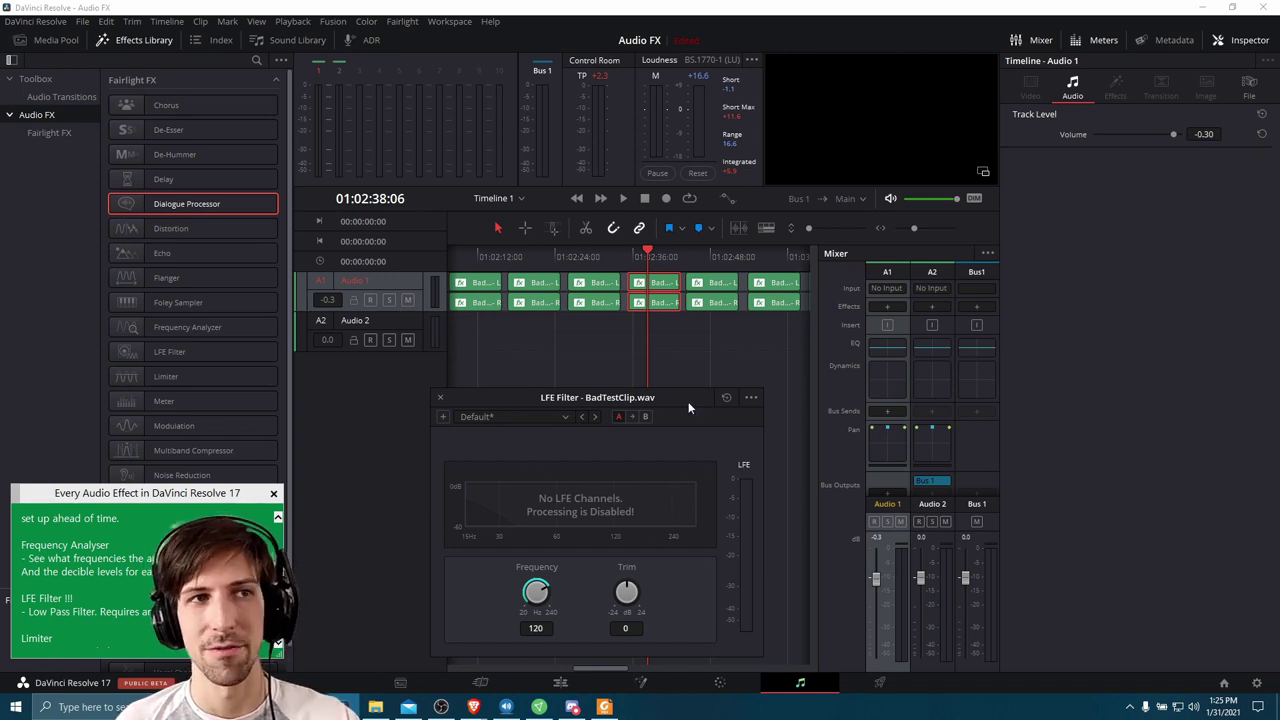
pyautogui.moveTo(688, 399); pyautogui.dragTo(694, 389)
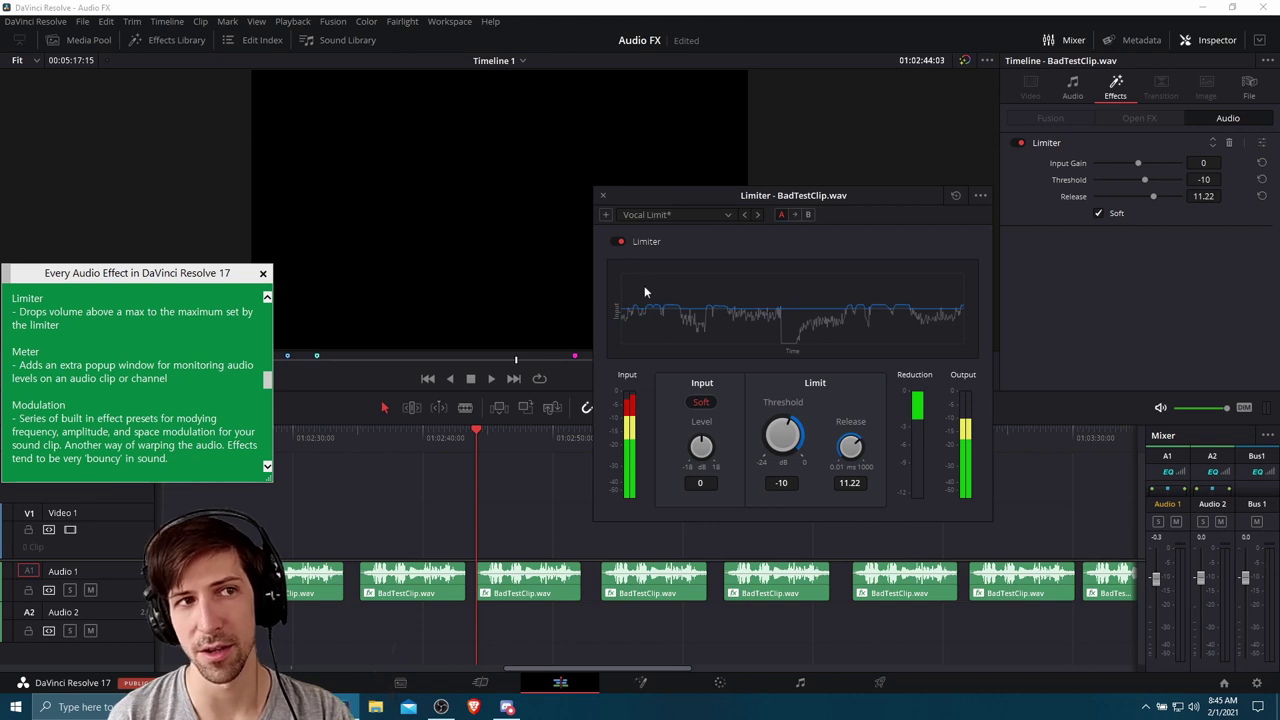
# - Lower the Limiter threshold to -15.6 dB and compare the BadTestClip.wav playback before and after the change
pyautogui.press('space')
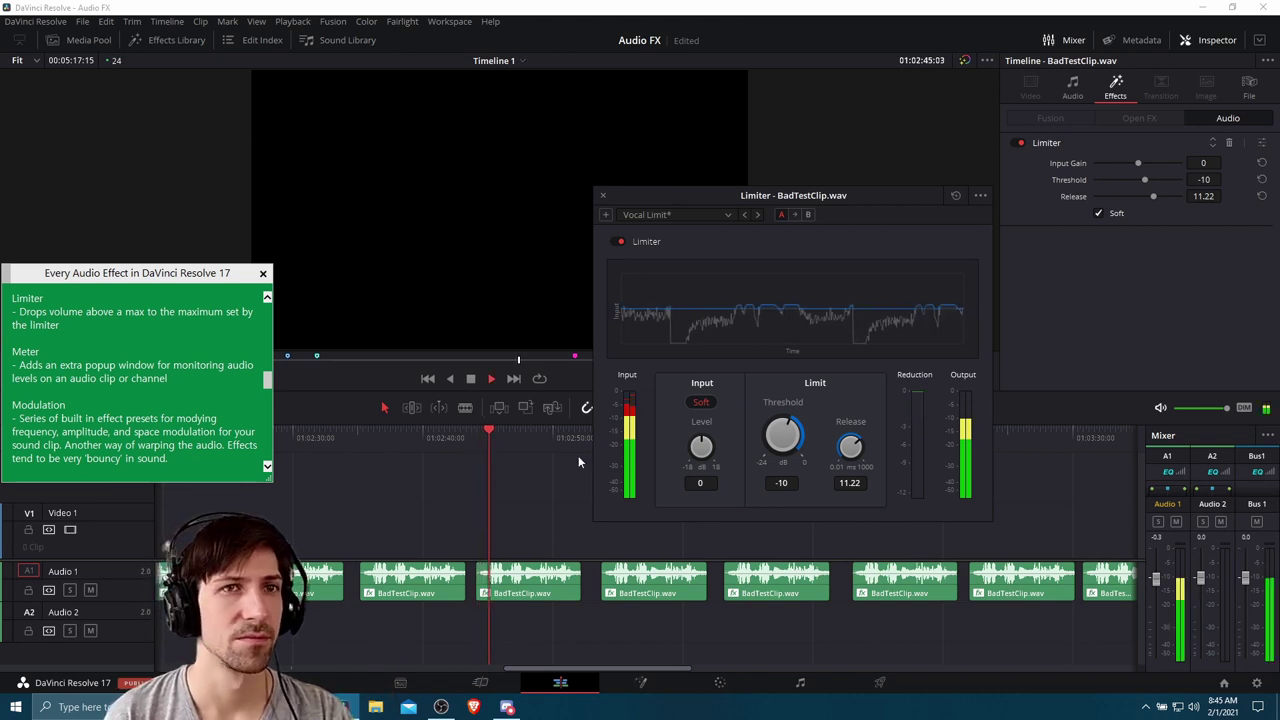
pyautogui.press('space')
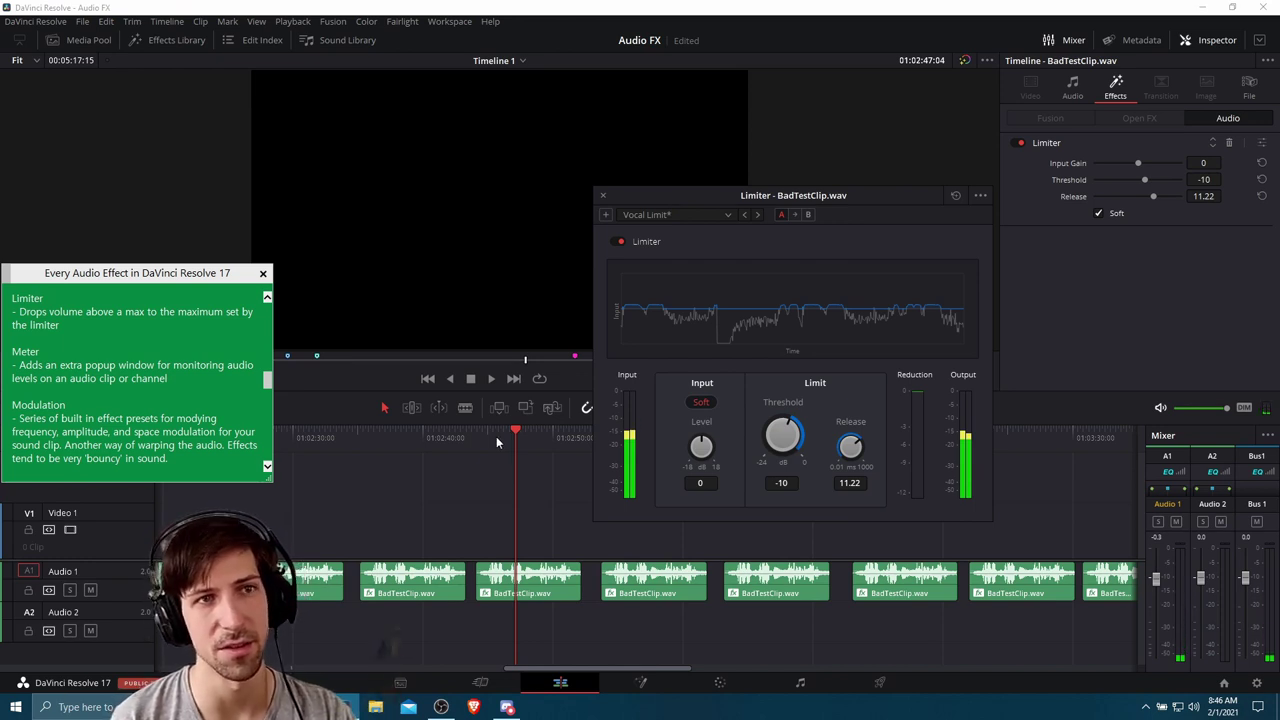
pyautogui.moveTo(788, 430)
pyautogui.mouseDown()
pyautogui.moveTo(758, 417)
pyautogui.moveTo(772, 425)
pyautogui.mouseUp()
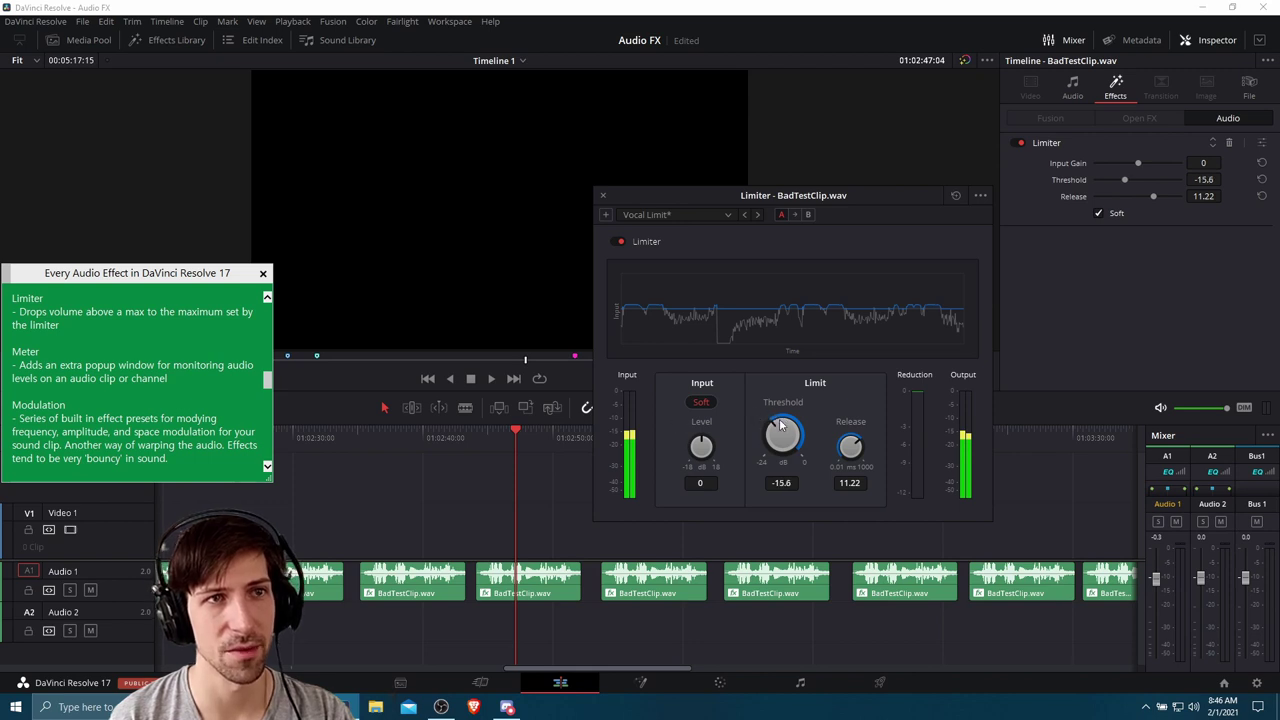
pyautogui.click(484, 440)
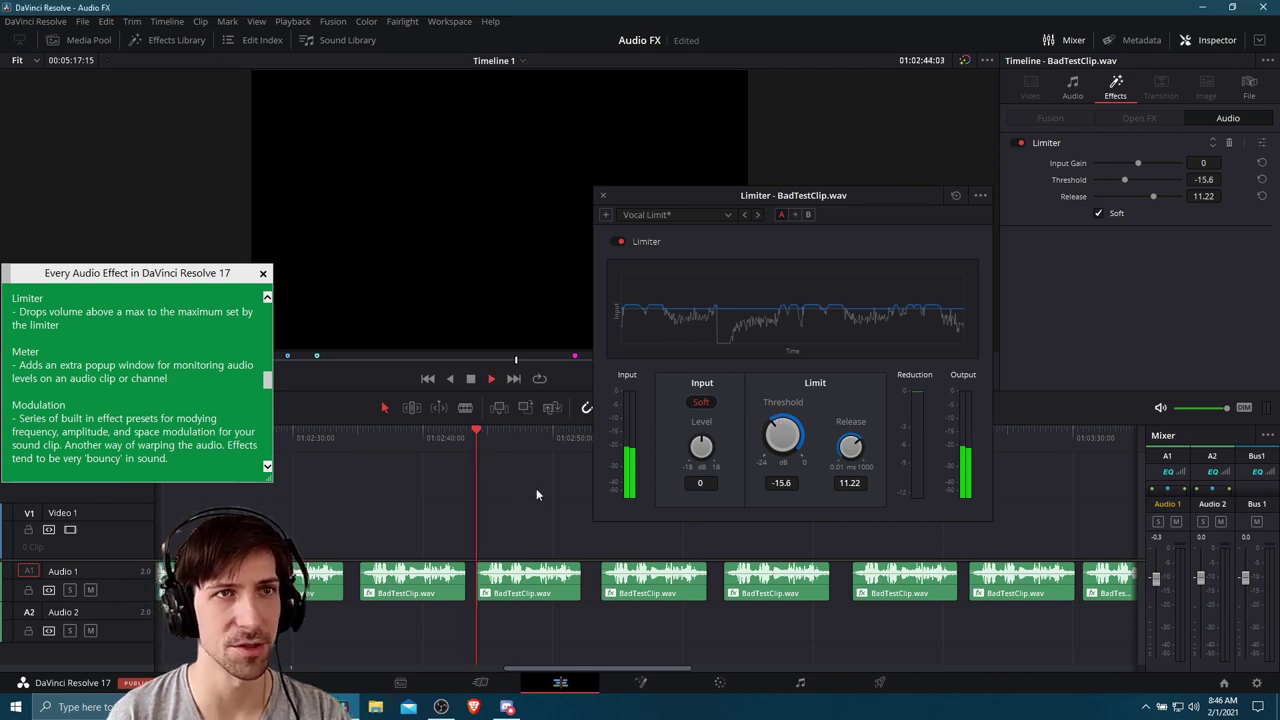
pyautogui.press('space')
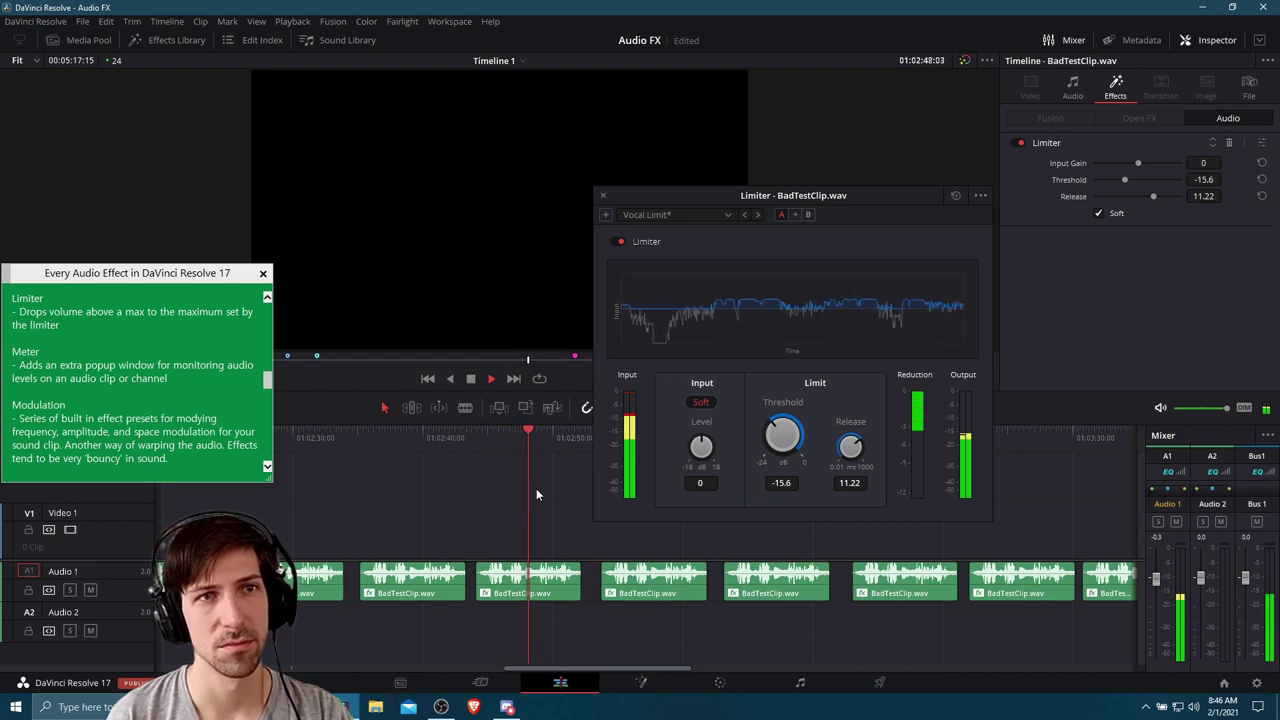
pyautogui.press('space')
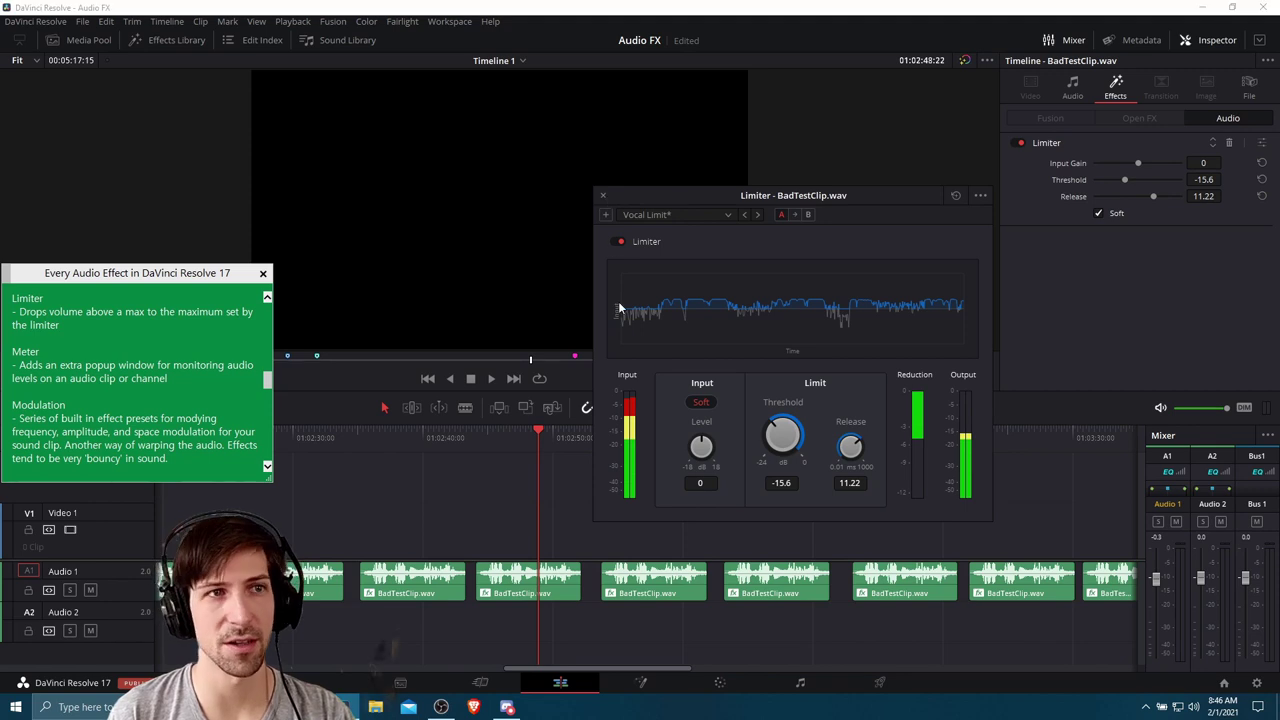
# - Close the Limiter window, then open and reposition the Meter effect window of the next BadTestClip.wav clip
pyautogui.click(603, 195)
pyautogui.click(606, 440)
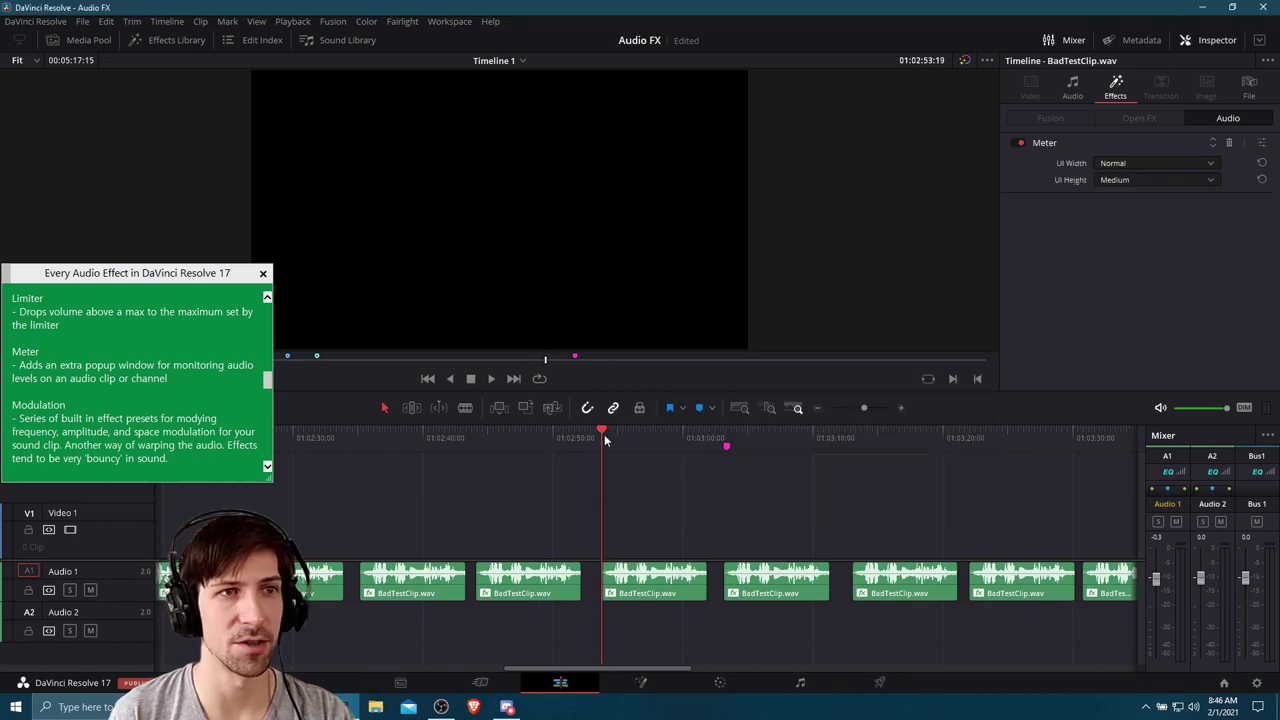
pyautogui.click(672, 569)
pyautogui.click(1262, 142)
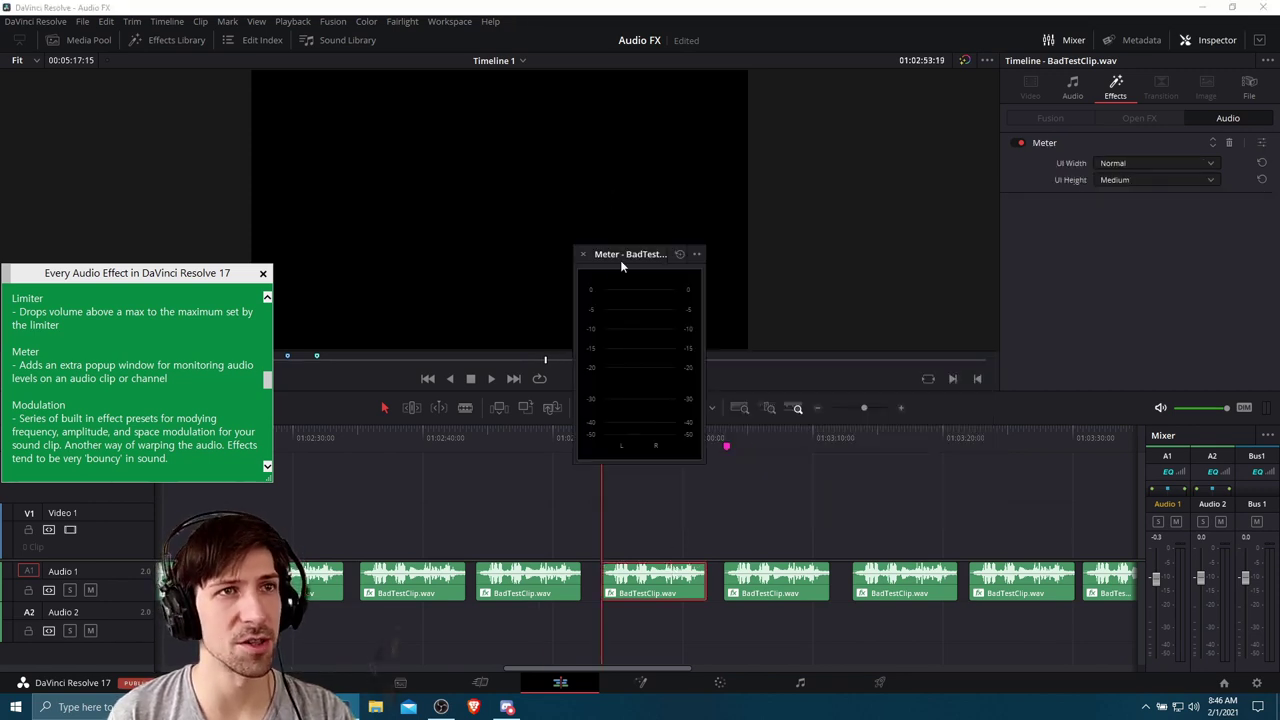
pyautogui.moveTo(621, 265); pyautogui.dragTo(504, 298)
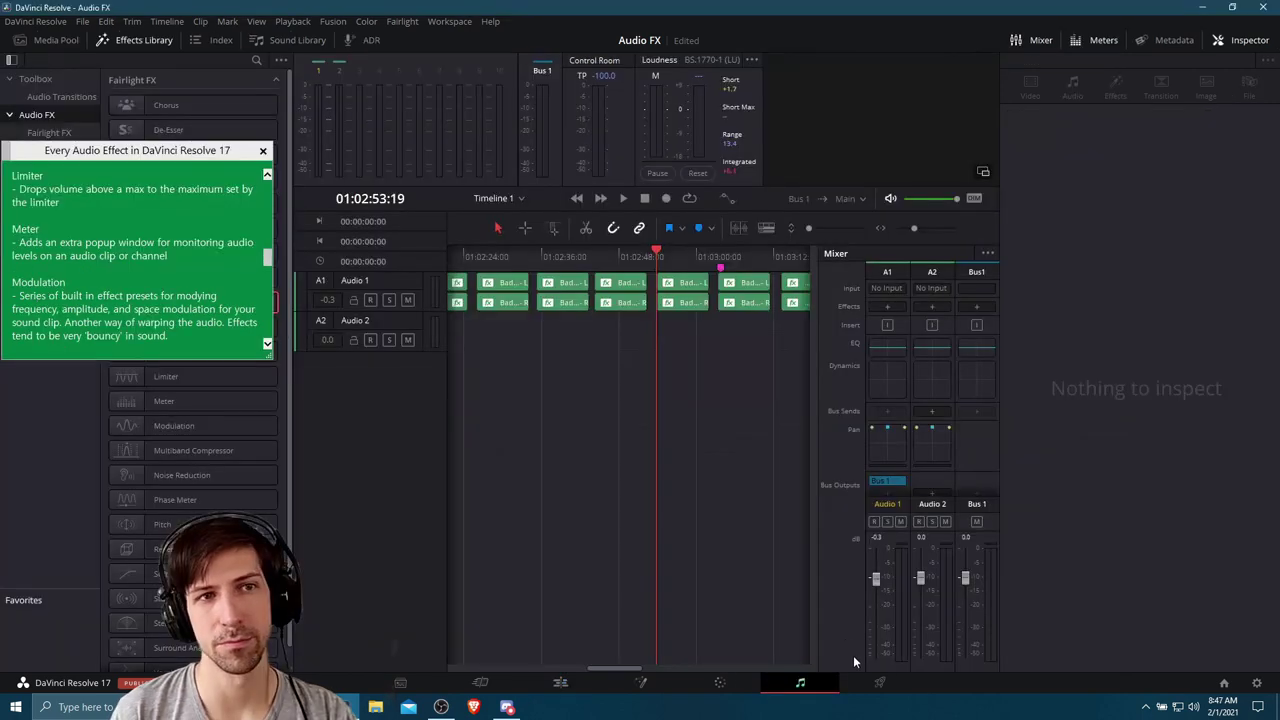
# - On the Fairlight page, briefly play the clip with the Meter effect and place its Meter window below the track headers
pyautogui.click(800, 682)
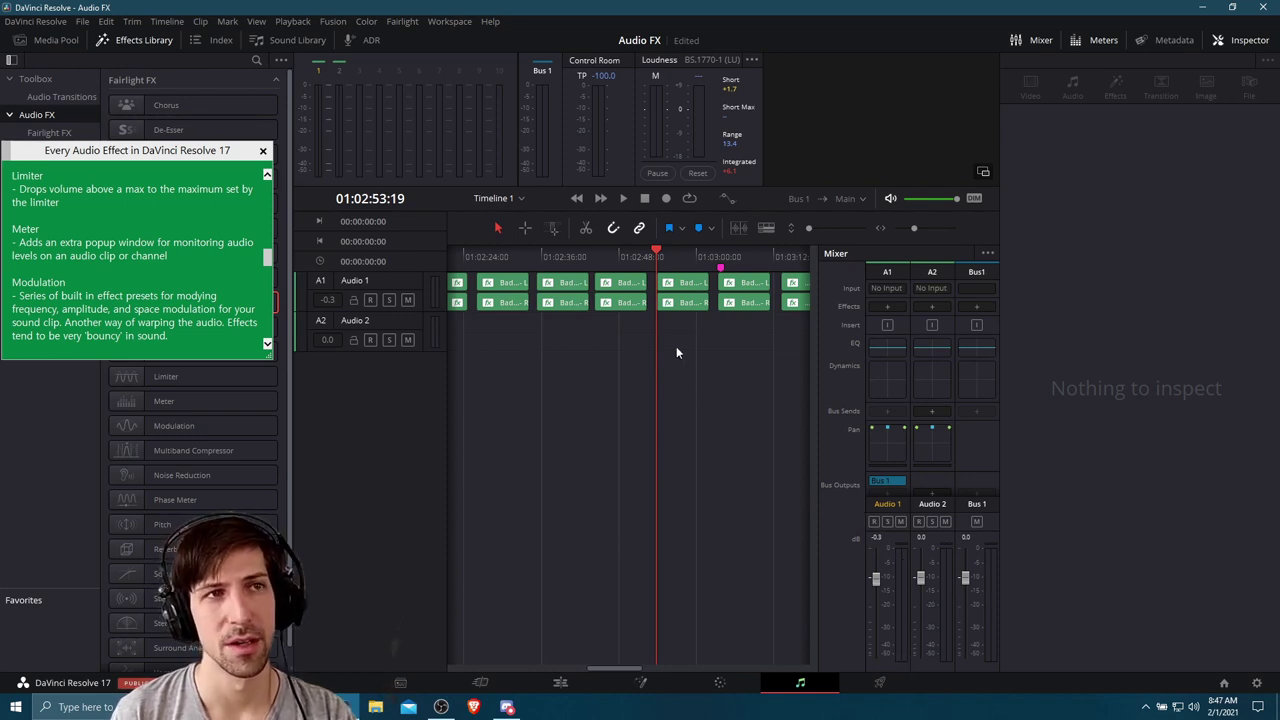
pyautogui.press('space')
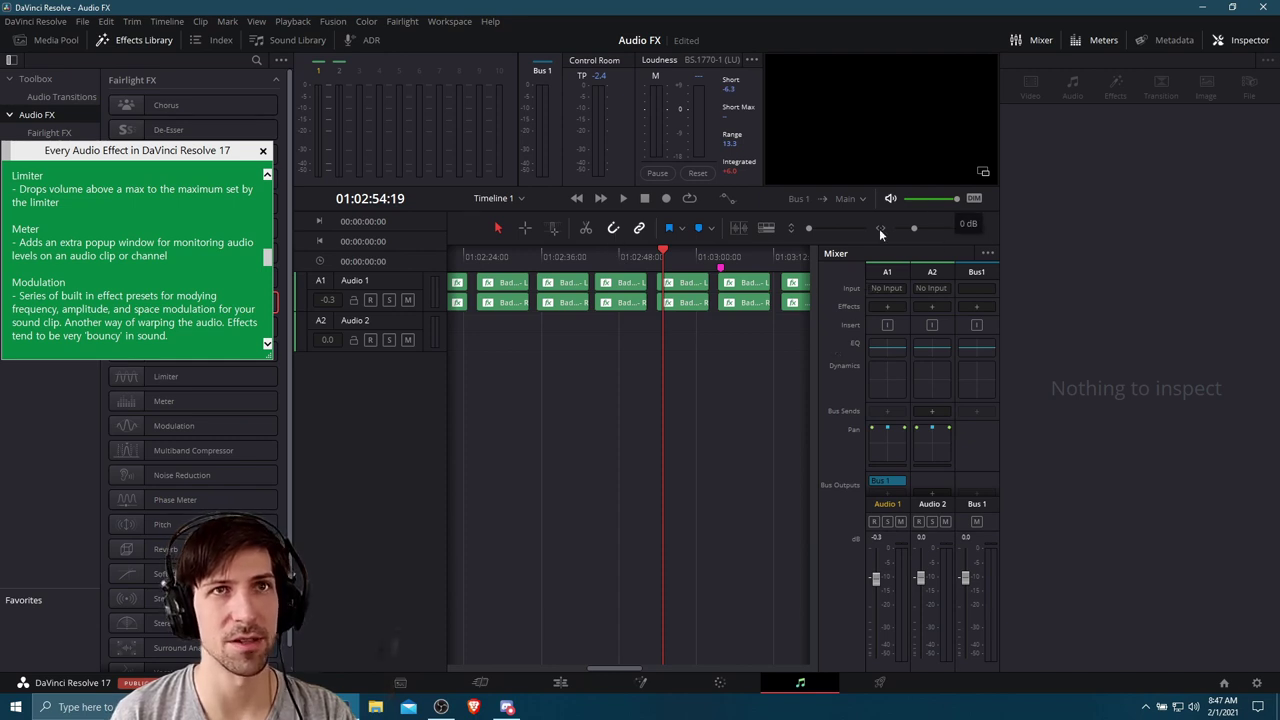
pyautogui.click(685, 292)
pyautogui.click(1239, 146)
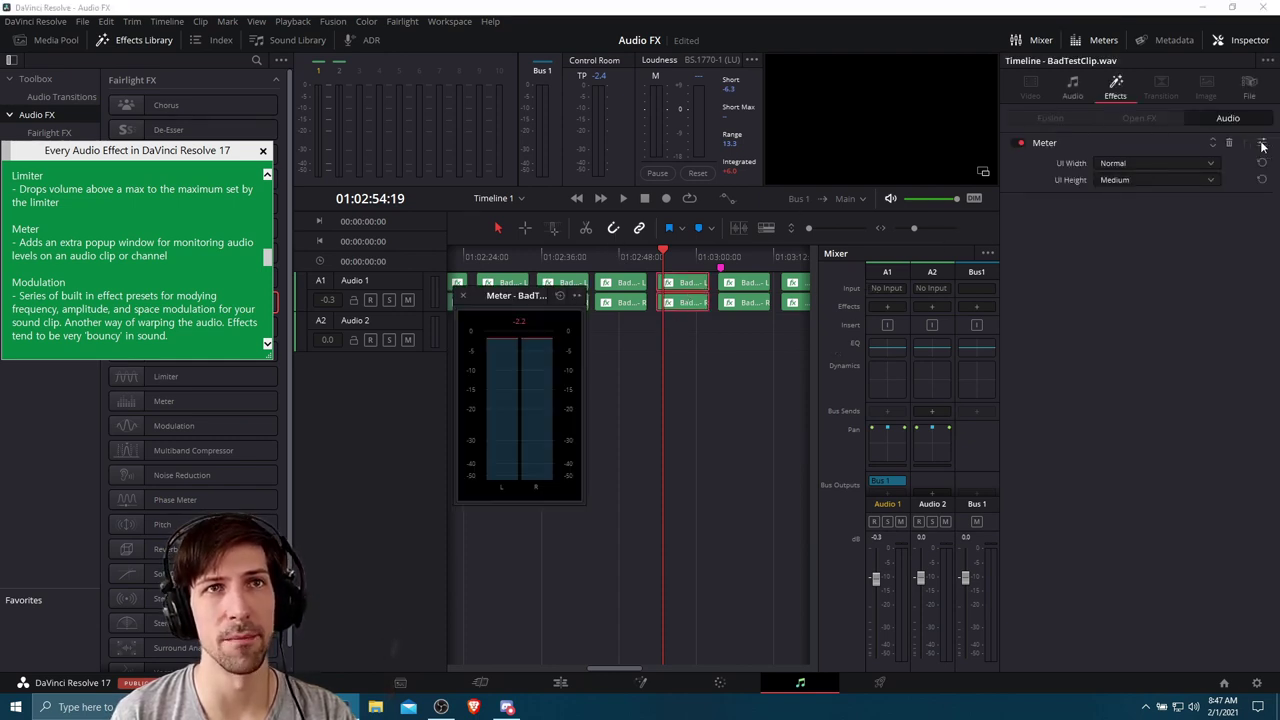
pyautogui.moveTo(516, 300); pyautogui.dragTo(358, 393)
# - Review the Meter window's options, including the Large height setting, and reposition the window below the track headers
pyautogui.click(430, 393)
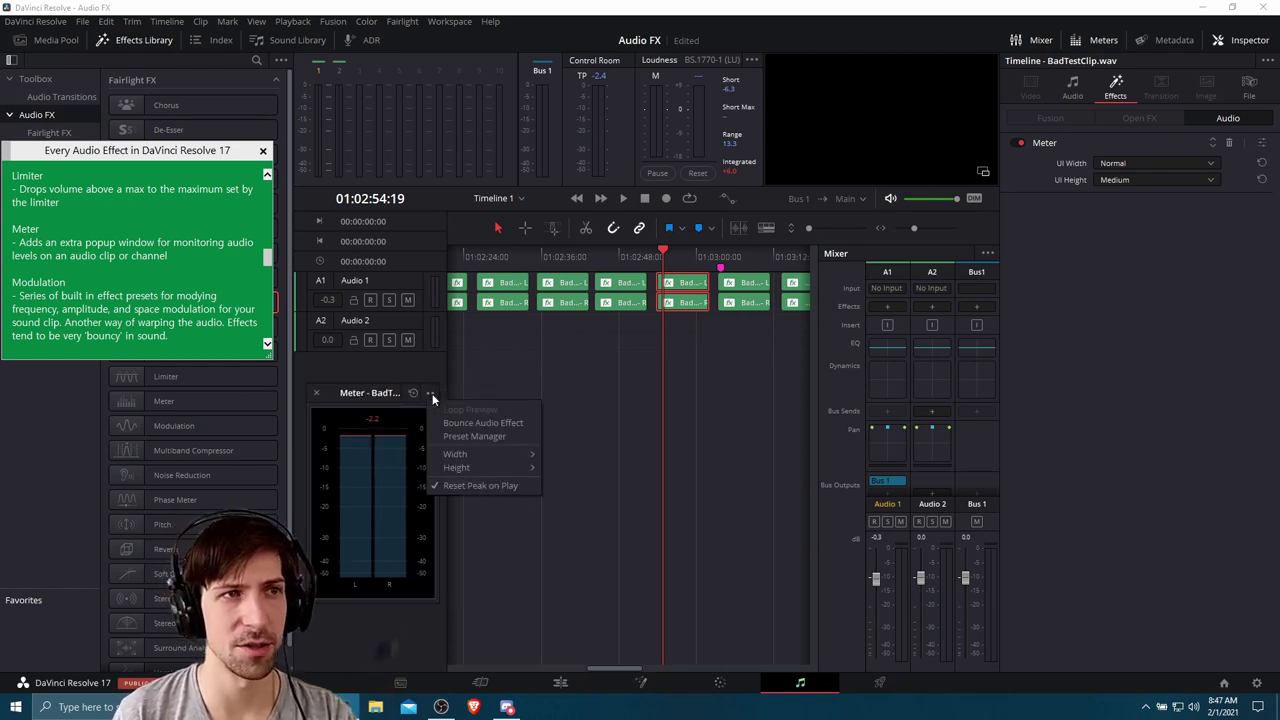
pyautogui.moveTo(468, 457)
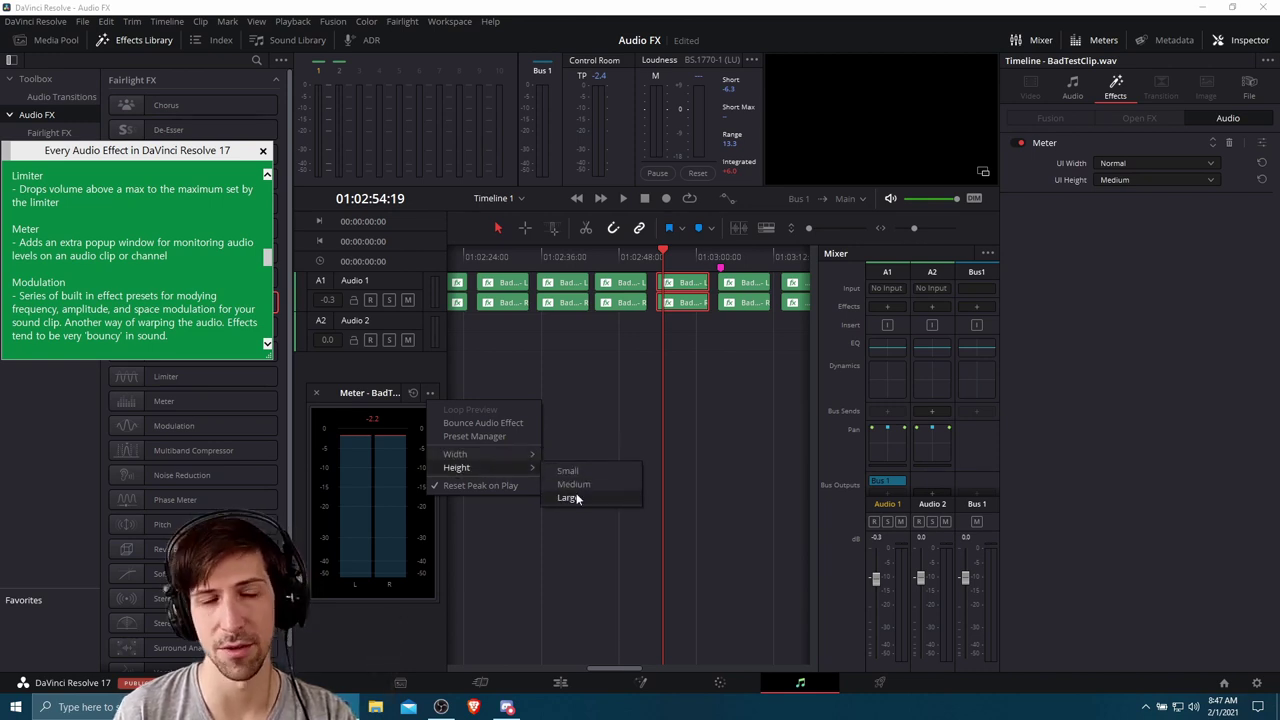
pyautogui.click(570, 497)
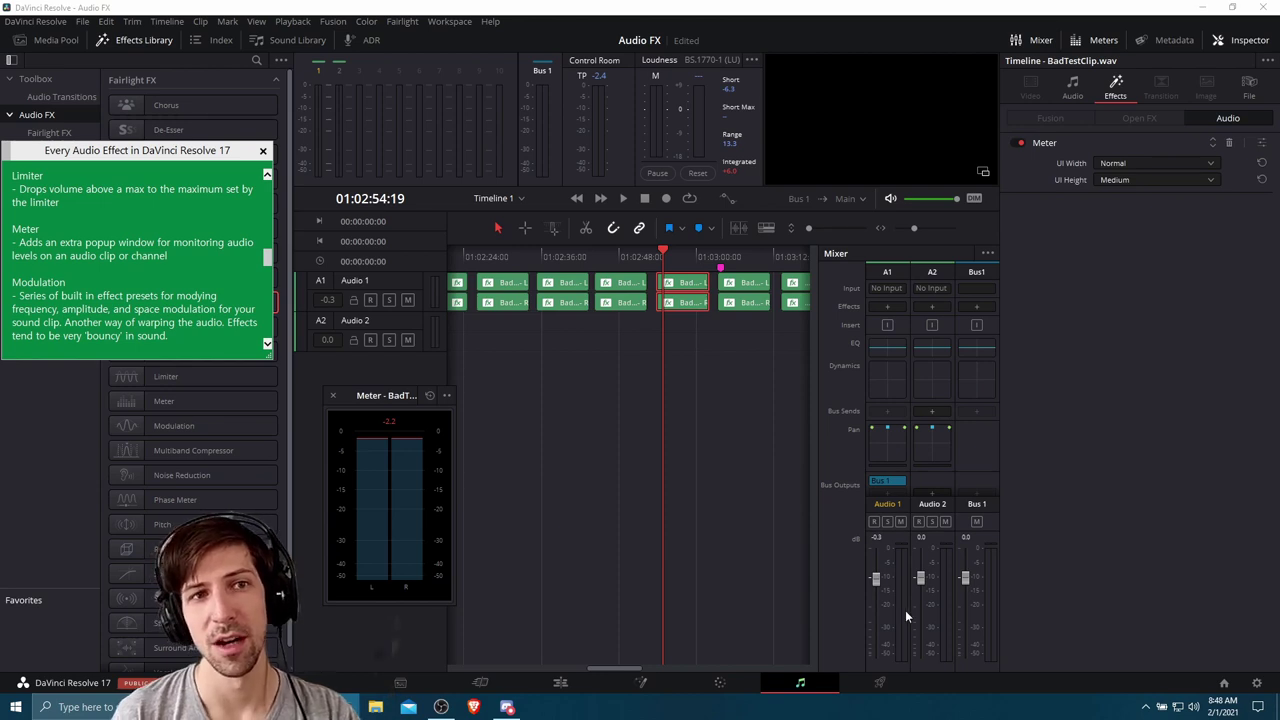
pyautogui.moveTo(397, 400); pyautogui.dragTo(373, 388)
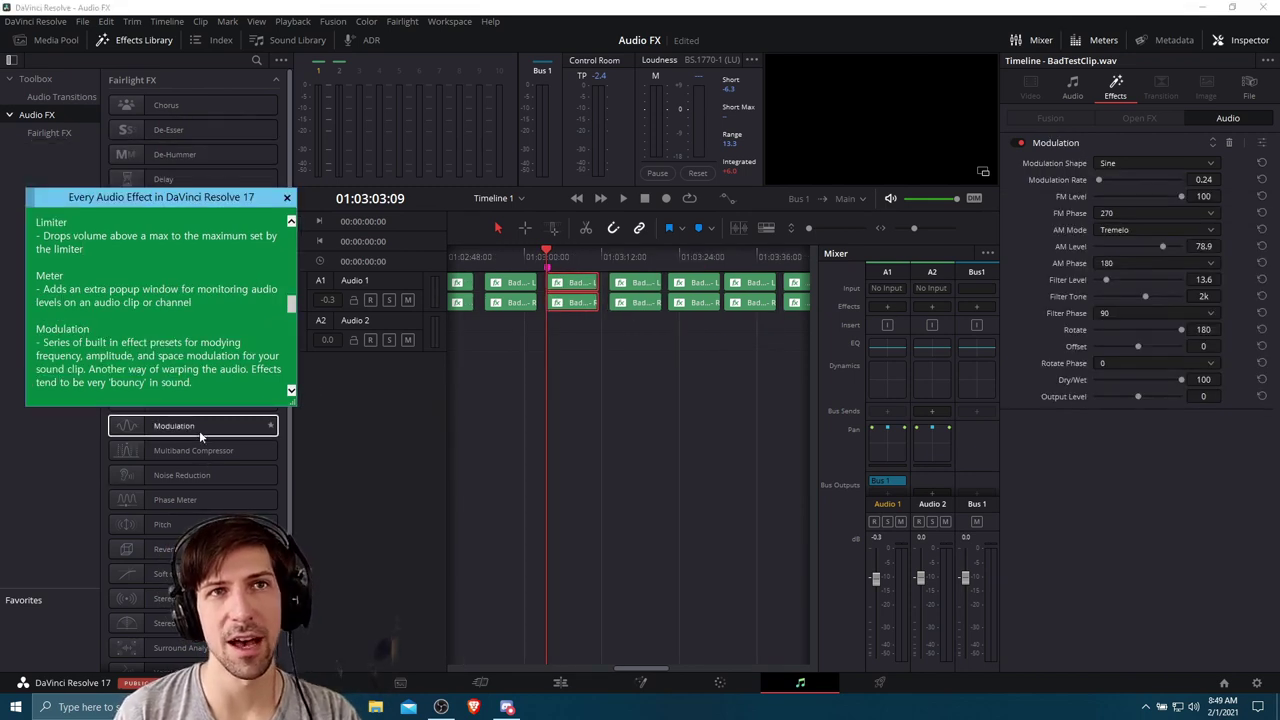
# - Open the Modulation window of the next BadTestClip.wav clip, look over its presets and apply the Doppler preset
pyautogui.click(1128, 163)
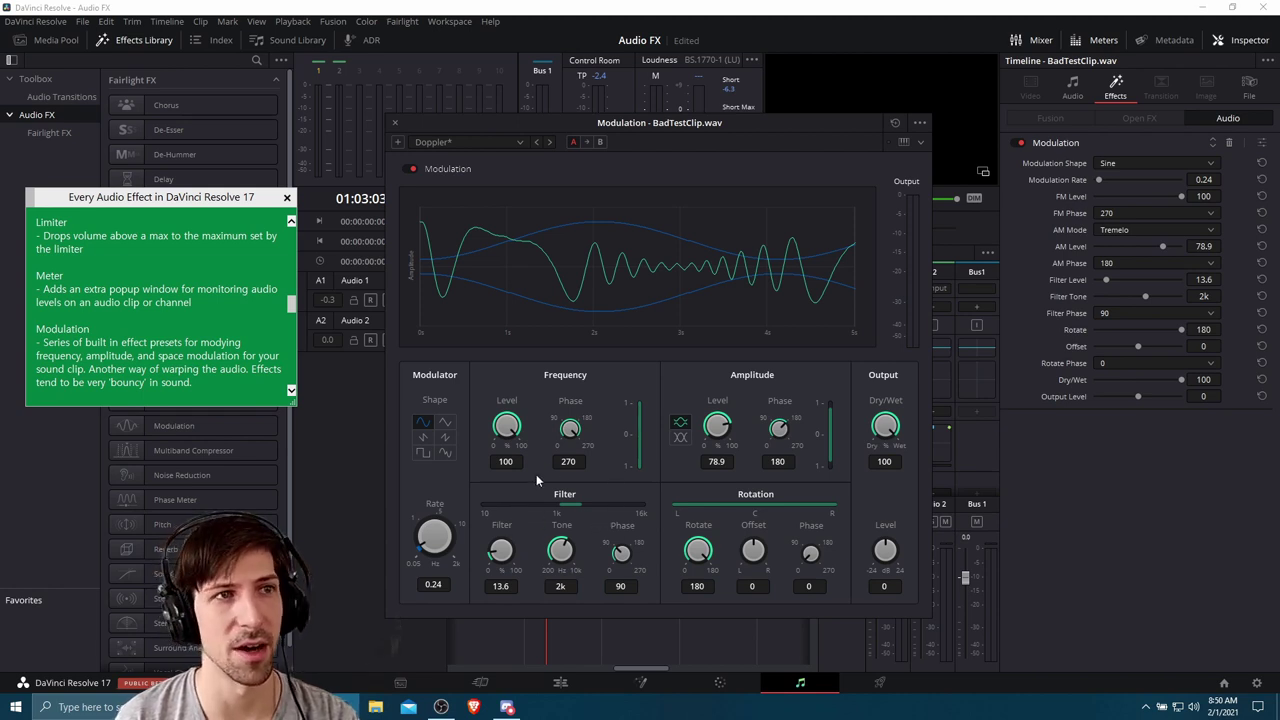
pyautogui.click(465, 140)
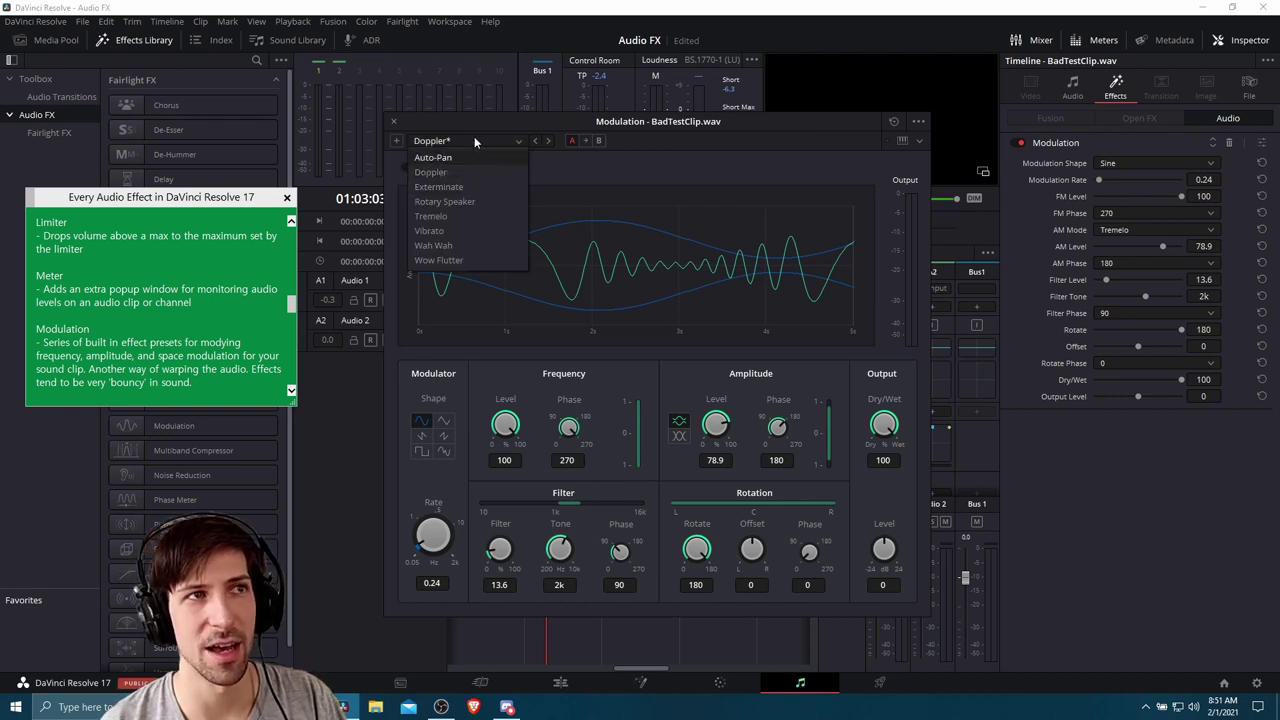
pyautogui.click(474, 141)
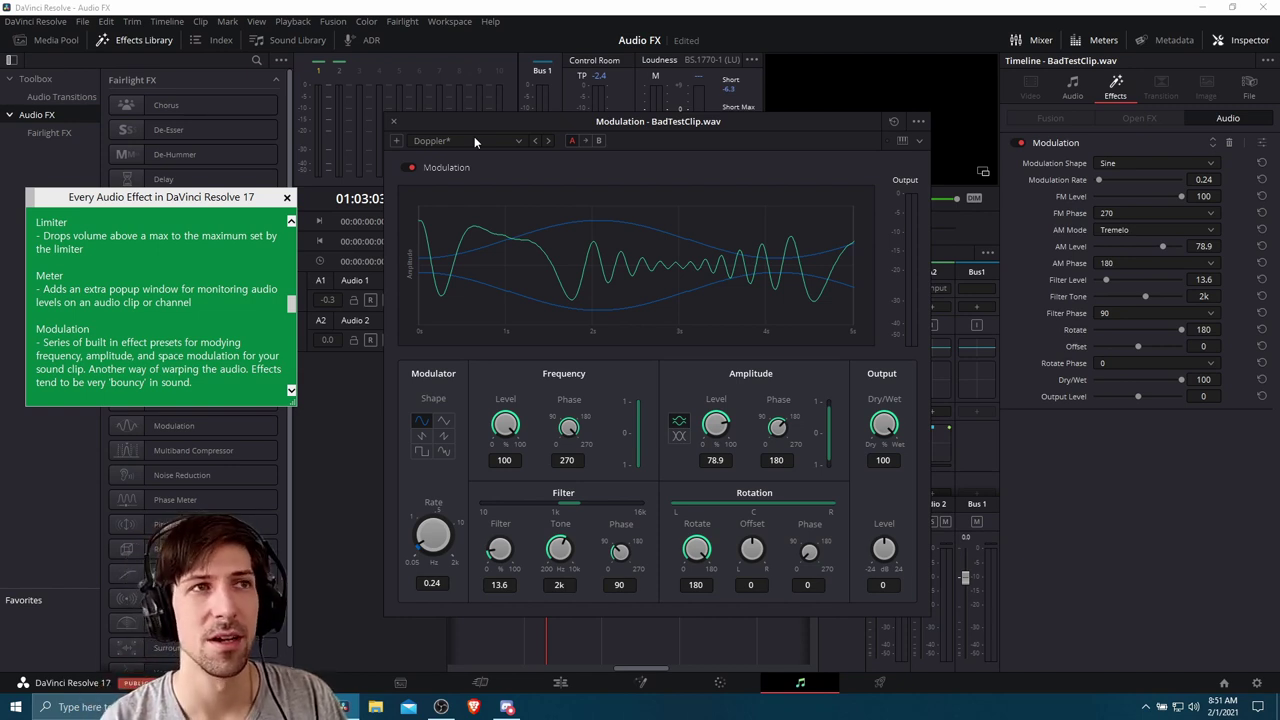
pyautogui.click(460, 141)
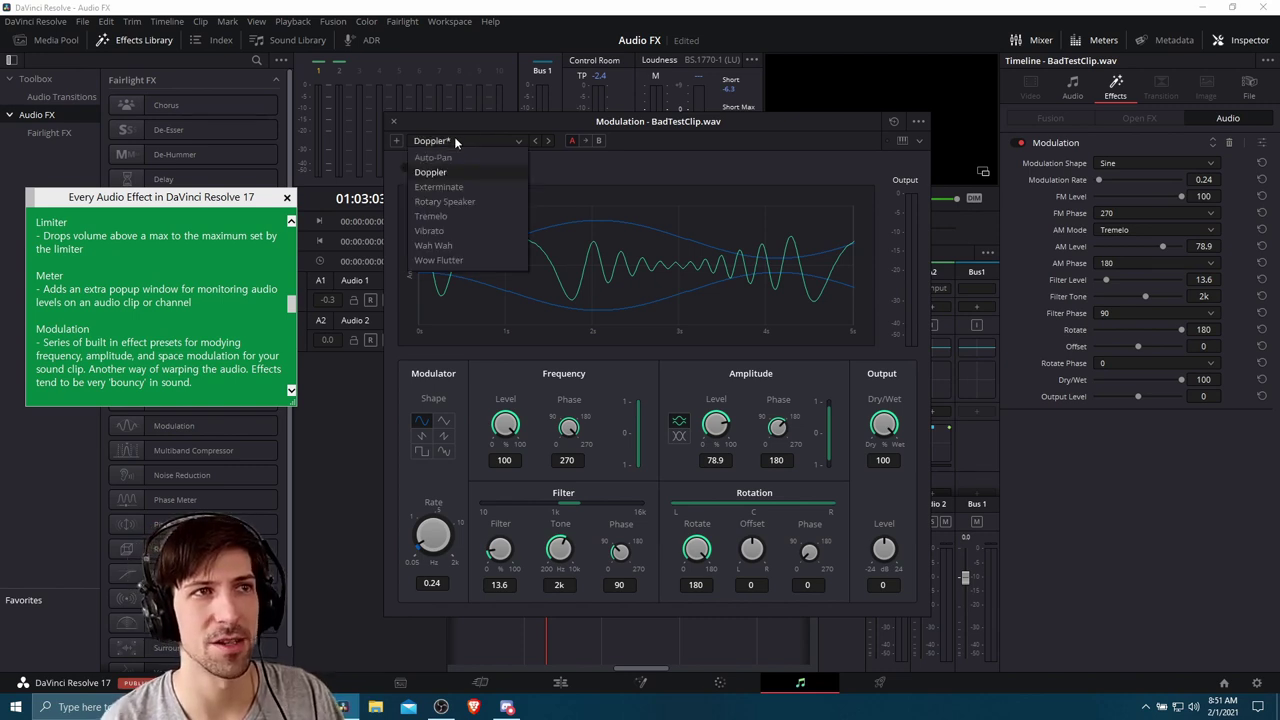
pyautogui.click(491, 187)
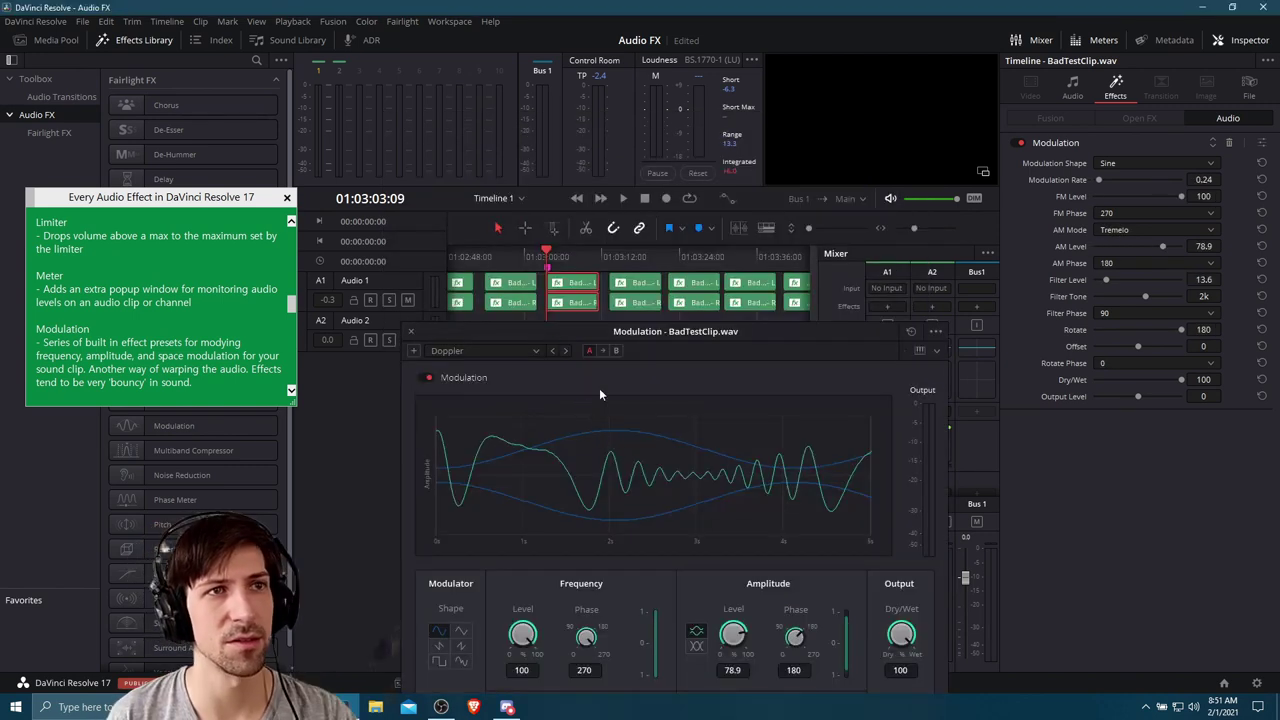
# - Play the selected clip to hear the Doppler modulation, stop playback and slightly reposition the Modulation window
pyautogui.press('space')
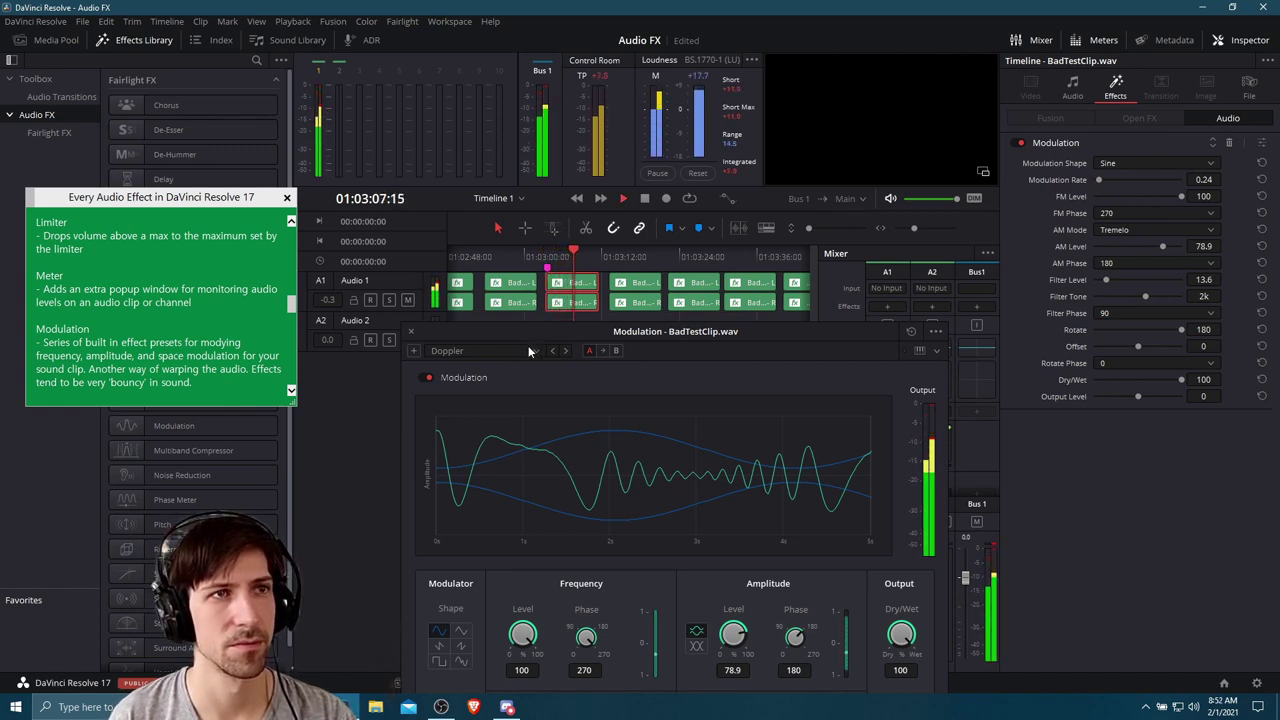
pyautogui.press('space')
pyautogui.moveTo(528, 346); pyautogui.dragTo(530, 342)
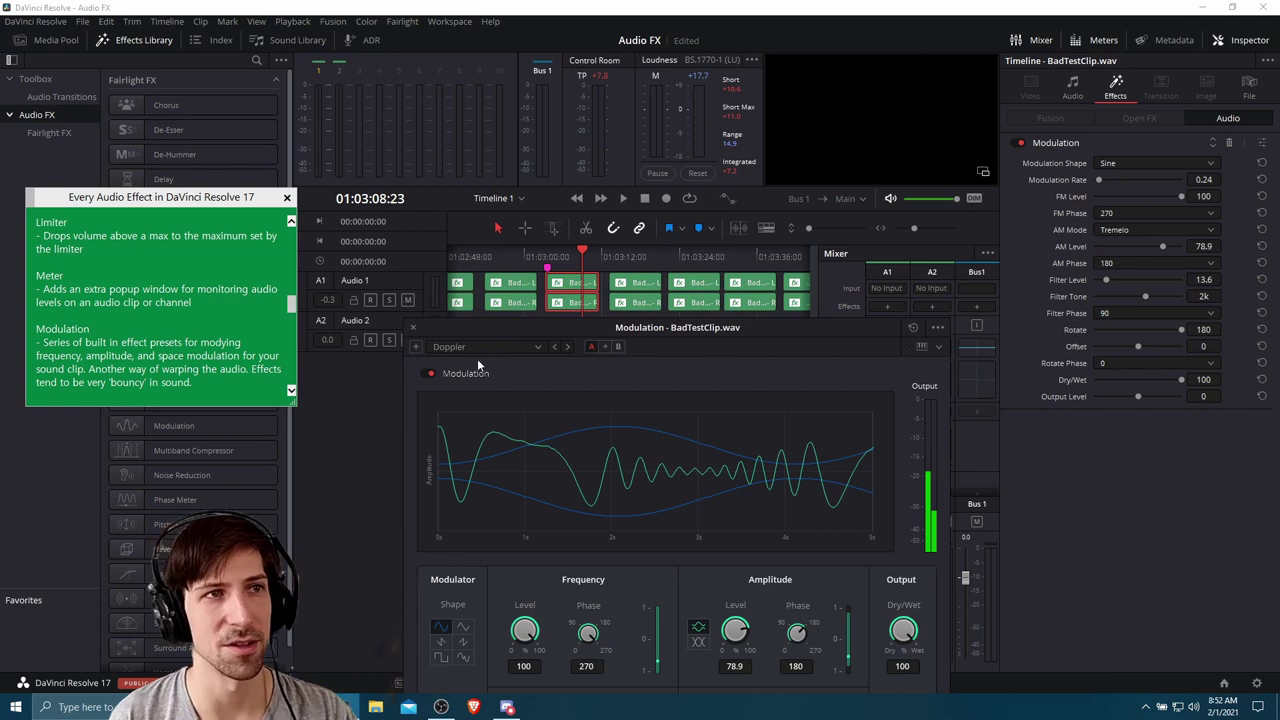
# - Apply the Exterminate preset to the Modulation effect and briefly play the clip from its start
pyautogui.click(474, 347)
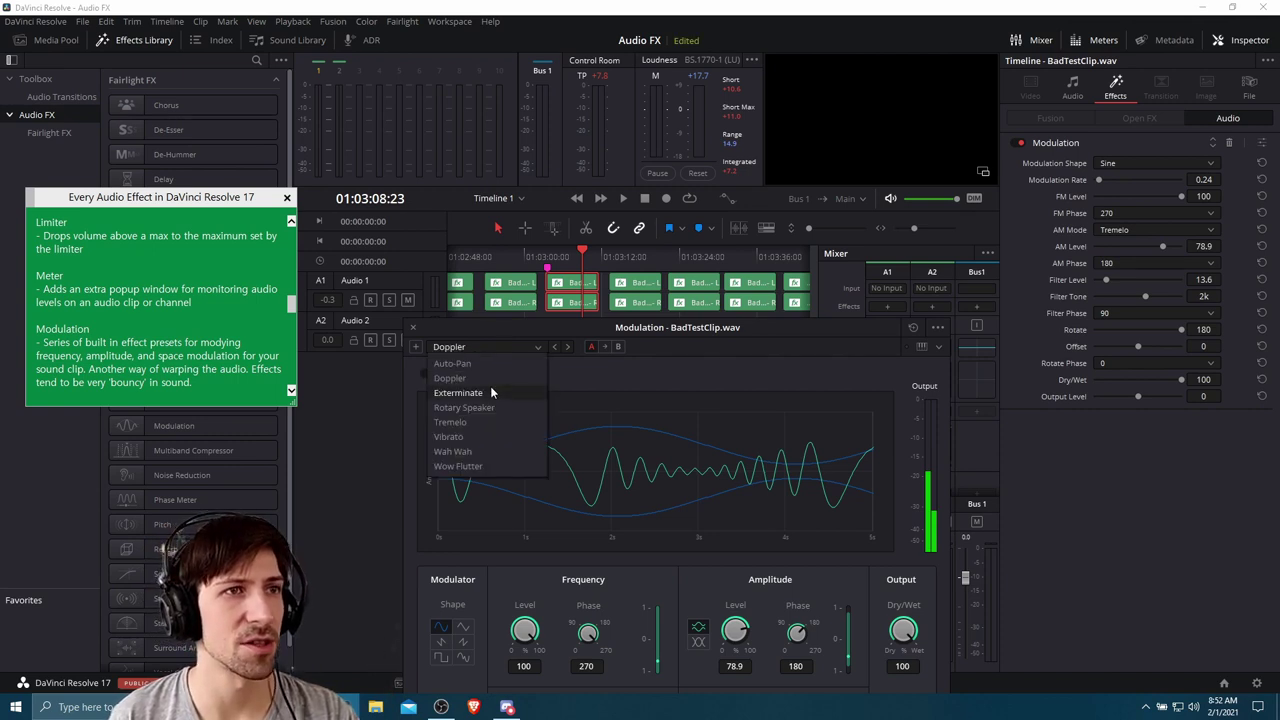
pyautogui.click(491, 393)
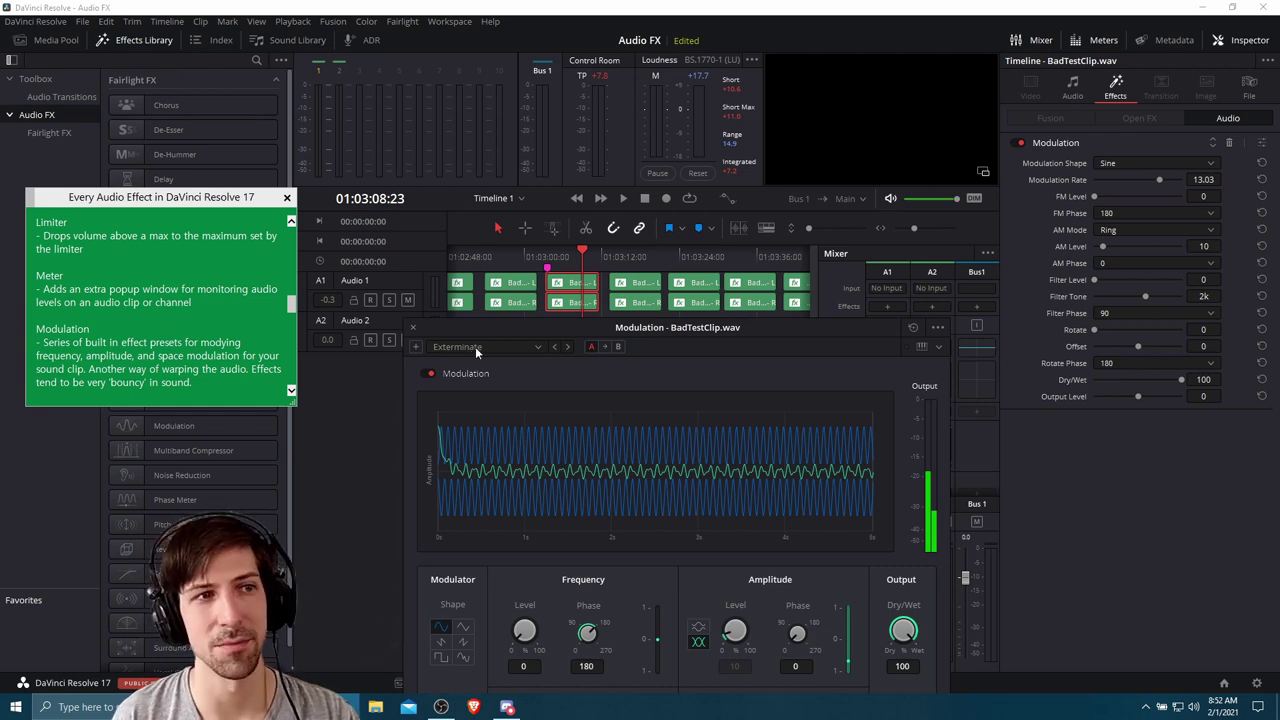
pyautogui.press('Up')
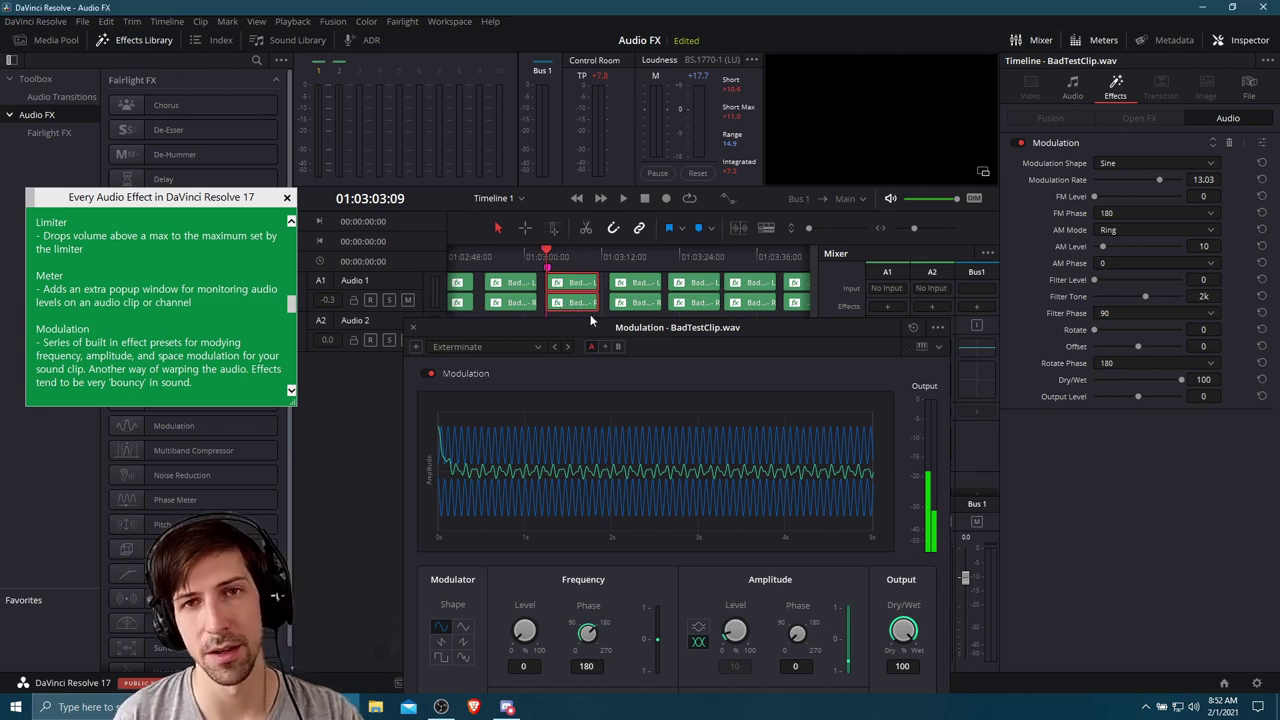
pyautogui.press('space')
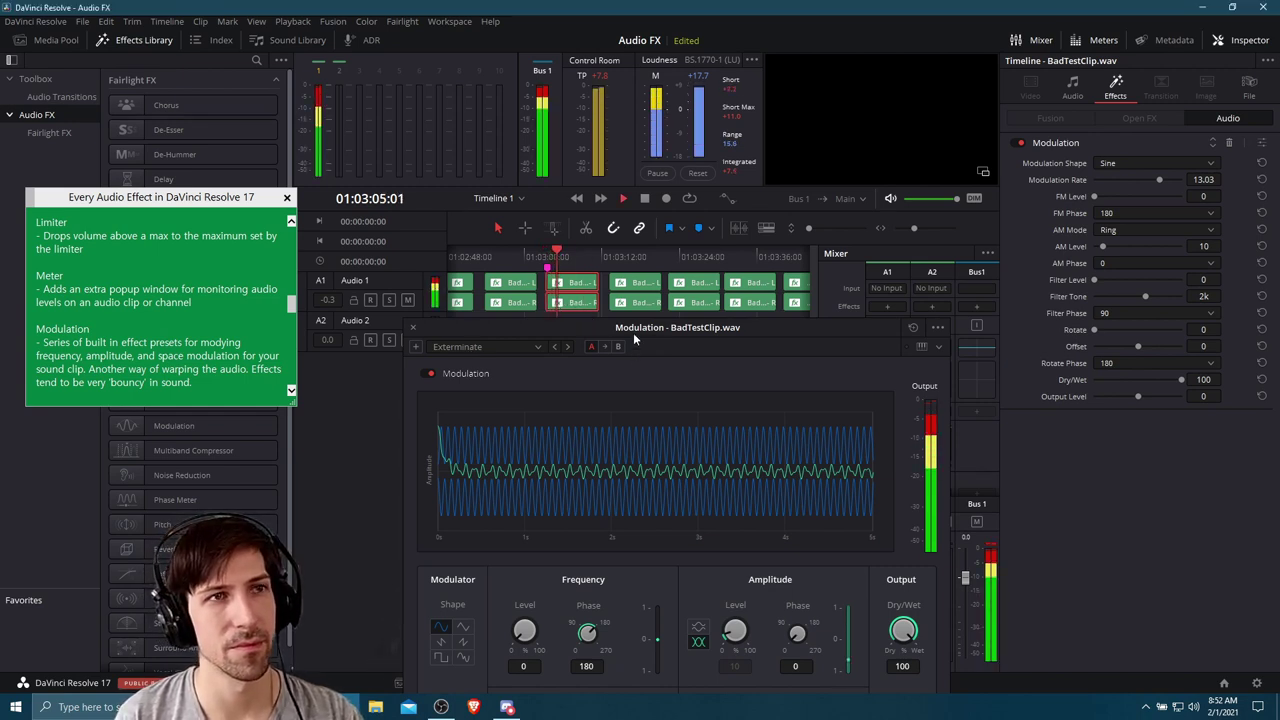
pyautogui.press('space')
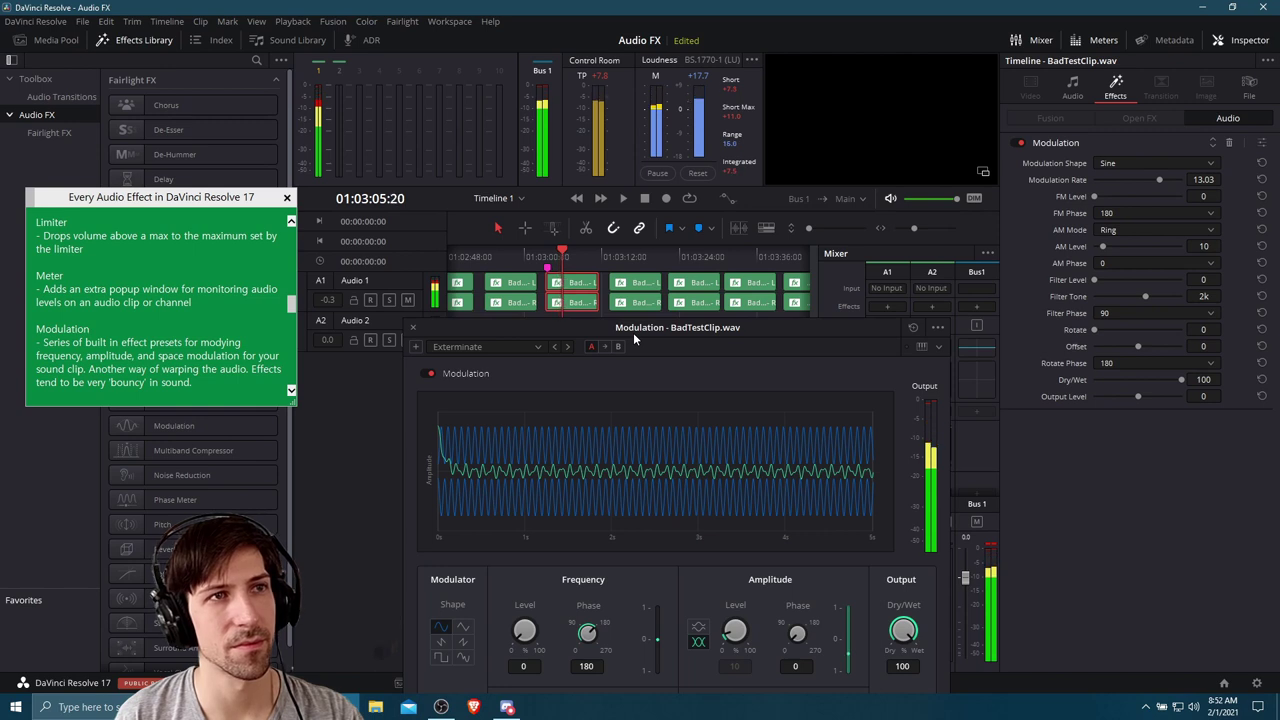
# - Apply the Wah Wah preset to the Modulation effect, play the clip and reposition the Modulation window so all its controls show
pyautogui.click(524, 351)
pyautogui.click(500, 452)
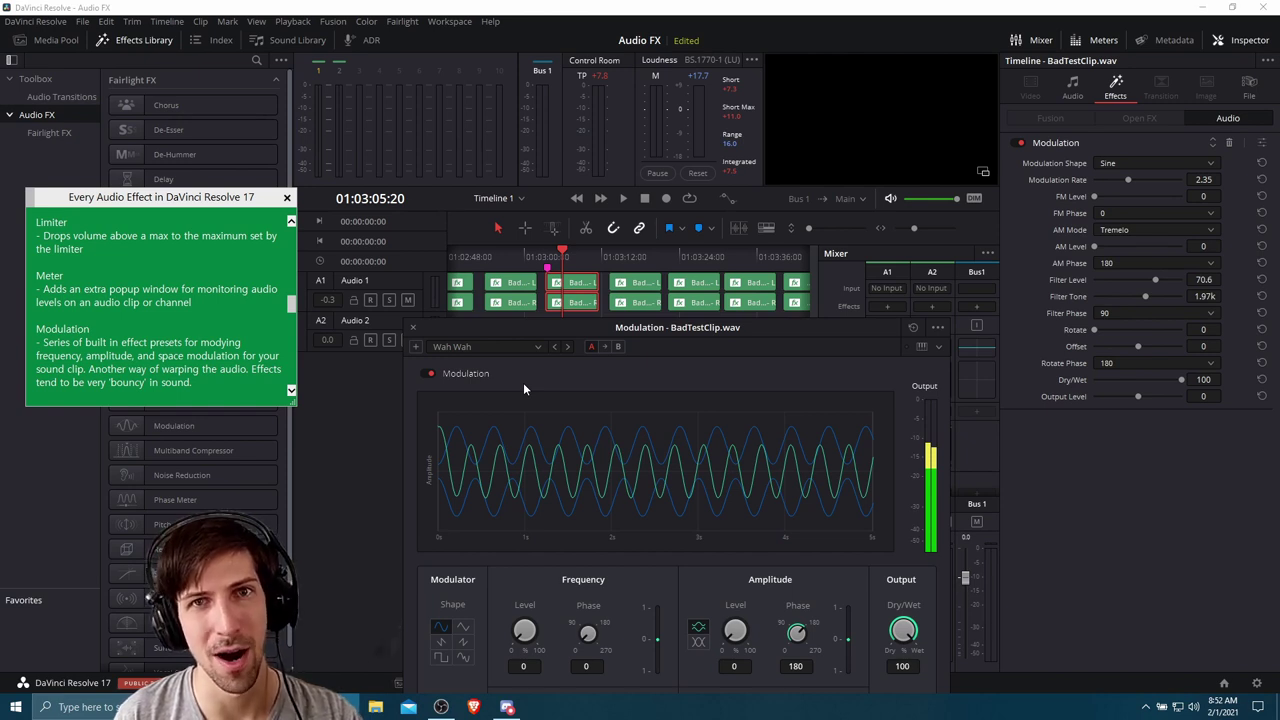
pyautogui.press('space')
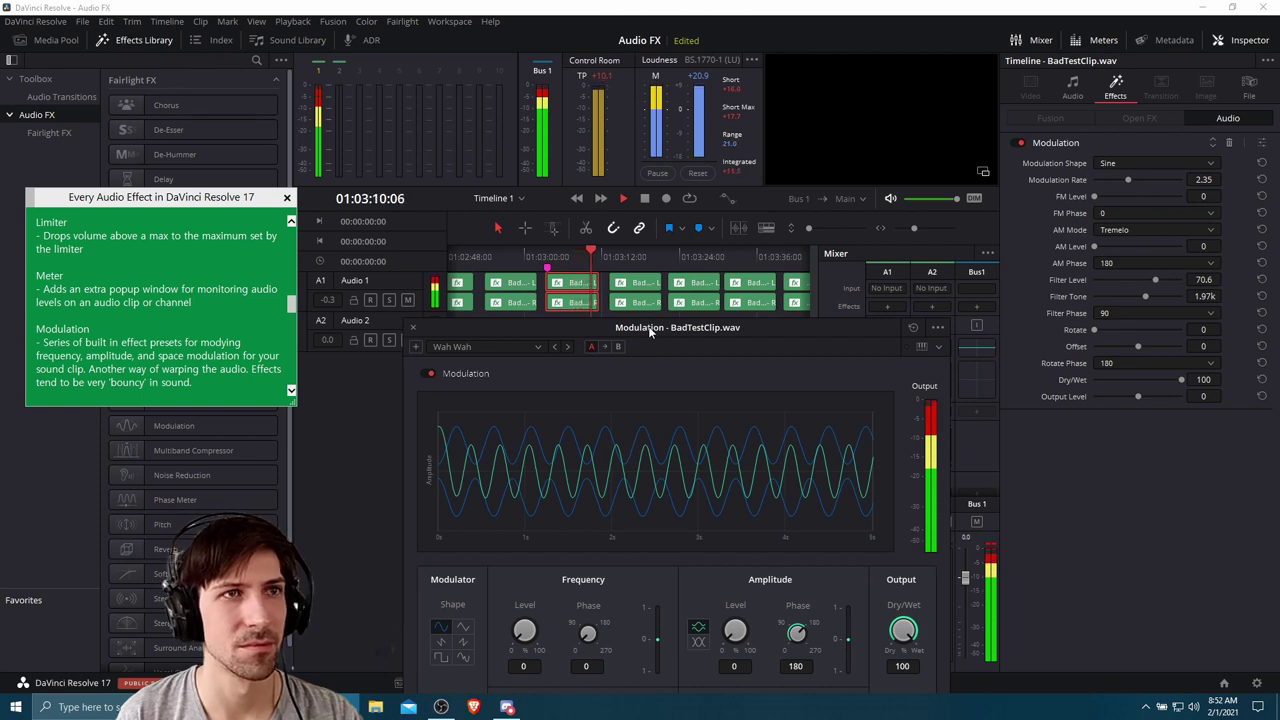
pyautogui.moveTo(650, 333); pyautogui.dragTo(606, 169)
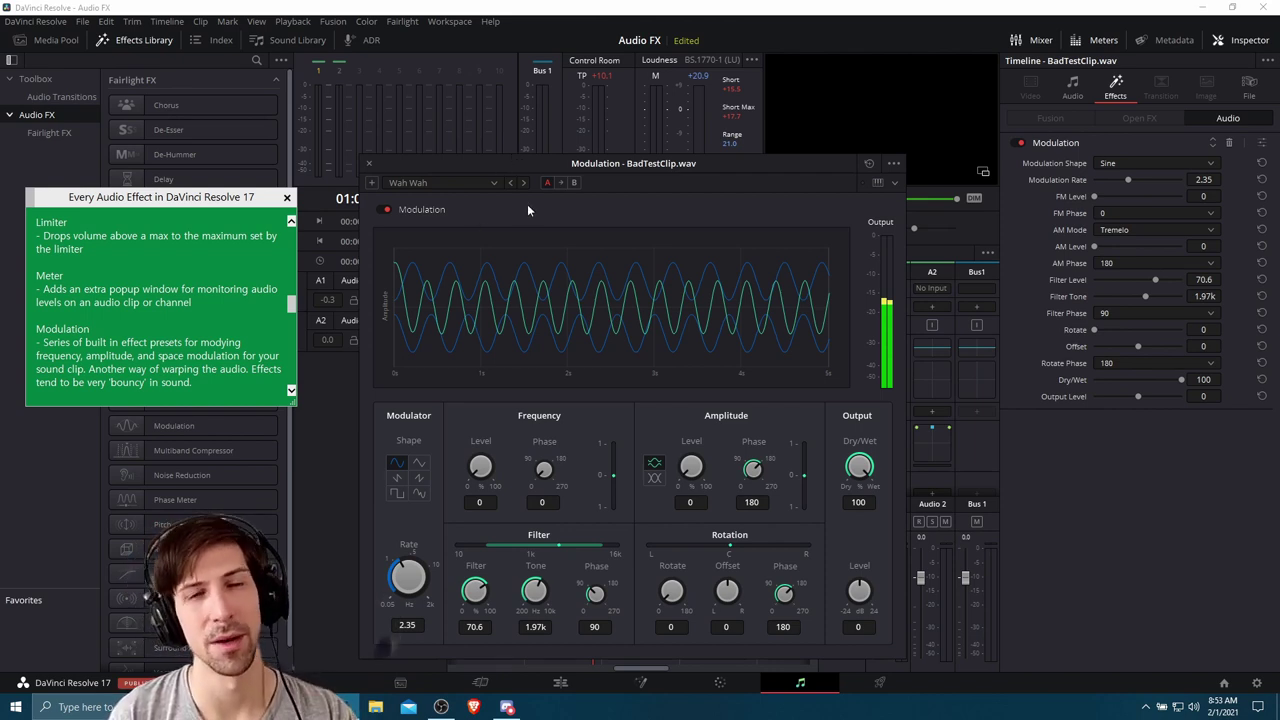
# - Close the Modulation window, then open and reposition the Multiband Compressor window of the next BadTestClip.wav clip
pyautogui.click(369, 166)
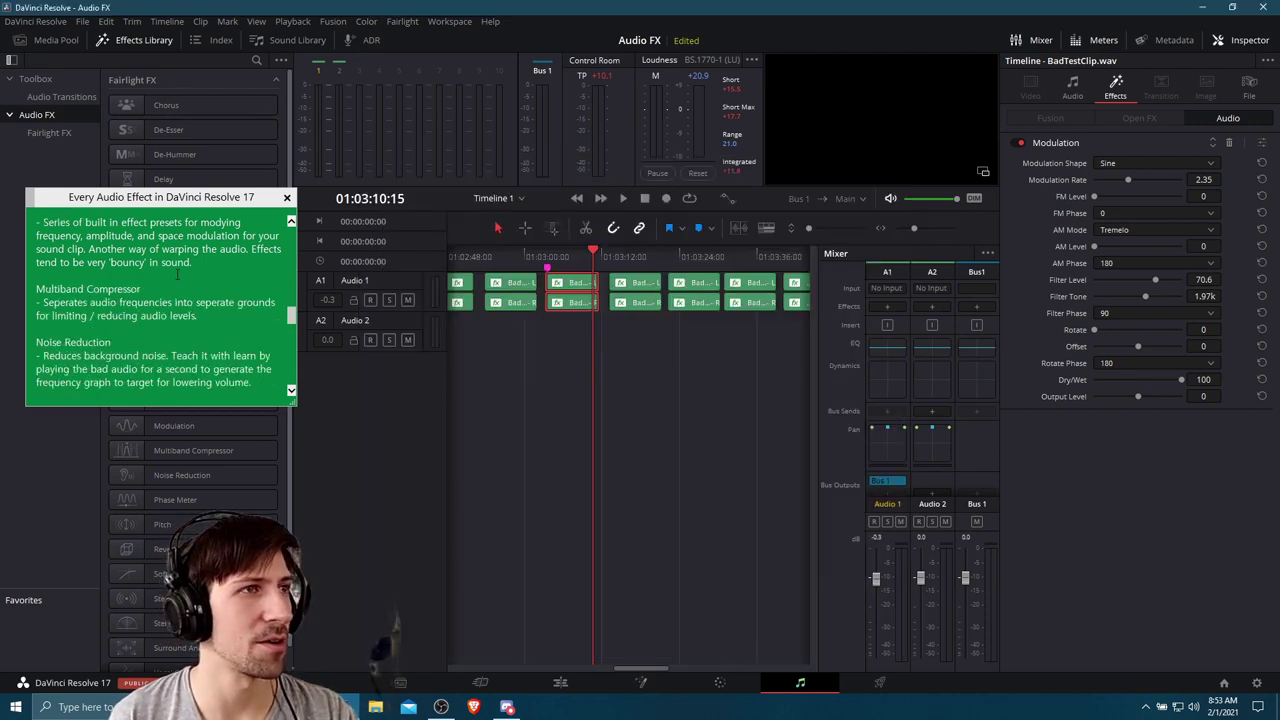
pyautogui.moveTo(606, 256); pyautogui.dragTo(609, 256)
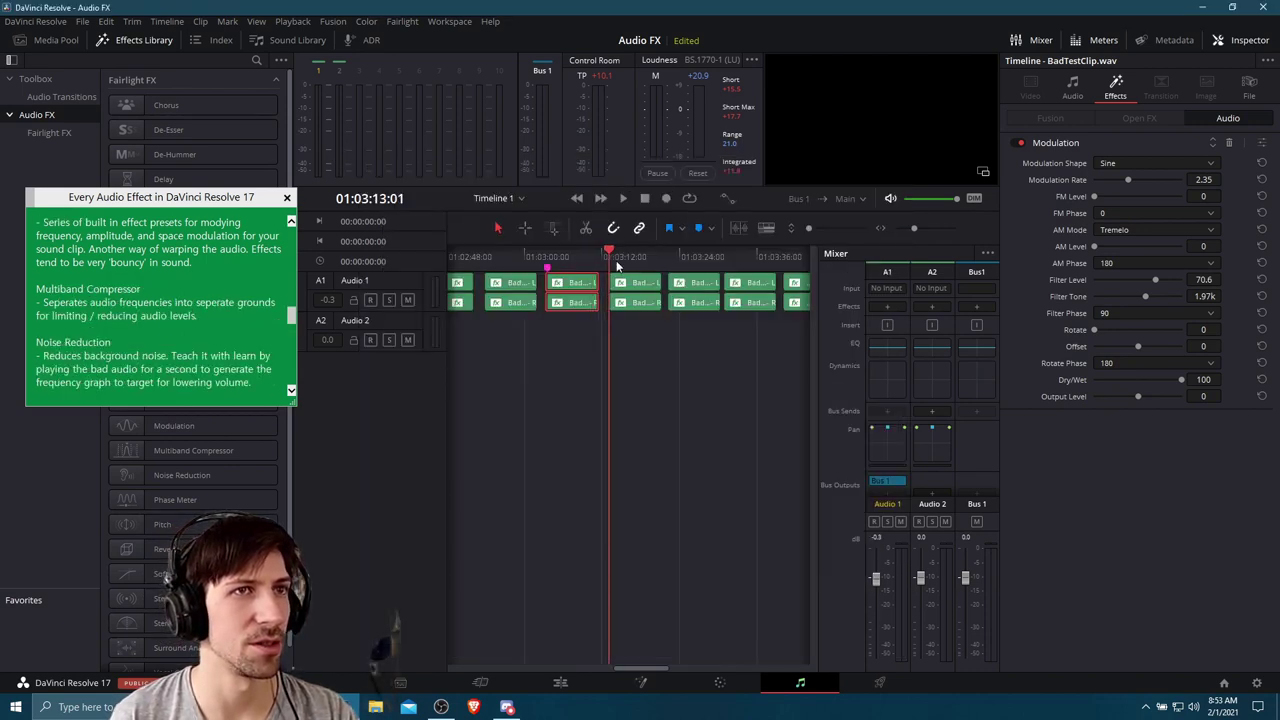
pyautogui.click(630, 286)
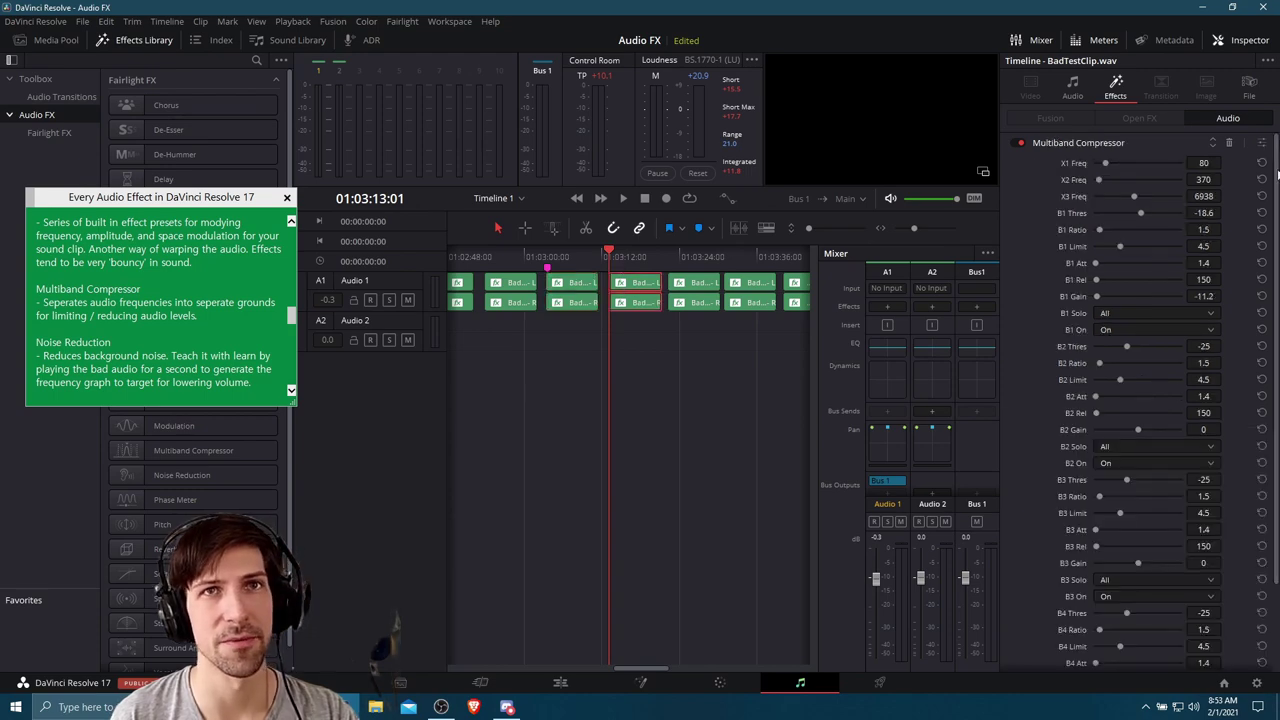
pyautogui.click(1262, 144)
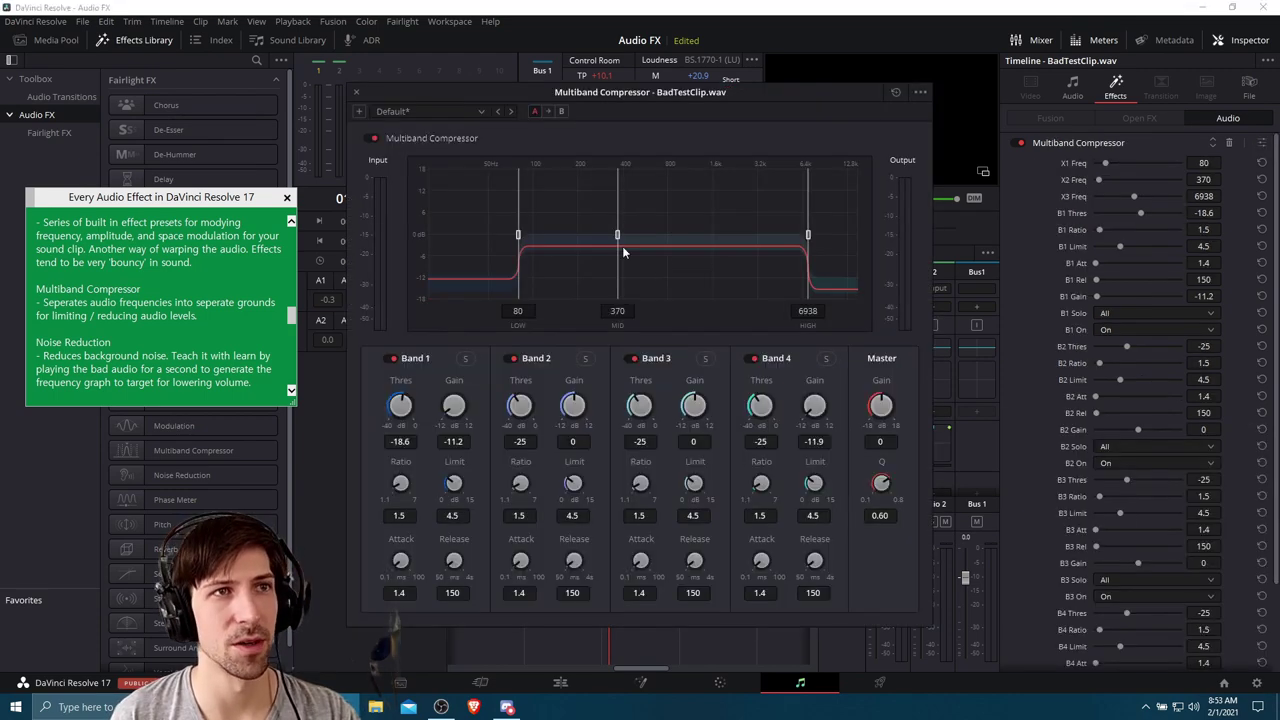
pyautogui.moveTo(655, 100); pyautogui.dragTo(690, 179)
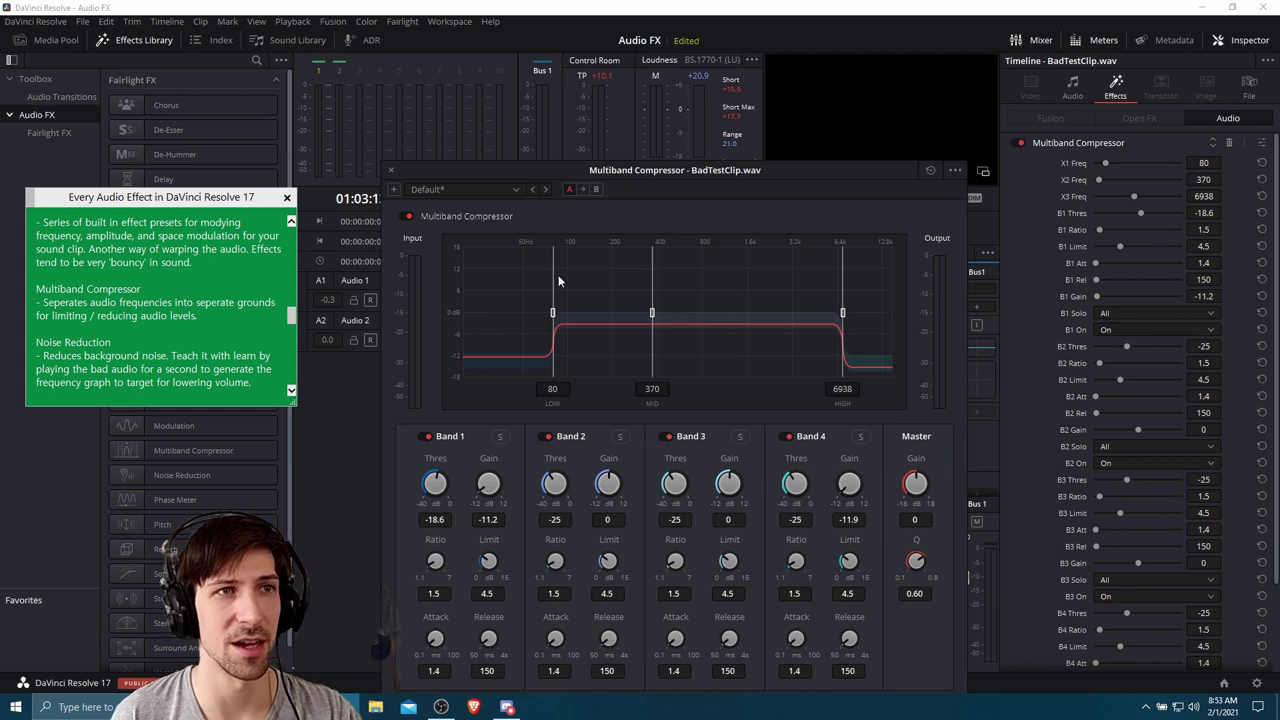
# - Lower the Multiband Compressor's low crossover frequency to 69 Hz and play the clip with its window placed below the tracks
pyautogui.moveTo(552, 313); pyautogui.dragTo(543, 313)
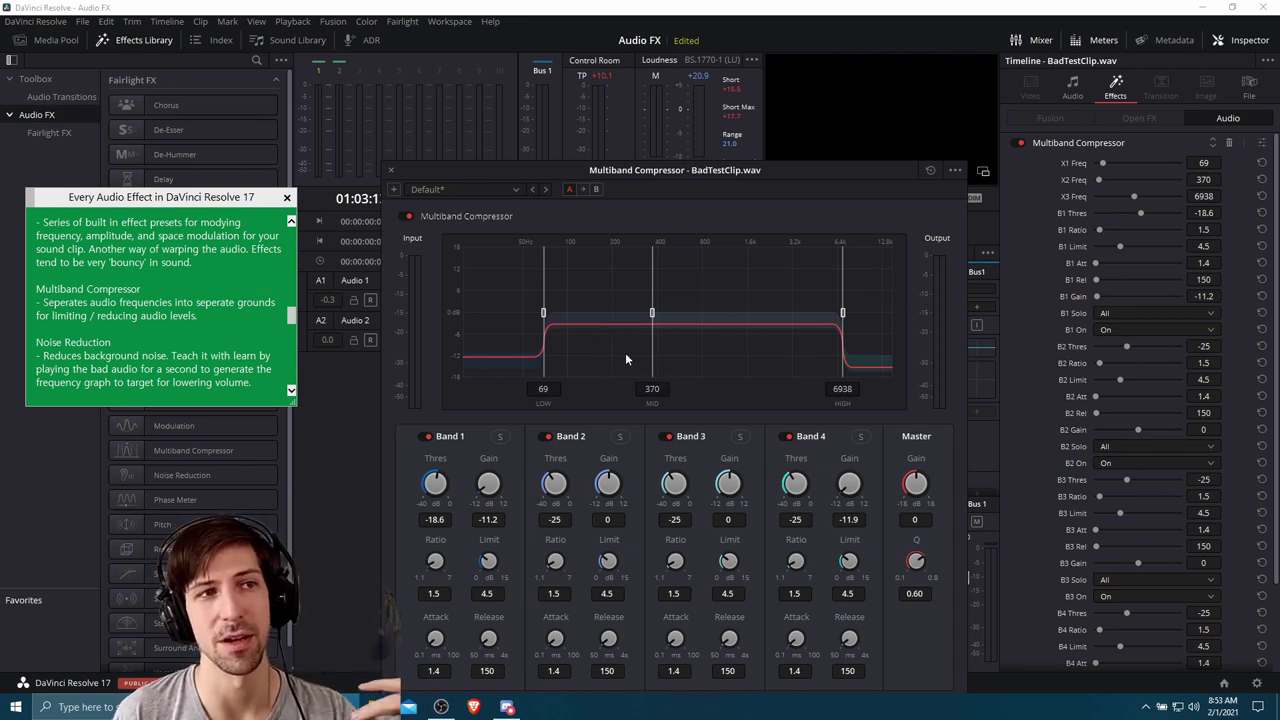
pyautogui.moveTo(646, 171); pyautogui.dragTo(646, 102)
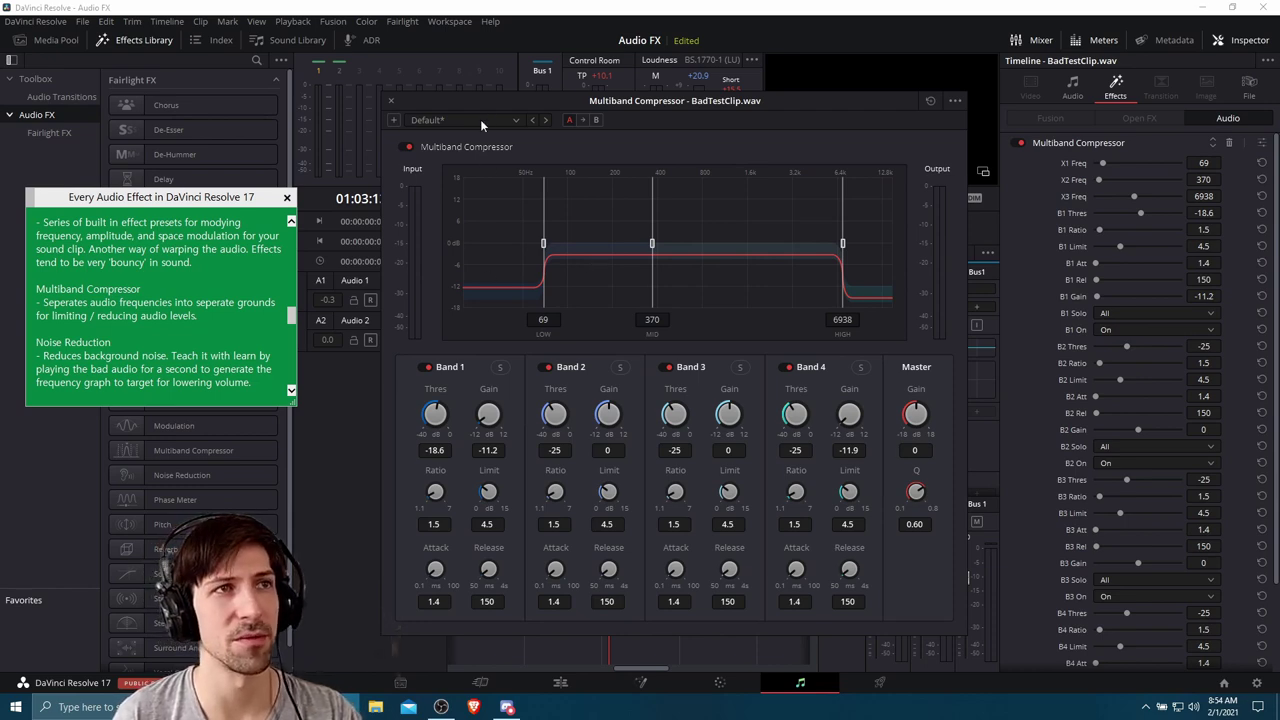
pyautogui.moveTo(538, 104); pyautogui.dragTo(511, 334)
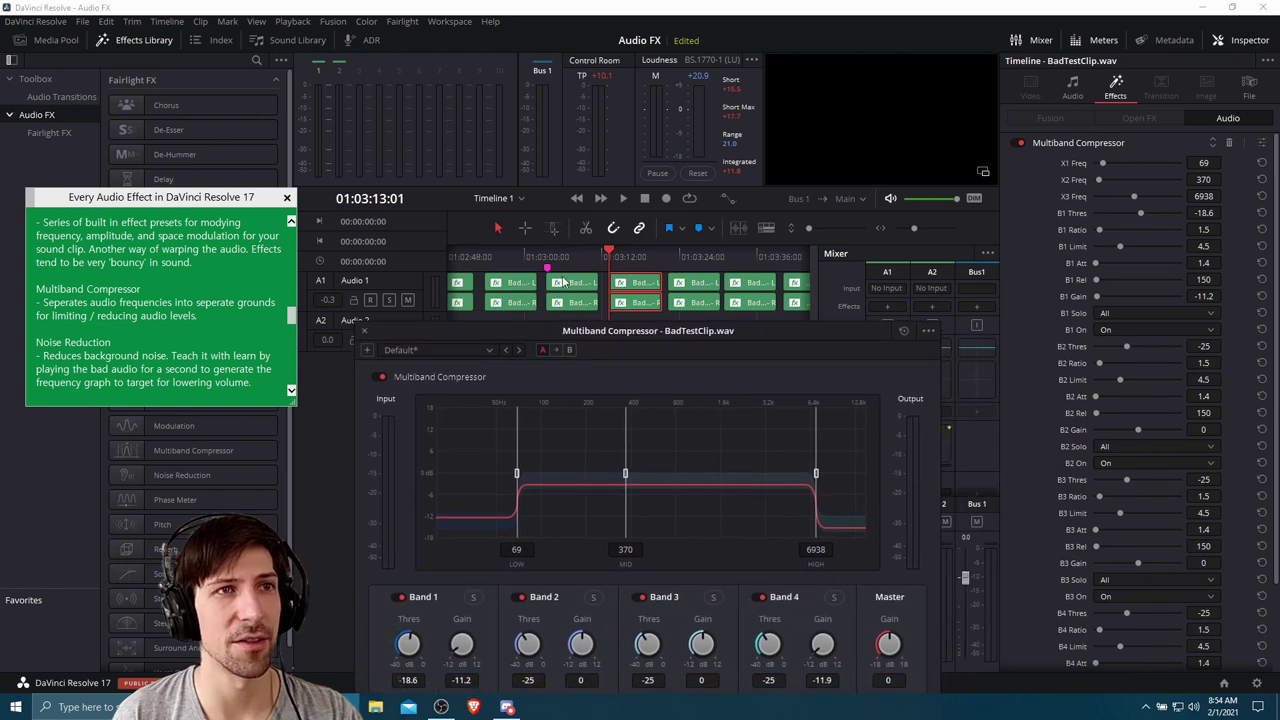
pyautogui.click(610, 255)
pyautogui.press('space')
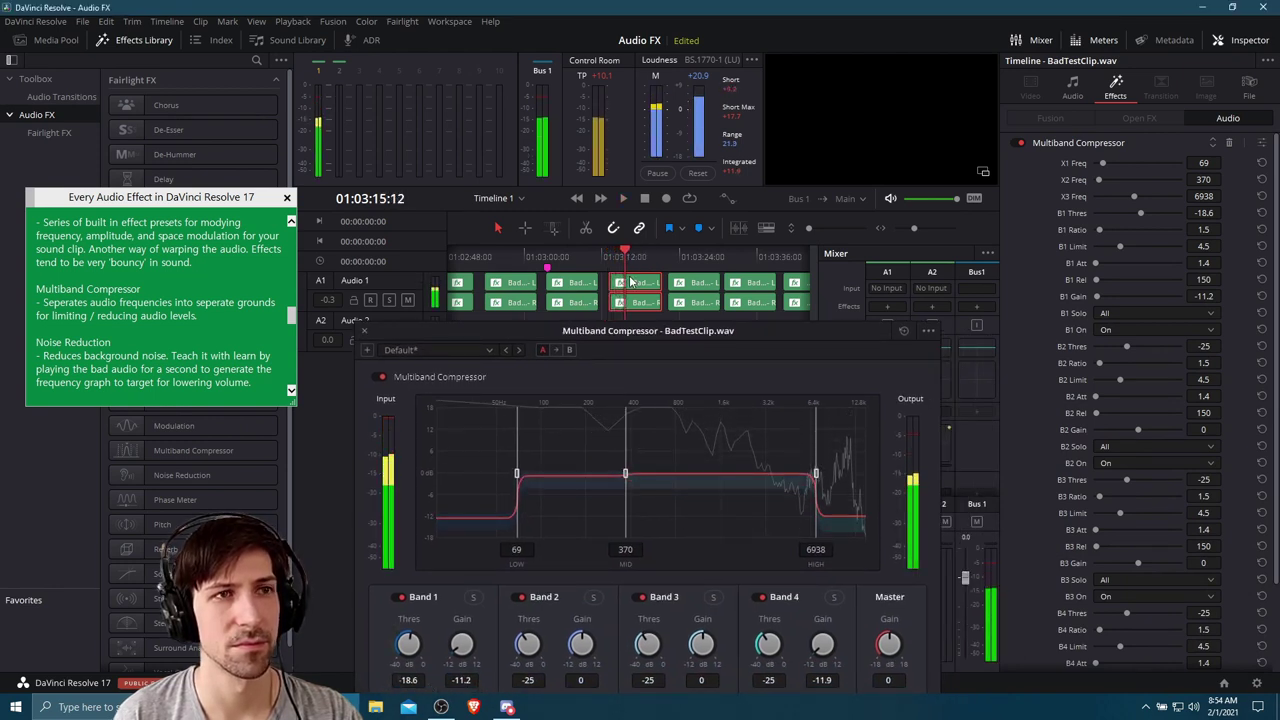
# - Bypass the Multiband Compressor and play more of the clip to compare the unprocessed sound
pyautogui.click(379, 378)
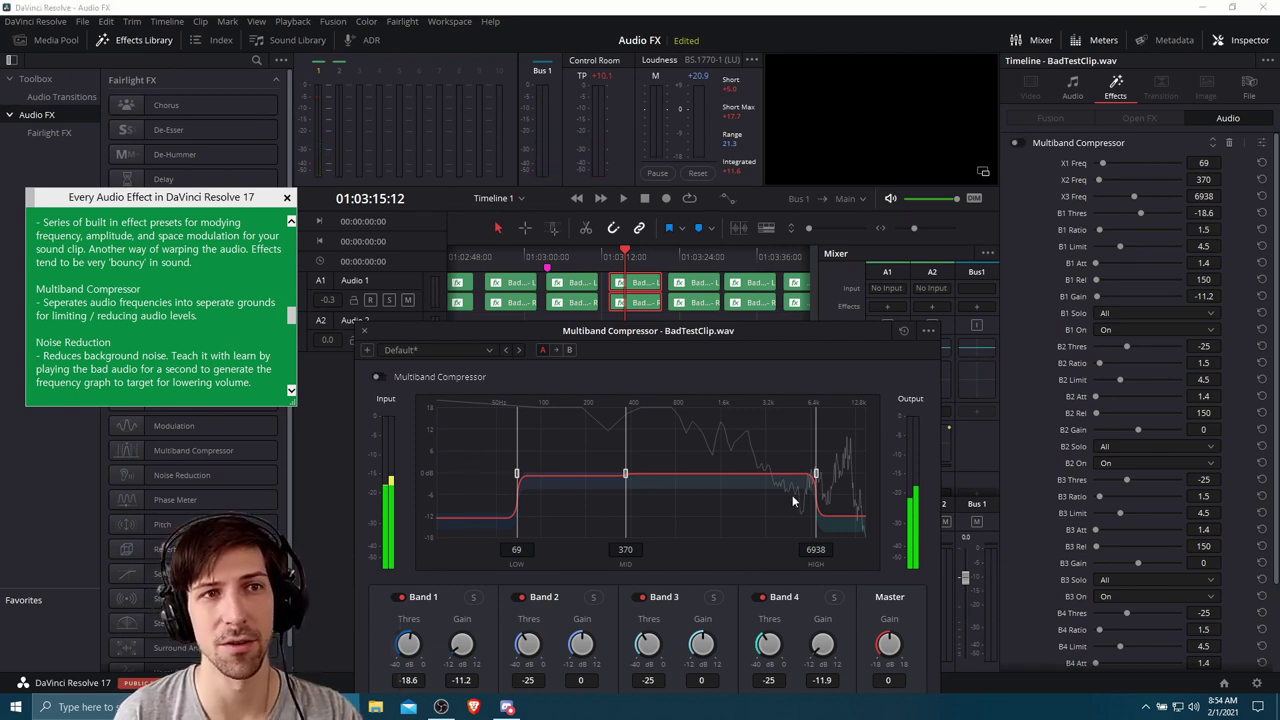
pyautogui.press('space')
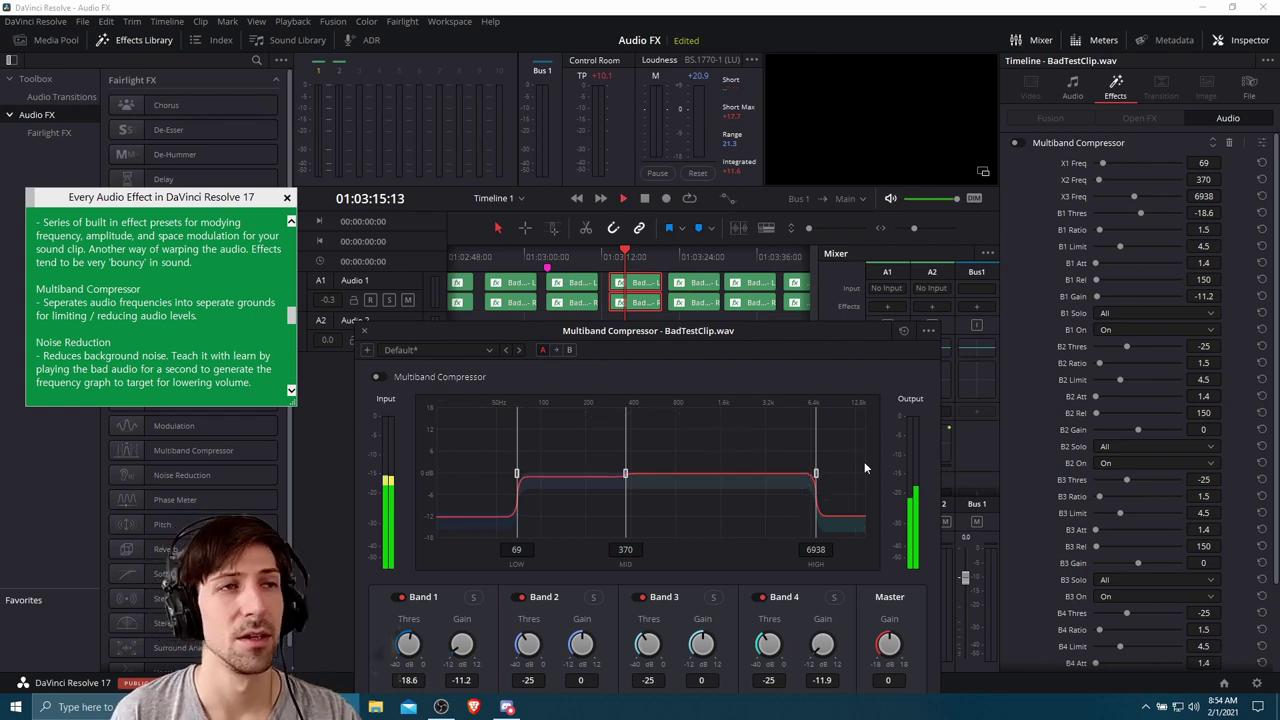
pyautogui.press('space')
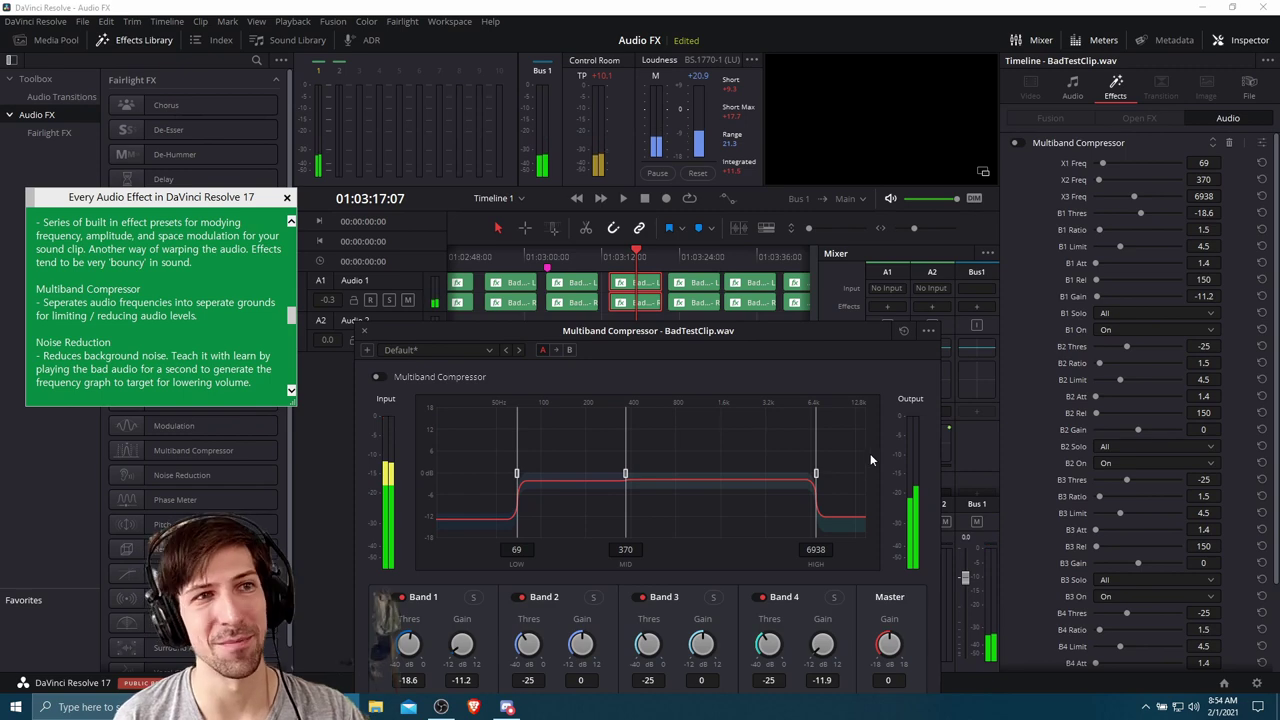
# - Close the Multiband Compressor window and open the Noise Reduction window of the following BadTestClip.wav clip
pyautogui.doubleClick(778, 332)
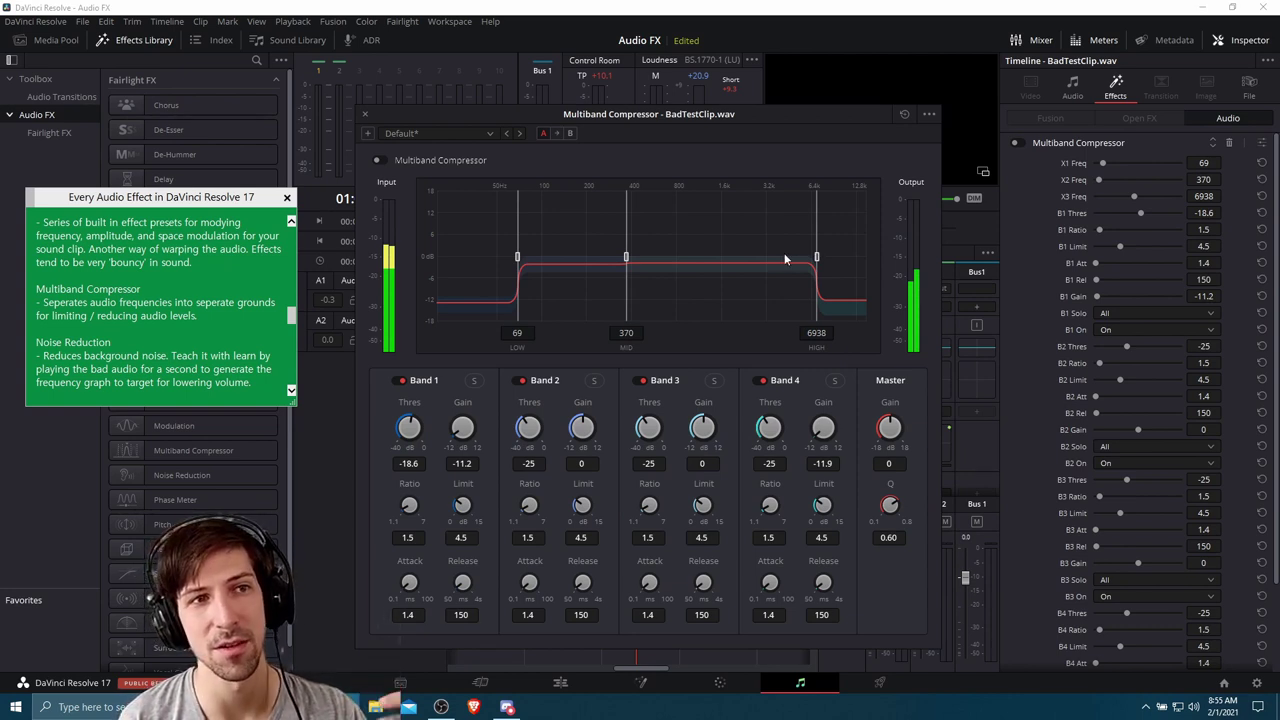
pyautogui.click(365, 116)
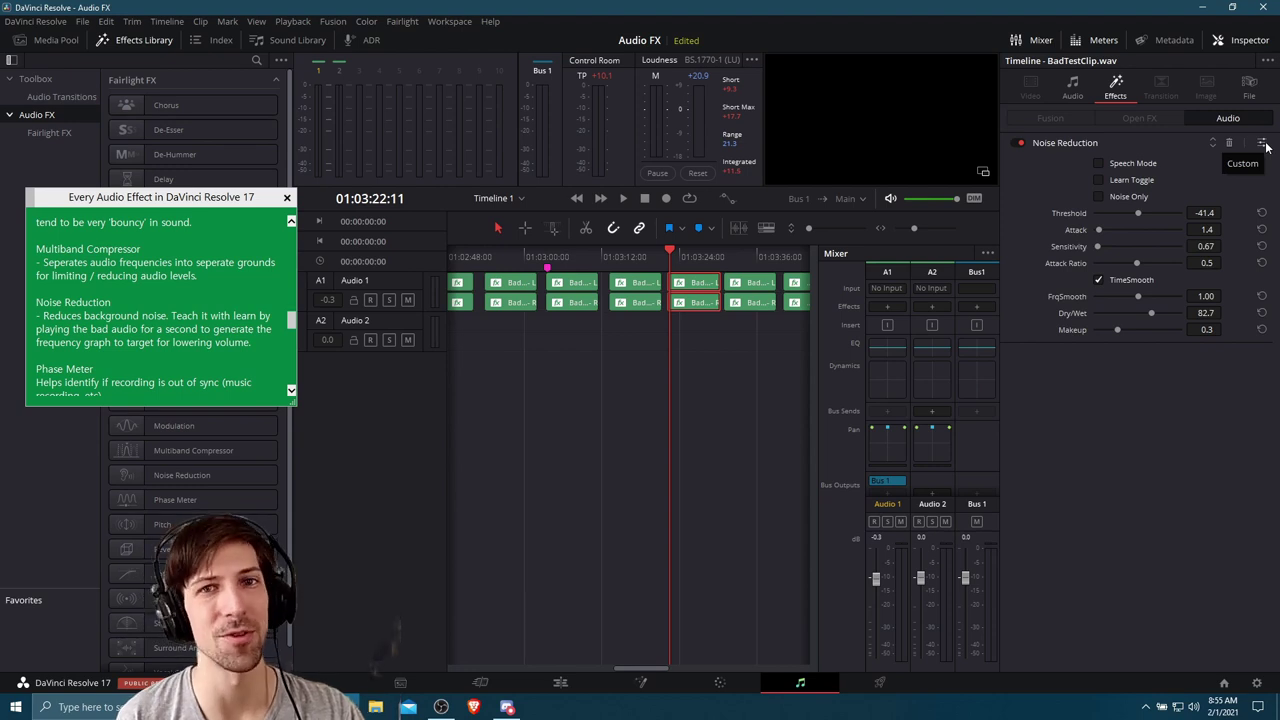
pyautogui.click(1263, 143)
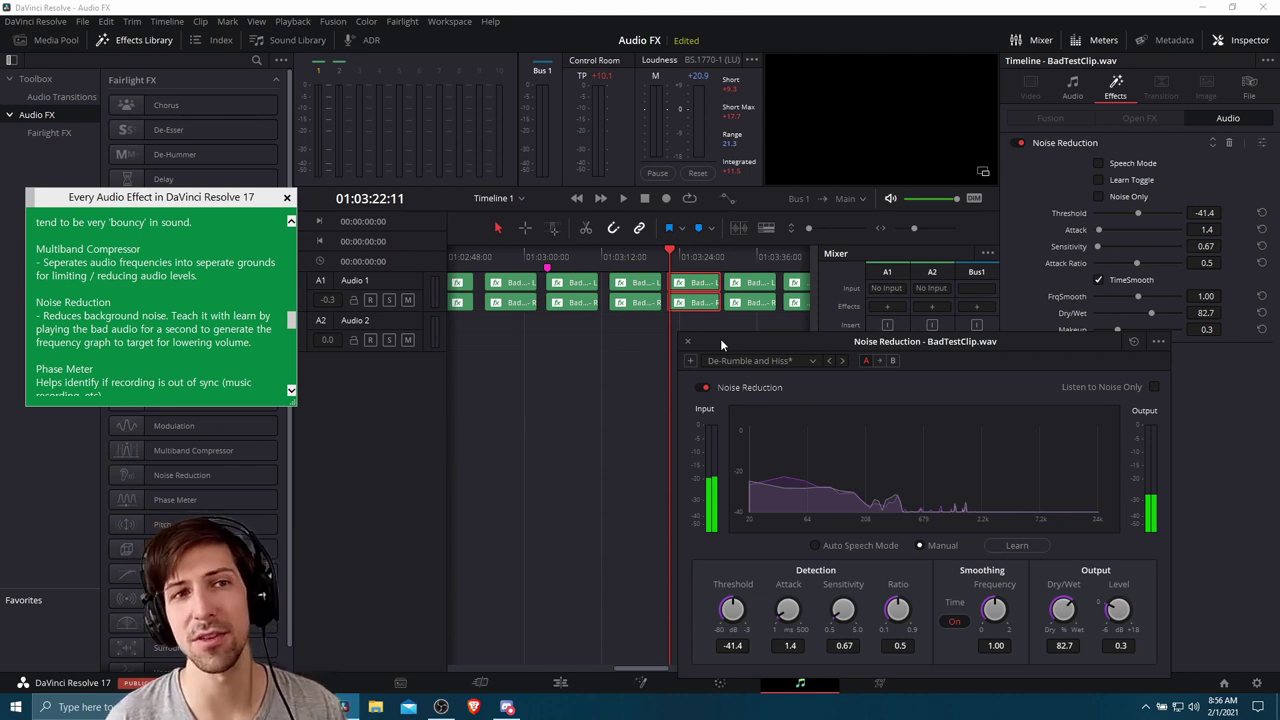
# - Teach Noise Reduction the background noise by playing the quiet opening of the clip in Learn mode, then return to the clip's start
pyautogui.click(1014, 546)
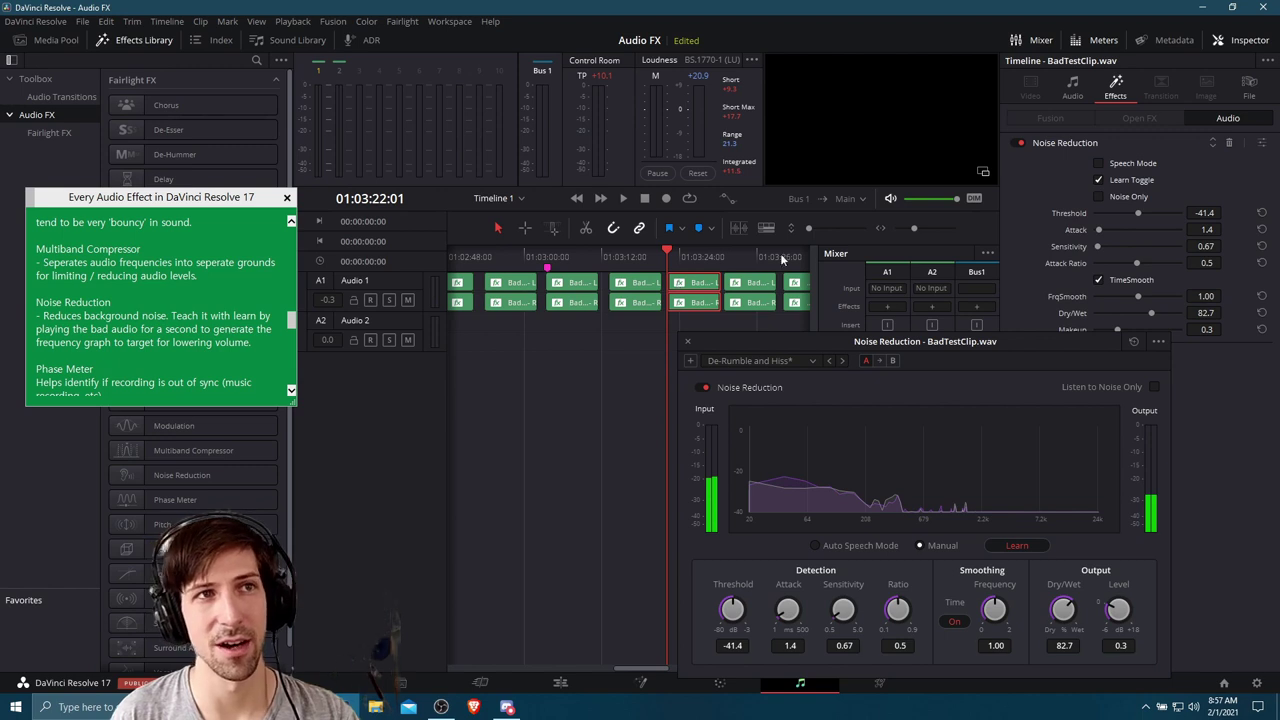
pyautogui.moveTo(913, 228); pyautogui.dragTo(918, 231)
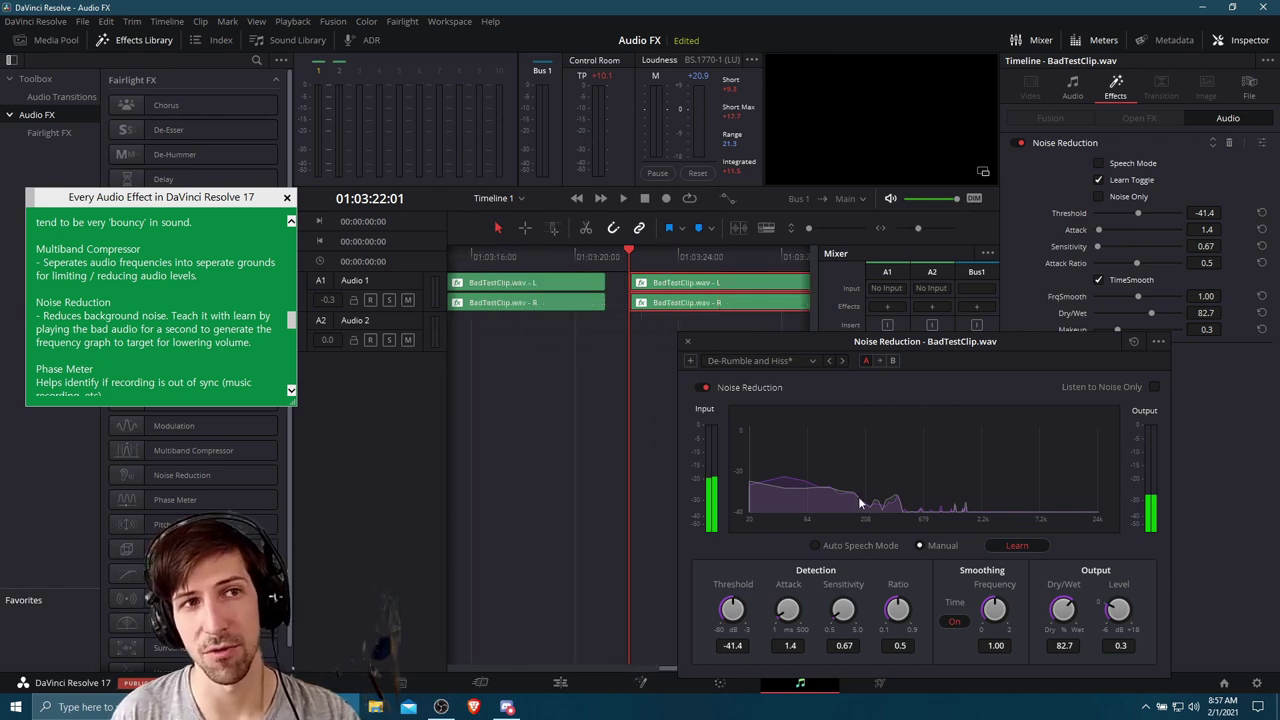
pyautogui.press('space')
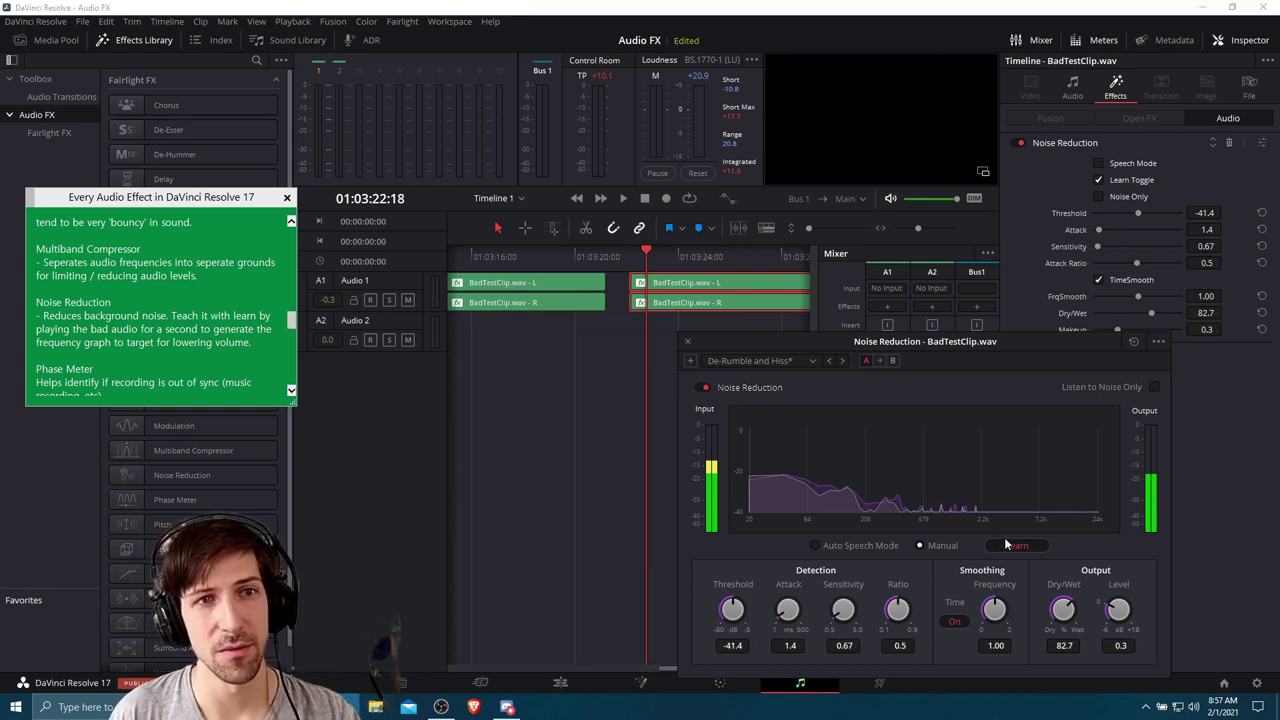
pyautogui.press('Up')
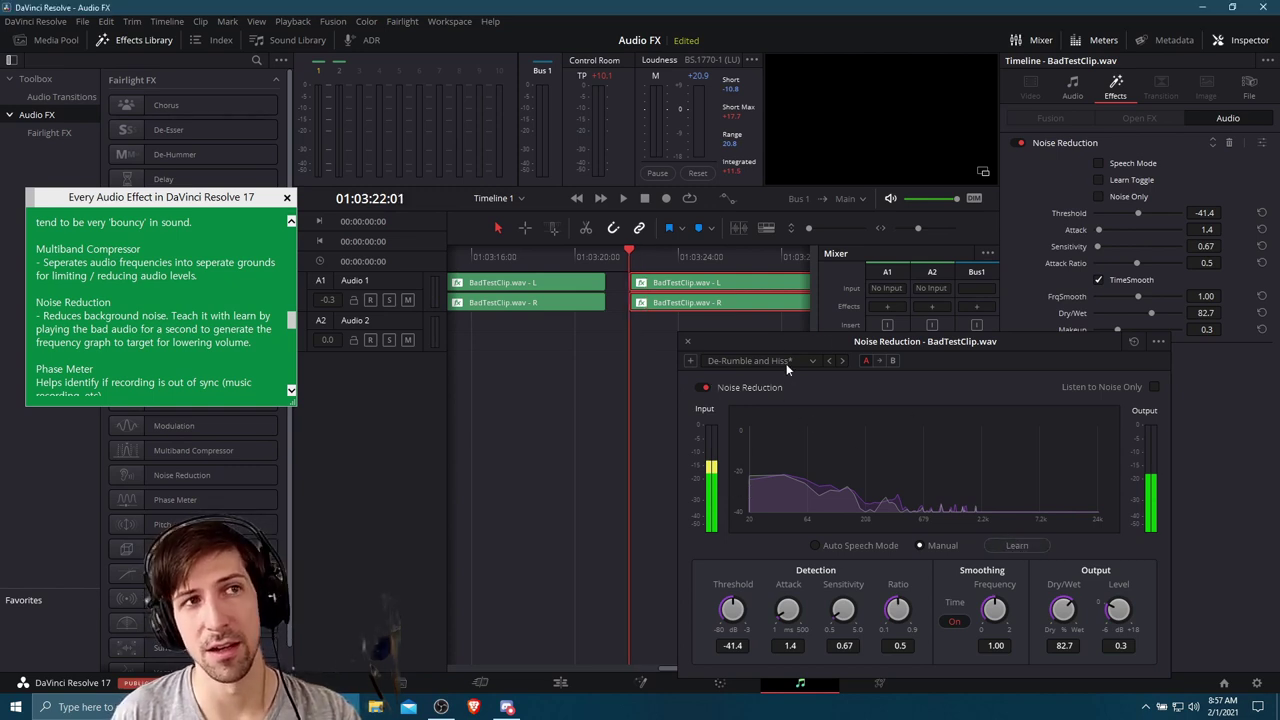
# - Play the clip from its start with Noise Reduction enabled to hear the cleaned audio
pyautogui.hscroll(2, 656, 351)
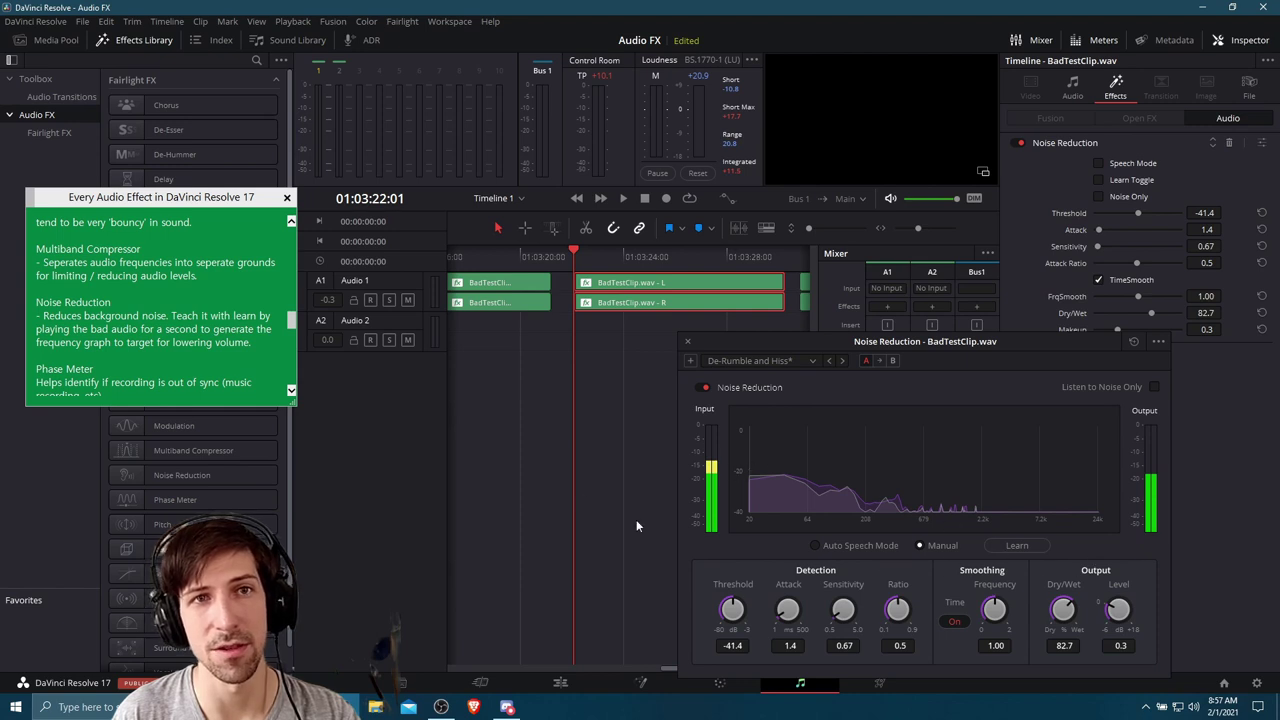
pyautogui.press('space')
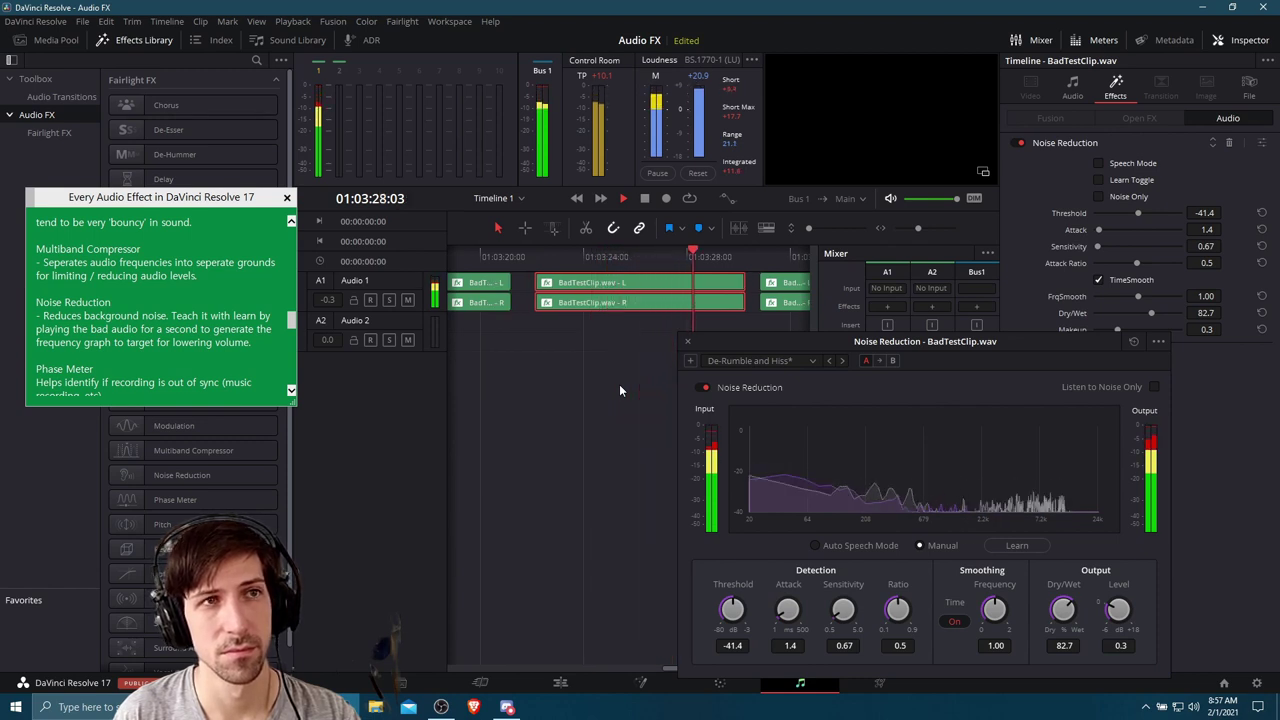
pyautogui.press('space')
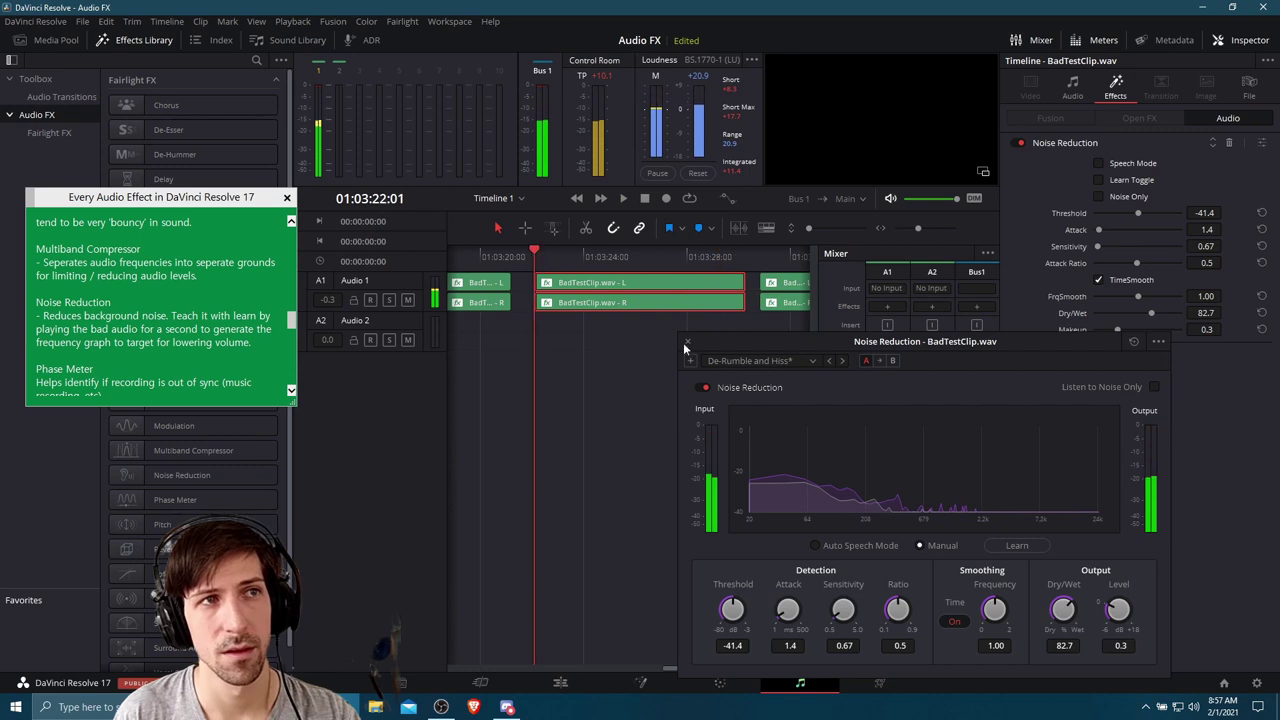
# - Bypass Noise Reduction and play the start of the clip to compare the original audio
pyautogui.click(705, 387)
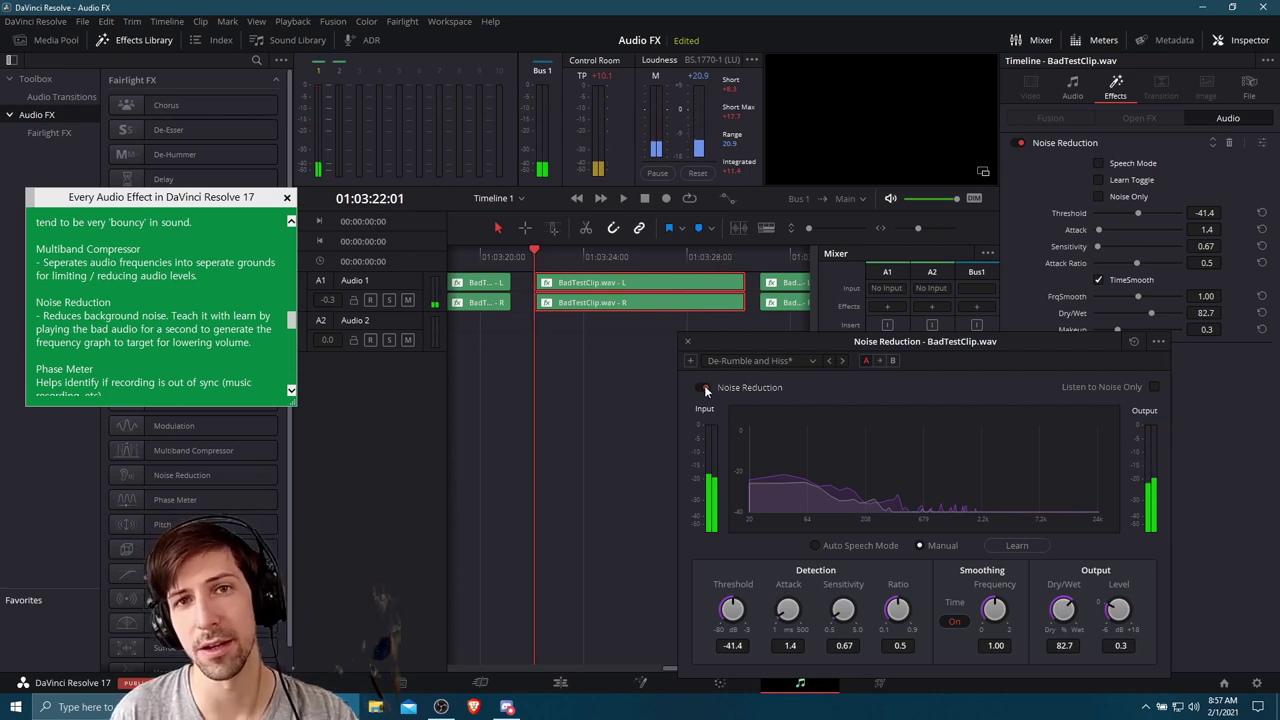
pyautogui.press('space')
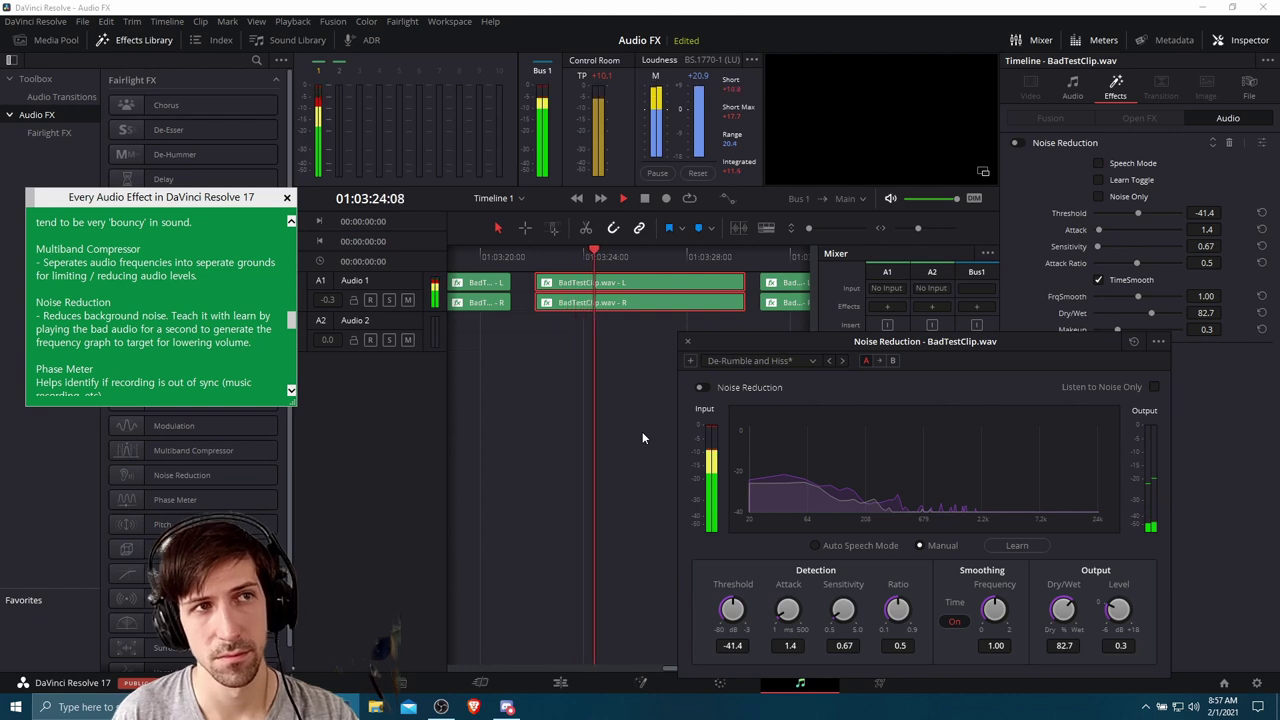
pyautogui.press('space')
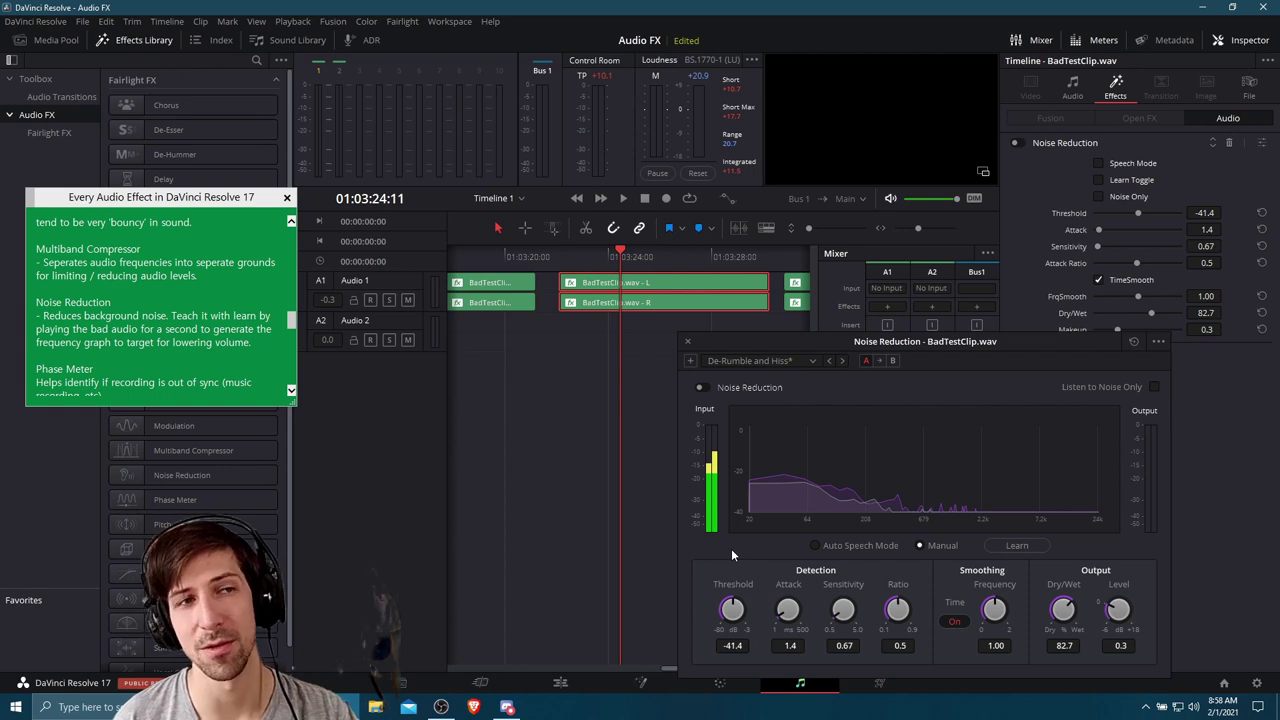
# - Close the Noise Reduction window and open the Phase Meter window of the following BadTestClip.wav clip
pyautogui.moveTo(761, 341); pyautogui.dragTo(722, 333)
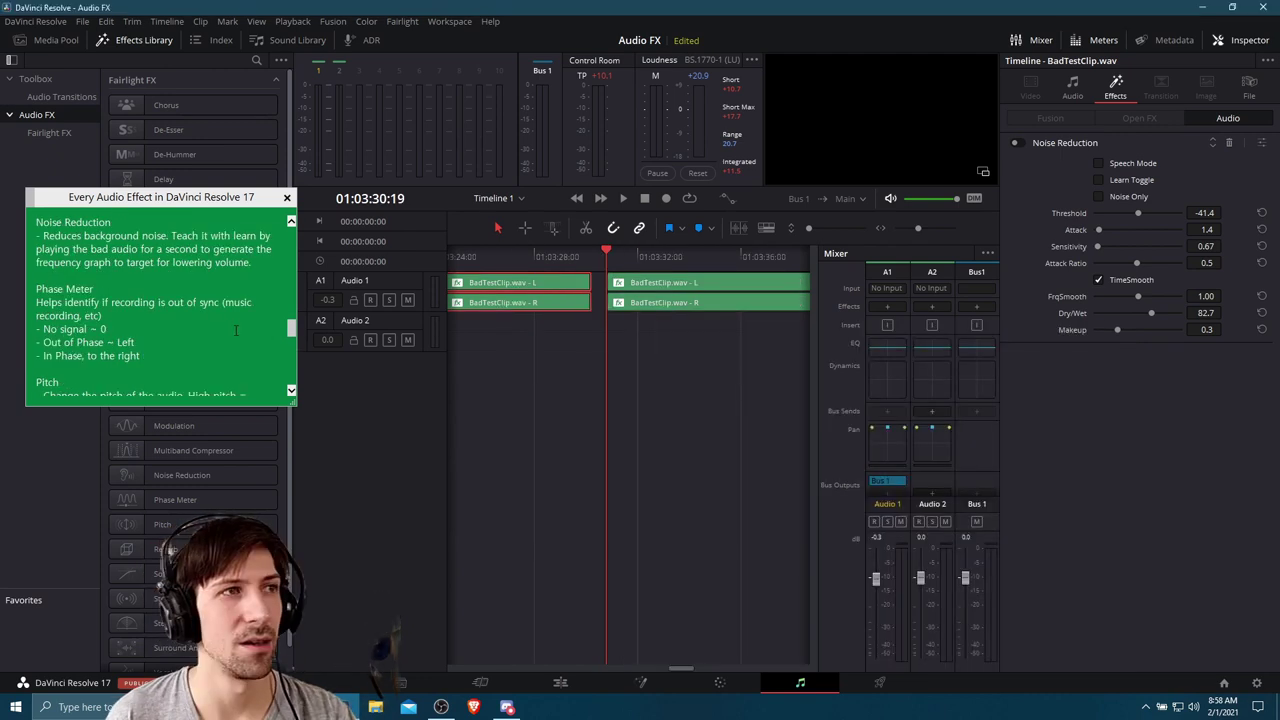
pyautogui.hscroll(2, 720, 406)
pyautogui.click(666, 291)
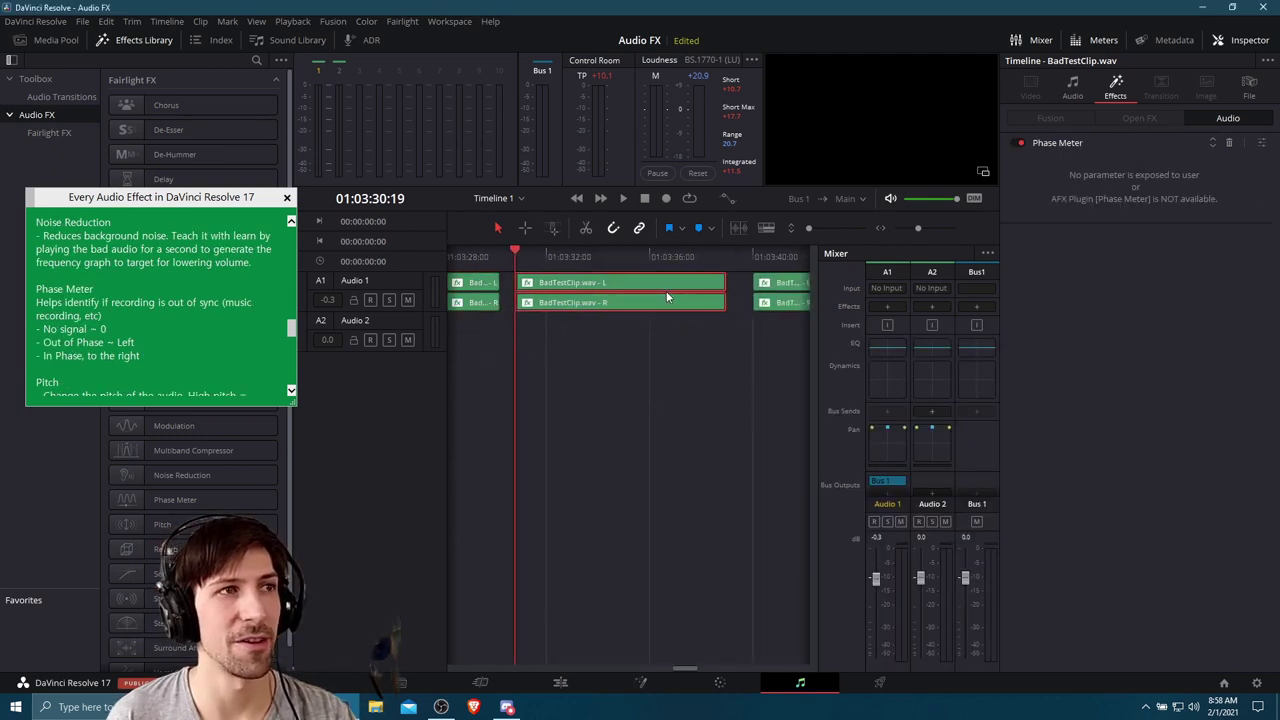
pyautogui.click(1262, 143)
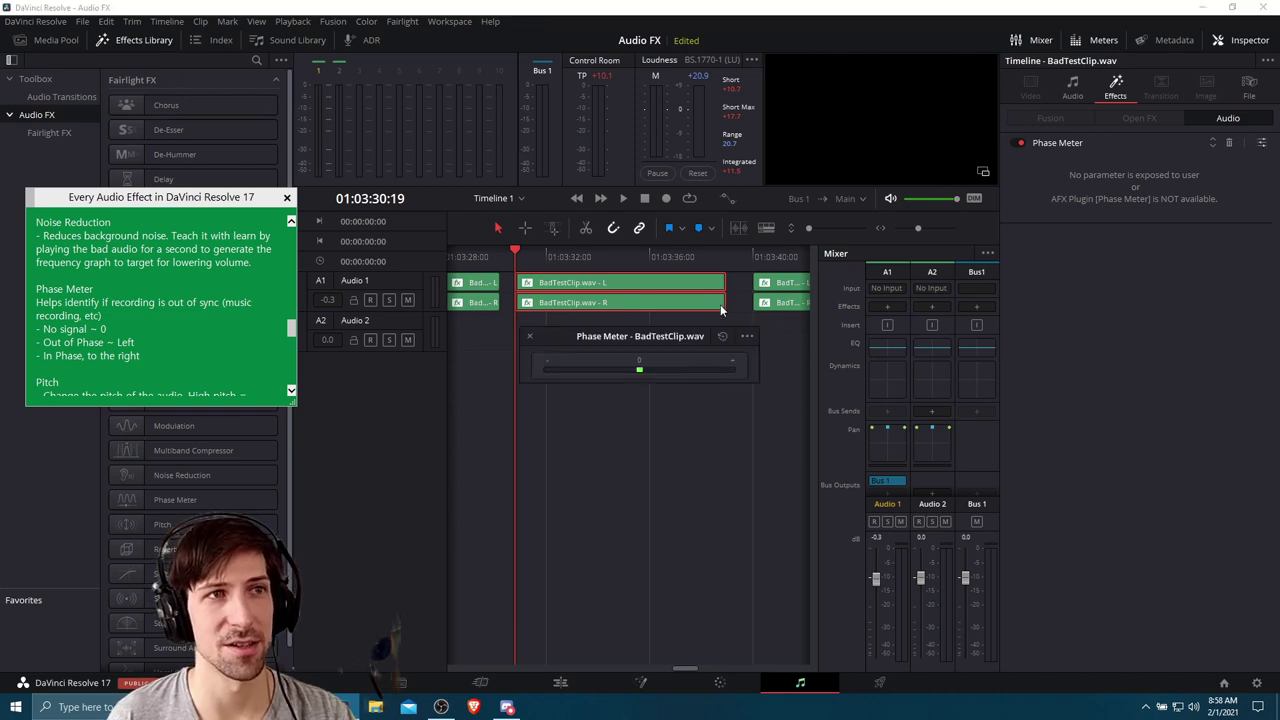
# - Move the Phase Meter window below the tracks and play the clip to watch its phase reading
pyautogui.moveTo(668, 332); pyautogui.dragTo(693, 403)
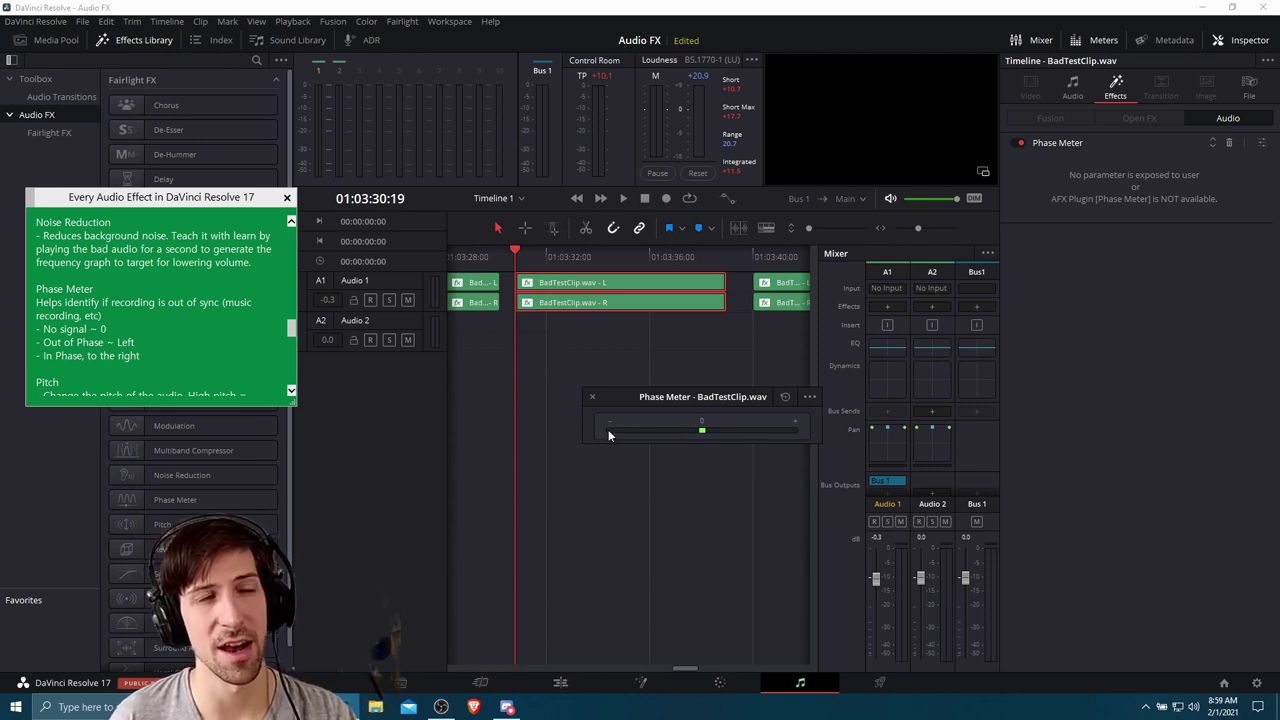
pyautogui.moveTo(716, 394); pyautogui.dragTo(714, 398)
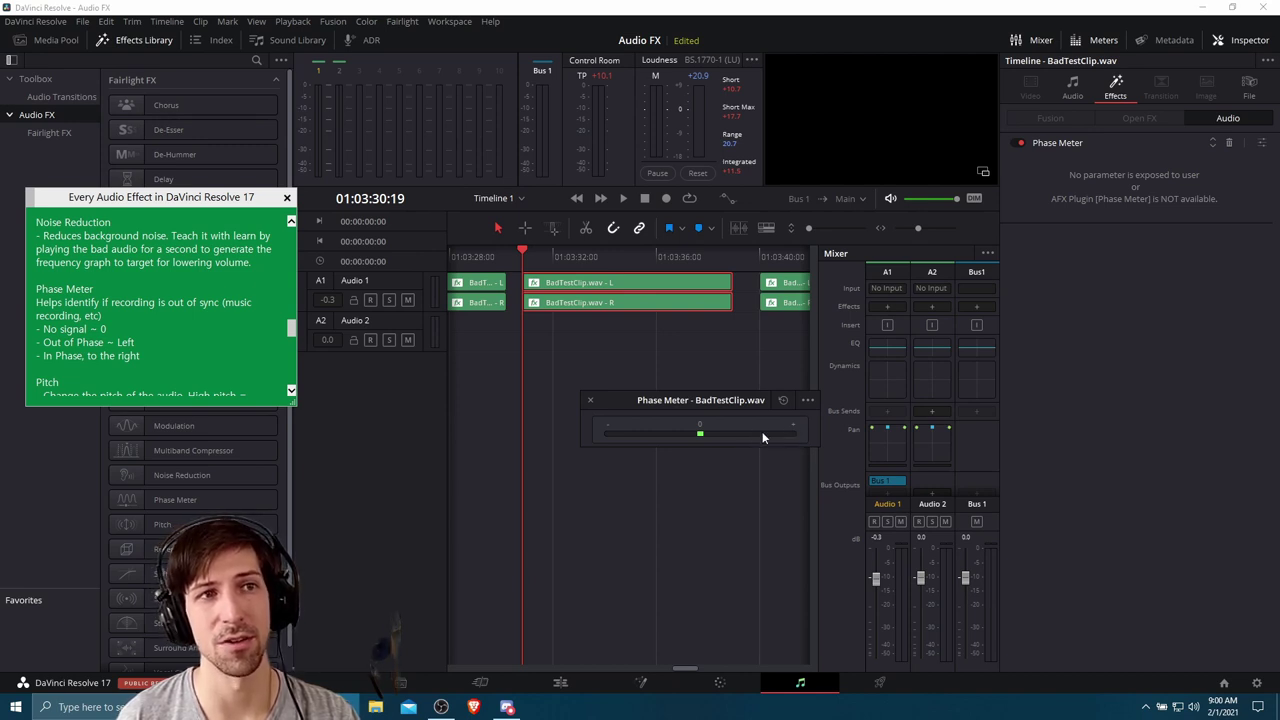
pyautogui.press('space')
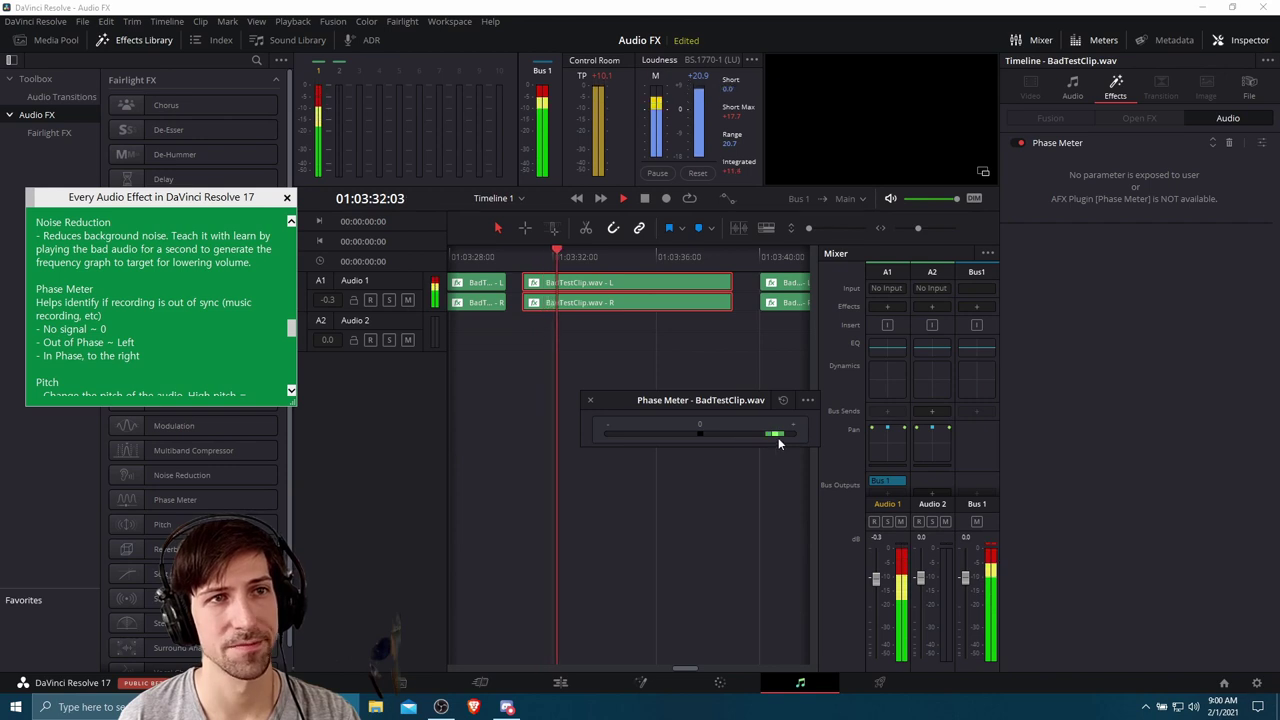
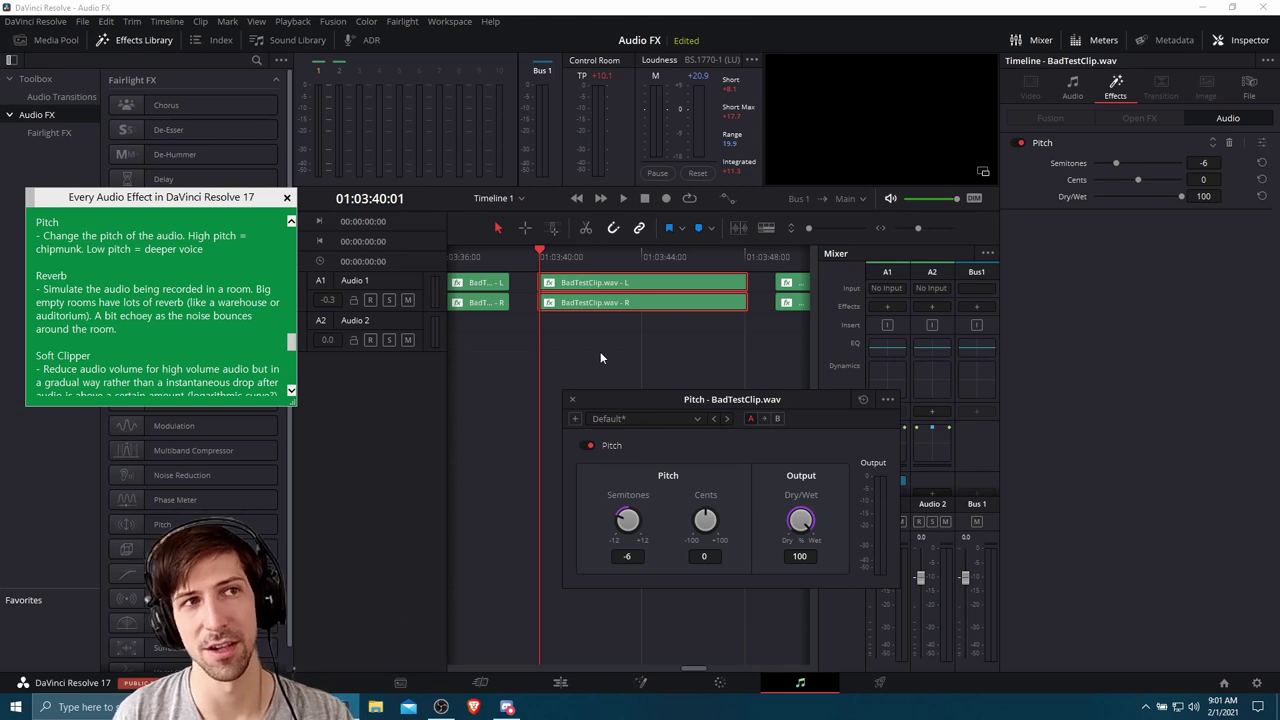
# - Play the start of the Pitch clip to hear the voice at -6 semitones
pyautogui.press('space')
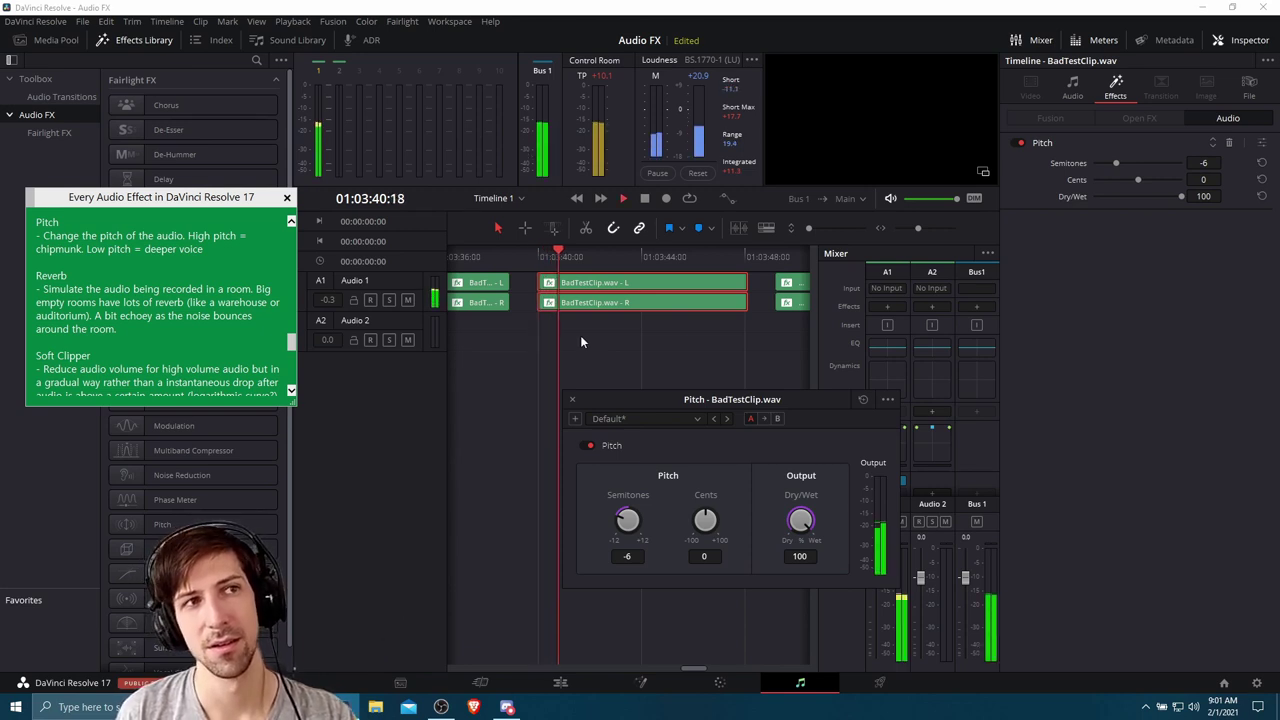
pyautogui.press('space')
# - Set the Pitch effect's Semitones to 6 and play on through the clip to hear the raised voice
pyautogui.hotkey('ctrl', 'z')
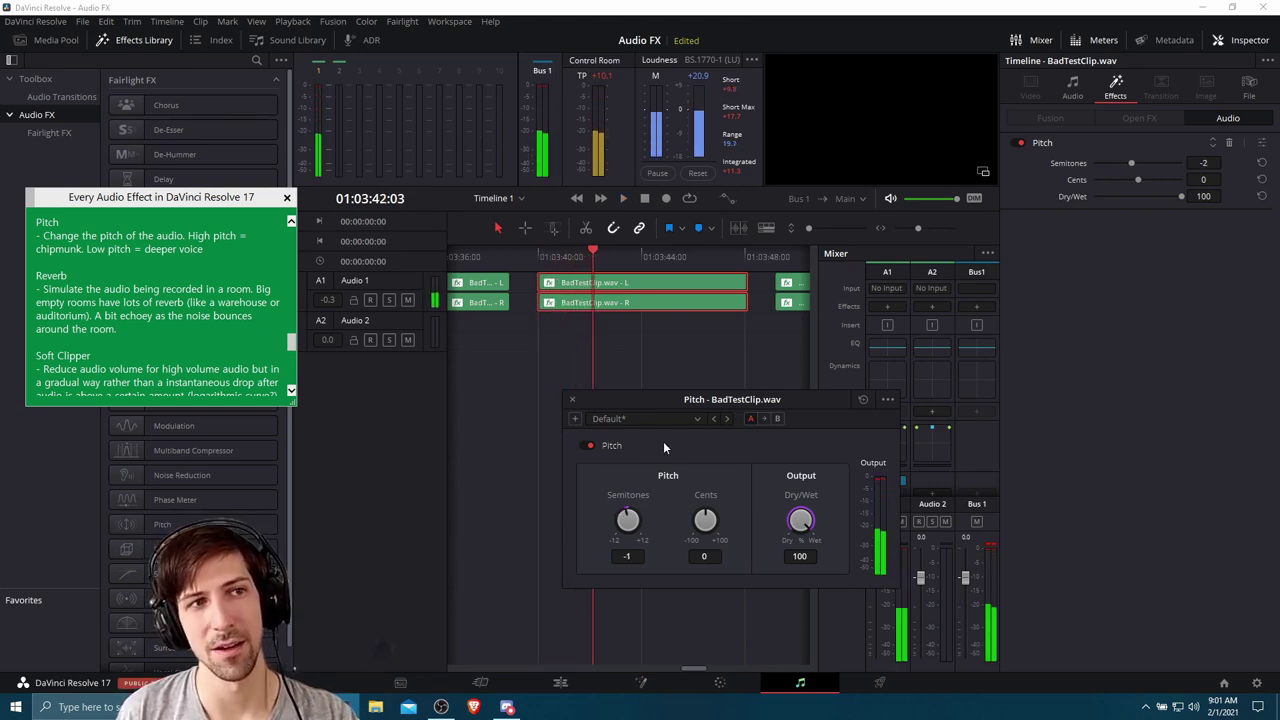
pyautogui.click(663, 349)
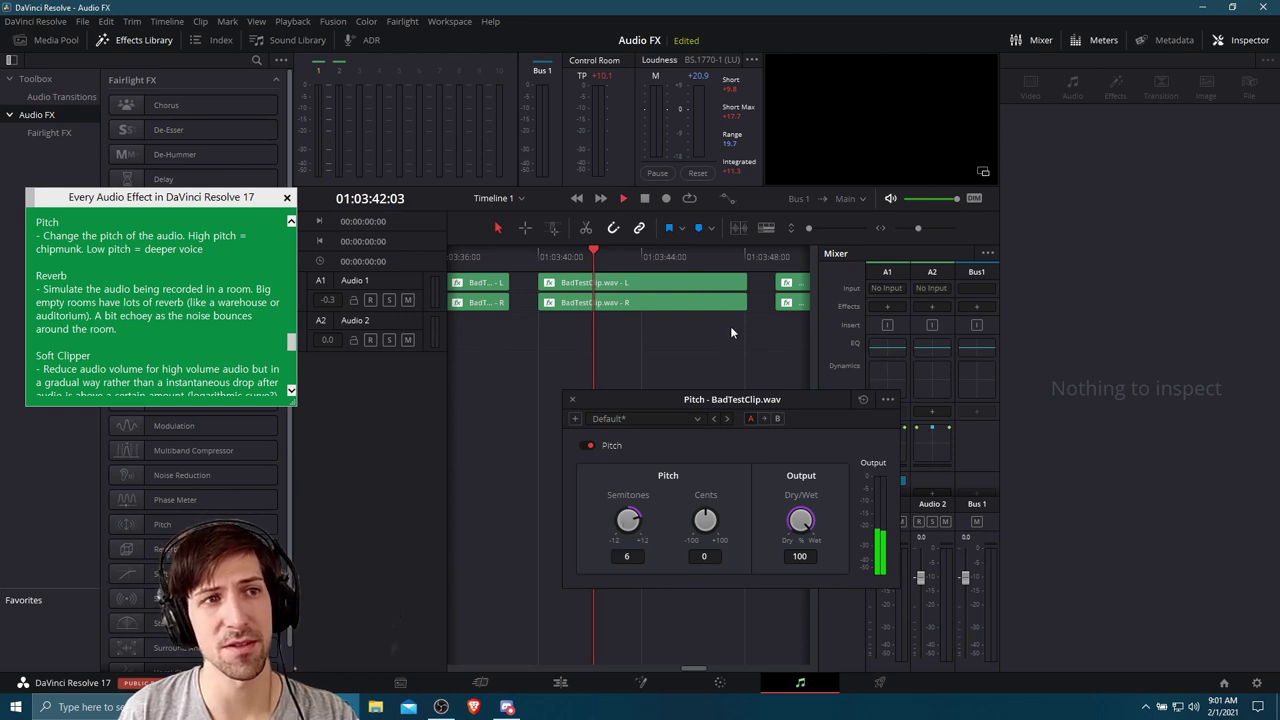
pyautogui.press('space')
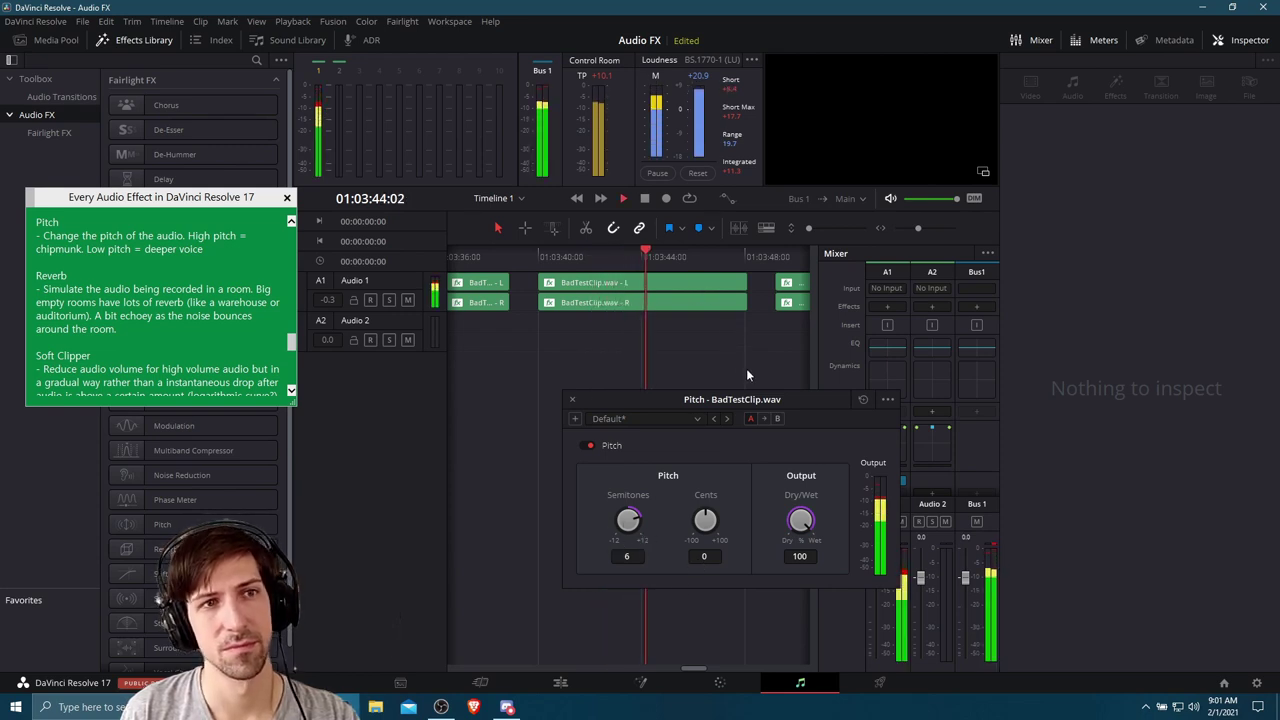
pyautogui.press('space')
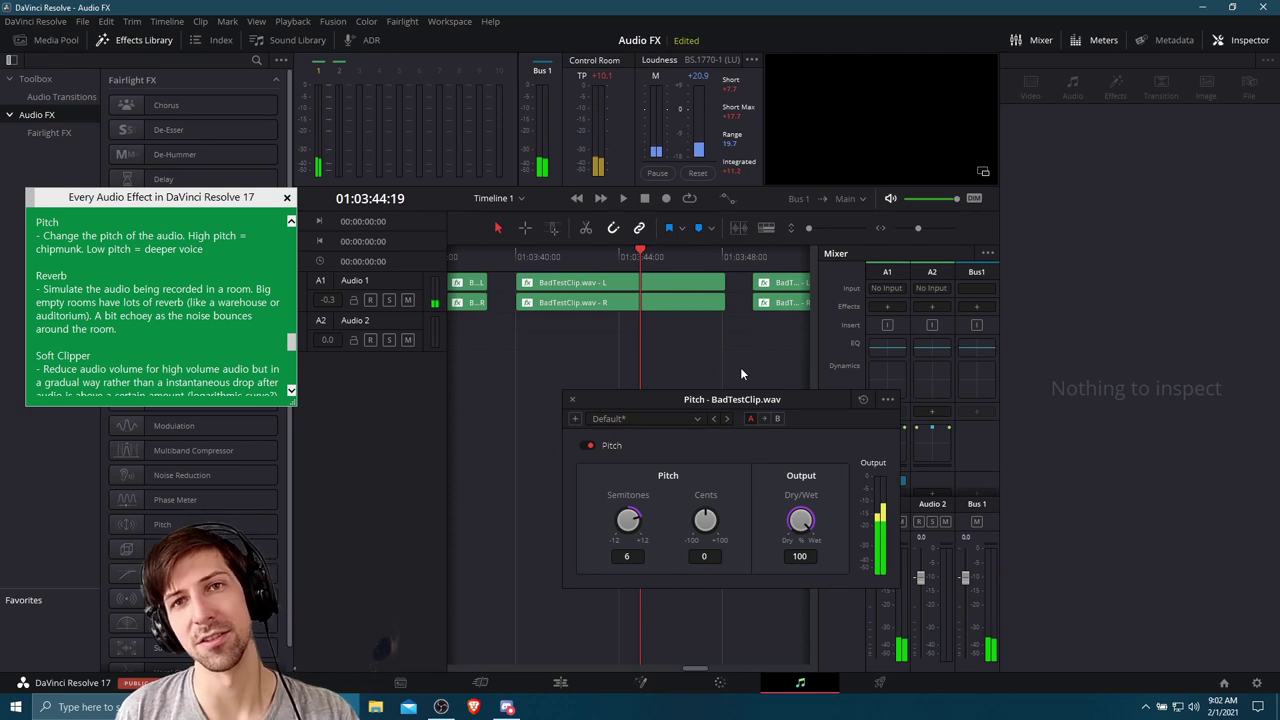
# - Close the Pitch window, open the Reverb window of the following BadTestClip.wav clip and place it over the mixer area
pyautogui.hscroll(3, 740, 358)
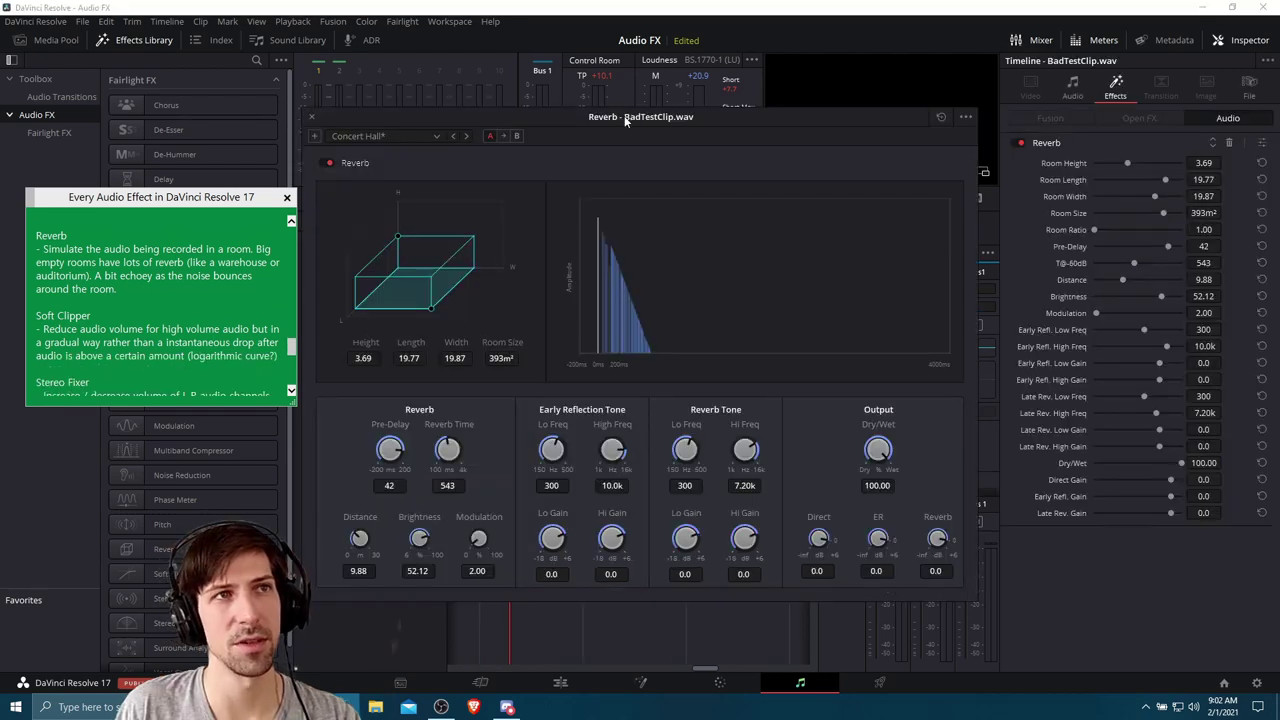
pyautogui.moveTo(623, 117); pyautogui.dragTo(813, 178)
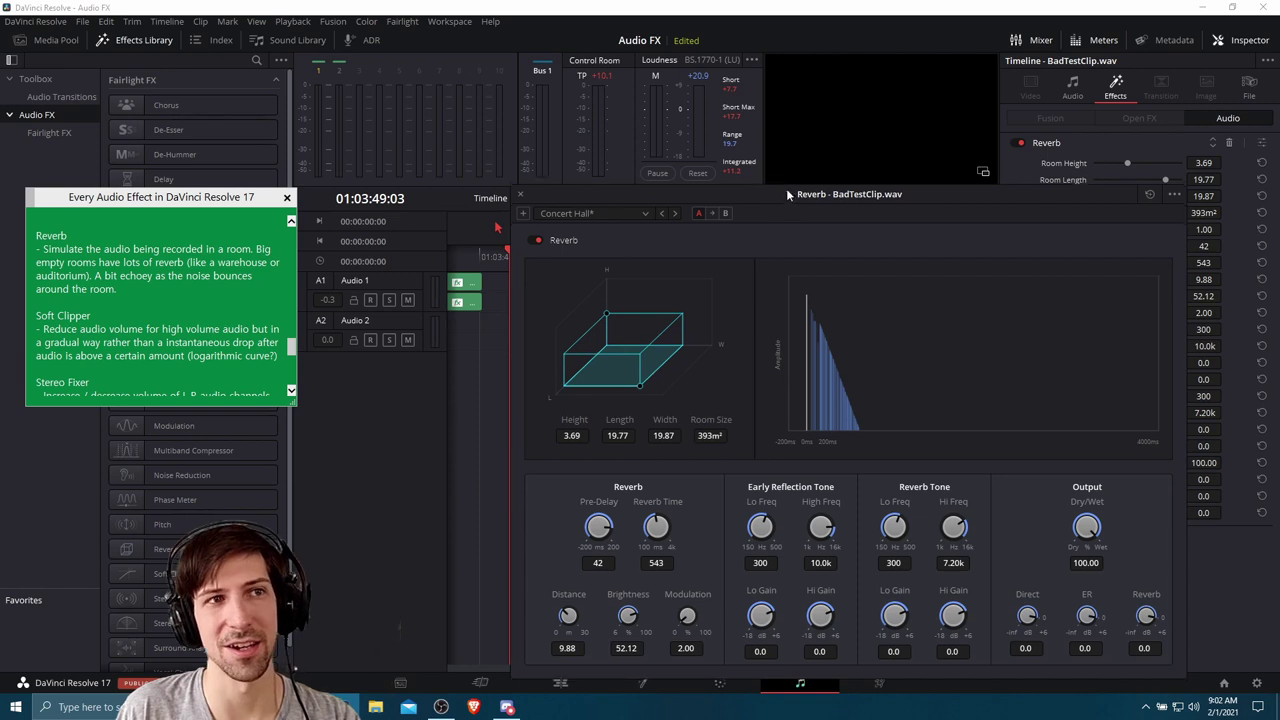
pyautogui.moveTo(786, 190); pyautogui.dragTo(786, 169)
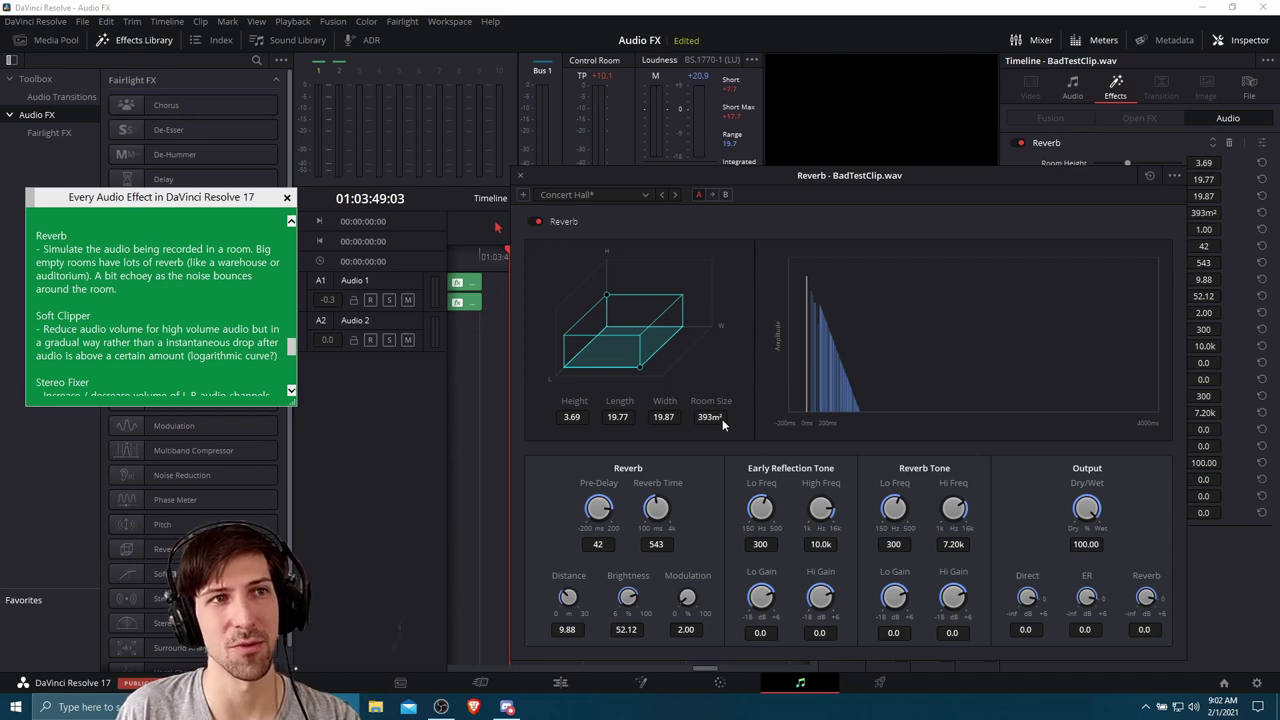
pyautogui.moveTo(792, 175); pyautogui.dragTo(800, 152)
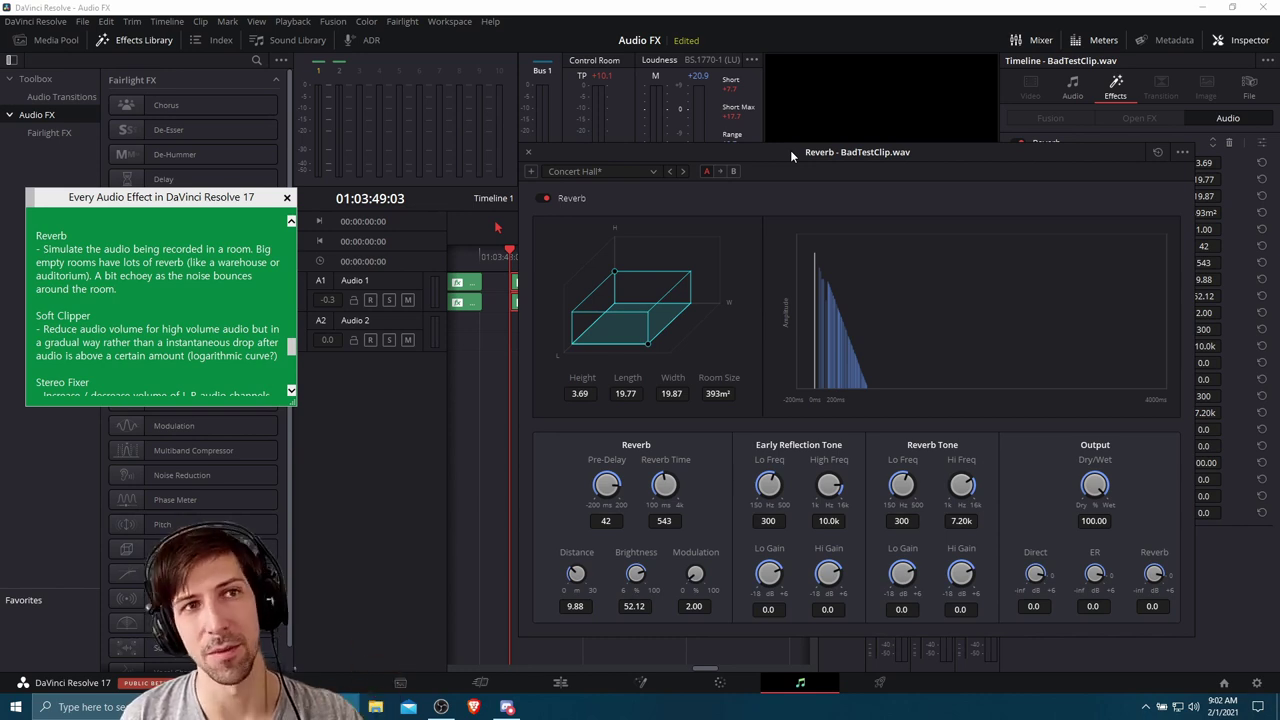
pyautogui.moveTo(790, 150); pyautogui.dragTo(793, 154)
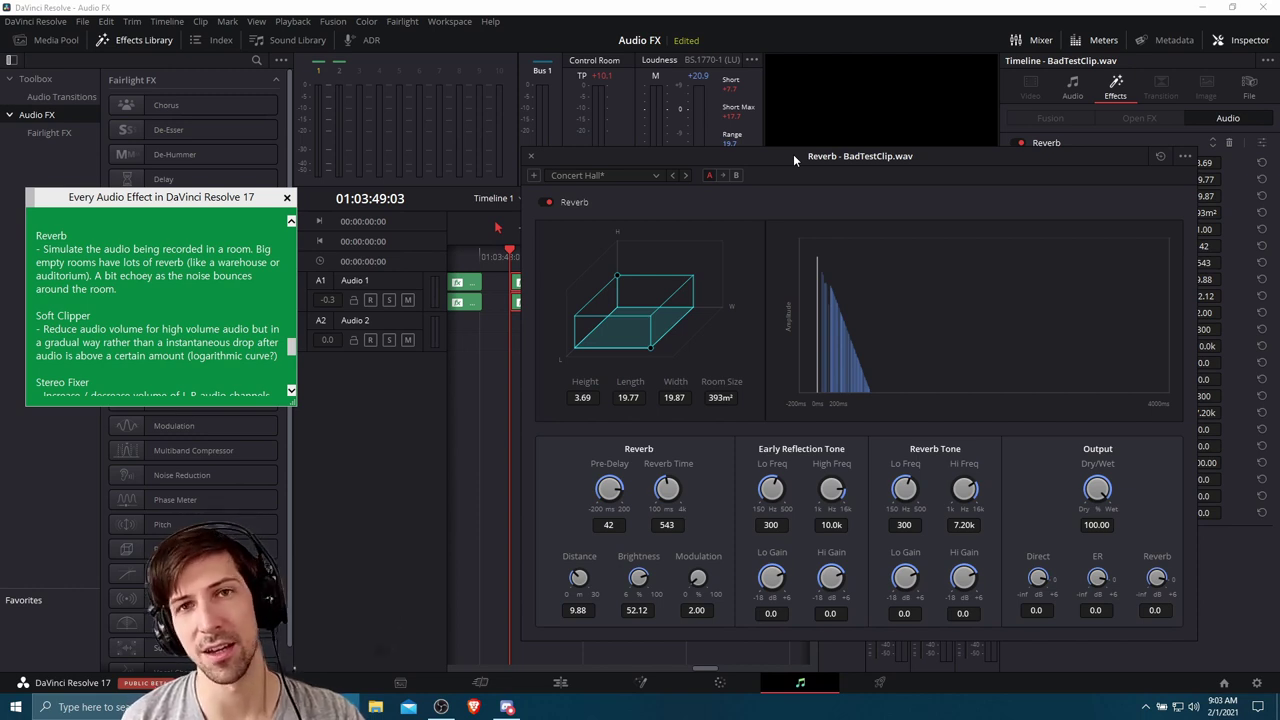
pyautogui.moveTo(793, 154); pyautogui.dragTo(789, 155)
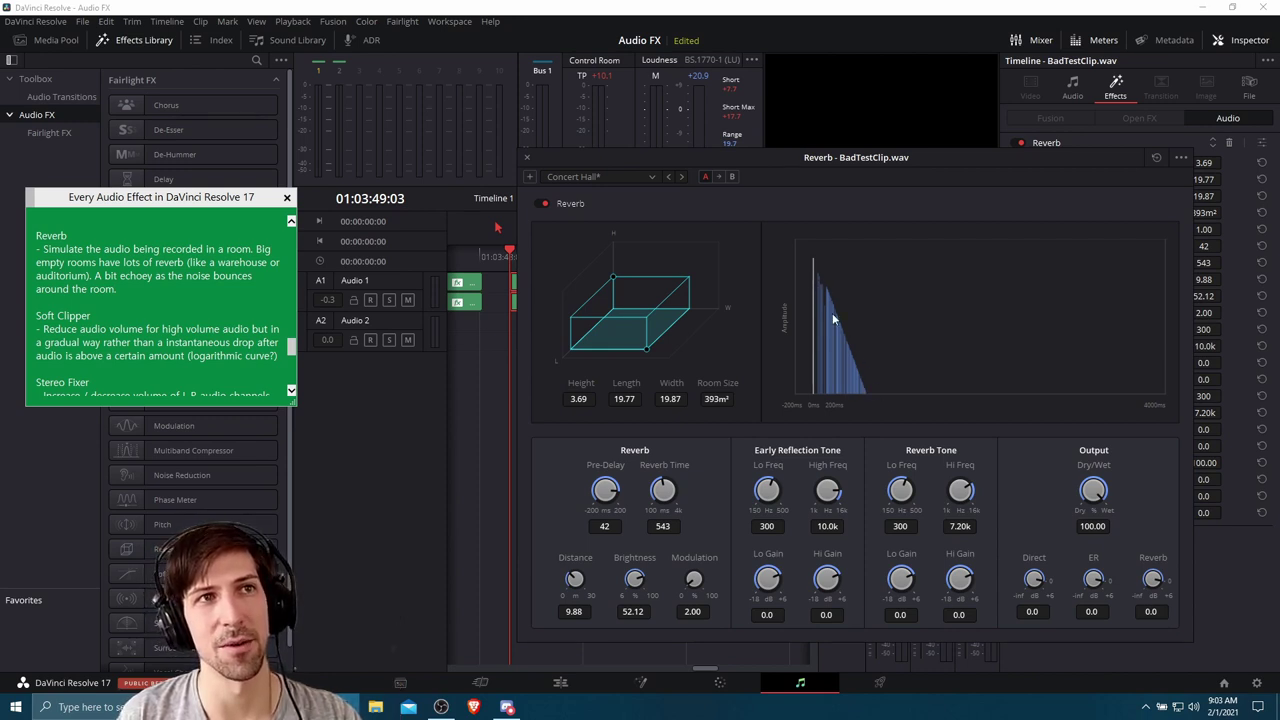
# - Move the Reverb window off the clip and play the clip's start with the Concert Hall reverb
pyautogui.moveTo(792, 173); pyautogui.dragTo(906, 212)
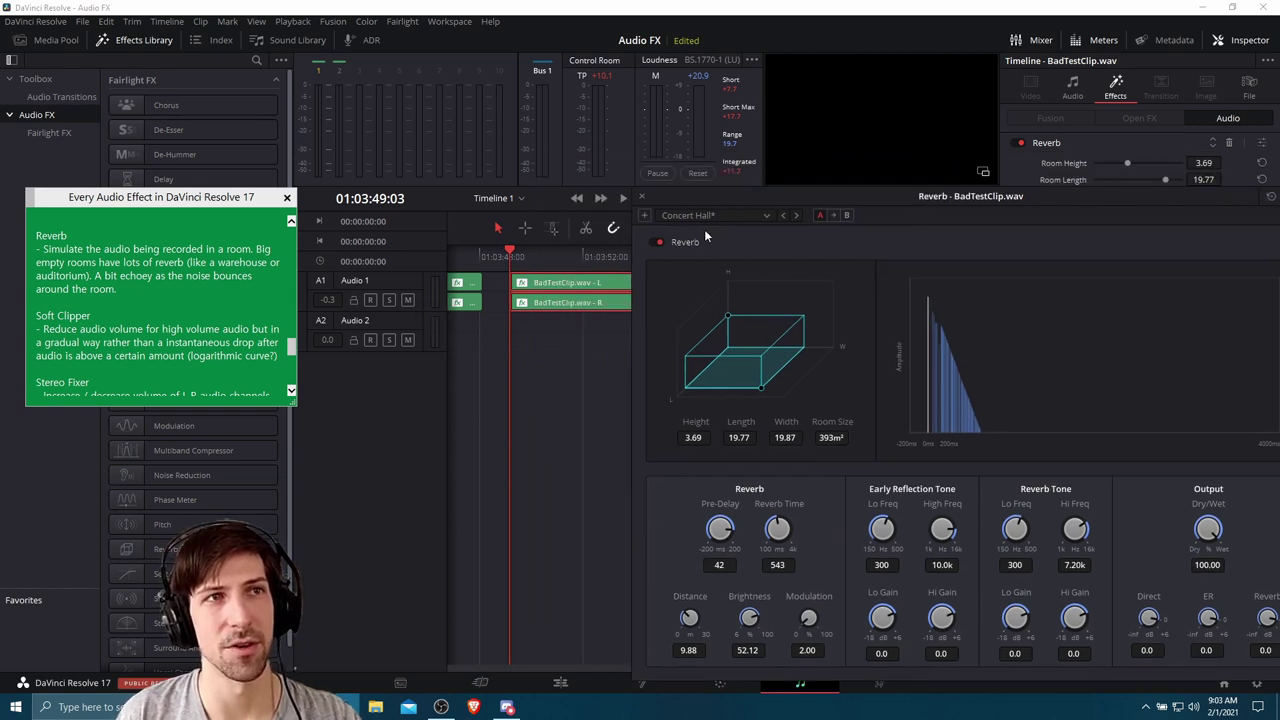
pyautogui.press('space')
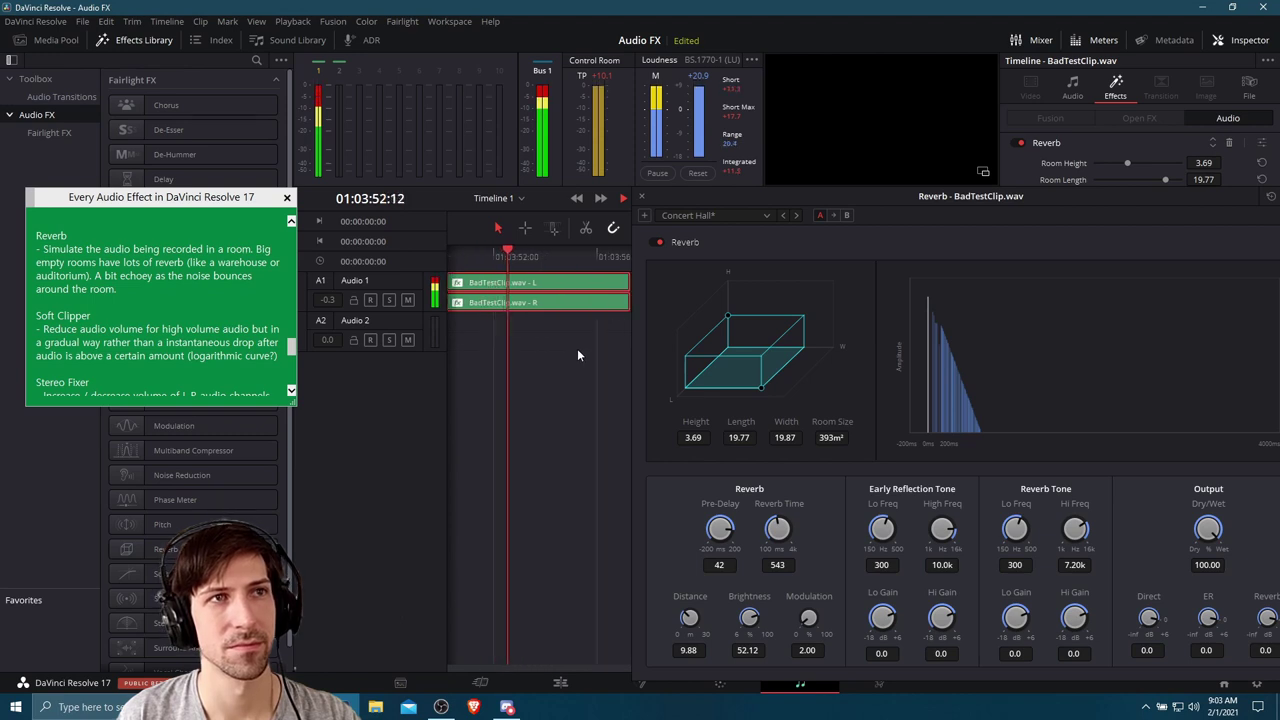
pyautogui.press('space')
# - Apply the Bathroom preset to the Reverb effect, play on to hear it, and view the other presets
pyautogui.moveTo(726, 196); pyautogui.dragTo(698, 154)
pyautogui.click(698, 168)
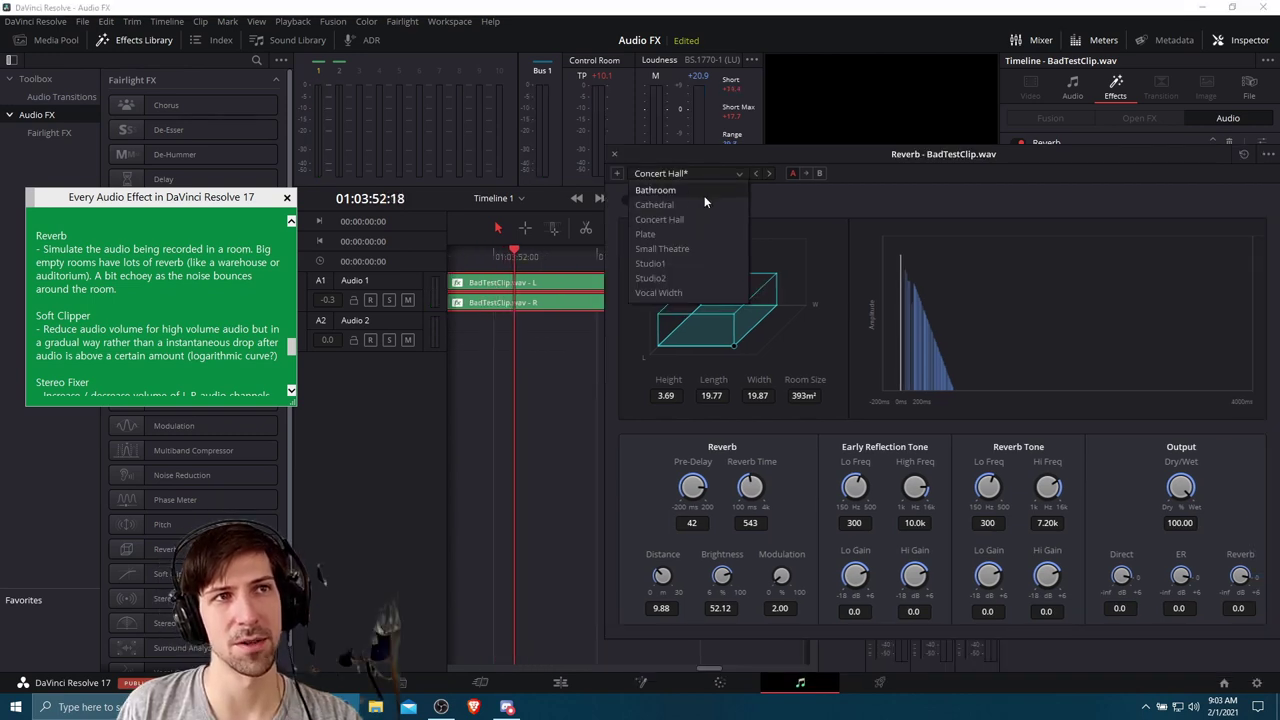
pyautogui.click(707, 193)
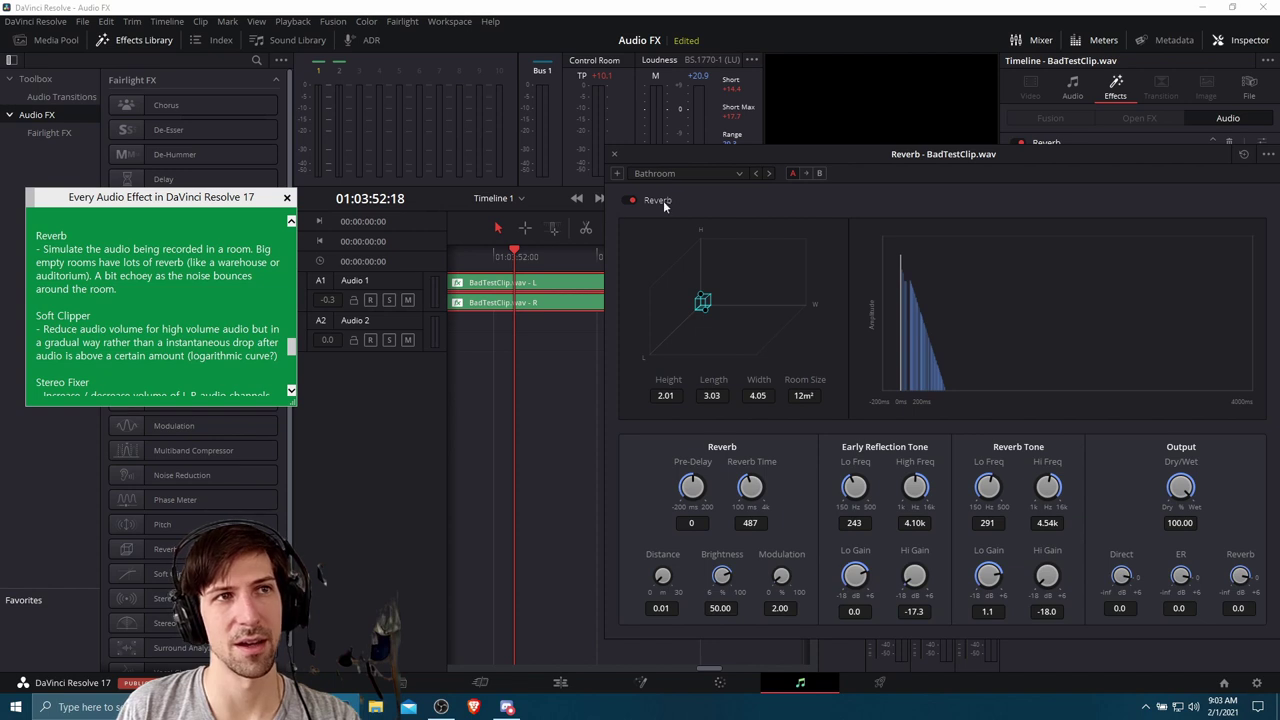
pyautogui.press('space')
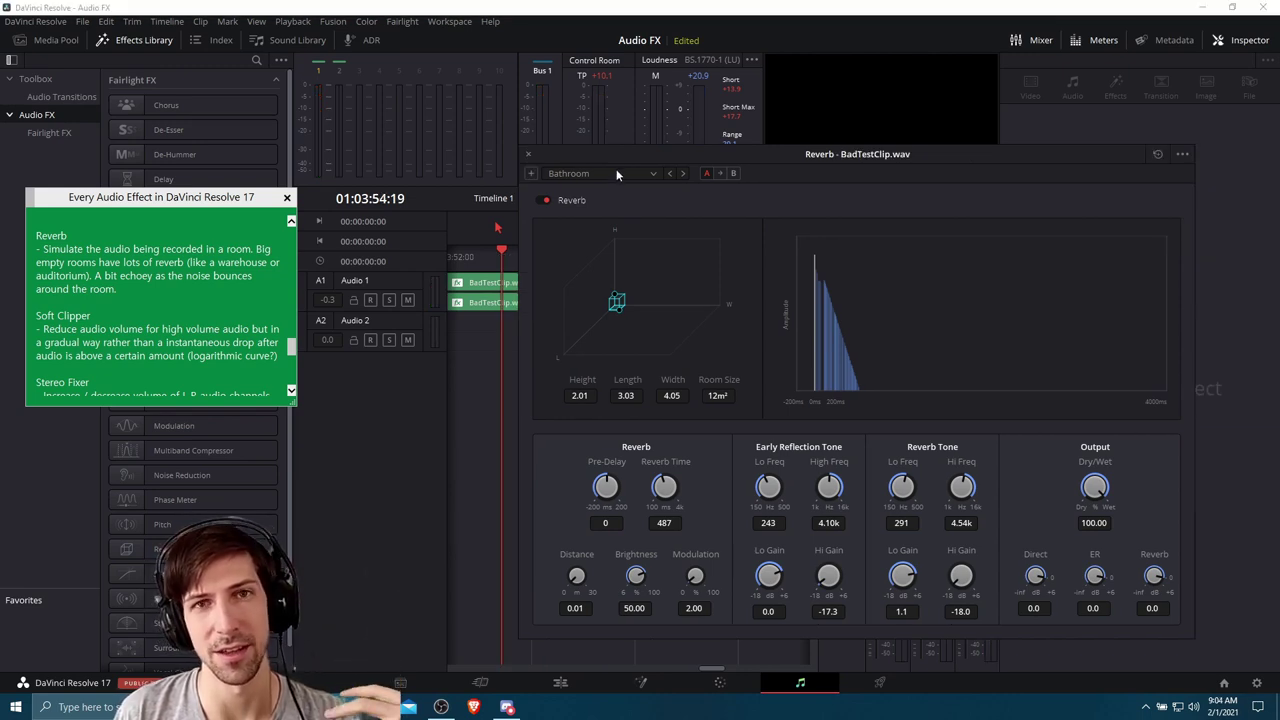
pyautogui.click(613, 173)
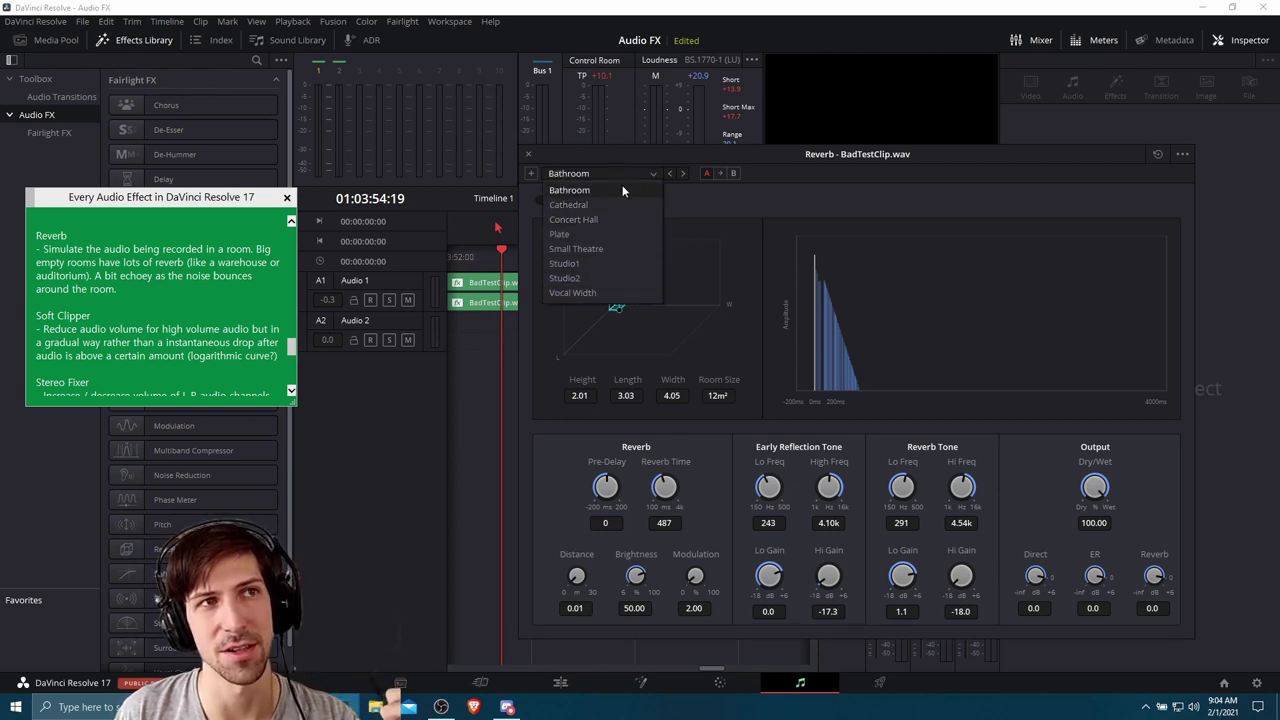
pyautogui.click(614, 153)
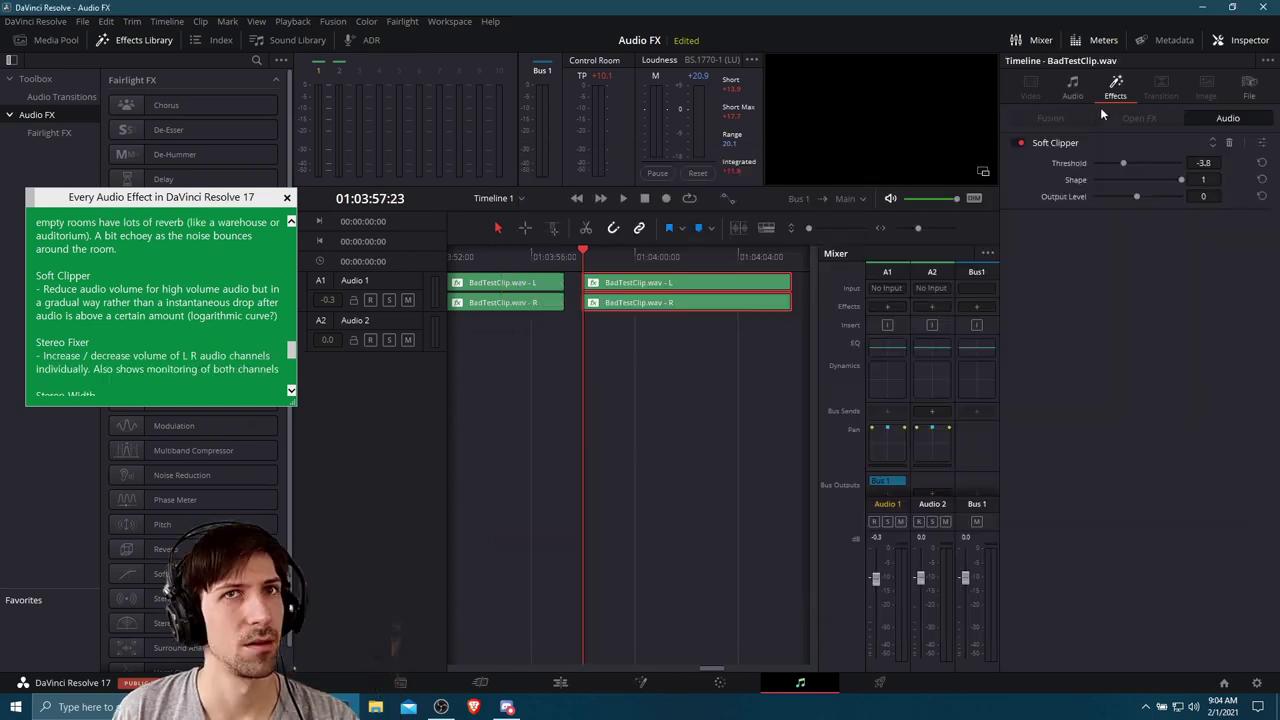
# - Open the Soft Clipper window of the following BadTestClip.wav clip and move it clear of the tracks
pyautogui.click(1262, 143)
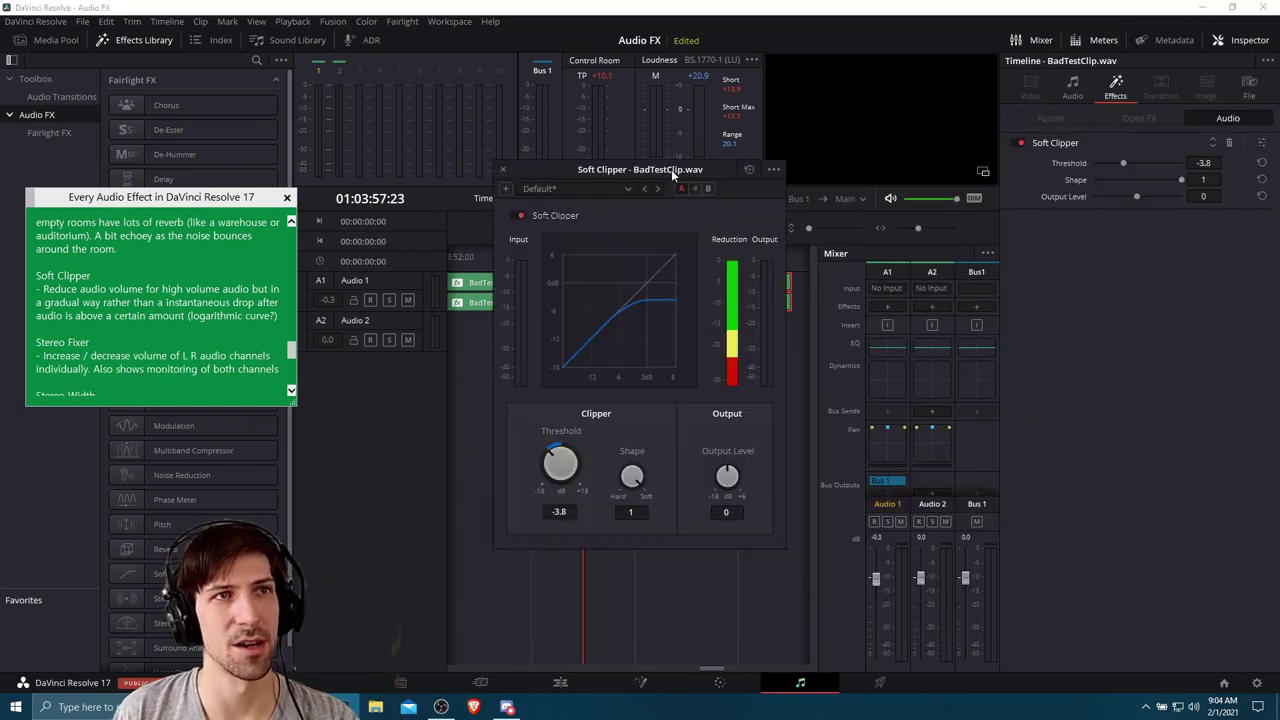
pyautogui.moveTo(672, 172); pyautogui.dragTo(980, 261)
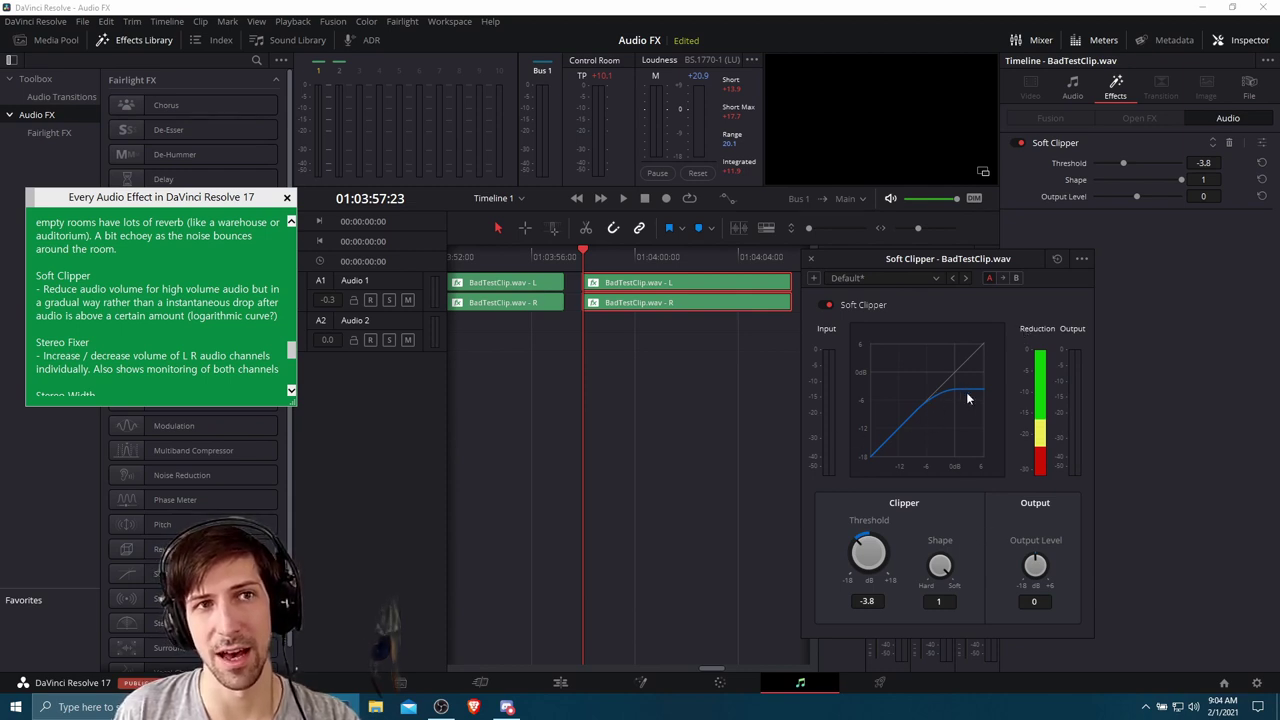
# - Set the Soft Clipper's Shape to 0 to show the hard clipping curve, then return it to 1
pyautogui.moveTo(929, 404); pyautogui.dragTo(731, 474)
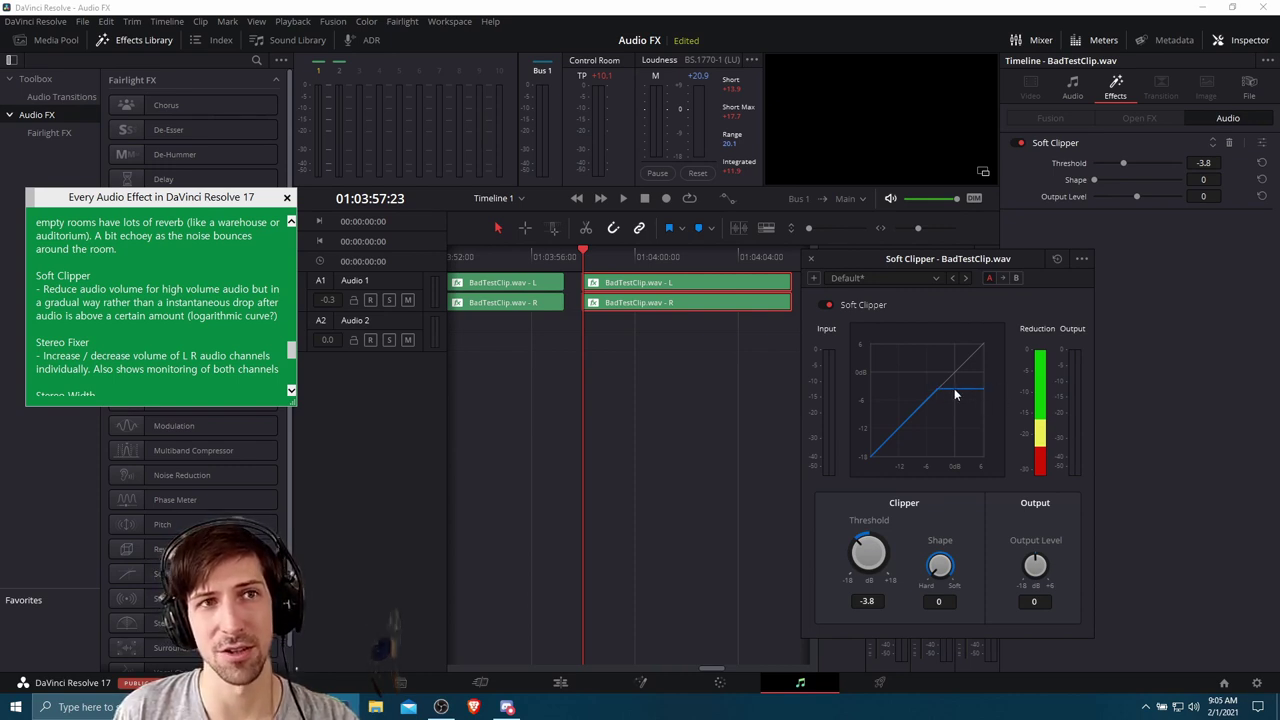
pyautogui.press('Up')
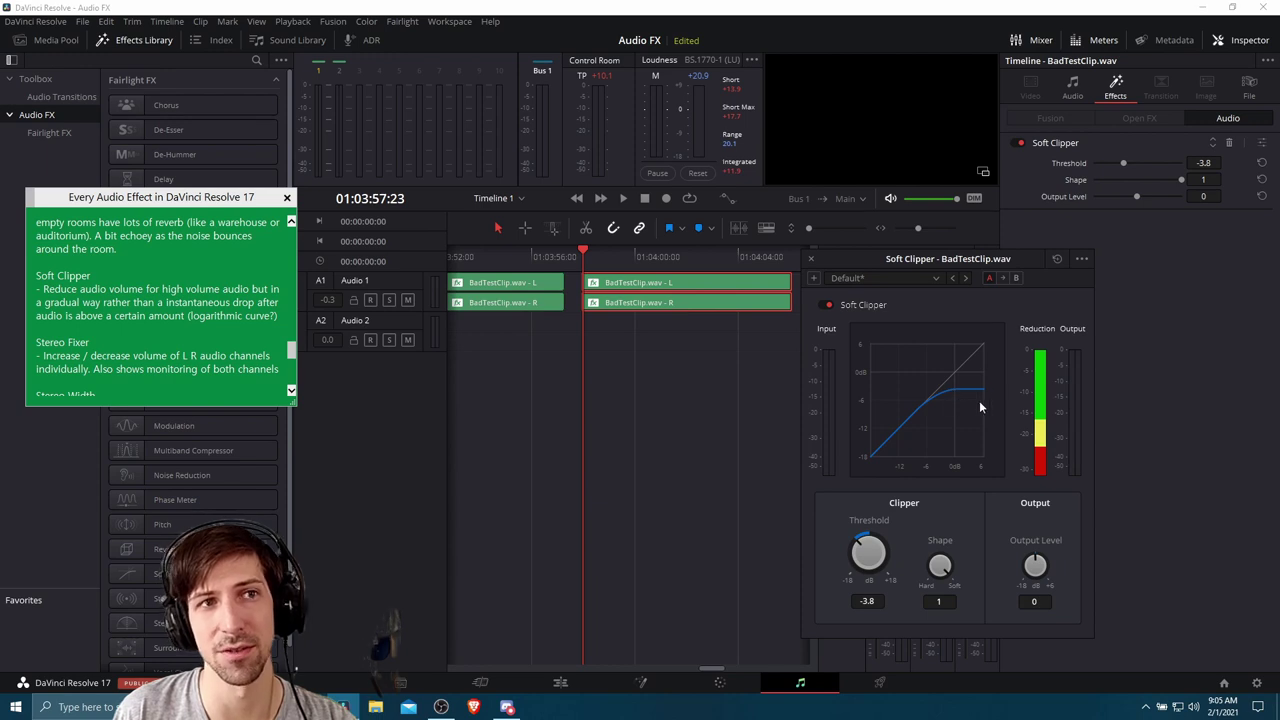
# - Set the Soft Clipper's Threshold to -9.7 dB and play the clip from its start with soft clipping
pyautogui.scroll(-2, 870, 550)
pyautogui.moveTo(869, 541); pyautogui.dragTo(851, 541)
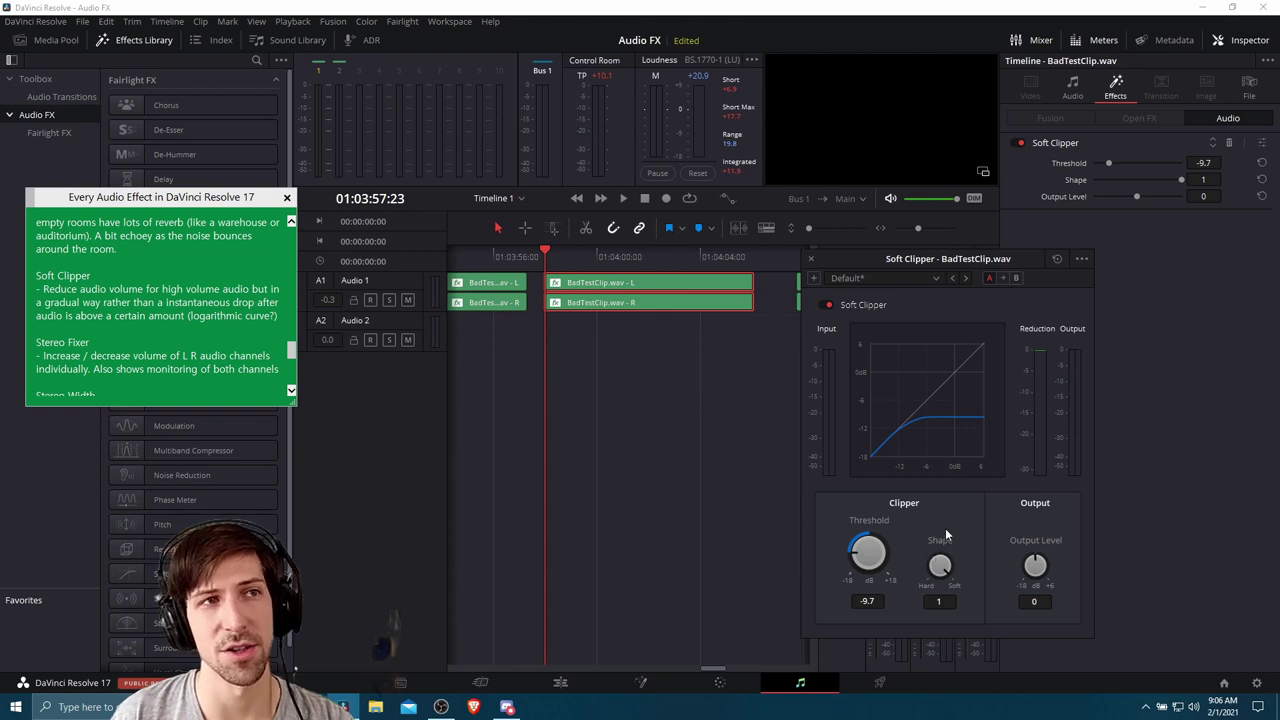
pyautogui.press('space')
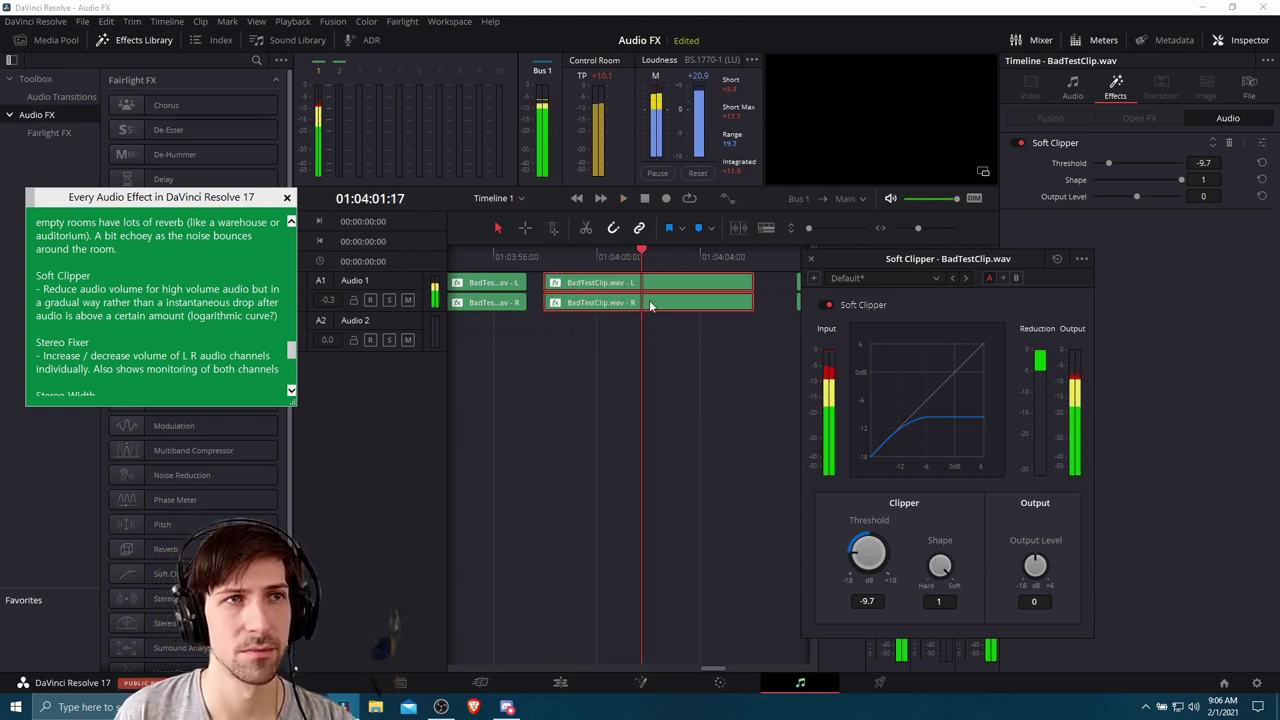
pyautogui.press('space')
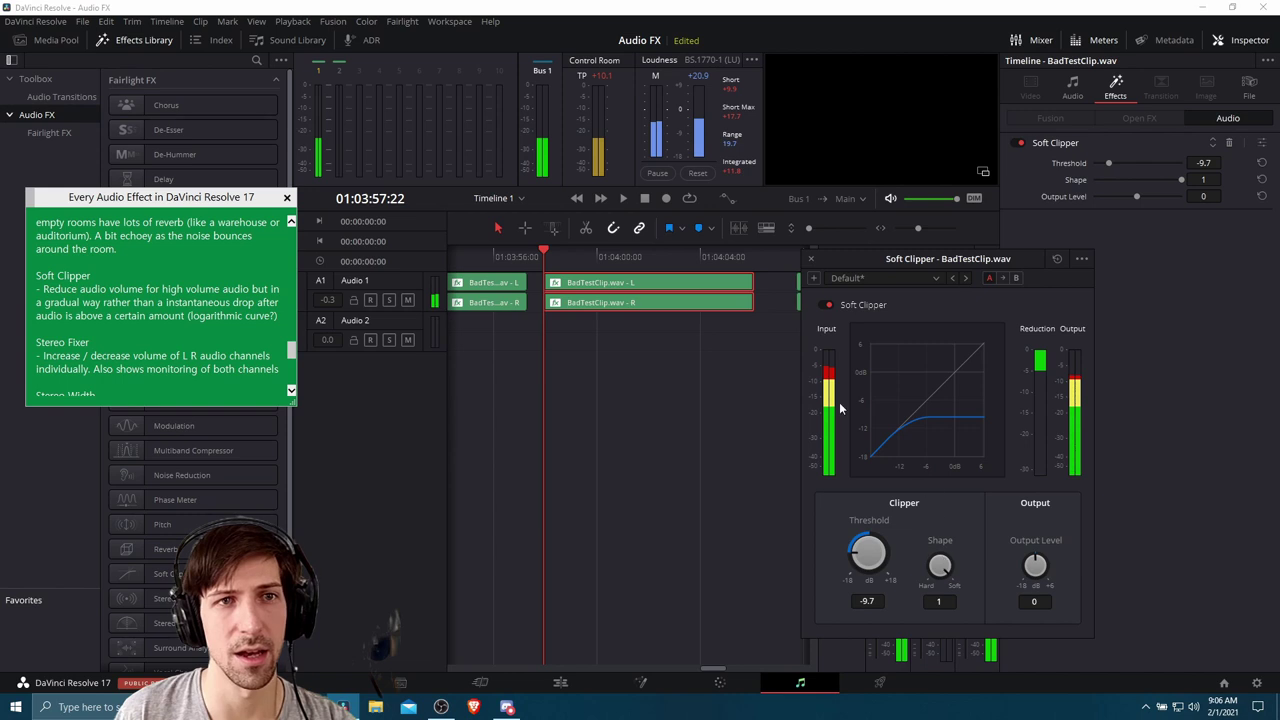
# - Set the Soft Clipper's Shape to 0 and play the clip from its start to hear hard clipping
pyautogui.hotkey('ctrl', 'z')
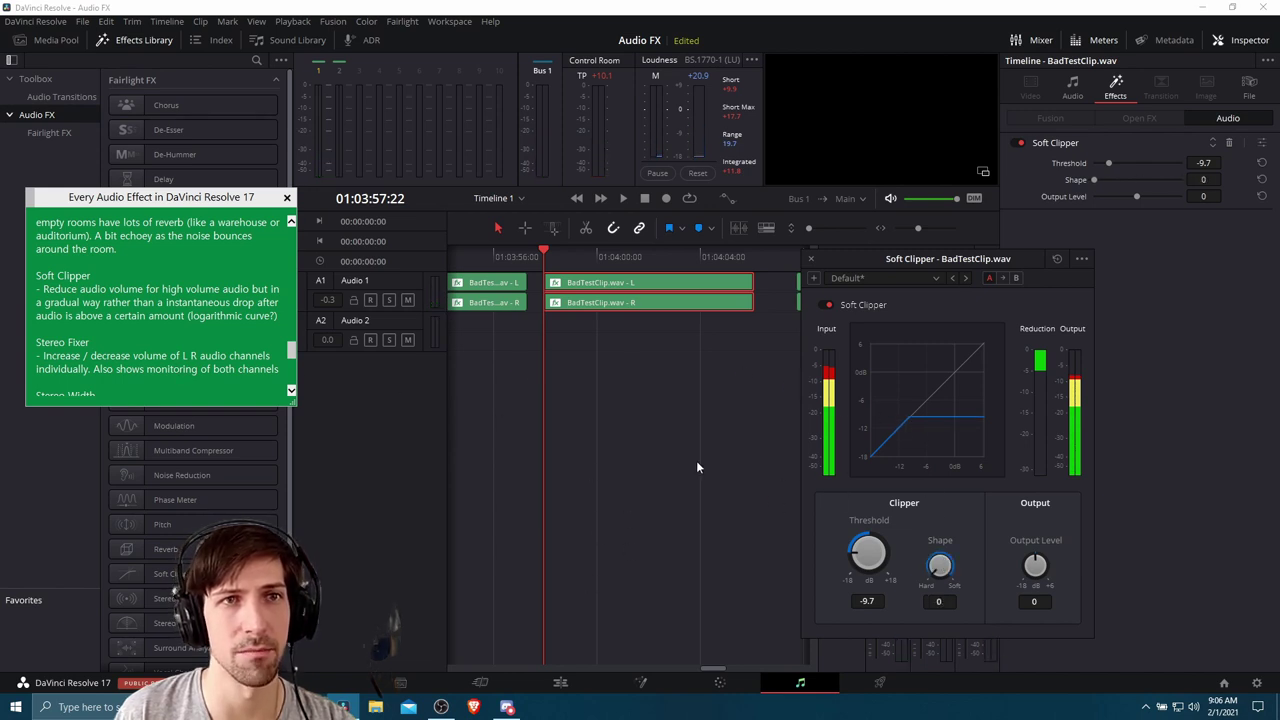
pyautogui.press('space')
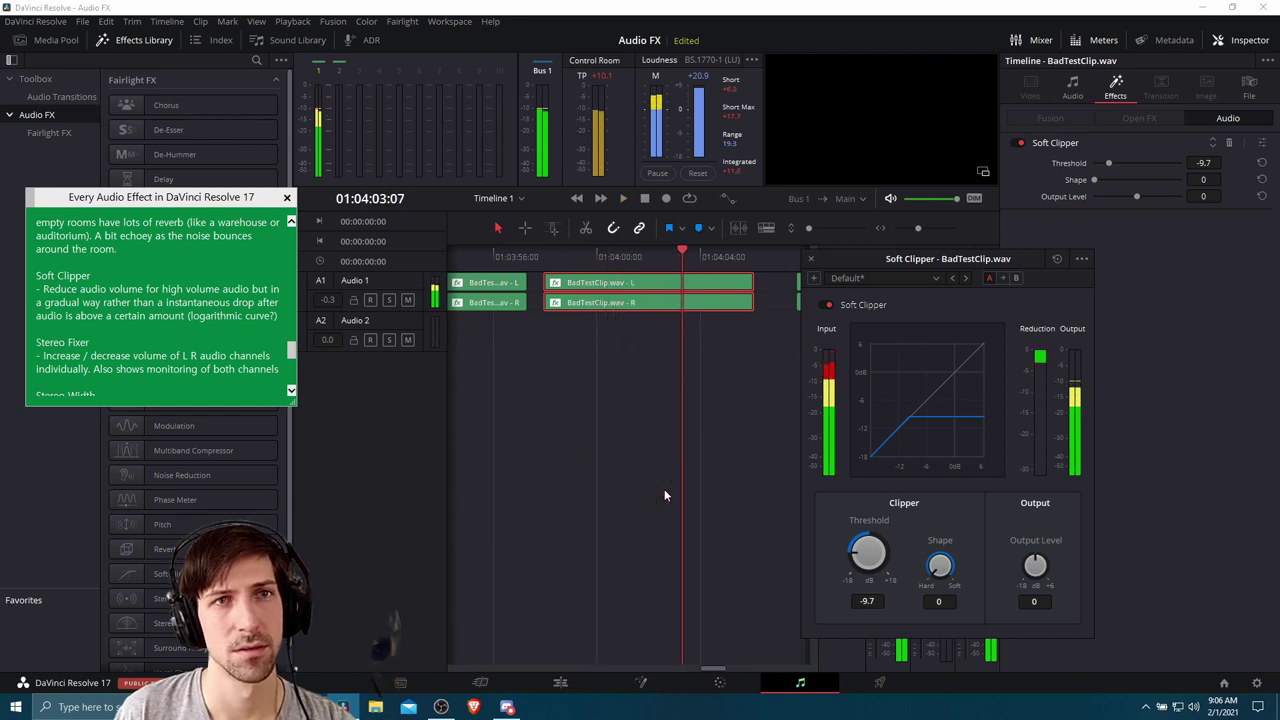
pyautogui.press('space')
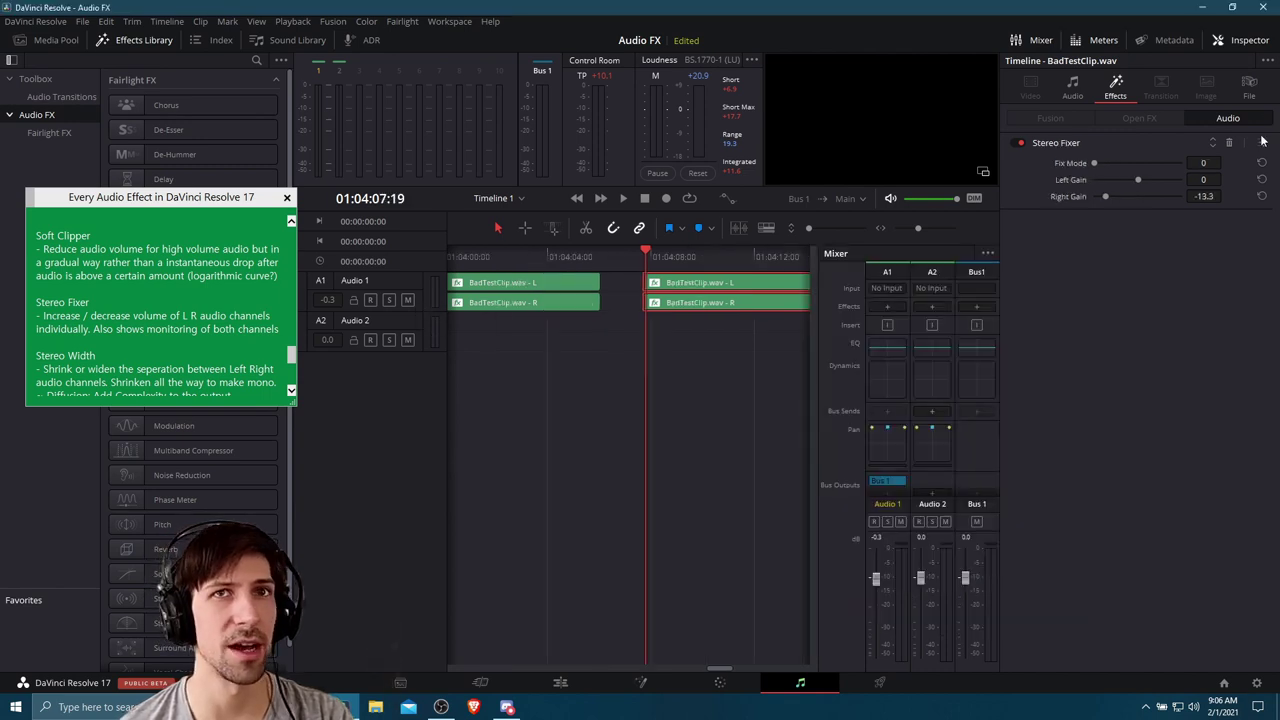
# - Open the Stereo Fixer window of the selected BadTestClip.wav clip and move it clear of the tracks
pyautogui.click(1262, 143)
pyautogui.moveTo(590, 237); pyautogui.dragTo(994, 381)
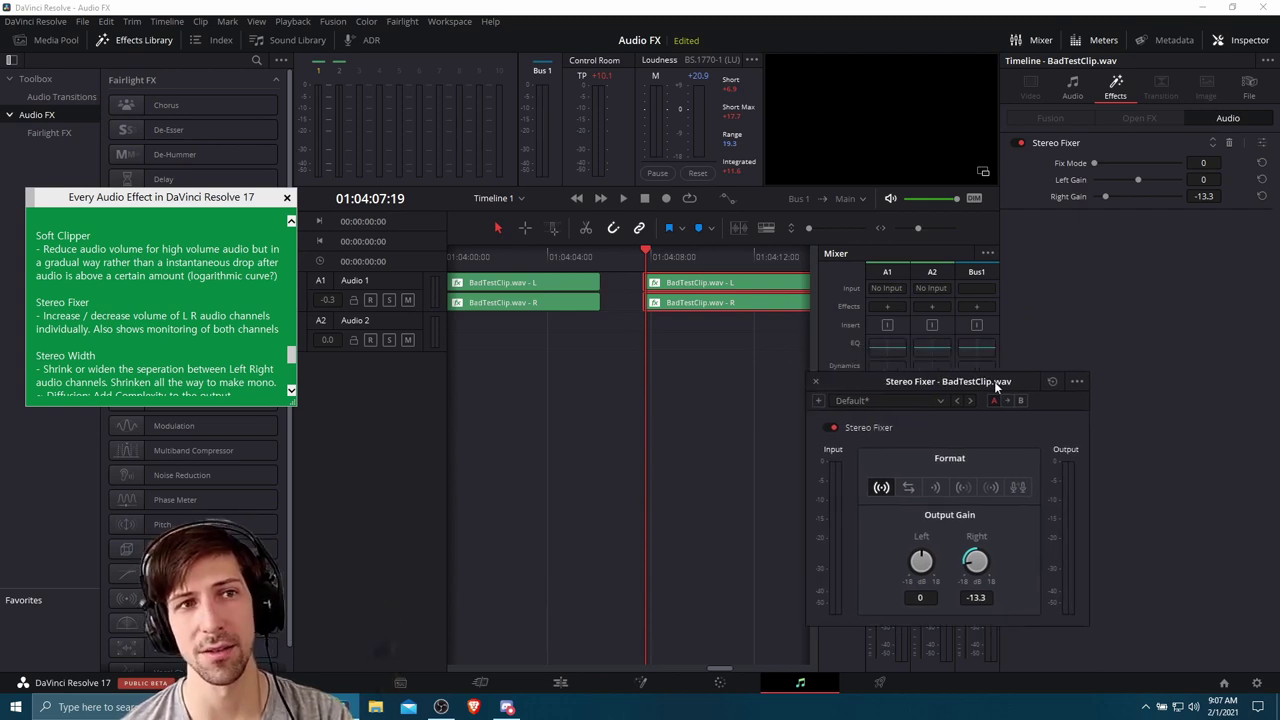
pyautogui.hscroll(3, 699, 400)
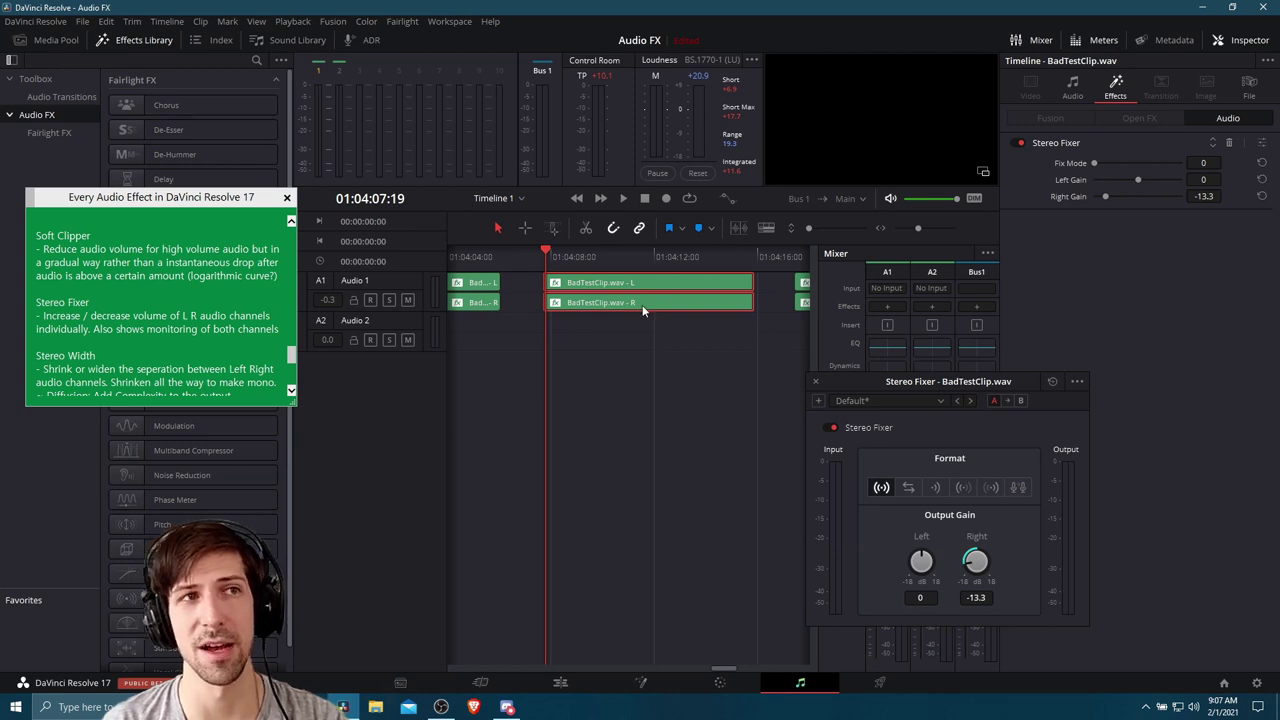
# - Move the playhead four frames back, ahead of the clip's start, and play the clip through Stereo Fixer
pyautogui.press('Left')
pyautogui.press('Left')
pyautogui.press('Left')
pyautogui.press('Left')
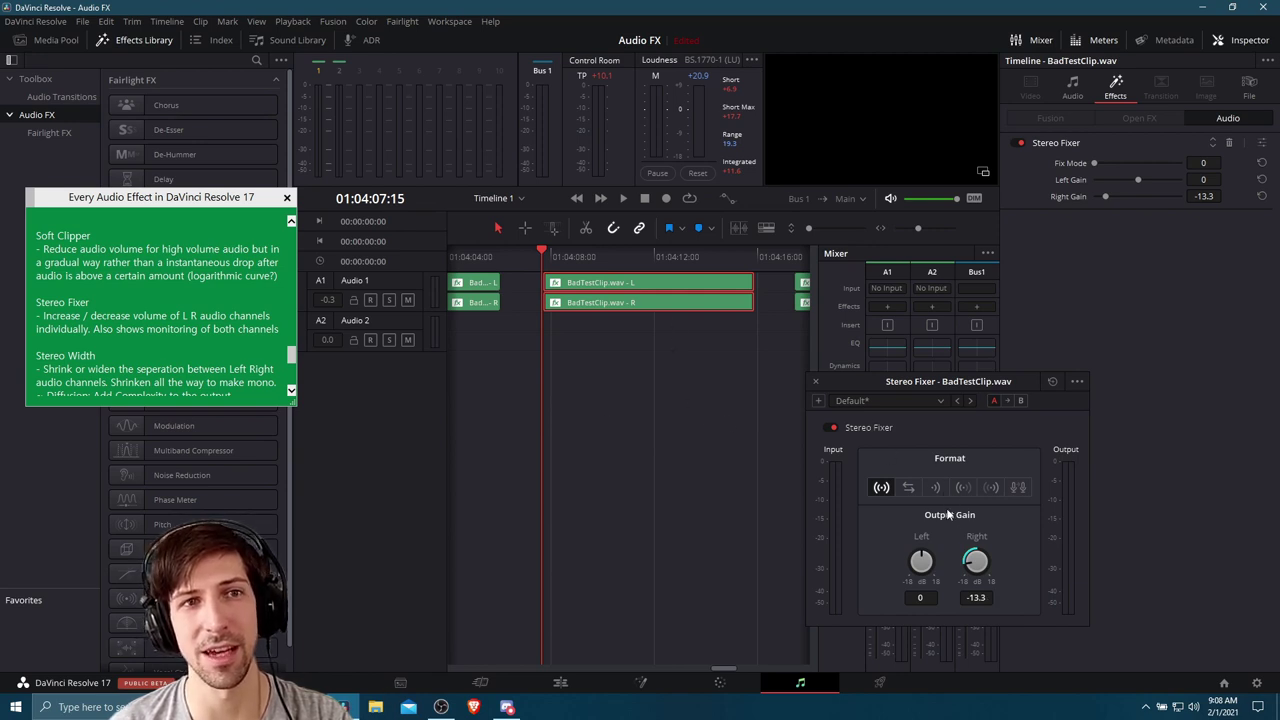
pyautogui.press('space')
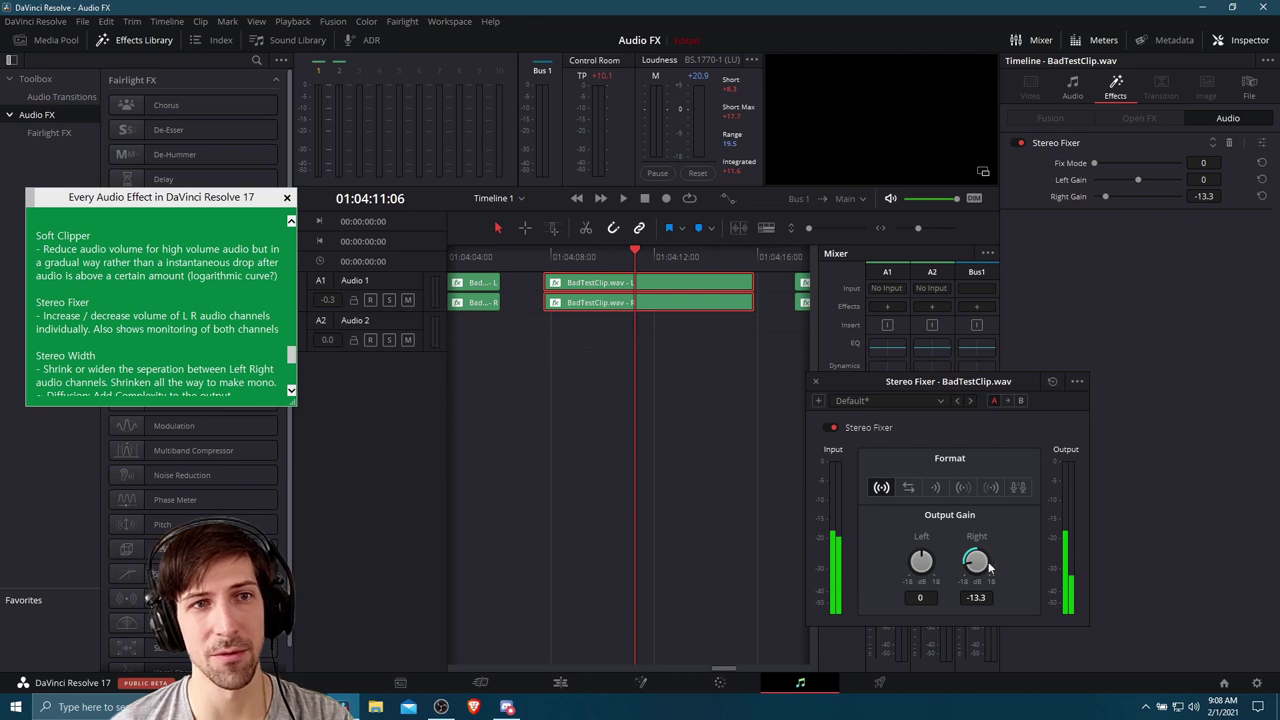
# - Set the Stereo Fixer's Right output gain to 0.9 dB and play the clip from its start
pyautogui.moveTo(988, 567); pyautogui.dragTo(1056, 425)
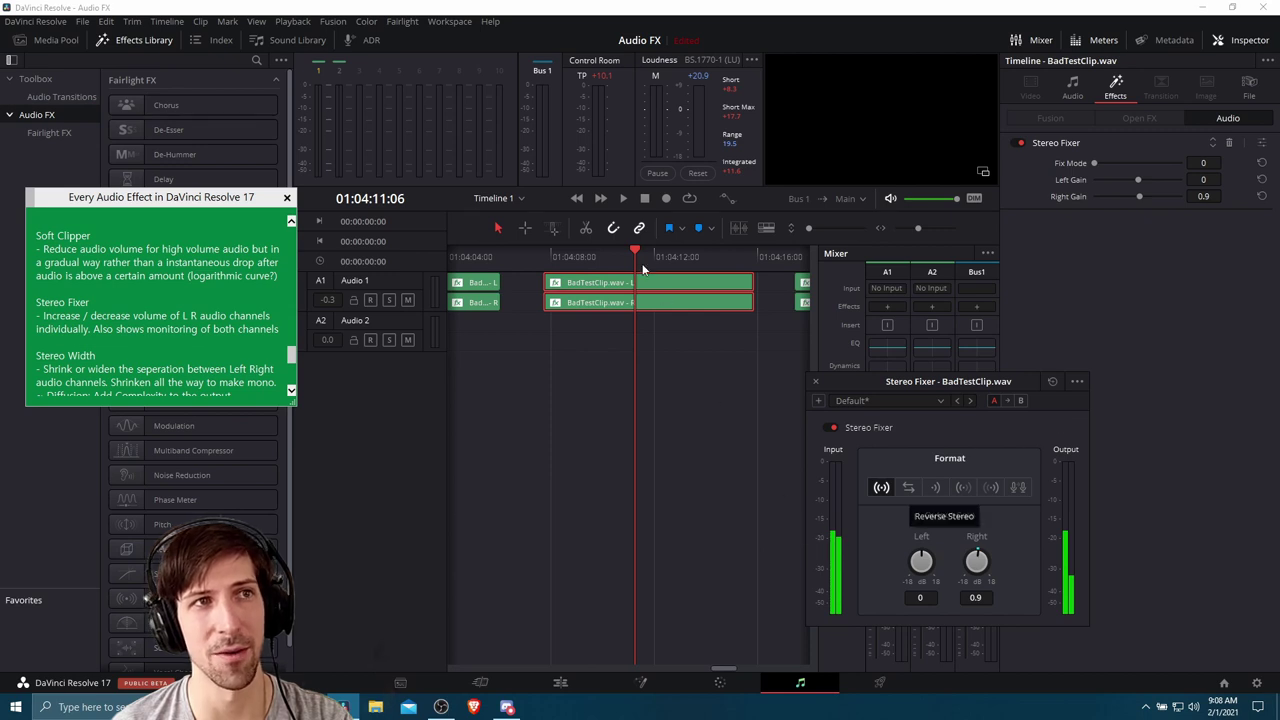
pyautogui.click(546, 258)
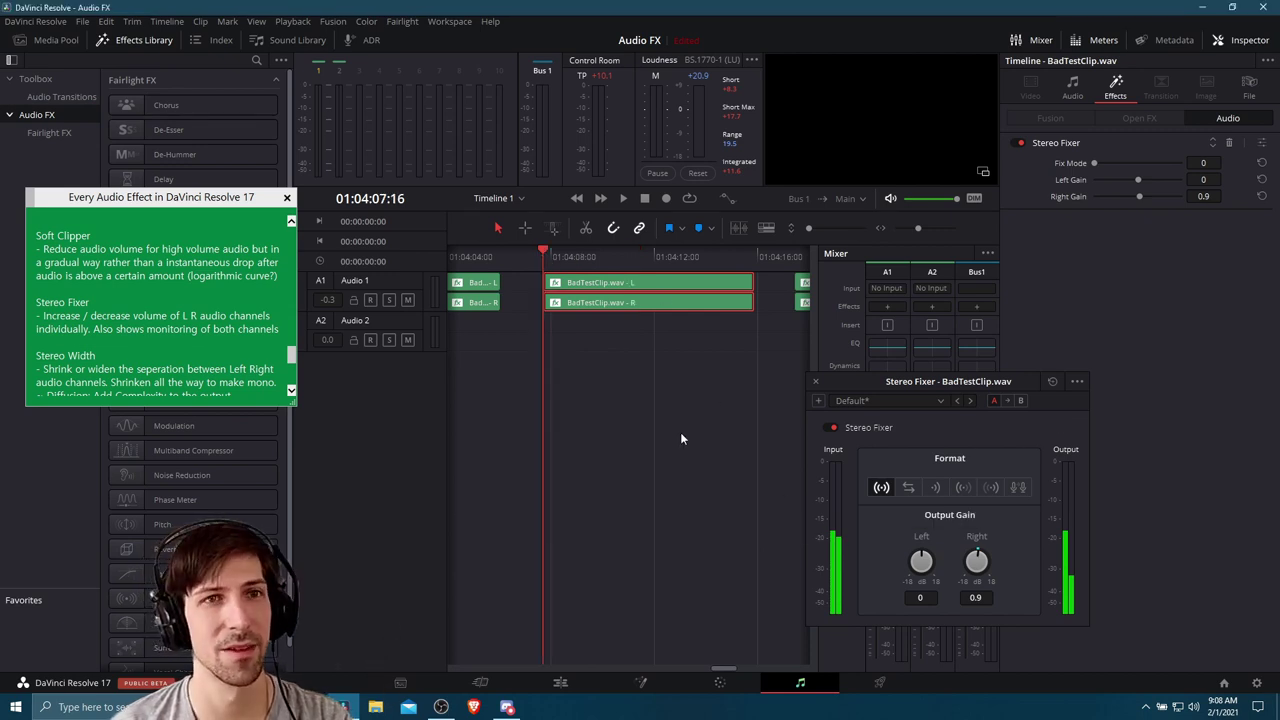
pyautogui.press('space')
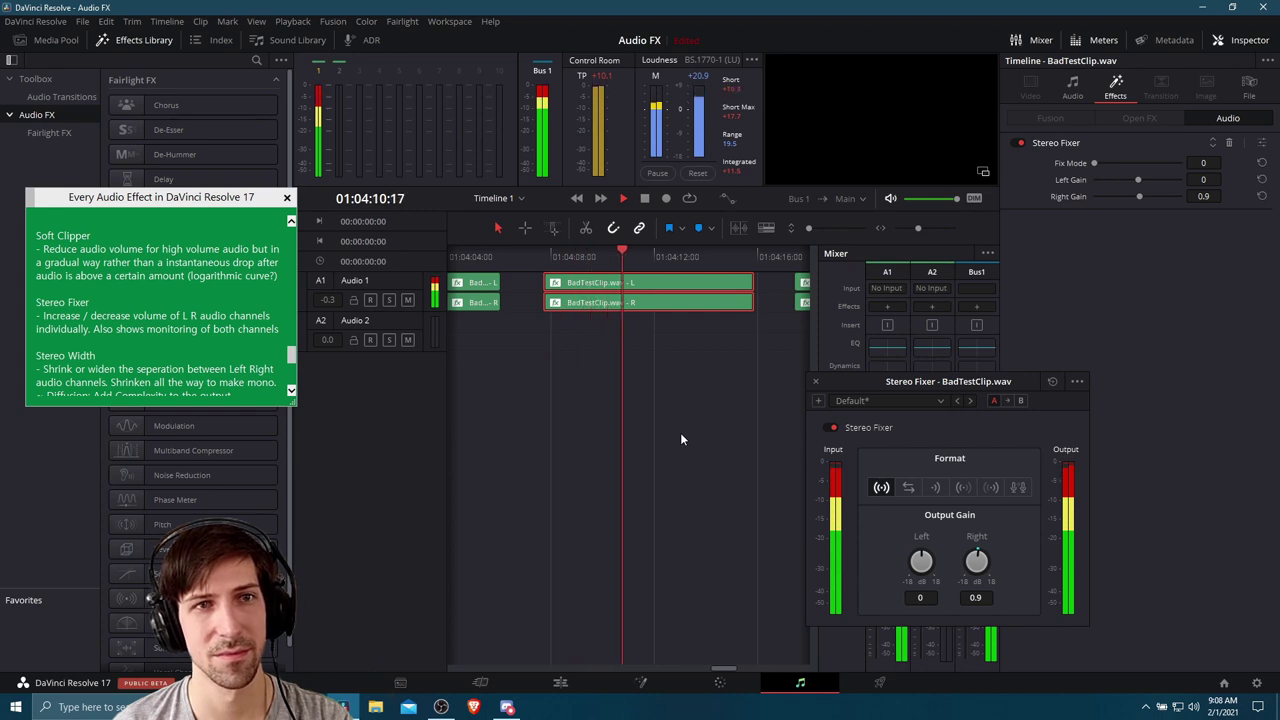
pyautogui.press('space')
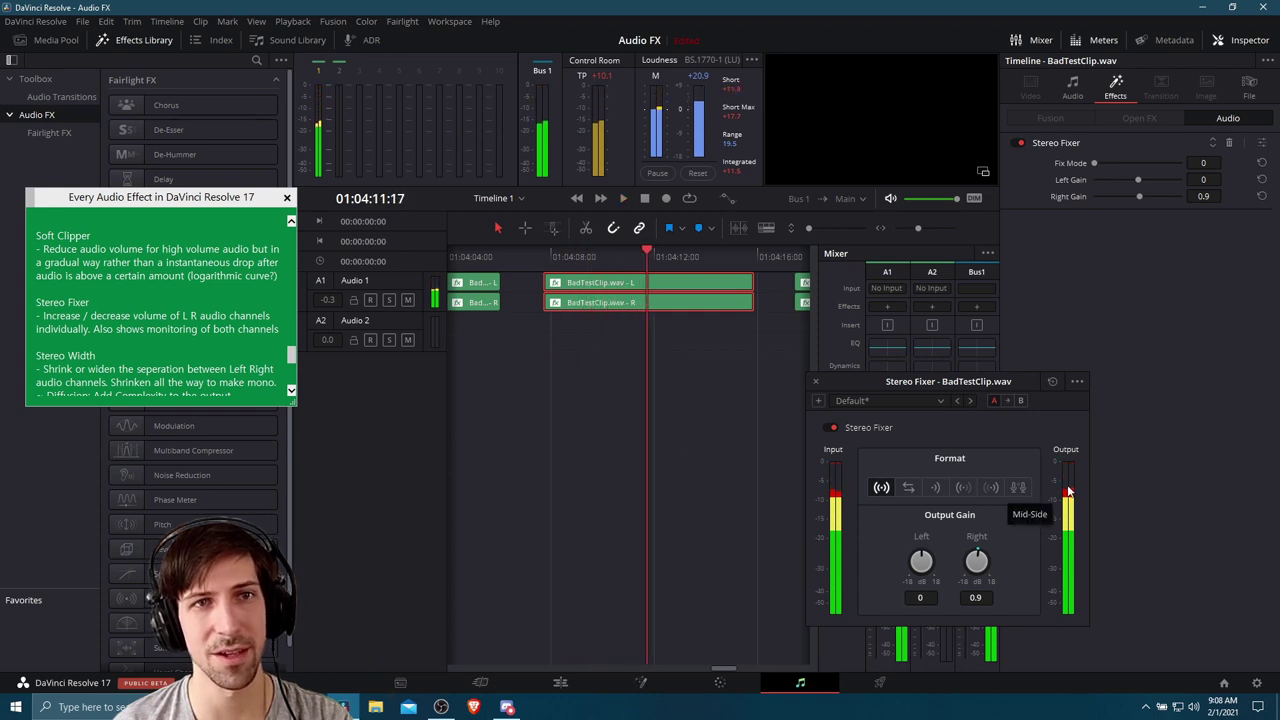
# - Set the Stereo Fixer's Right output gain to 0.4 dB and play the clip from its start again
pyautogui.doubleClick(985, 597)
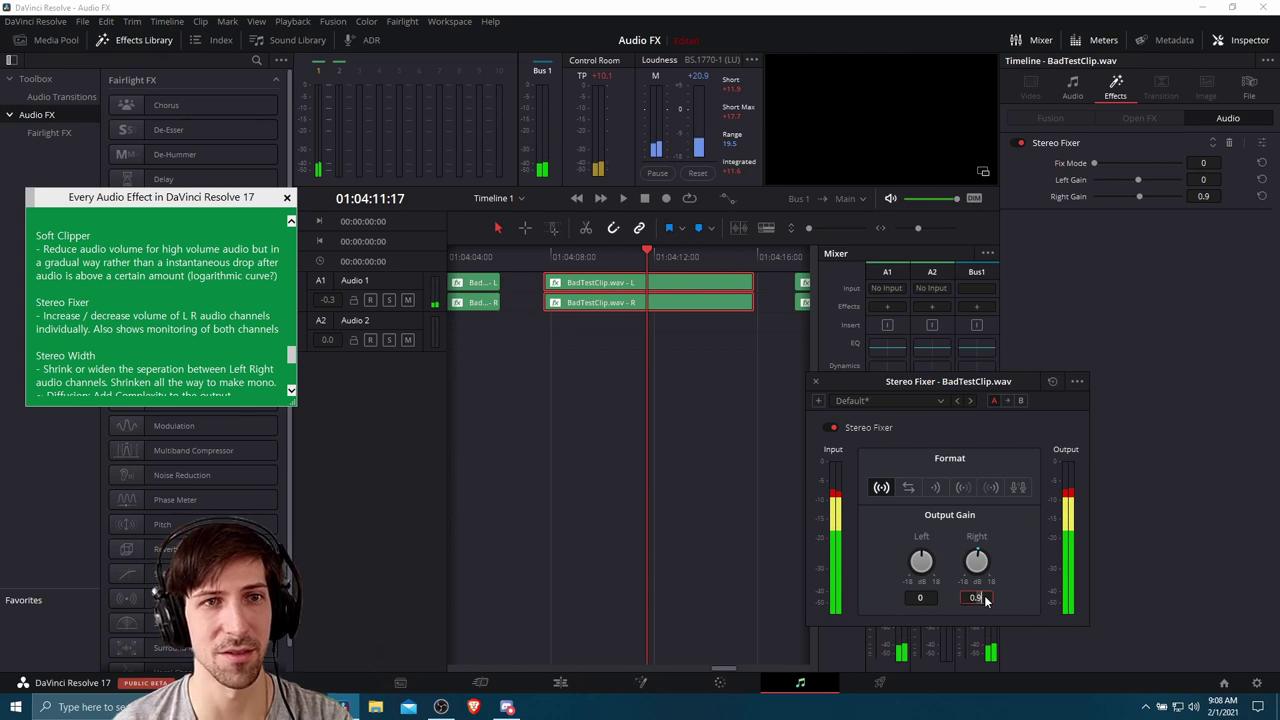
pyautogui.write('0.4')
pyautogui.press('Return')
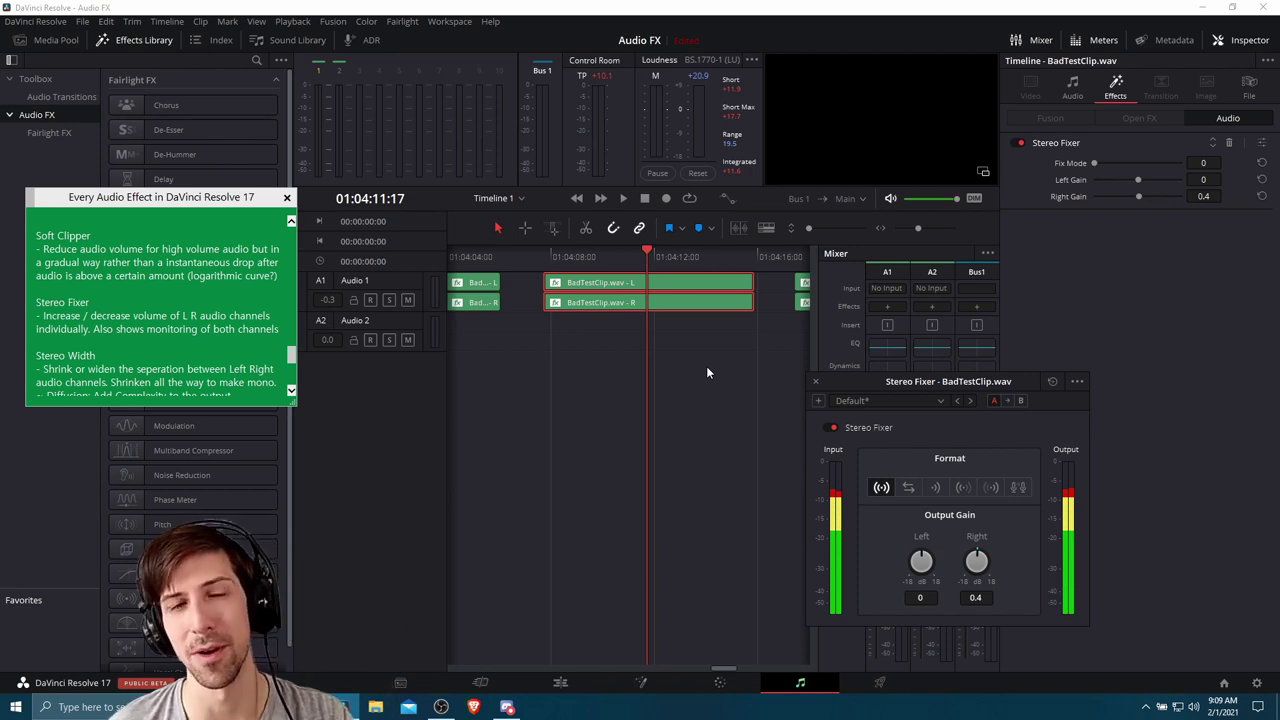
pyautogui.click(544, 255)
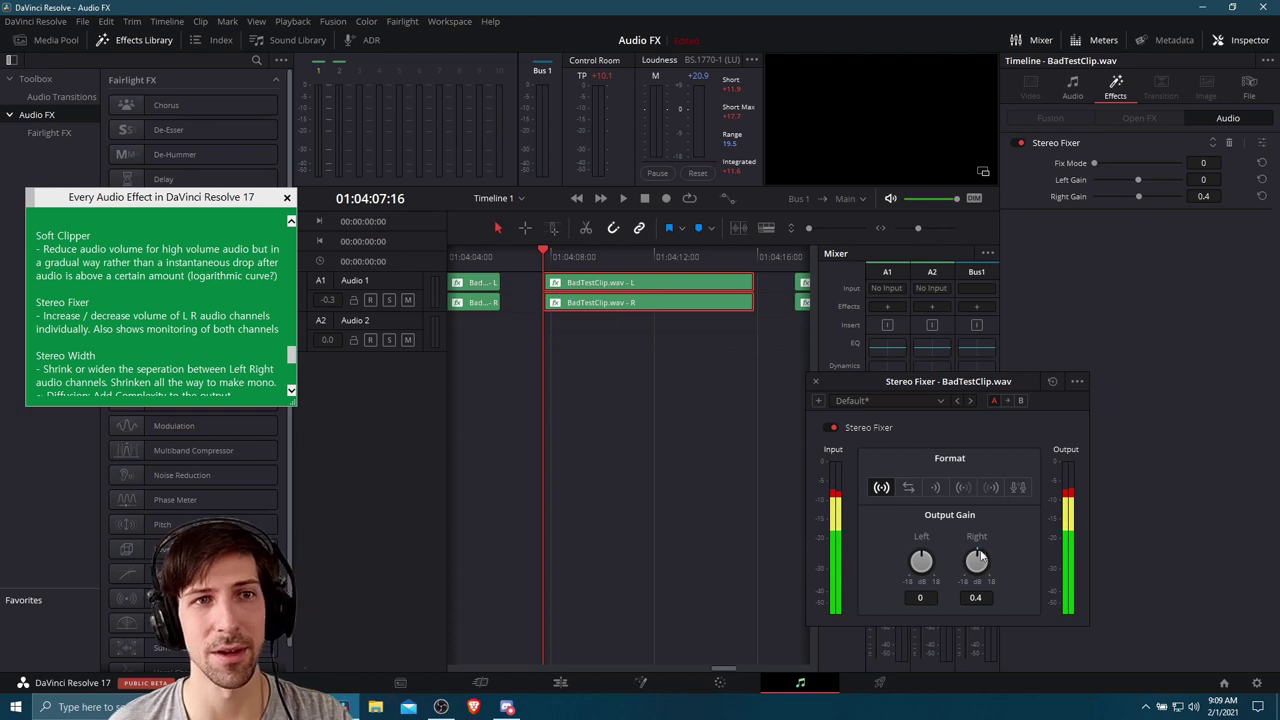
pyautogui.press('space')
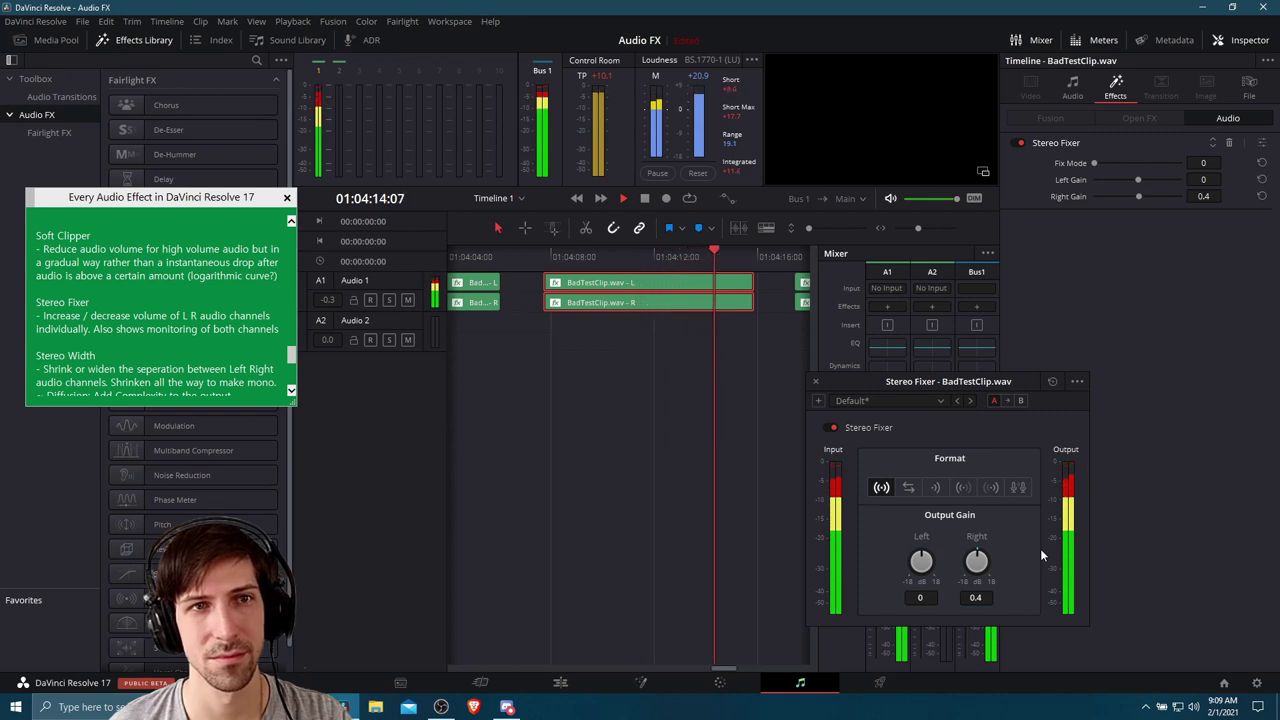
pyautogui.press('space')
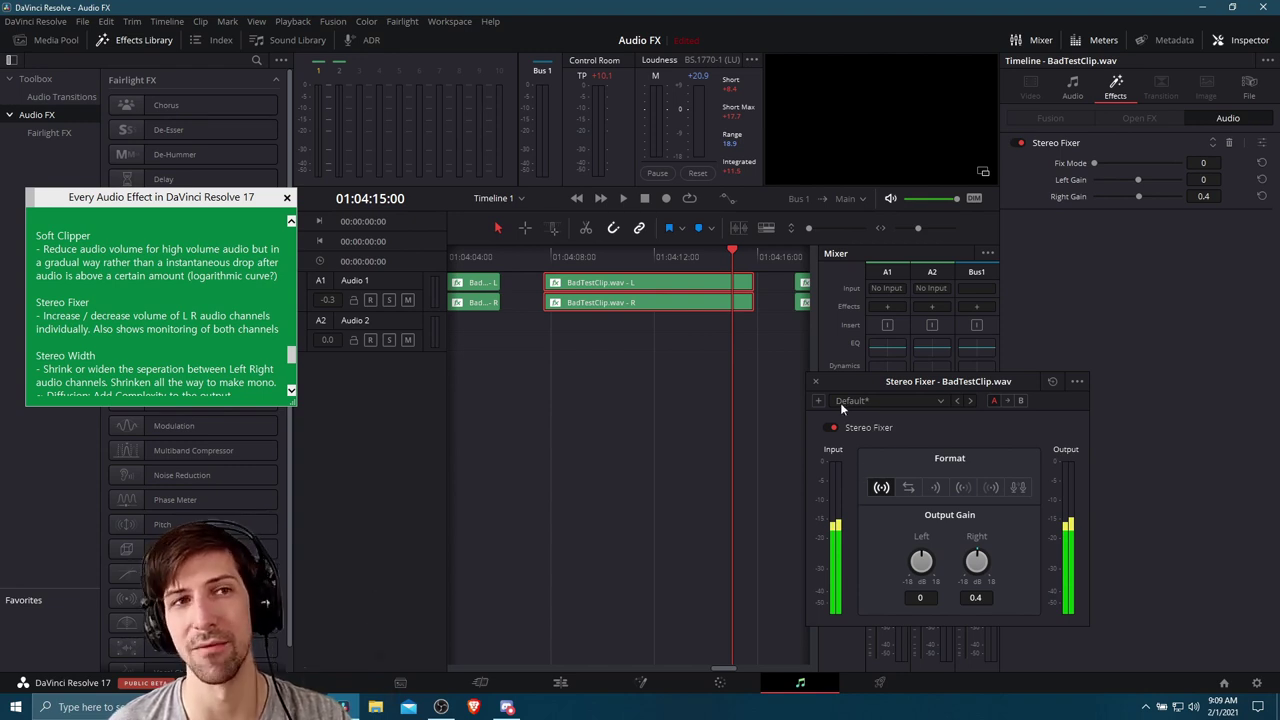
# - Close the Stereo Fixer window, then open the Stereo Width window of the following BadTestClip.wav clip and reposition it
pyautogui.click(816, 382)
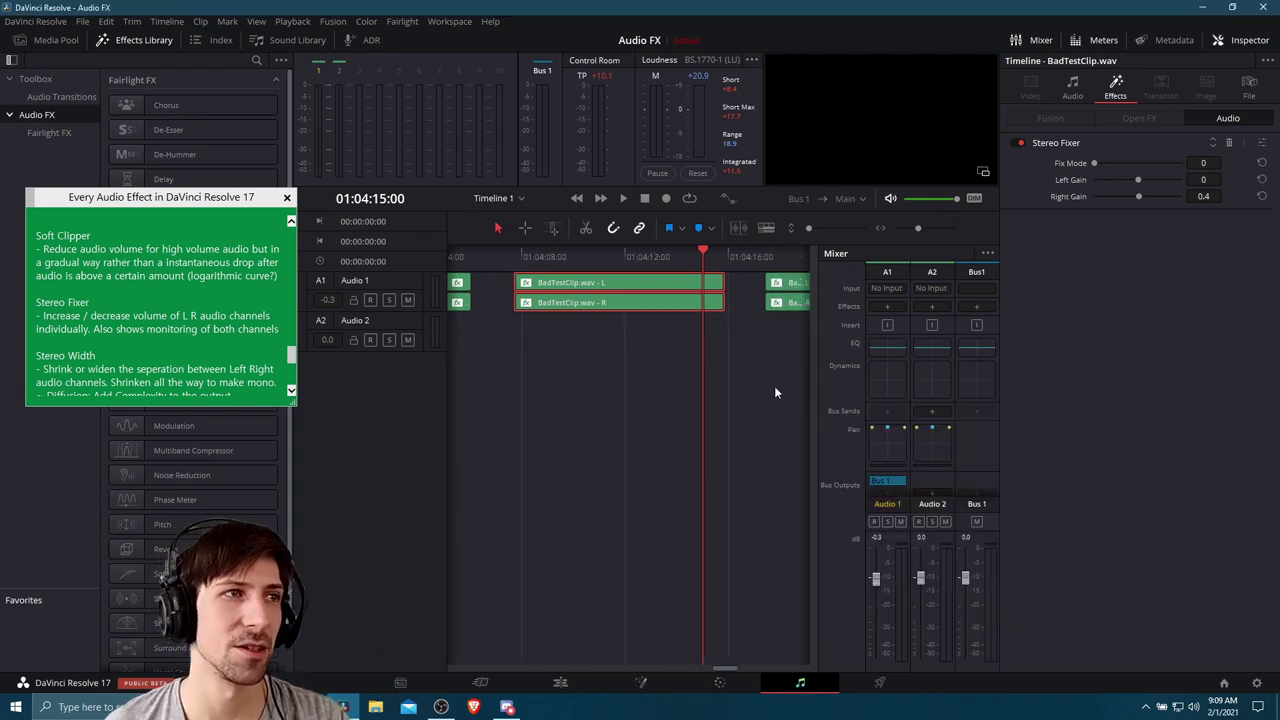
pyautogui.click(1260, 143)
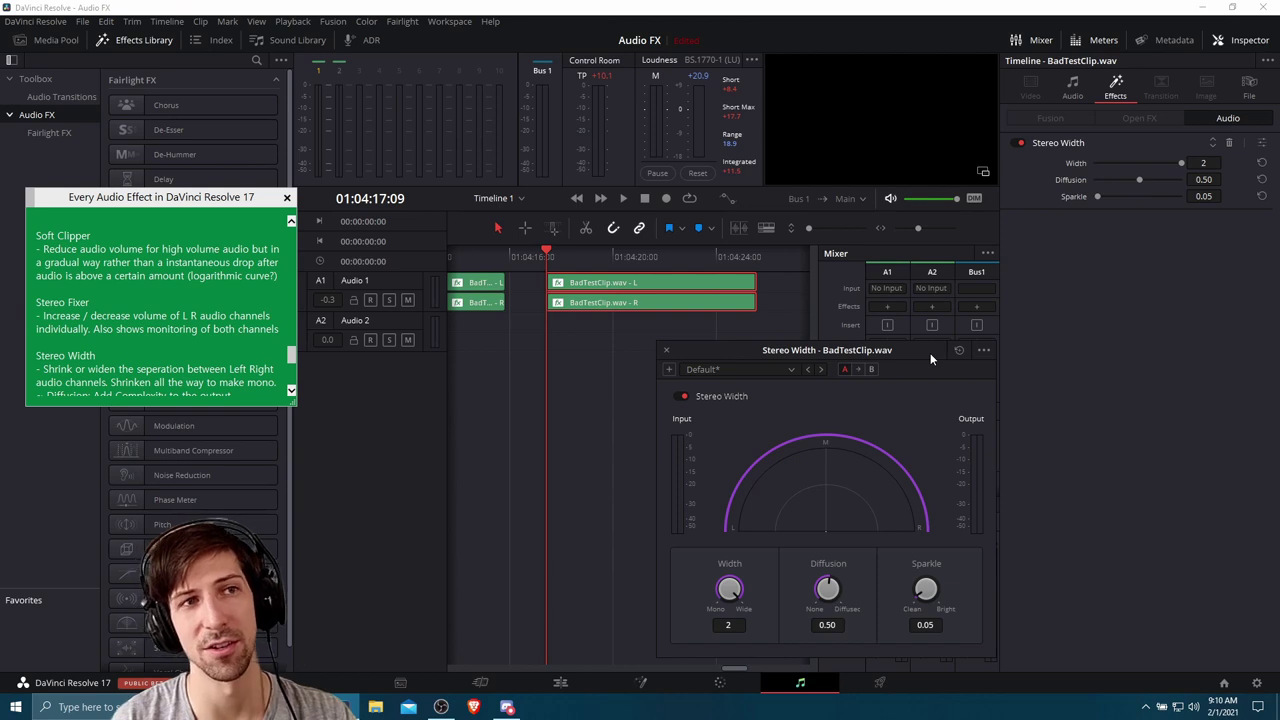
pyautogui.moveTo(930, 357); pyautogui.dragTo(949, 352)
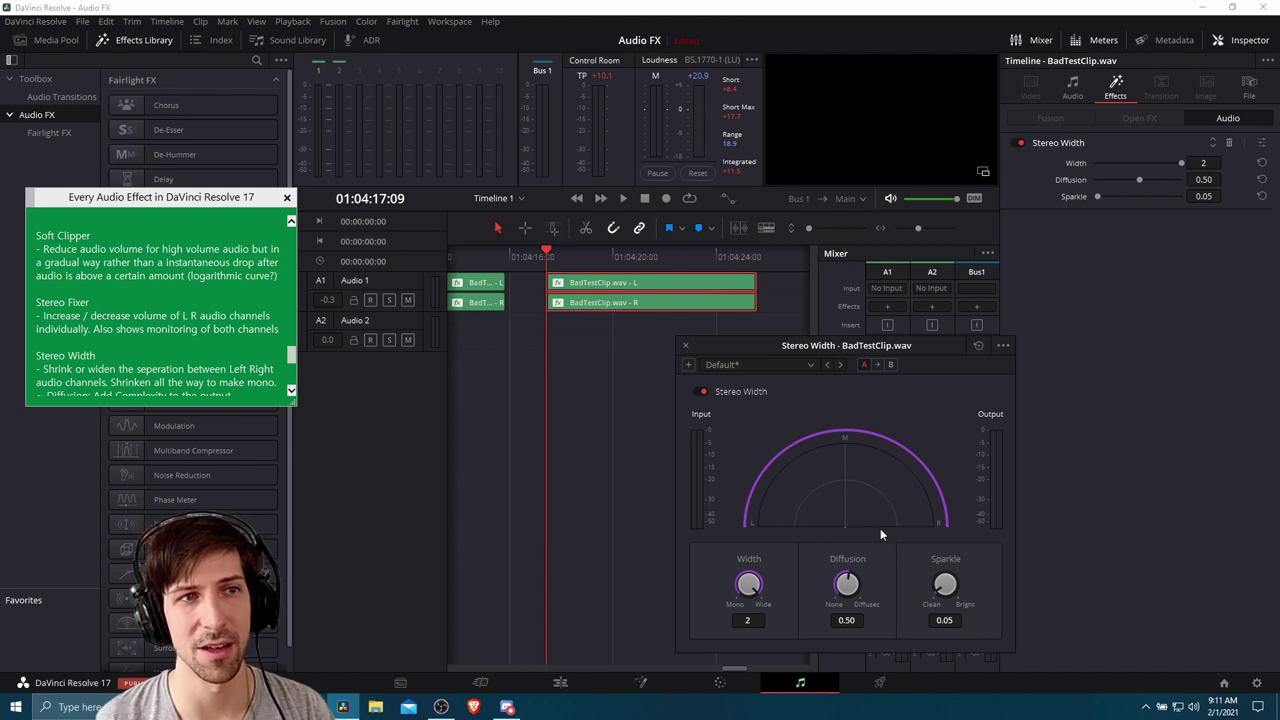
# - Set the Stereo Width effect's Width to 0 and play the clip from its start in mono
pyautogui.moveTo(752, 584); pyautogui.dragTo(497, 522)
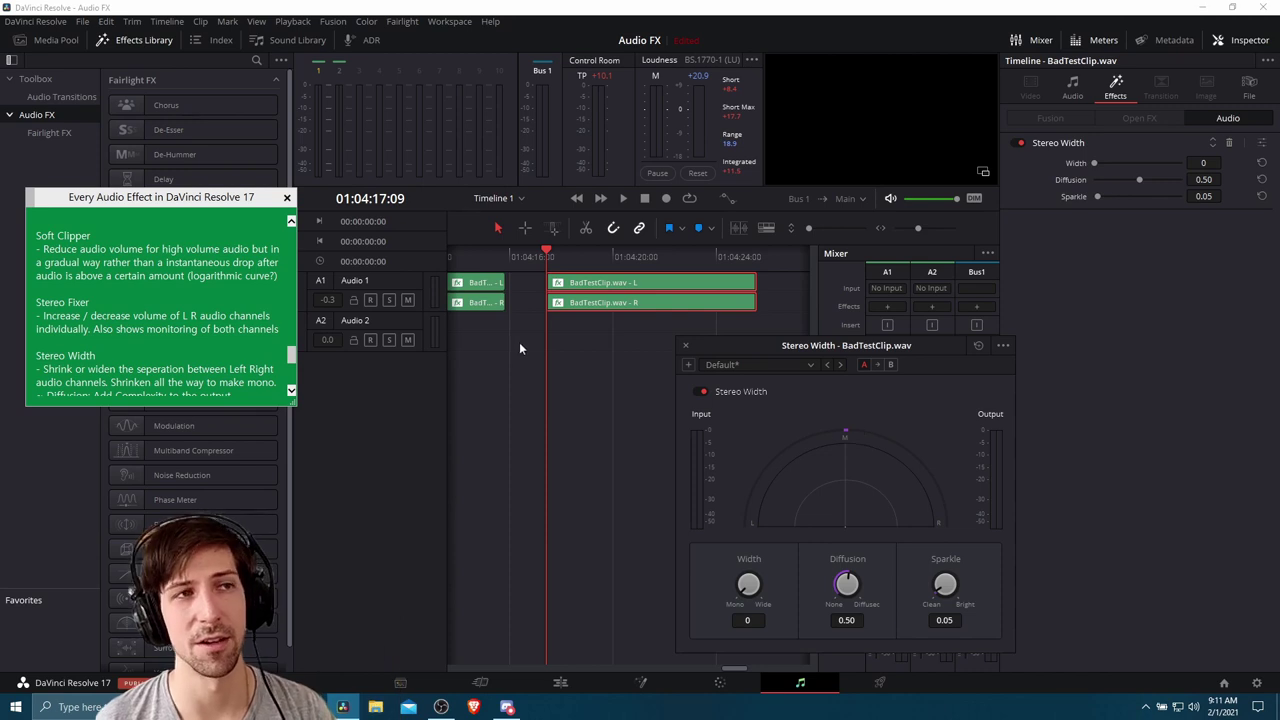
pyautogui.click(577, 343)
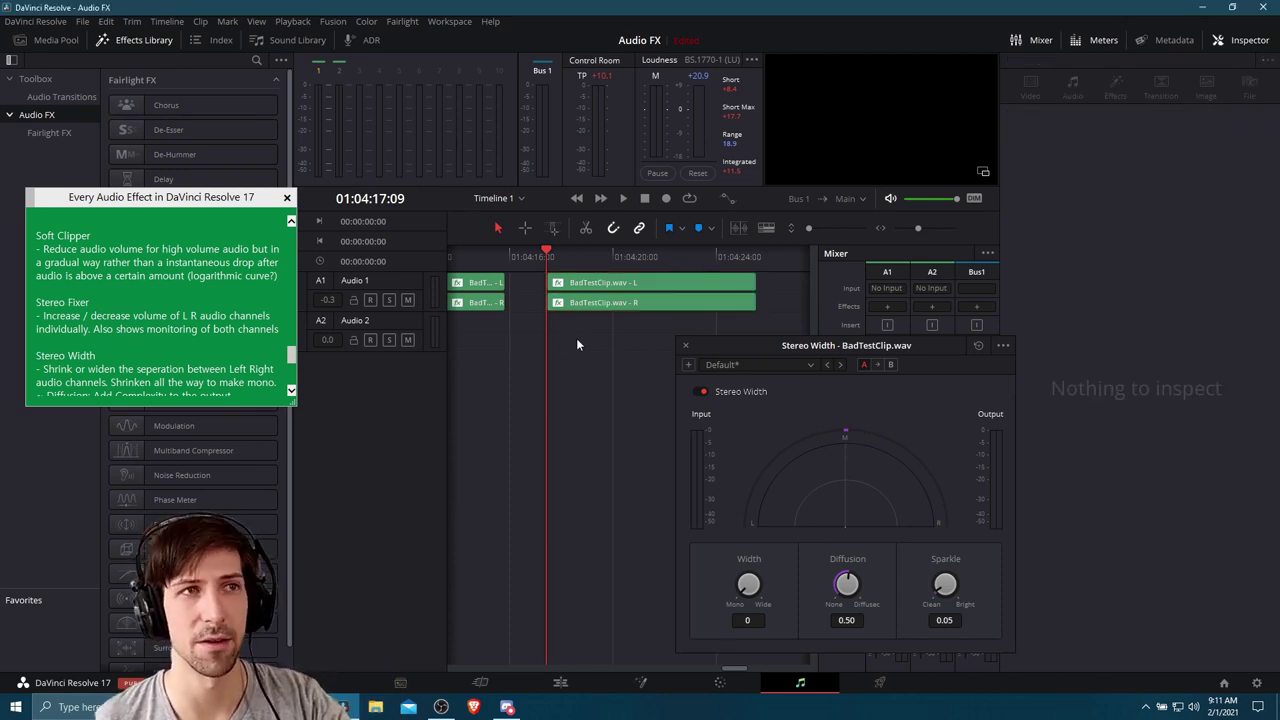
pyautogui.press('space')
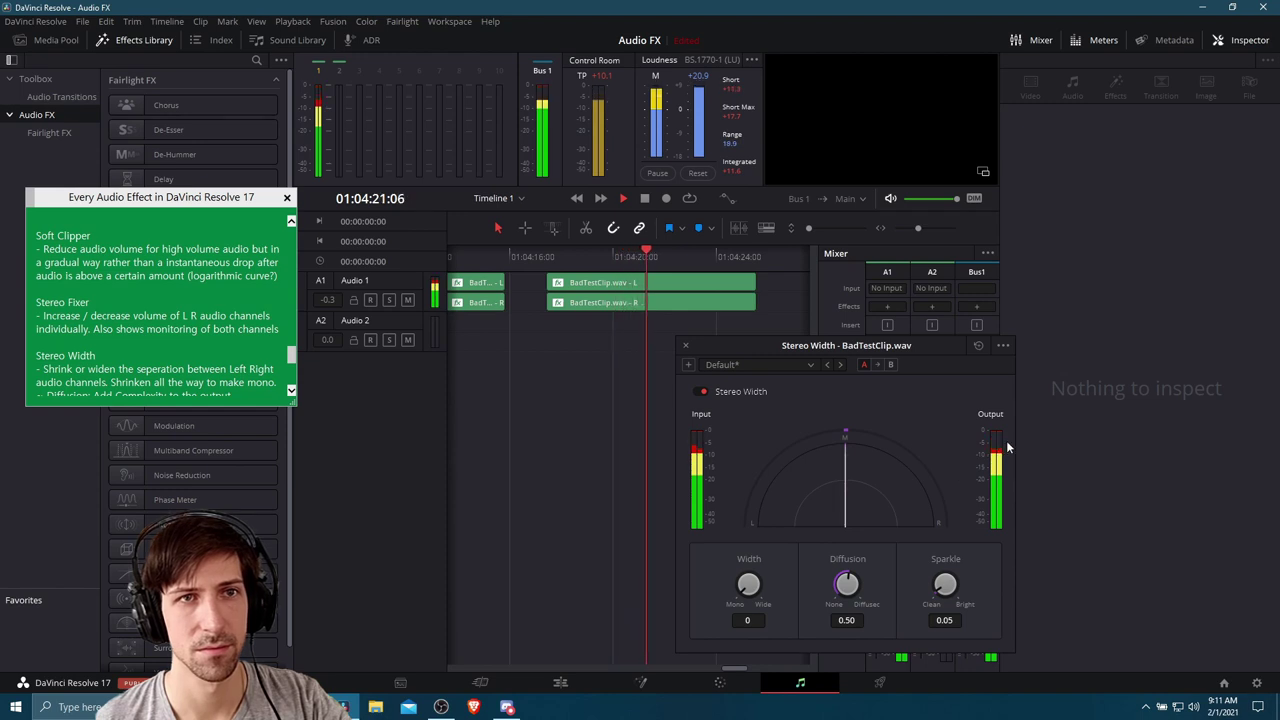
pyautogui.press('space')
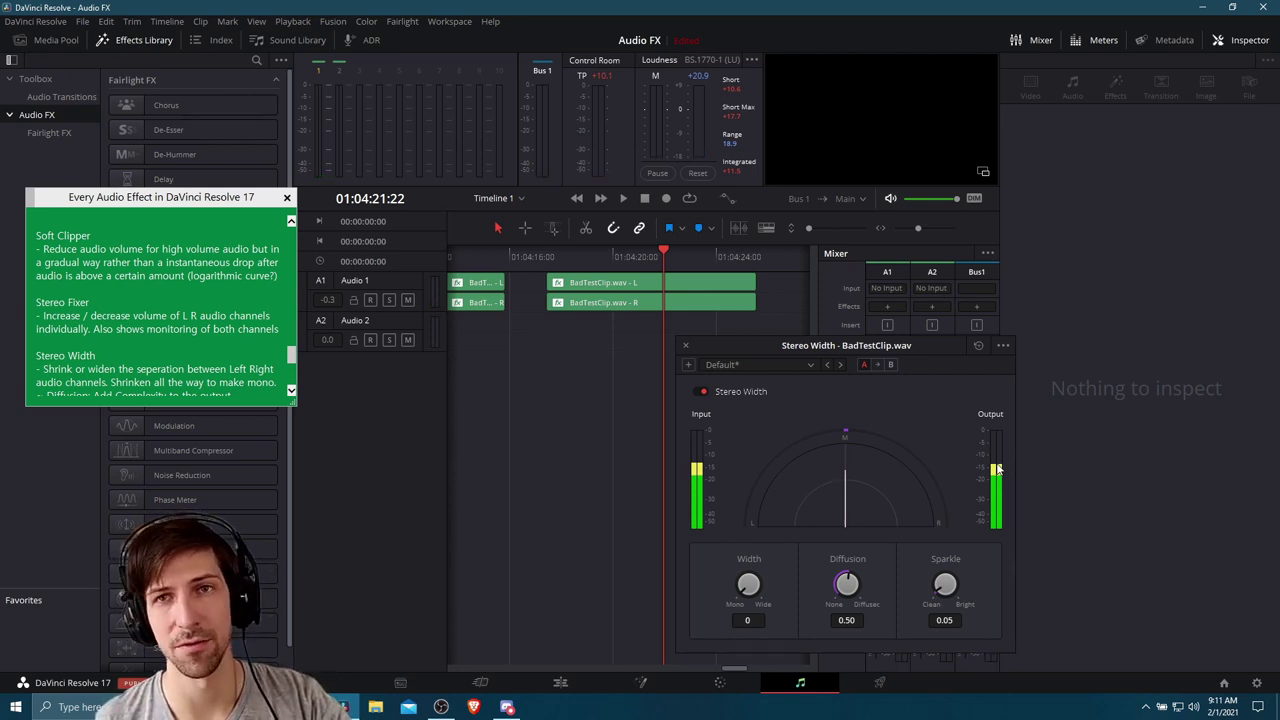
# - Set the Stereo Width effect's Width to 2 and play the clip from its start with the widest spread
pyautogui.click(745, 587)
pyautogui.moveTo(745, 587); pyautogui.dragTo(853, 411)
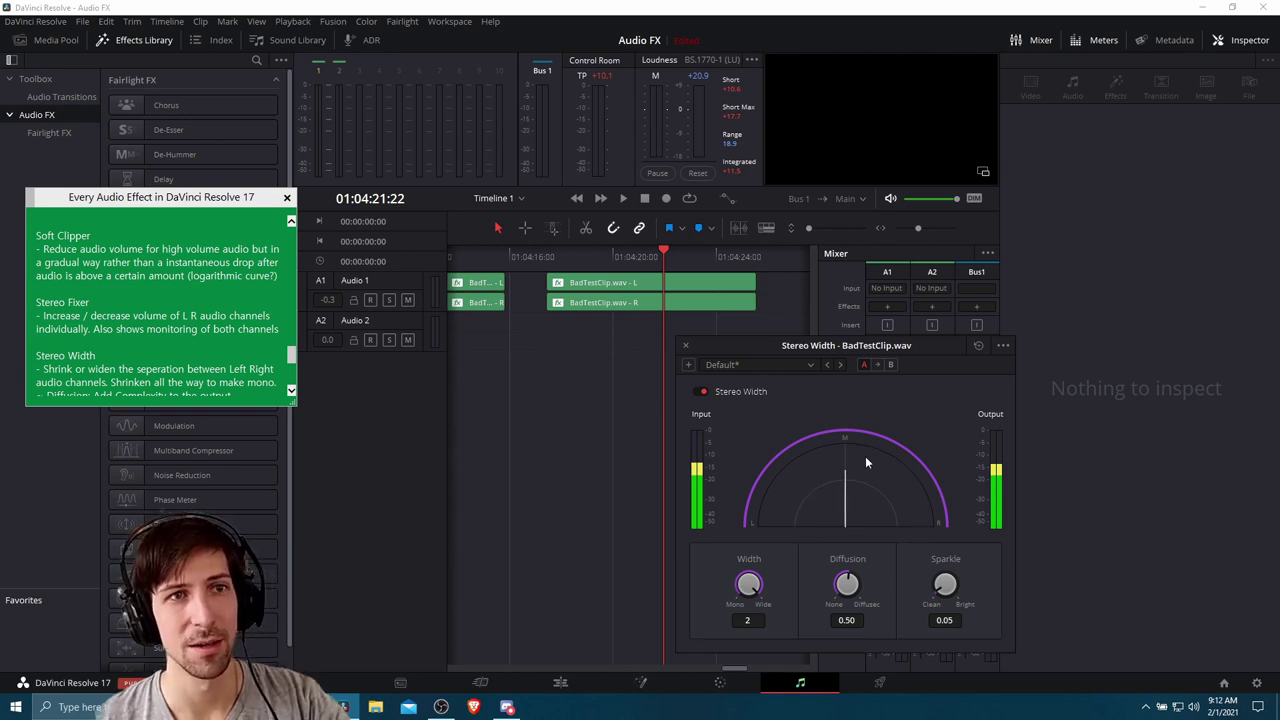
pyautogui.click(546, 256)
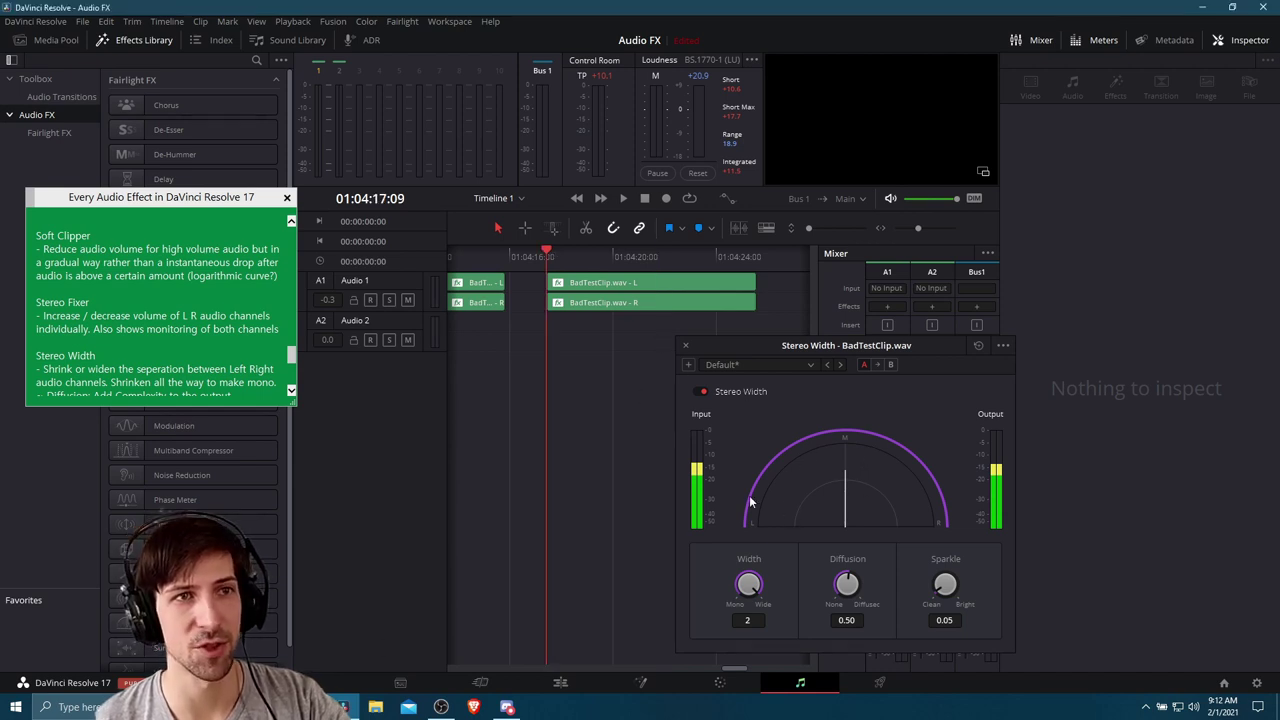
pyautogui.press('space')
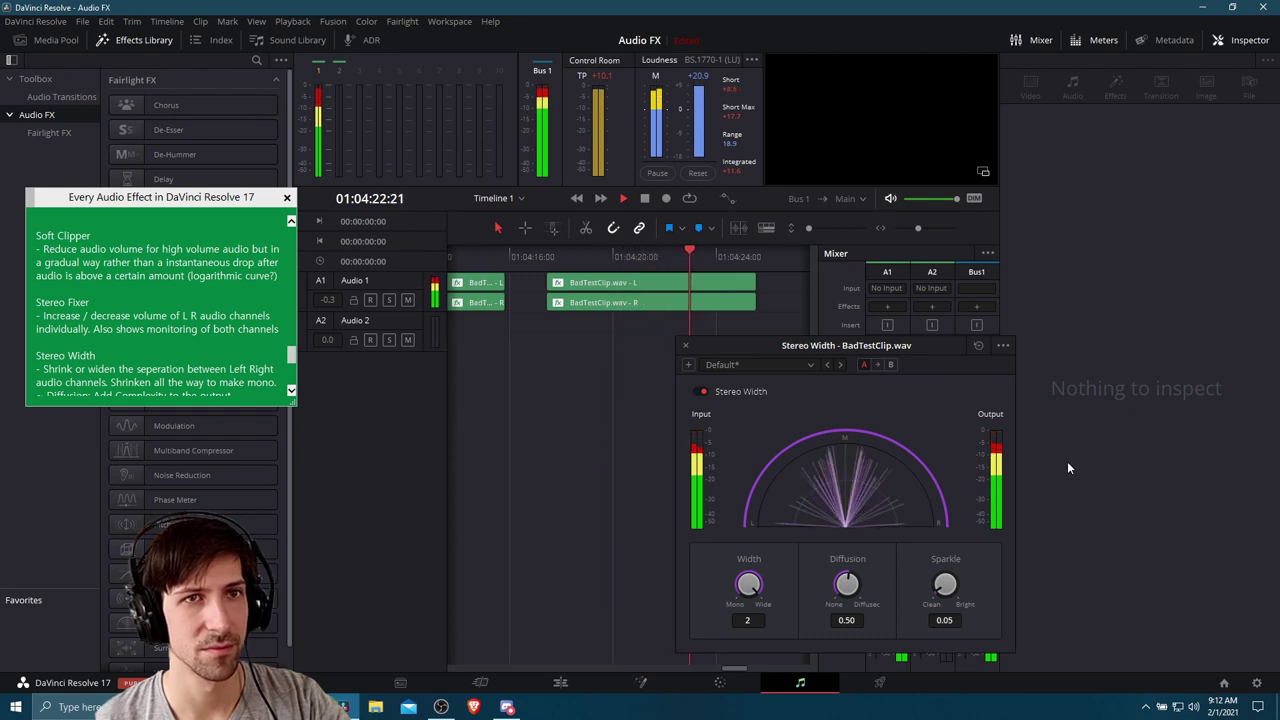
pyautogui.press('space')
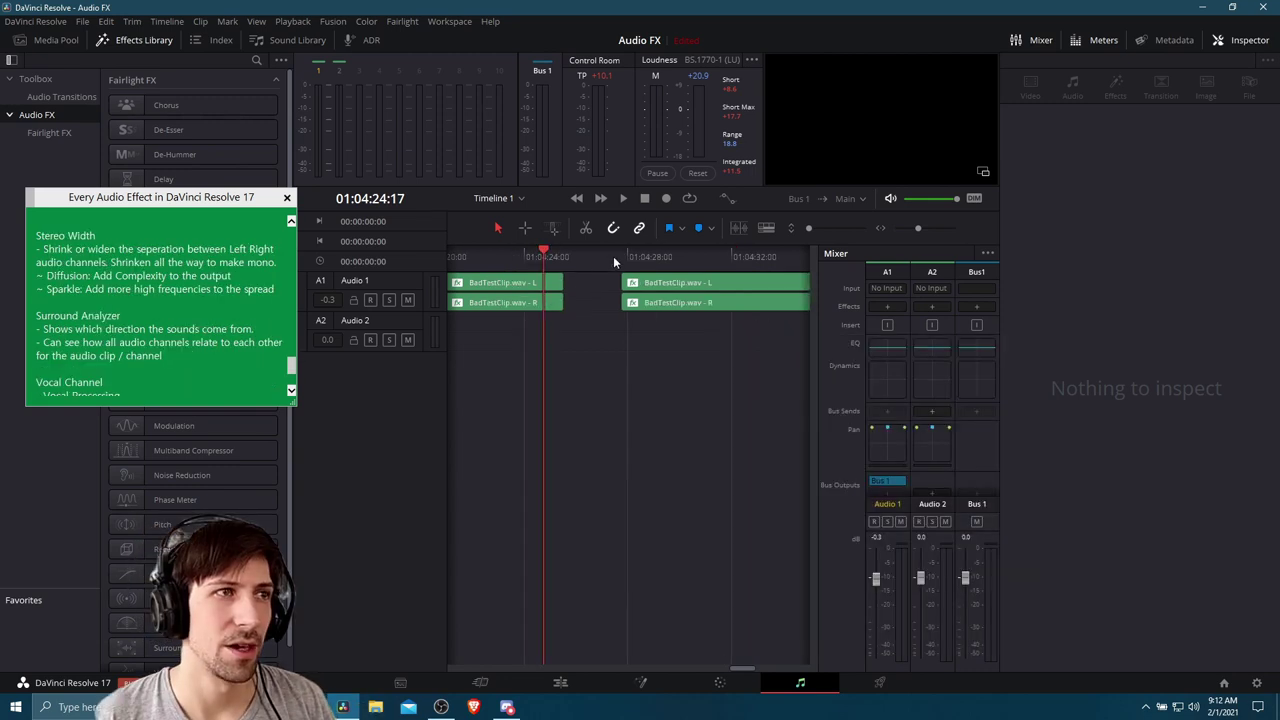
# - Open the Surround Analyzer window of the following BadTestClip.wav clip and play the clip from its start
pyautogui.click(620, 256)
pyautogui.hscroll(1, 716, 335)
pyautogui.click(708, 289)
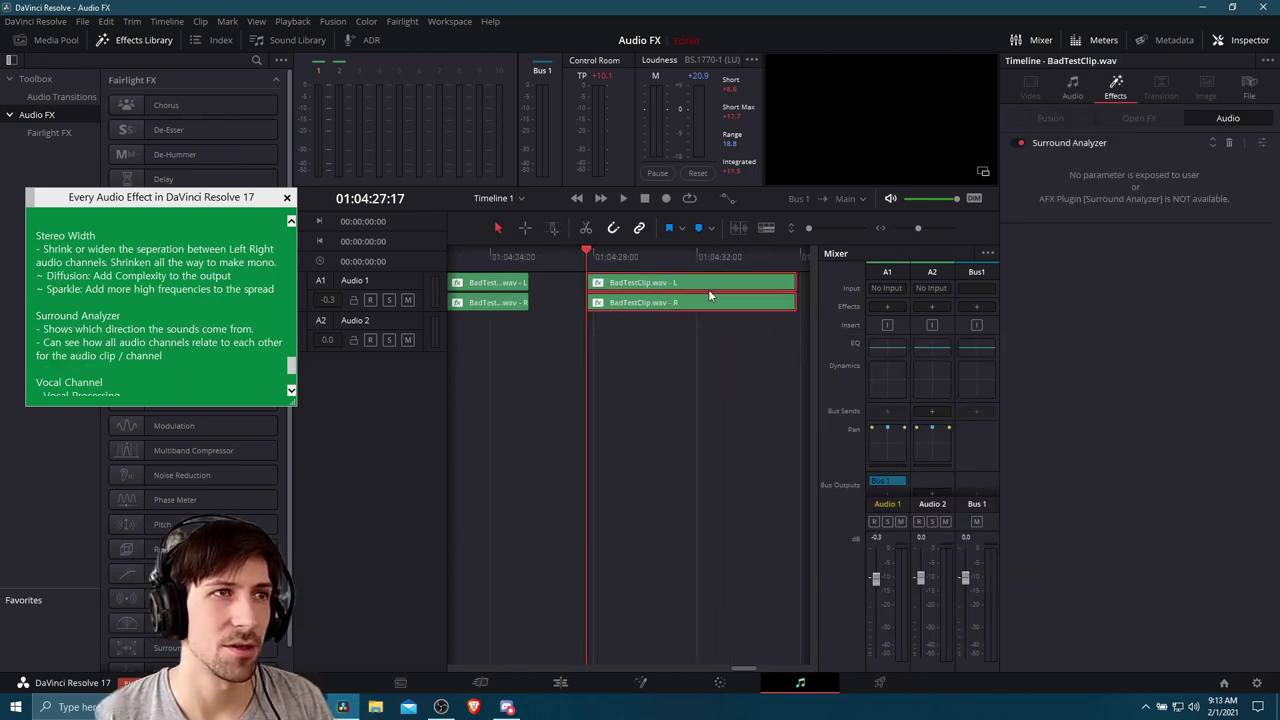
pyautogui.hscroll(2, 712, 345)
pyautogui.click(1263, 143)
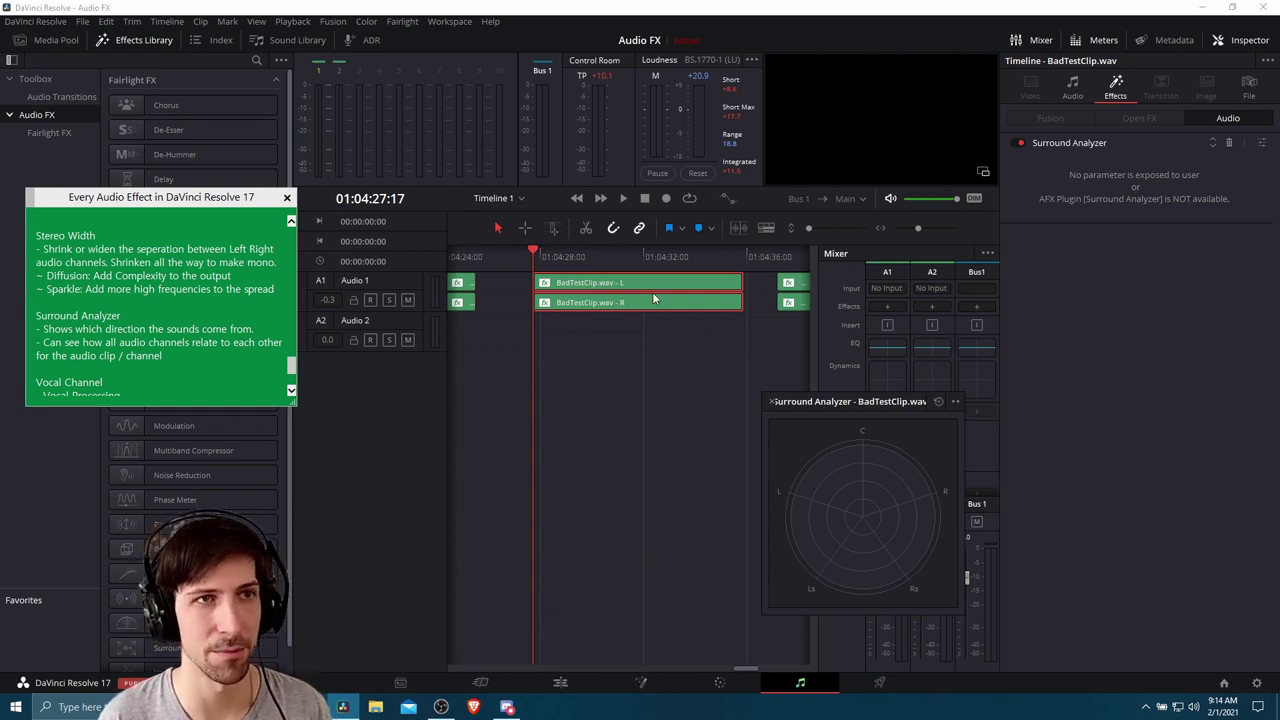
pyautogui.press('space')
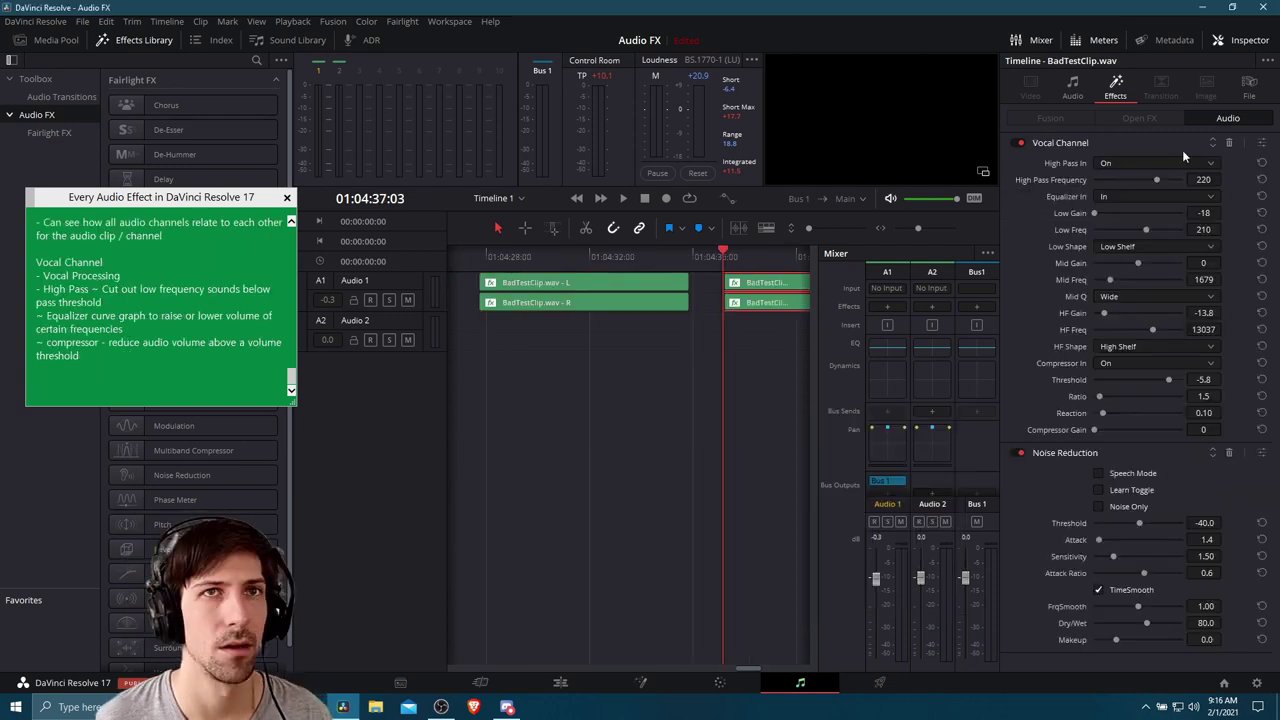
# - Open the Vocal Channel window of the next BadTestClip.wav clip and set the High Pass frequency to 175 Hz
pyautogui.click(1262, 143)
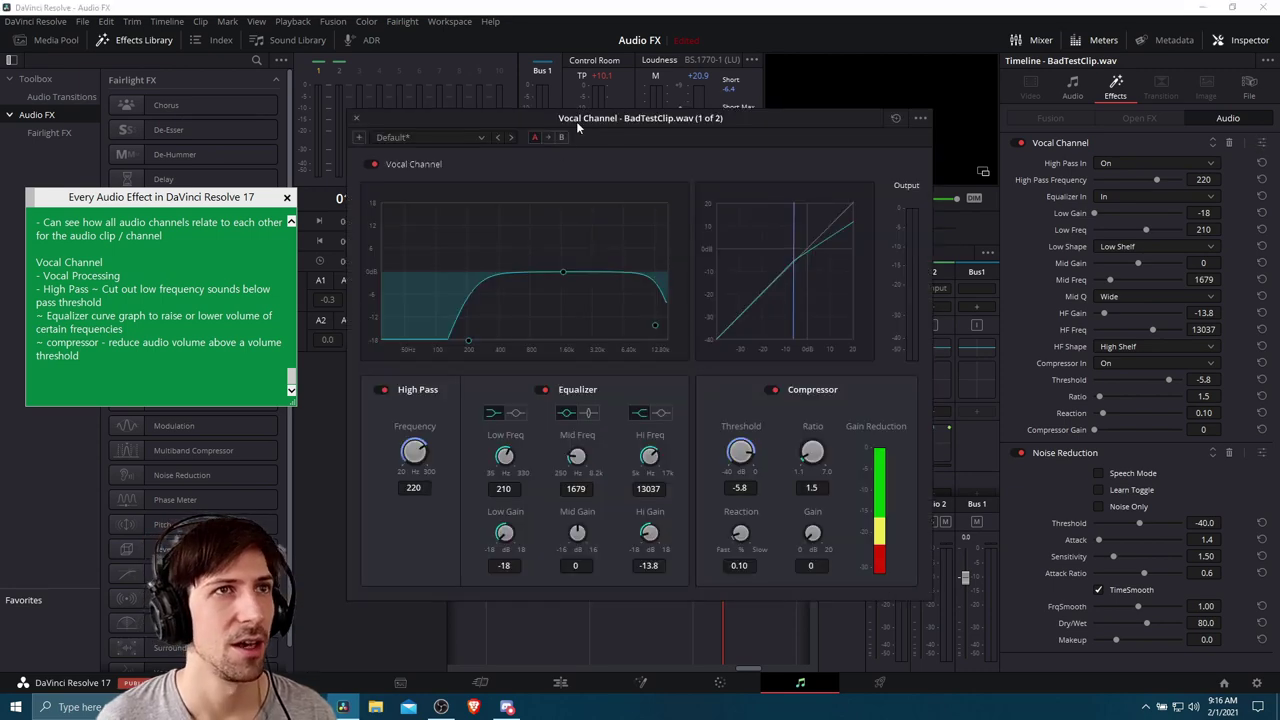
pyautogui.moveTo(576, 121)
pyautogui.mouseDown()
pyautogui.moveTo(621, 139)
pyautogui.moveTo(633, 172)
pyautogui.moveTo(582, 150)
pyautogui.moveTo(567, 112)
pyautogui.mouseUp()
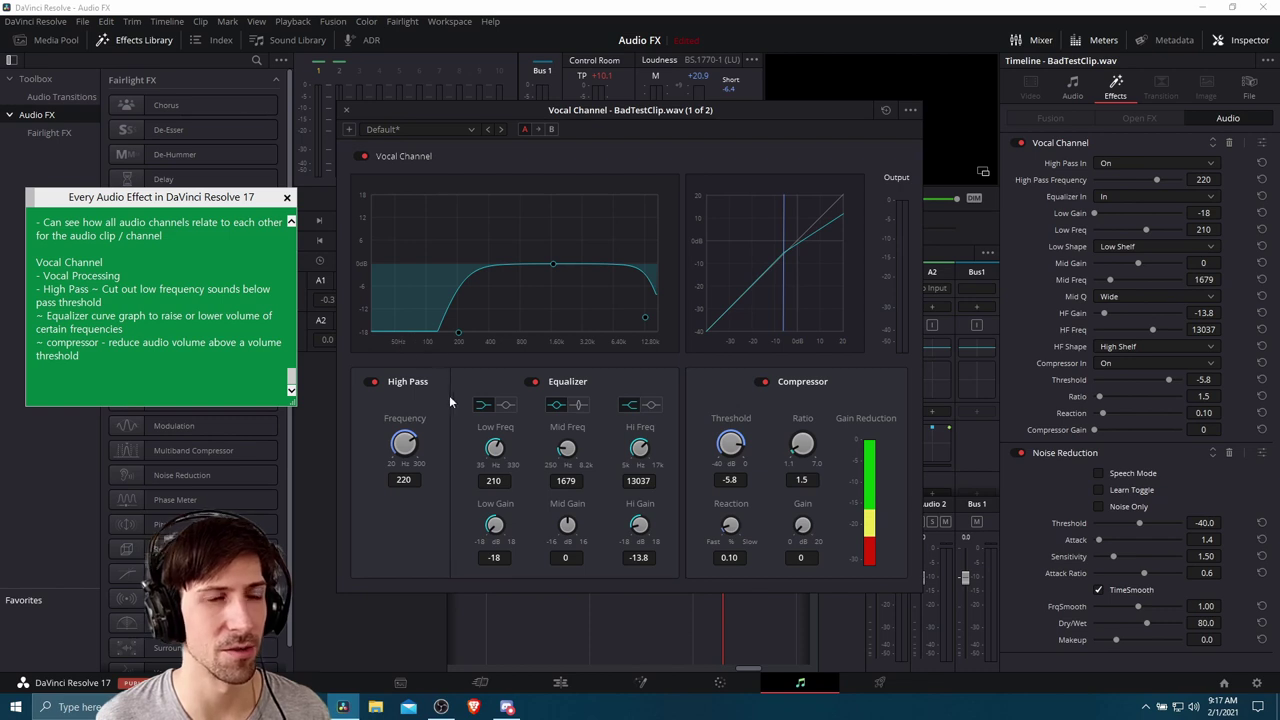
pyautogui.moveTo(412, 432); pyautogui.dragTo(386, 382)
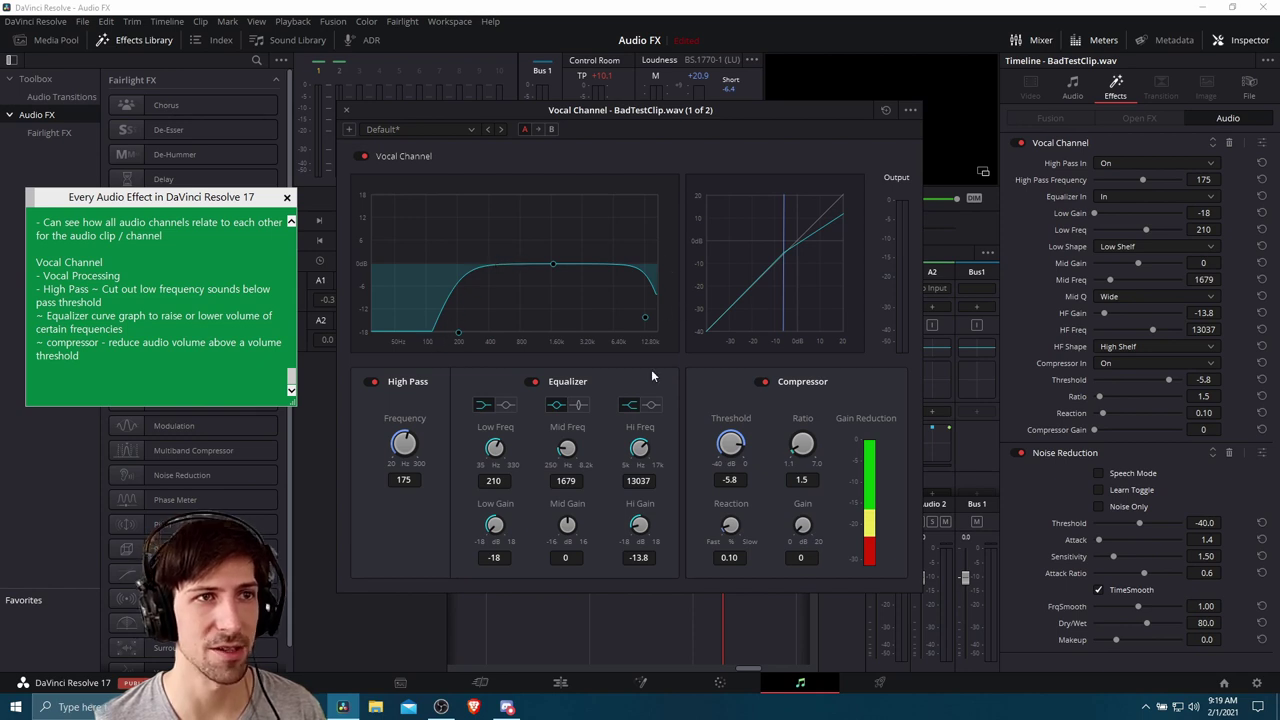
# - Set the Vocal Channel equalizer's Hi Freq to 10127, Low Freq to 201 and Low Gain to -10.7 dB
pyautogui.moveTo(644, 452); pyautogui.dragTo(588, 409)
pyautogui.moveTo(494, 527); pyautogui.dragTo(524, 381)
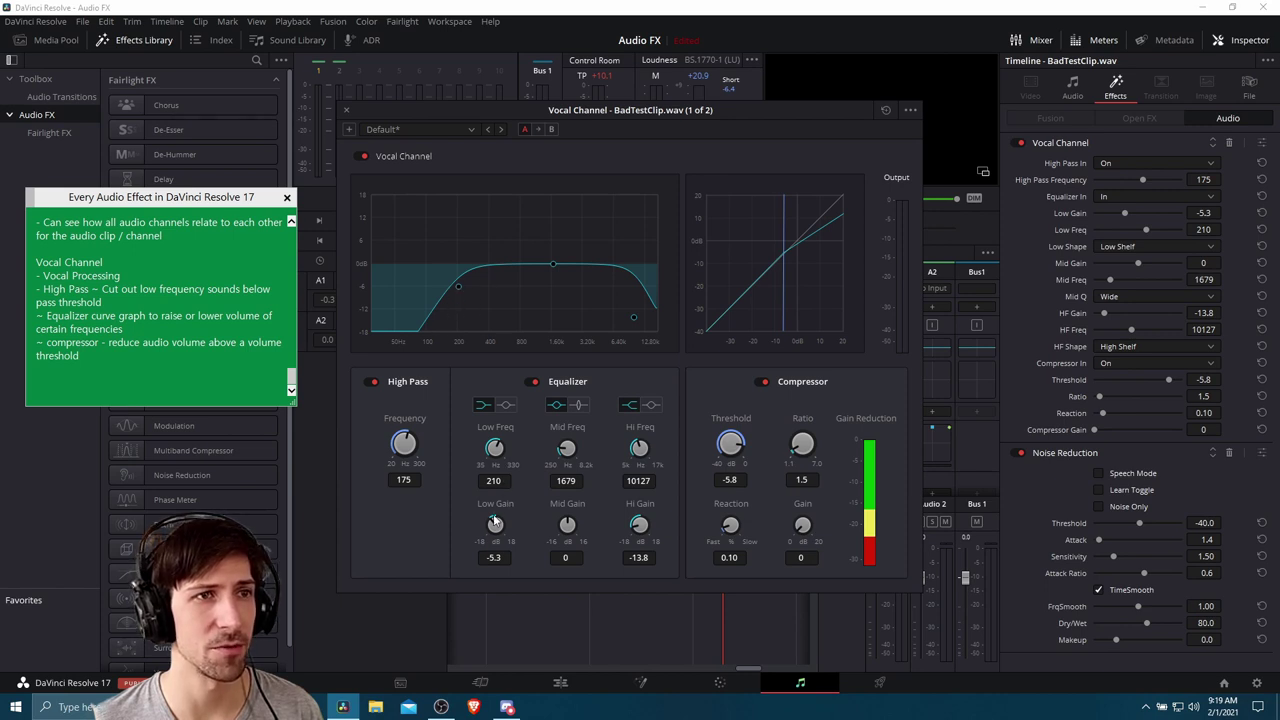
pyautogui.moveTo(493, 520); pyautogui.dragTo(476, 508)
pyautogui.moveTo(494, 447)
pyautogui.mouseDown()
pyautogui.moveTo(533, 436)
pyautogui.moveTo(438, 448)
pyautogui.moveTo(495, 448)
pyautogui.mouseUp()
pyautogui.moveTo(520, 518); pyautogui.dragTo(453, 545)
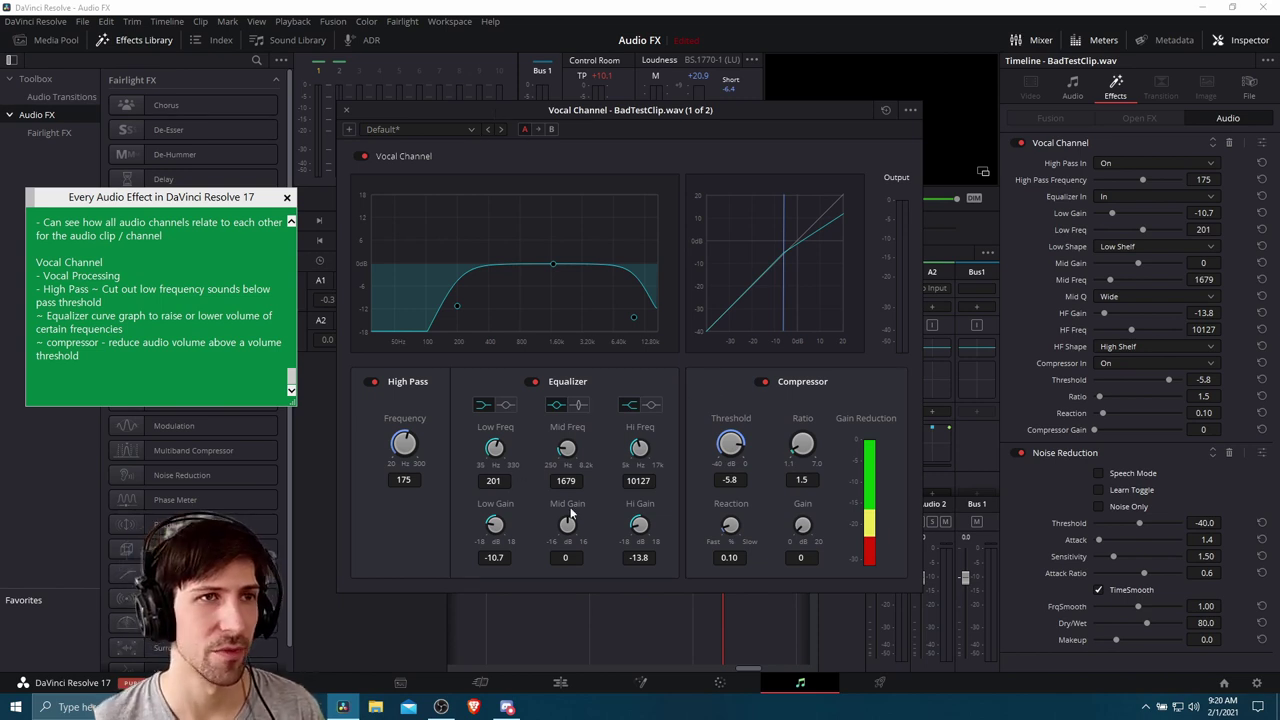
# - Raise the equalizer's mid band to 2.4 dB at 1655 Hz, reposition the Vocal Channel window, and reset the Mid Gain to 0
pyautogui.moveTo(555, 264); pyautogui.dragTo(553, 257)
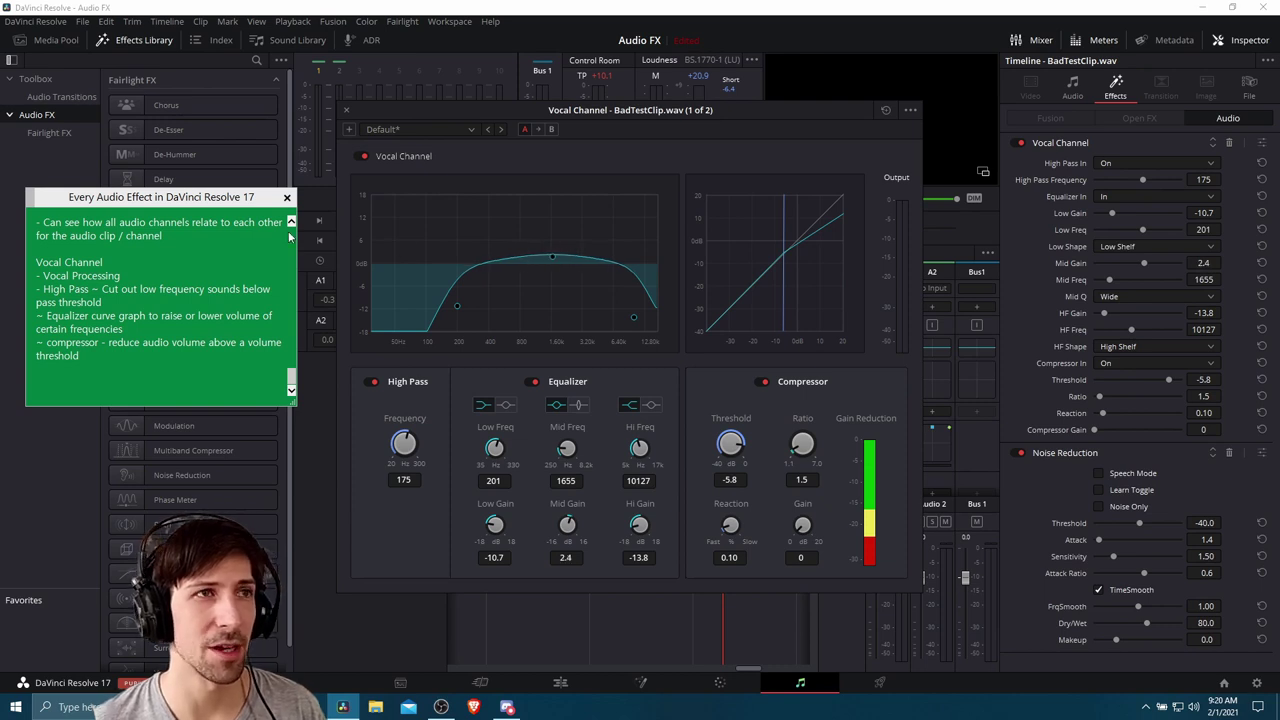
pyautogui.moveTo(620, 110); pyautogui.dragTo(508, 110)
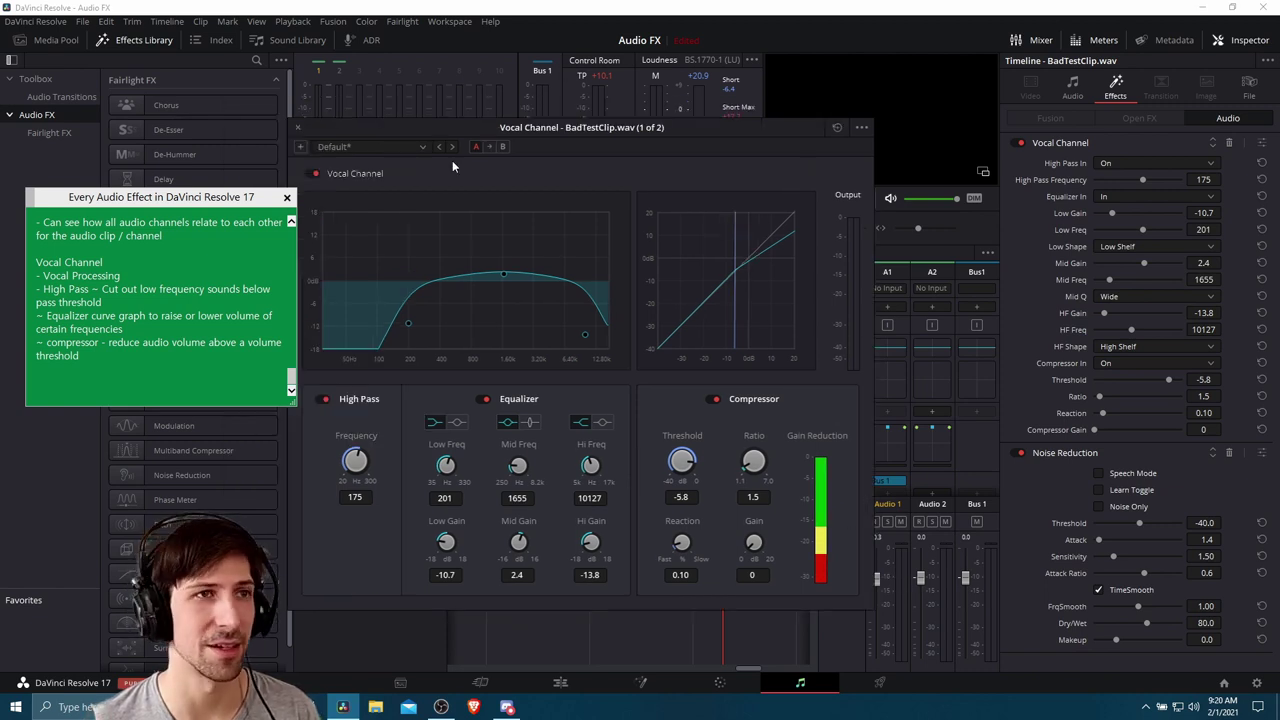
pyautogui.moveTo(452, 160); pyautogui.dragTo(466, 181)
pyautogui.doubleClick(514, 552)
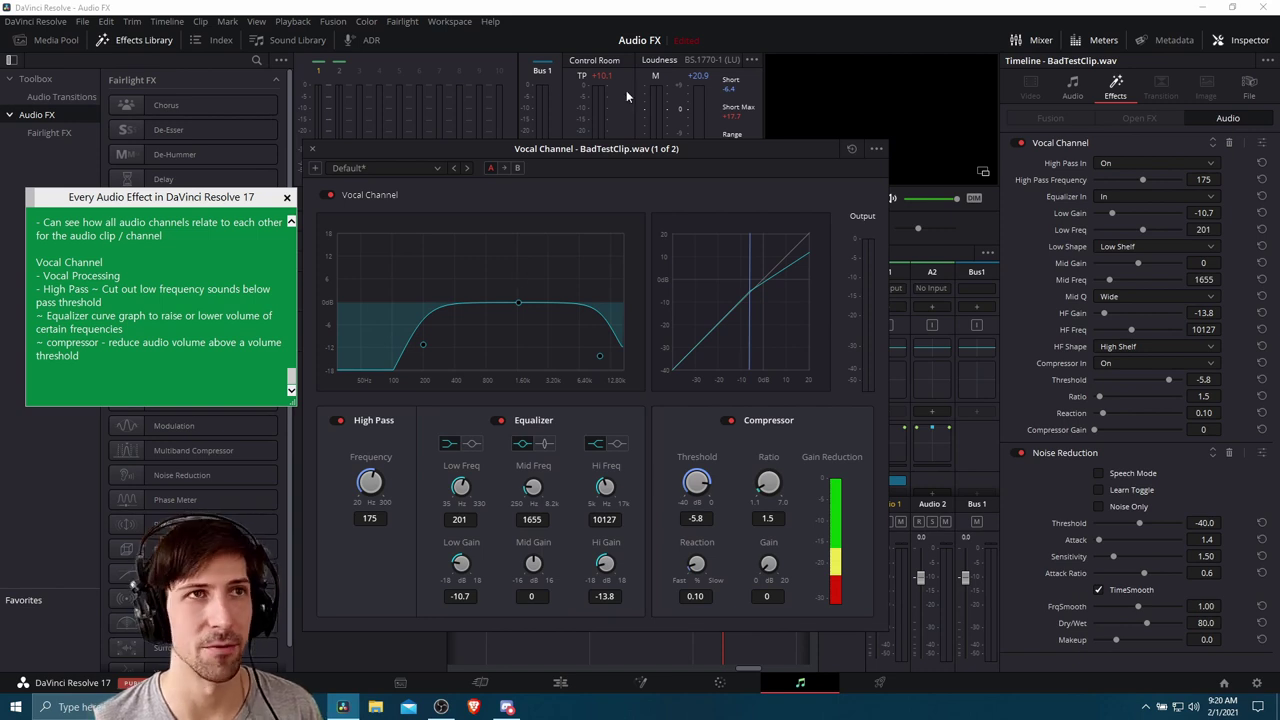
# - Set the equalizer's high band to 6916 Hz at -16.4 dB and move the Vocal Channel window clear of the timeline clips
pyautogui.moveTo(665, 148); pyautogui.dragTo(691, 168)
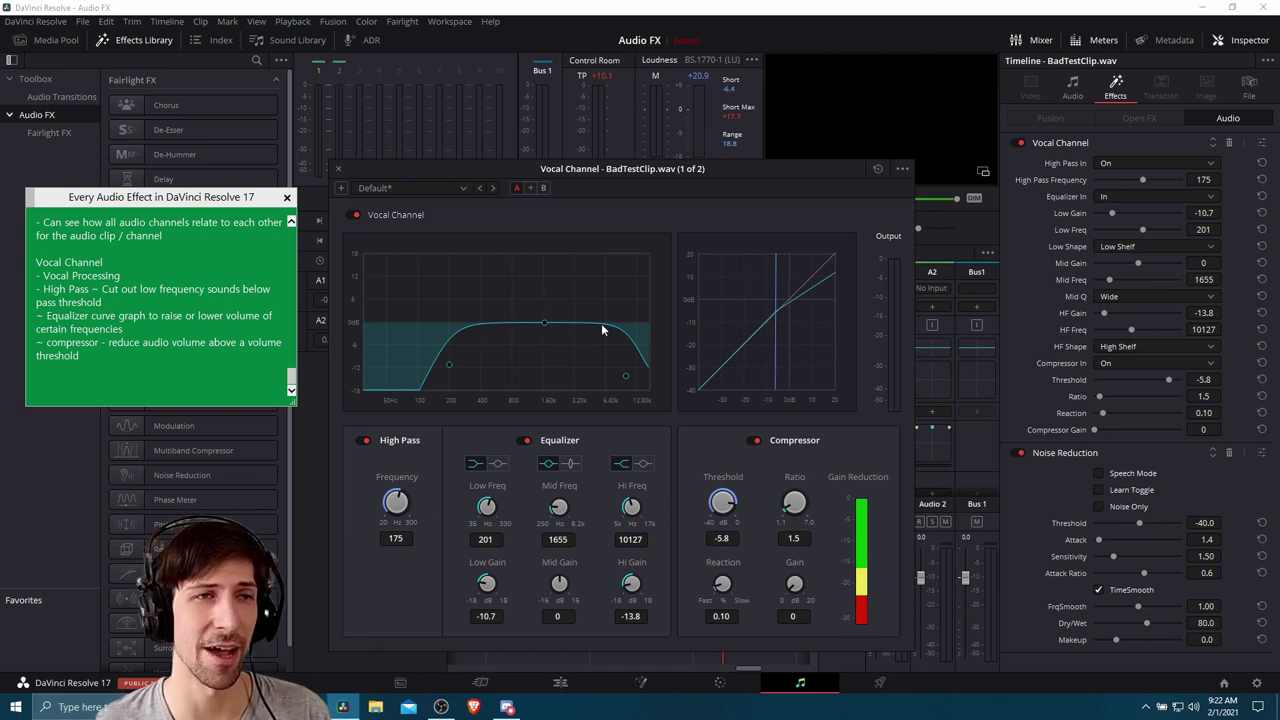
pyautogui.moveTo(624, 380); pyautogui.dragTo(609, 386)
pyautogui.moveTo(591, 169); pyautogui.dragTo(707, 366)
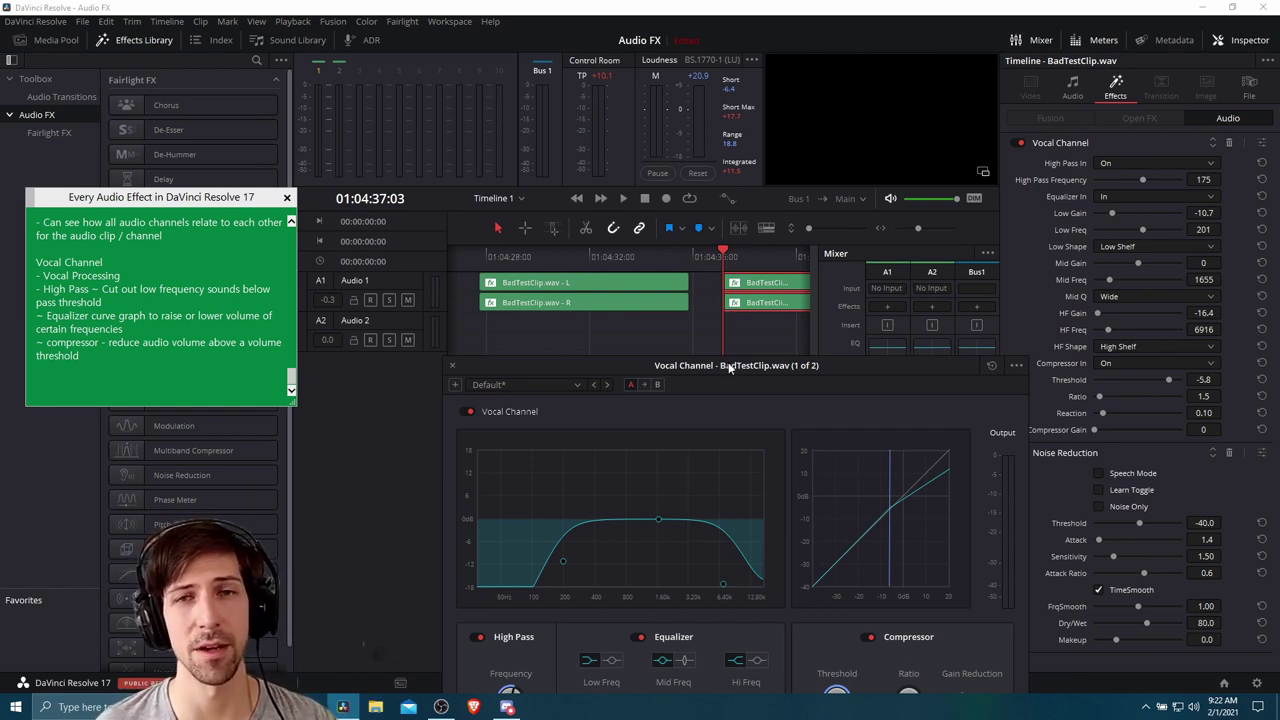
# - During playback of the clip, set the equalizer's high band to 11250 Hz at -16.8 dB and low band to 93 Hz at -11.4 dB
pyautogui.press('space')
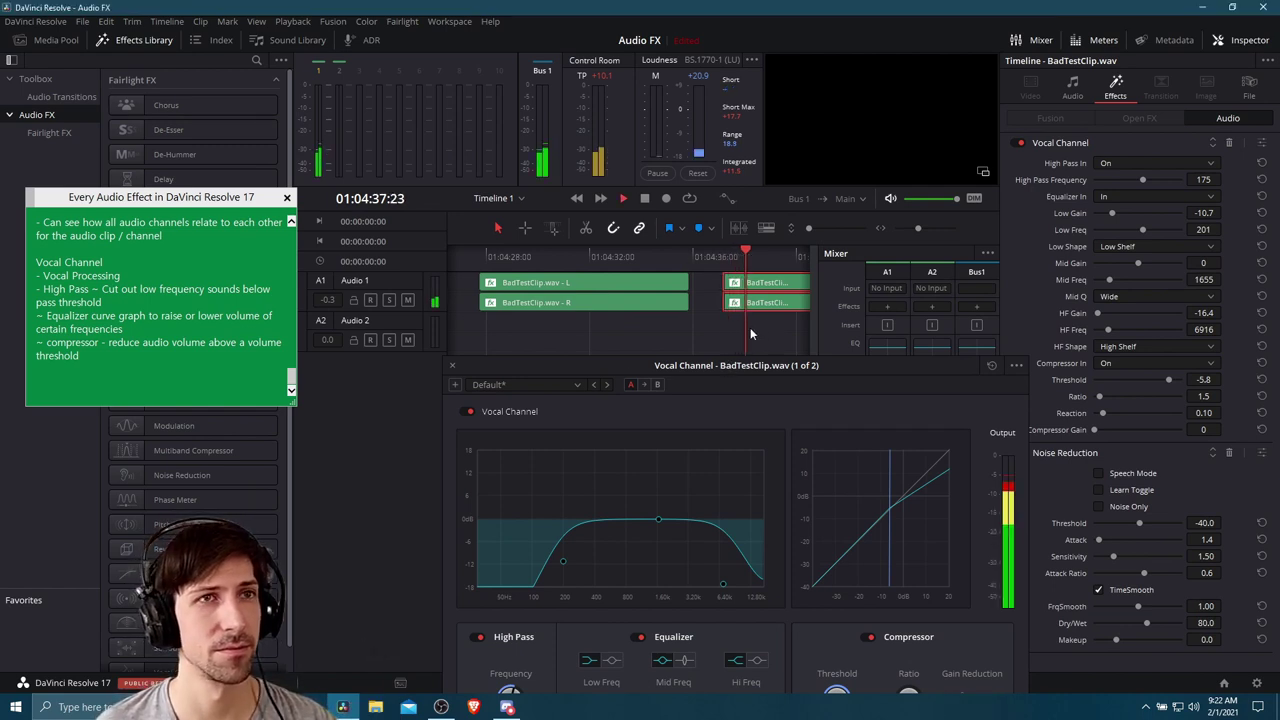
pyautogui.moveTo(723, 583); pyautogui.dragTo(745, 585)
pyautogui.moveTo(563, 561); pyautogui.dragTo(528, 566)
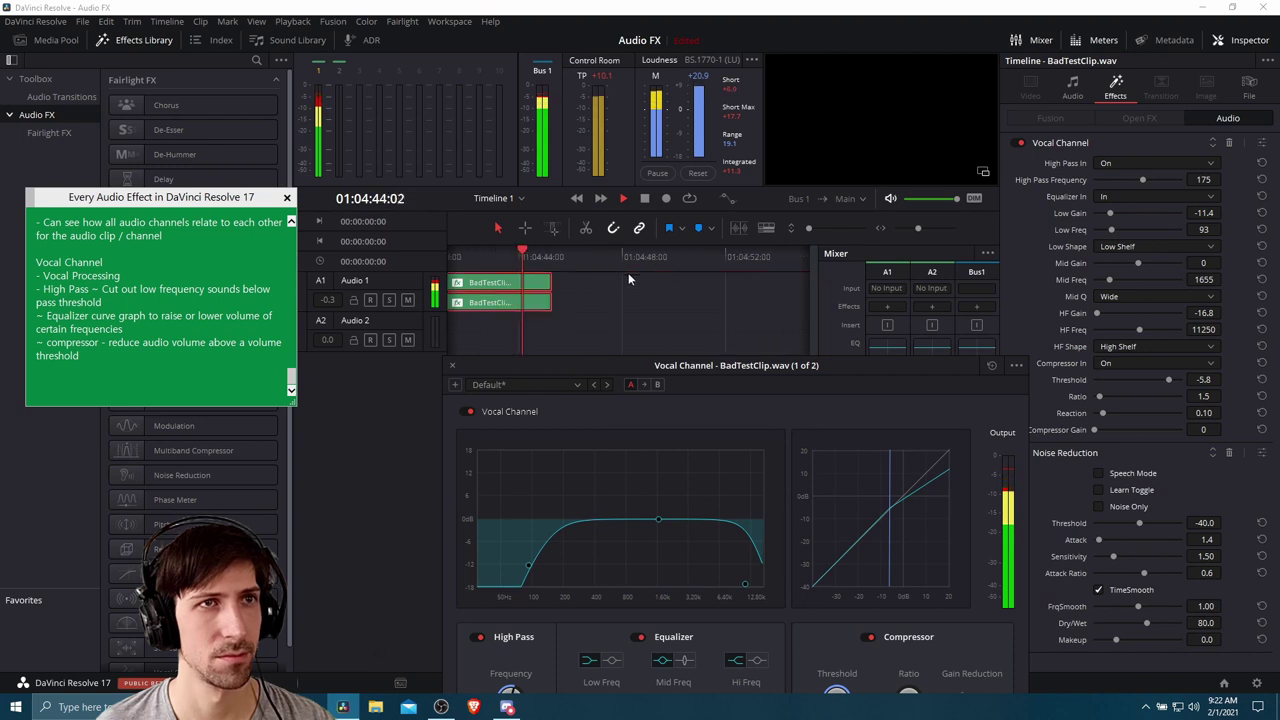
pyautogui.press('space')
# - Play the clip with Vocal Channel bypassed and re-enable the effect during playback to compare the sound
pyautogui.moveTo(741, 368); pyautogui.dragTo(712, 287)
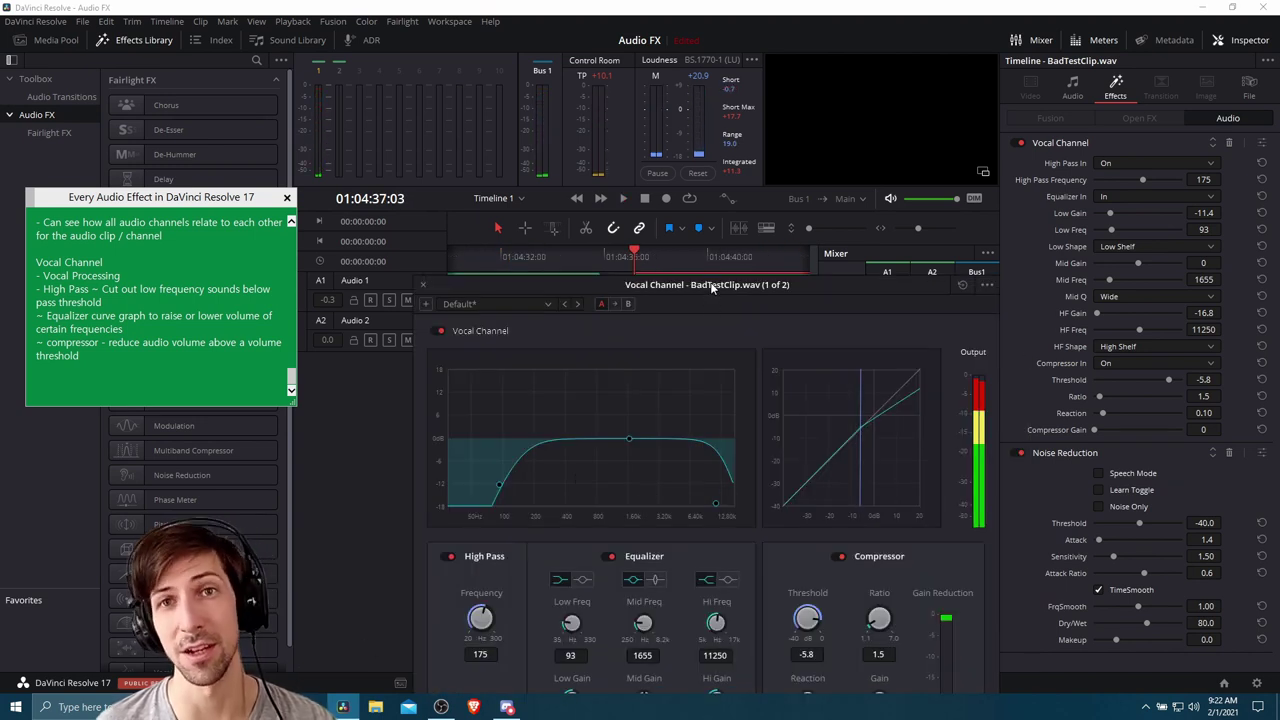
pyautogui.moveTo(712, 287); pyautogui.dragTo(739, 352)
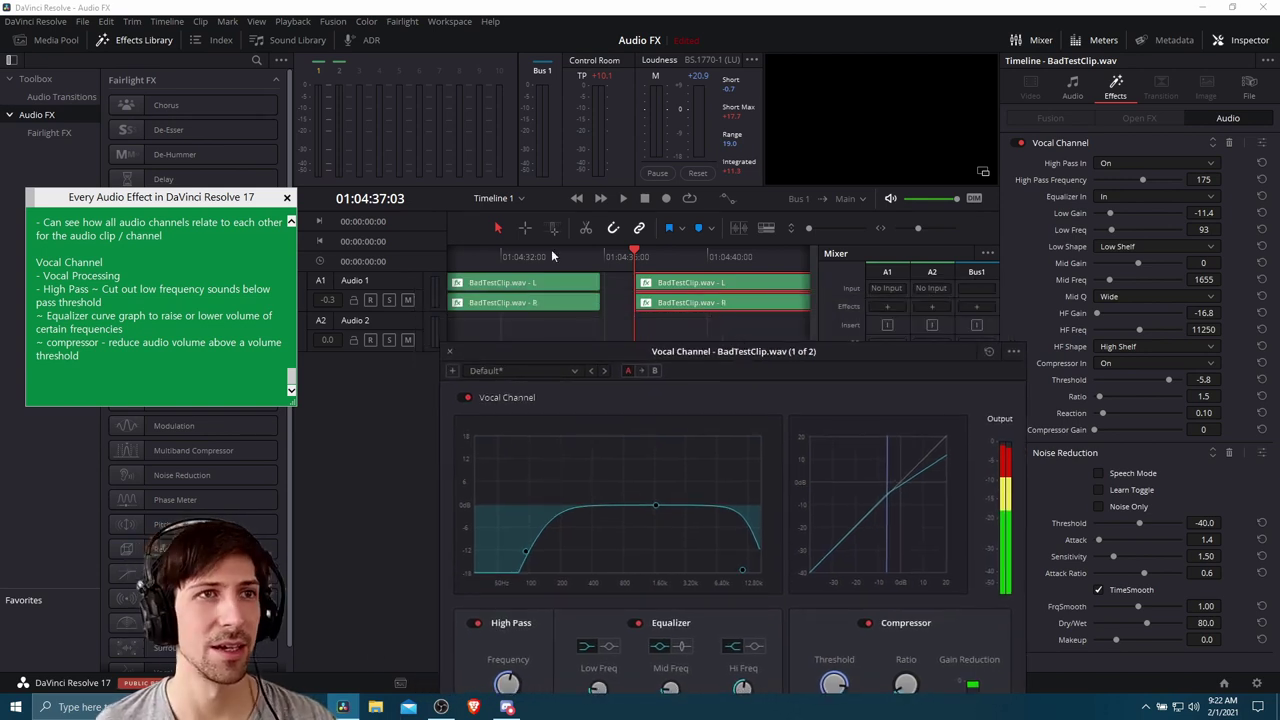
pyautogui.click(463, 398)
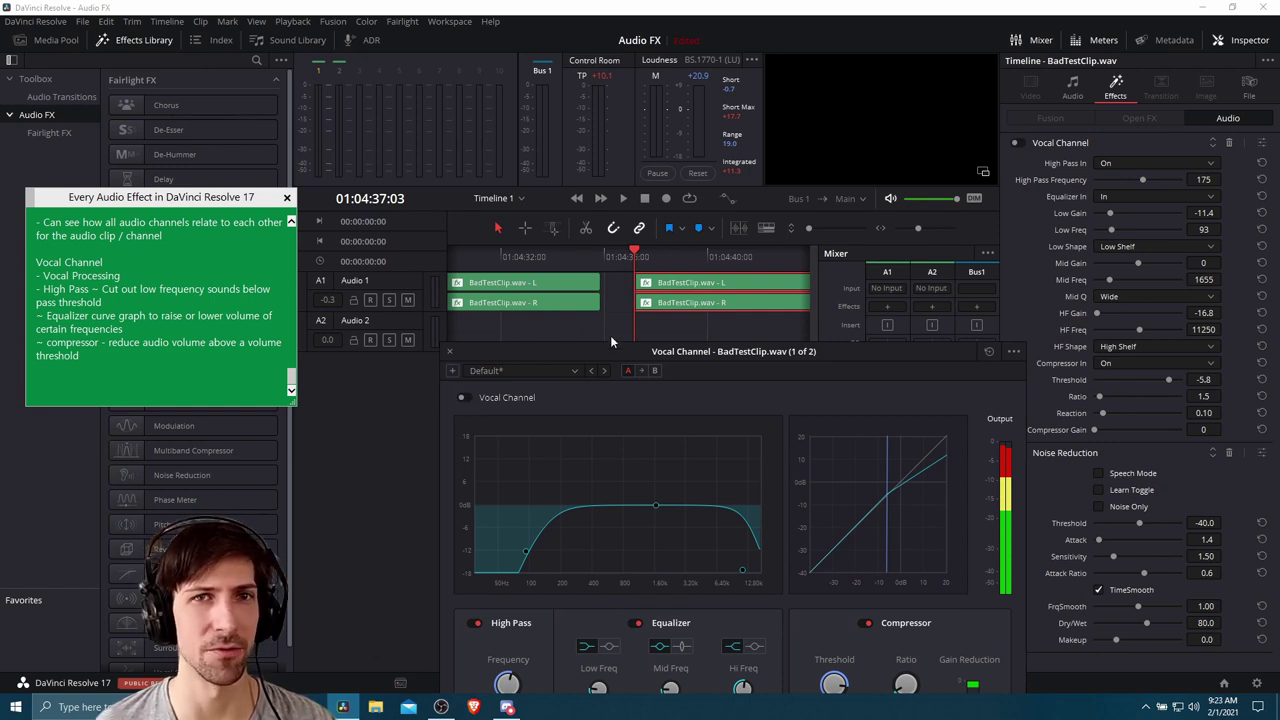
pyautogui.press('space')
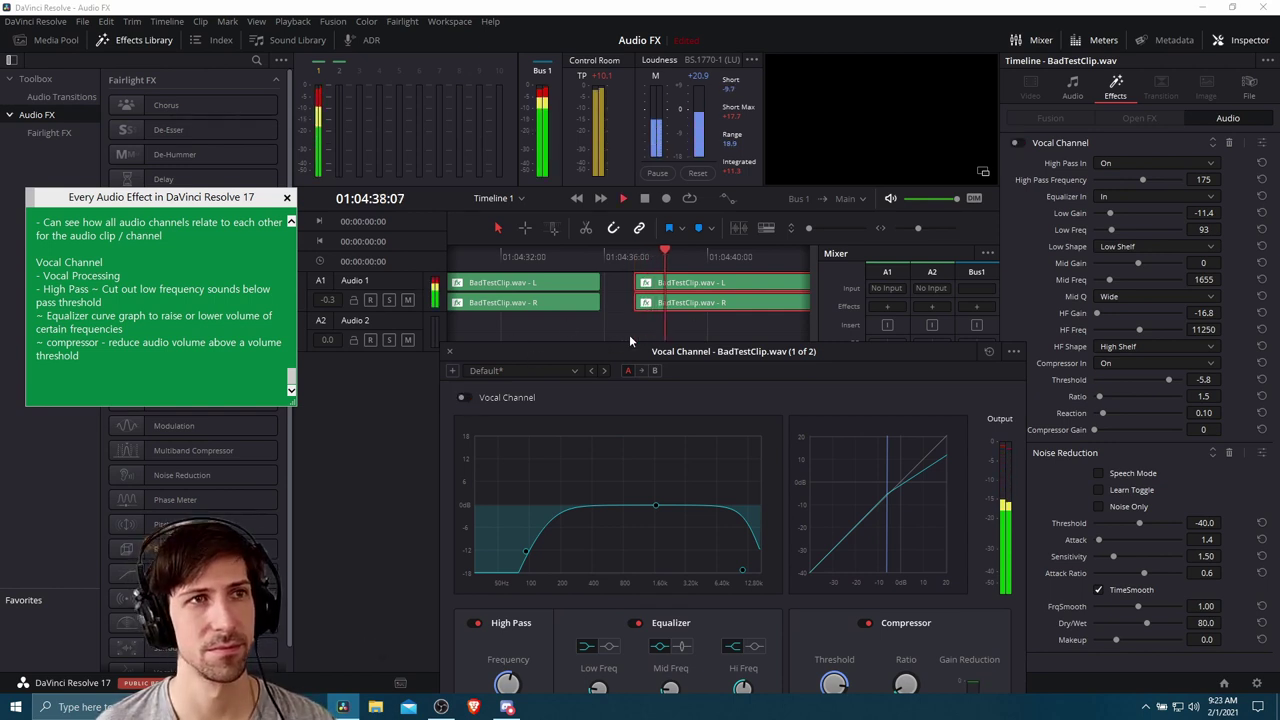
pyautogui.click(463, 398)
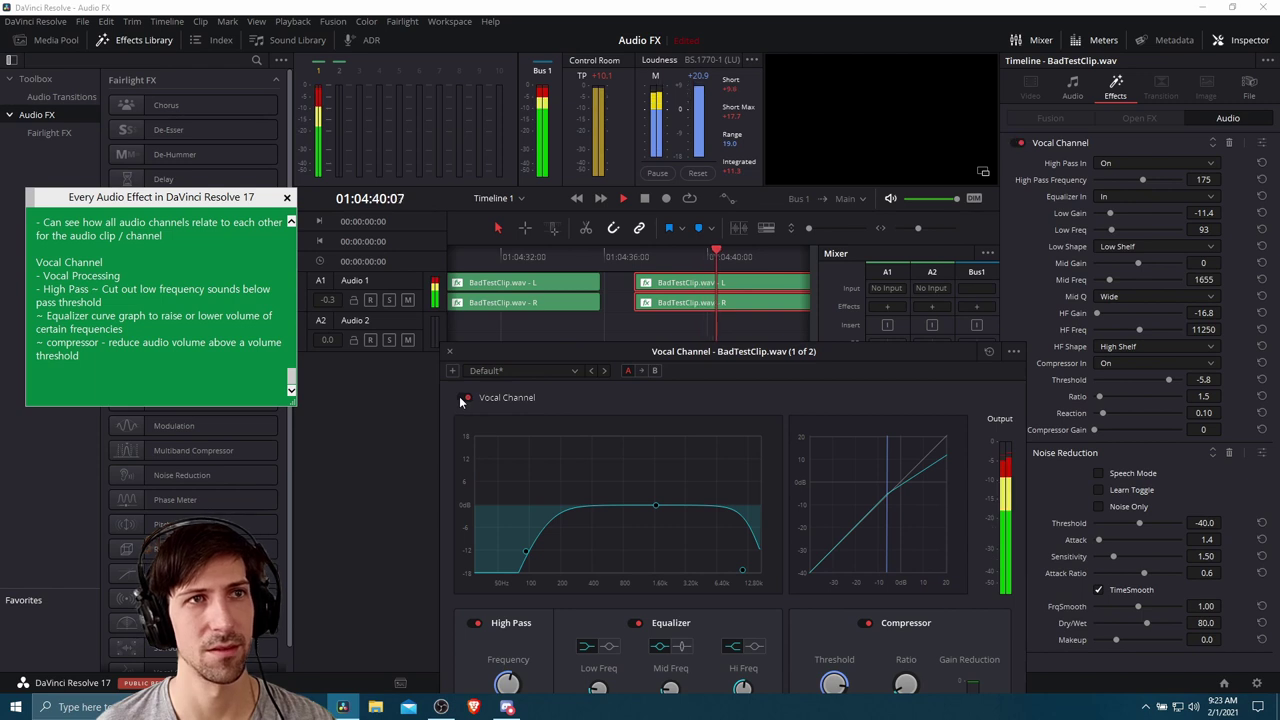
pyautogui.hscroll(2, 717, 326)
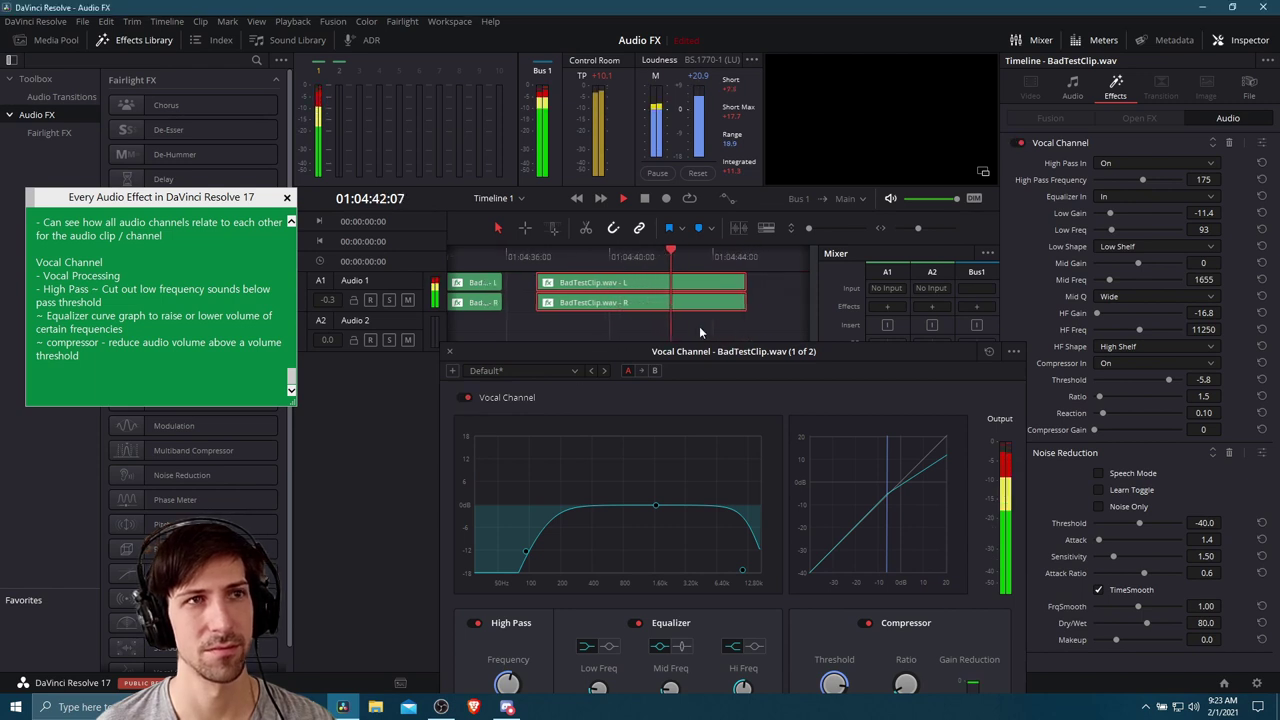
pyautogui.press('space')
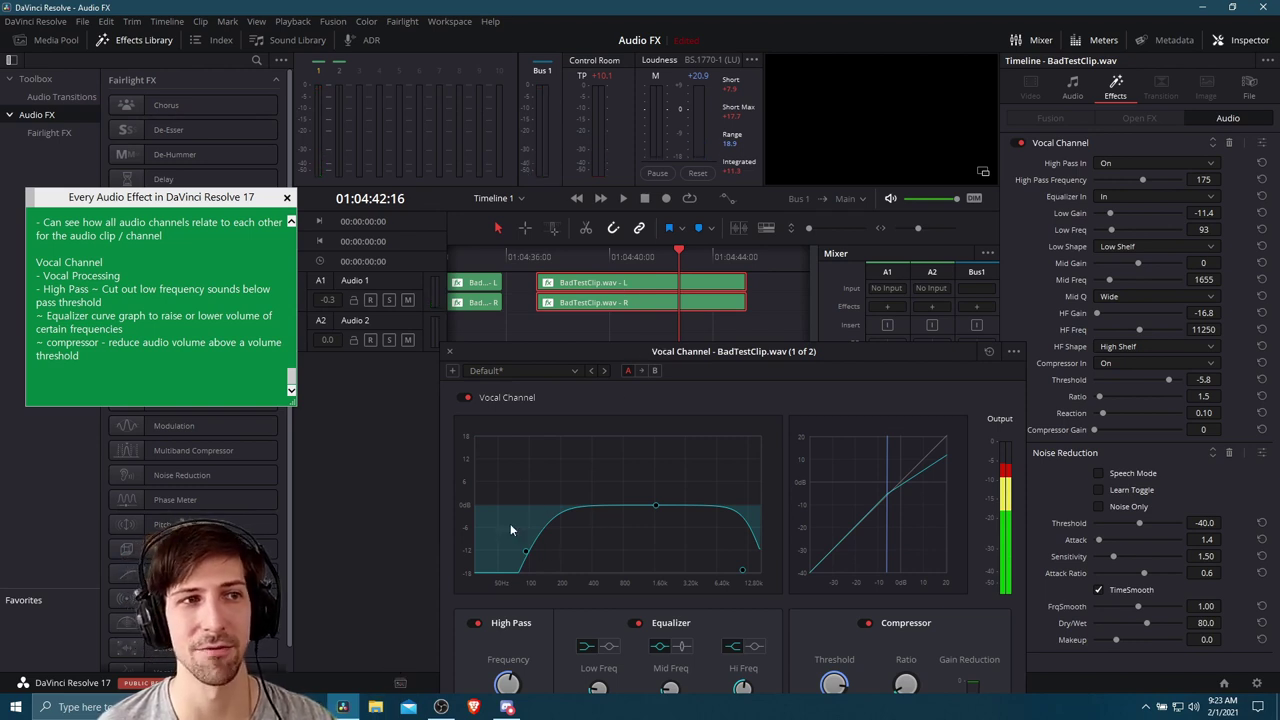
# - Clear away the Vocal Channel window and the clip selection, and move the notes window to the empty area below the tracks
pyautogui.moveTo(839, 345); pyautogui.dragTo(796, 145)
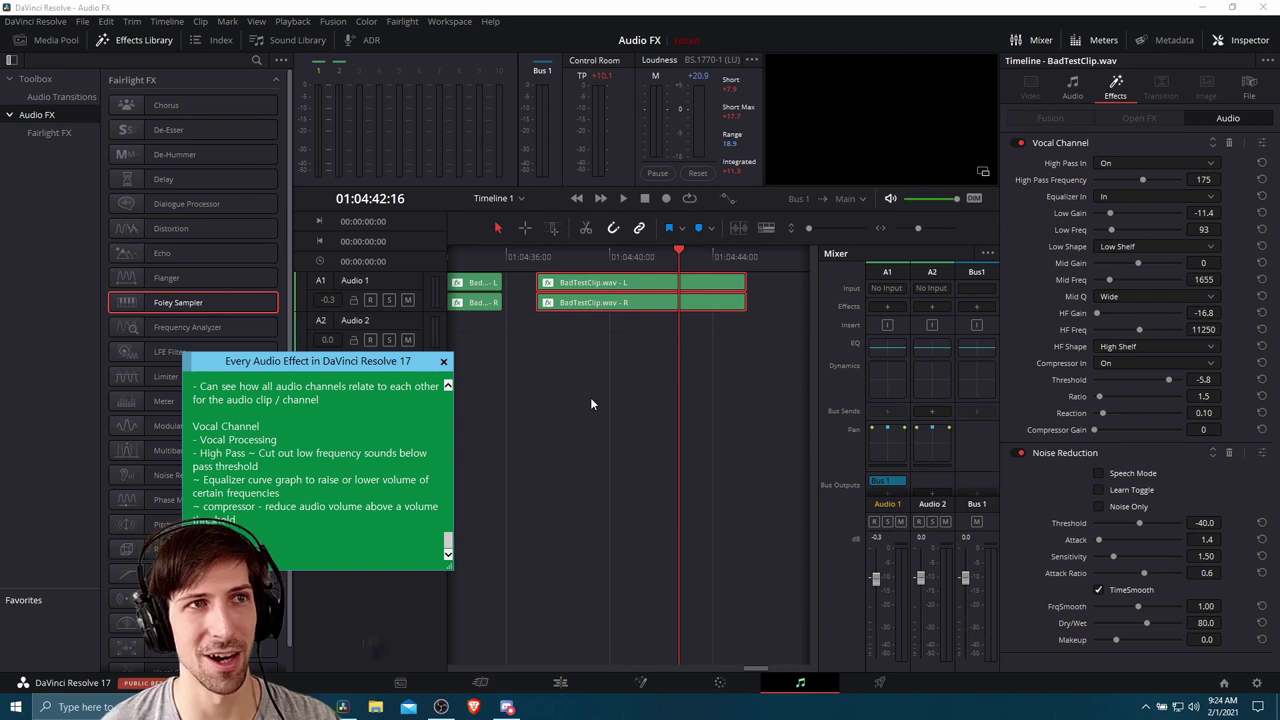
pyautogui.click(591, 404)
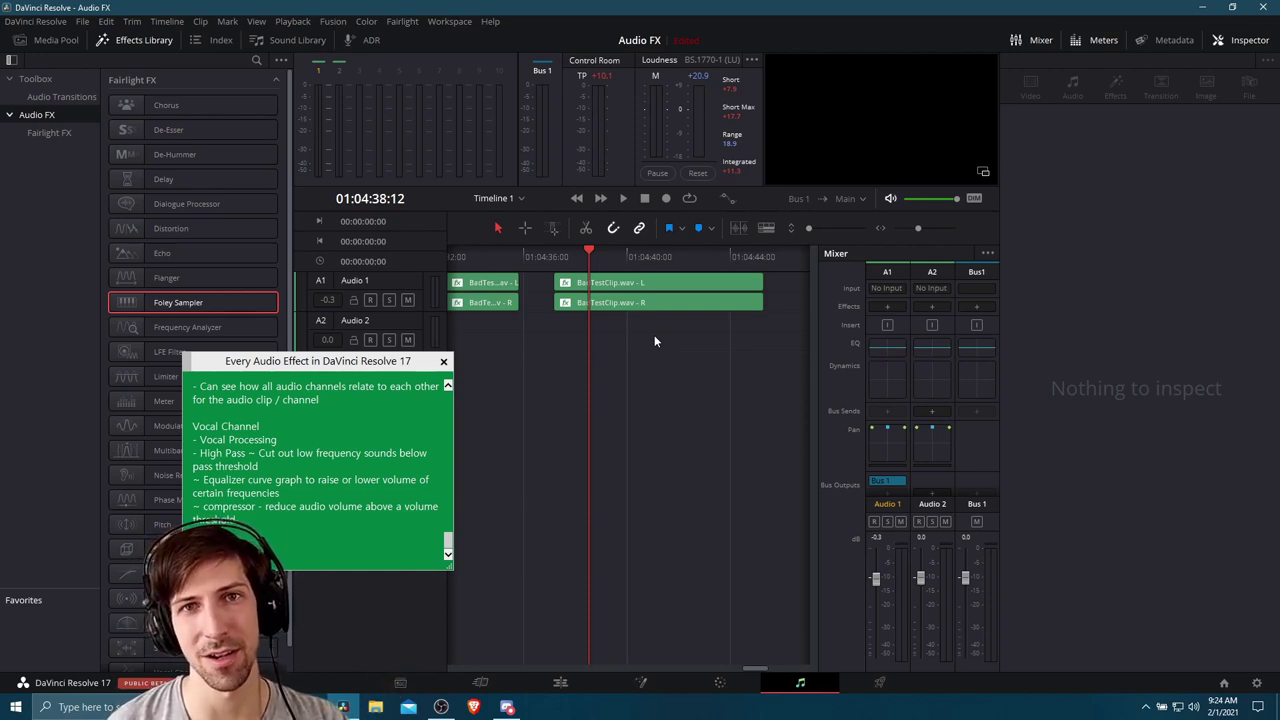
pyautogui.moveTo(402, 361); pyautogui.dragTo(503, 402)
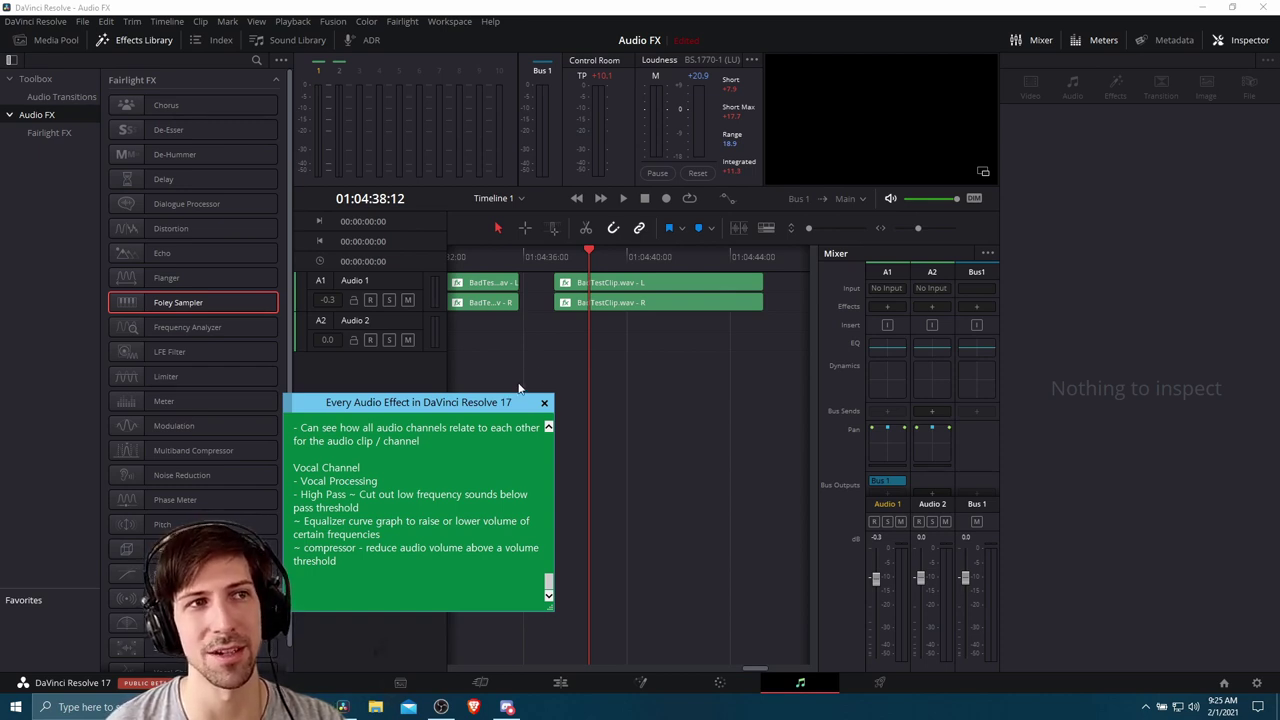
pyautogui.moveTo(531, 404); pyautogui.dragTo(509, 372)
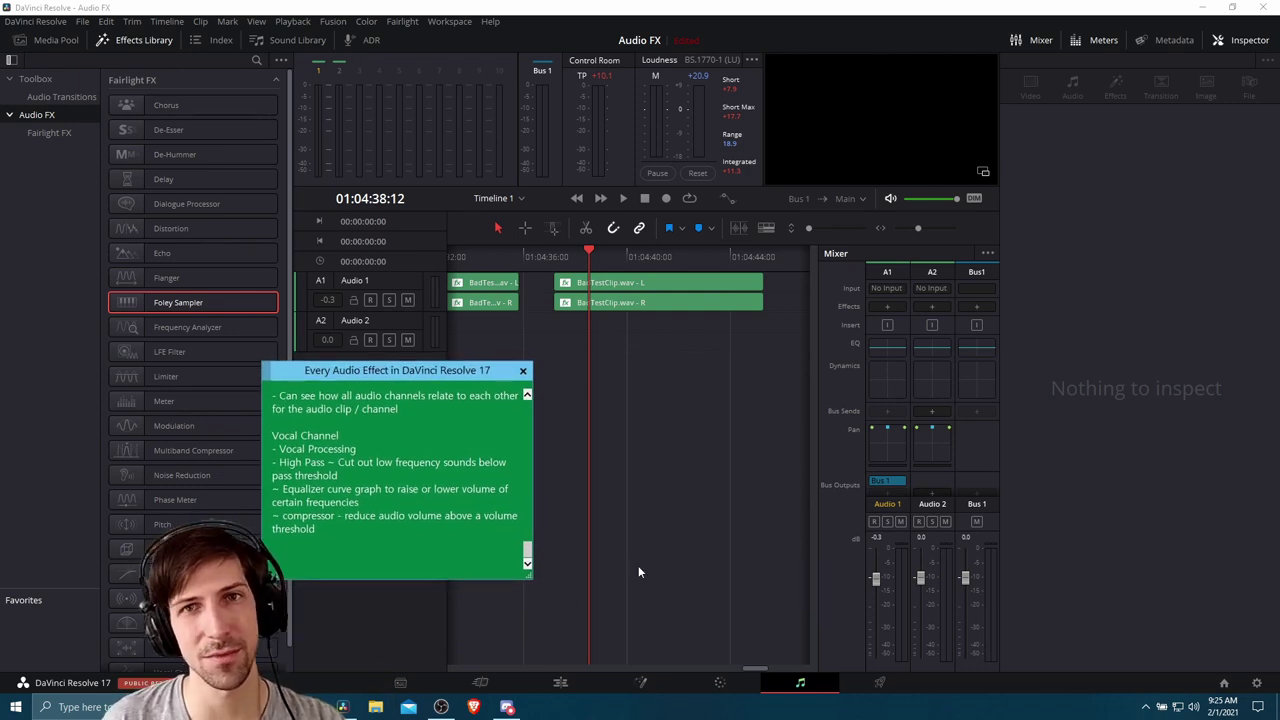